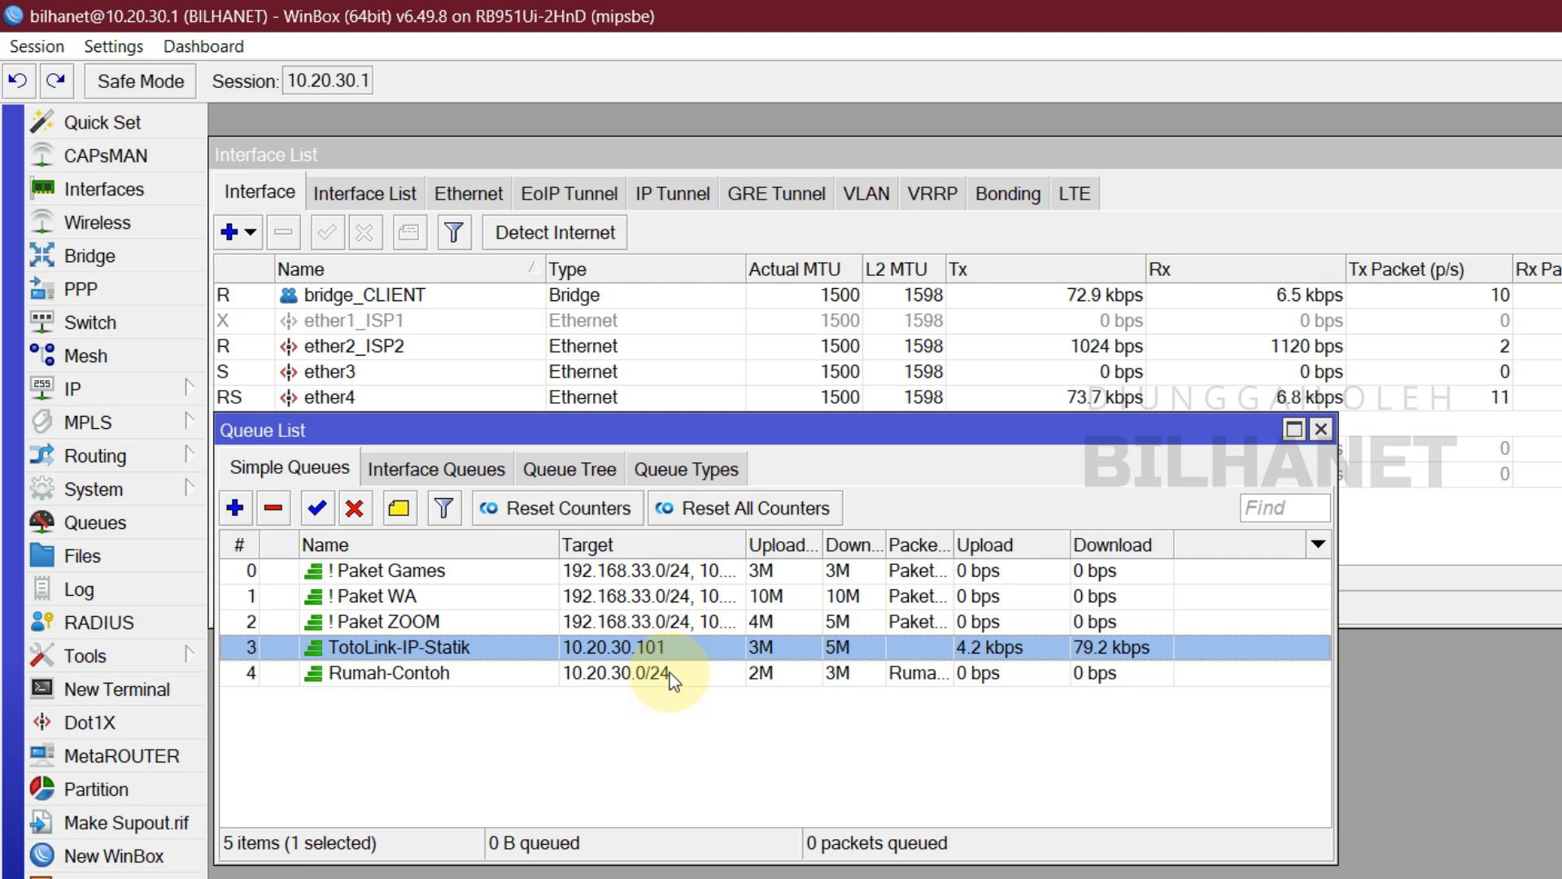
# Compare the simple queues for the TotoLink-IP-Statik and Rumah-Contoh clients
pyautogui.click(455, 621)
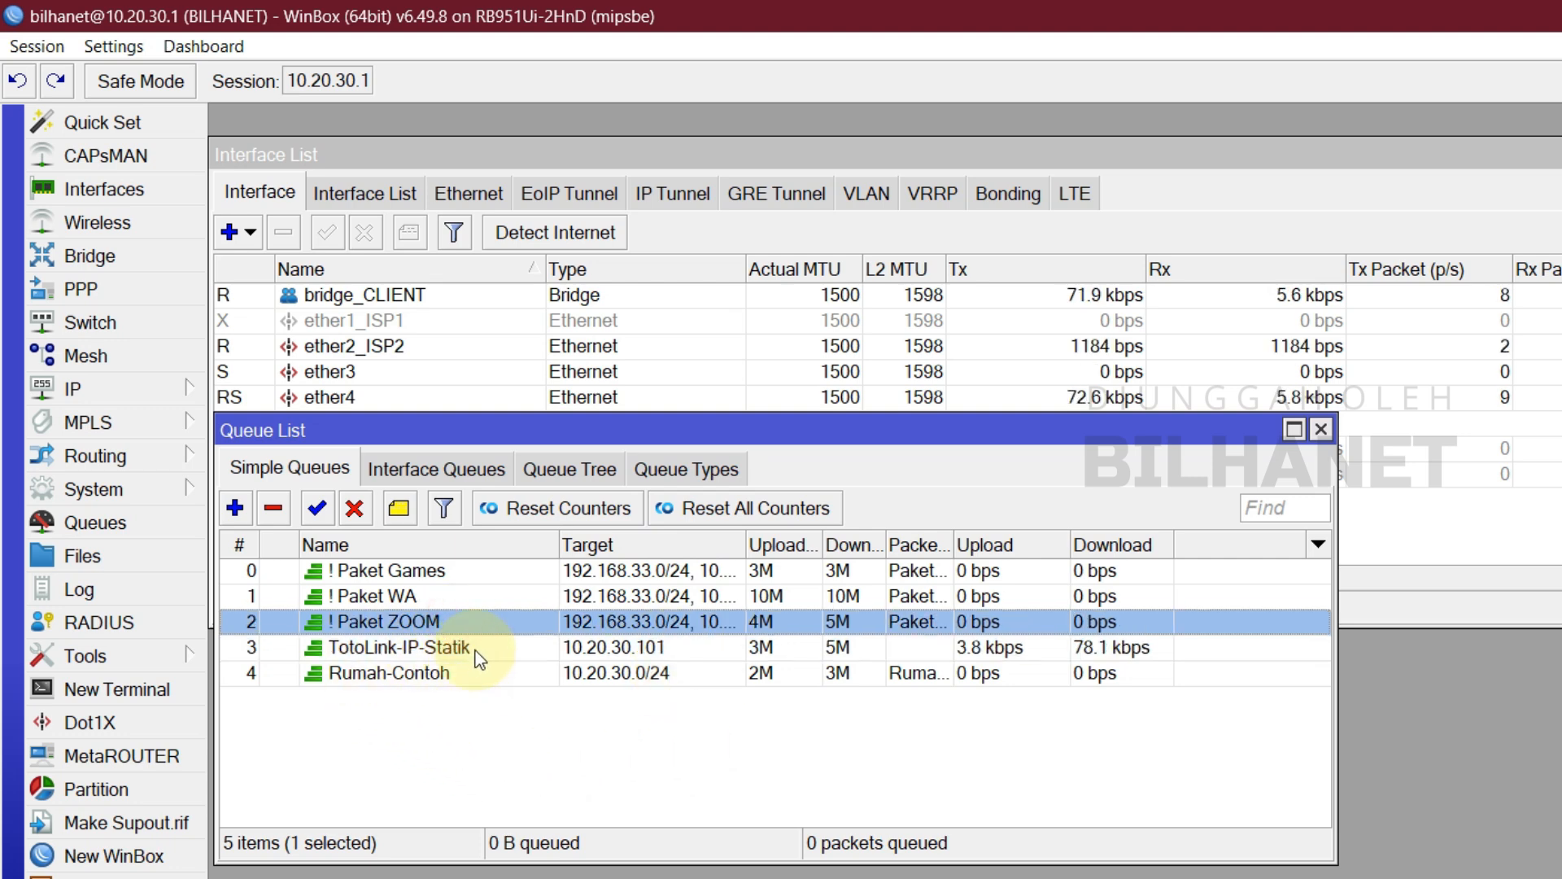
pyautogui.click(476, 647)
pyautogui.click(423, 681)
pyautogui.click(471, 644)
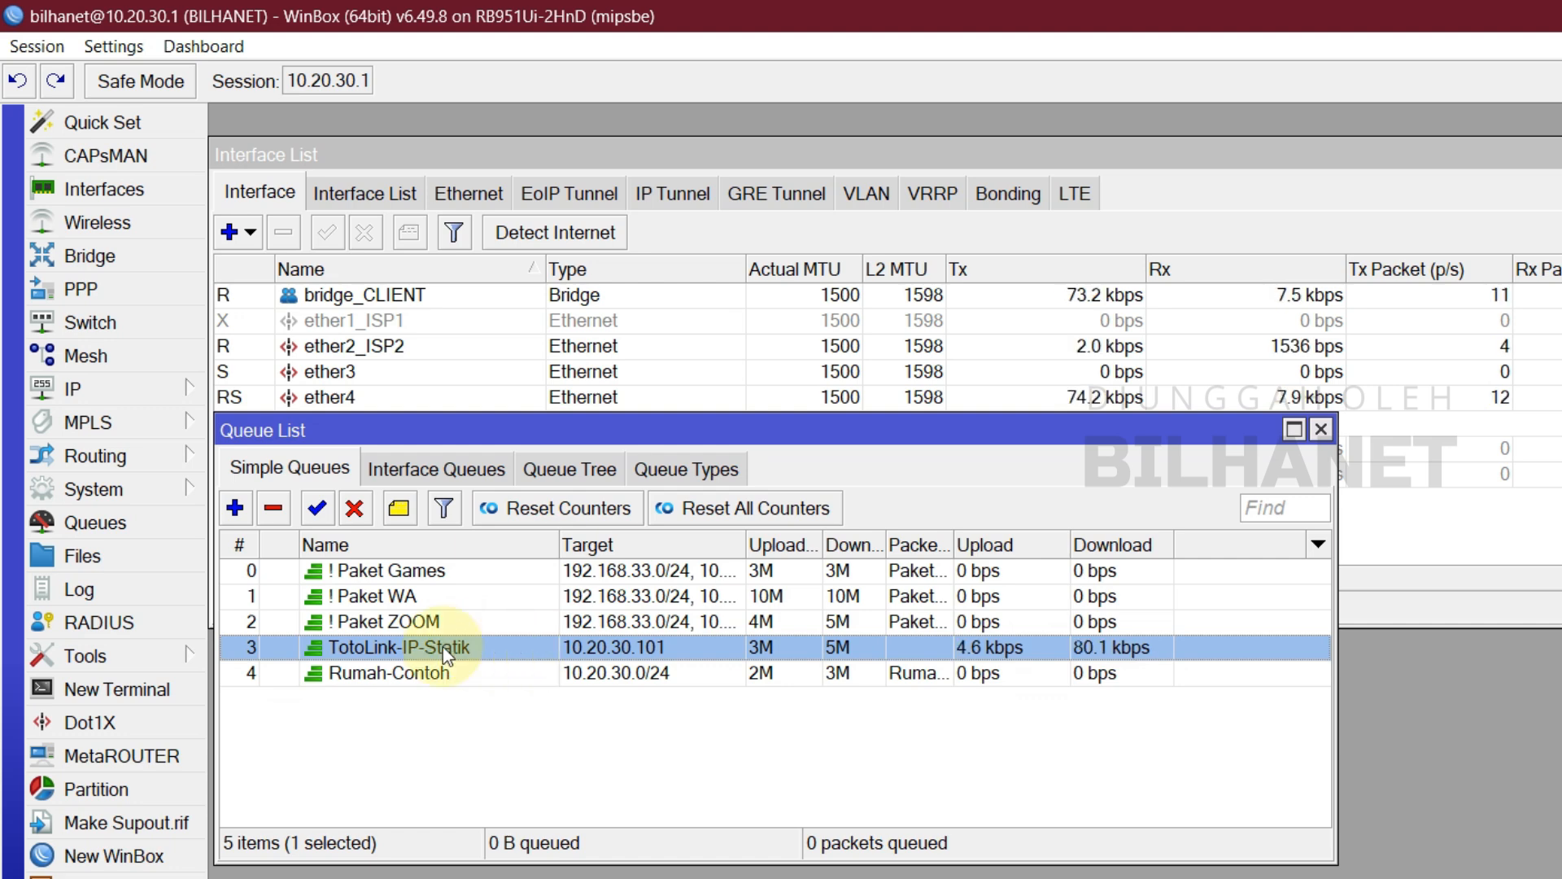
pyautogui.click(482, 674)
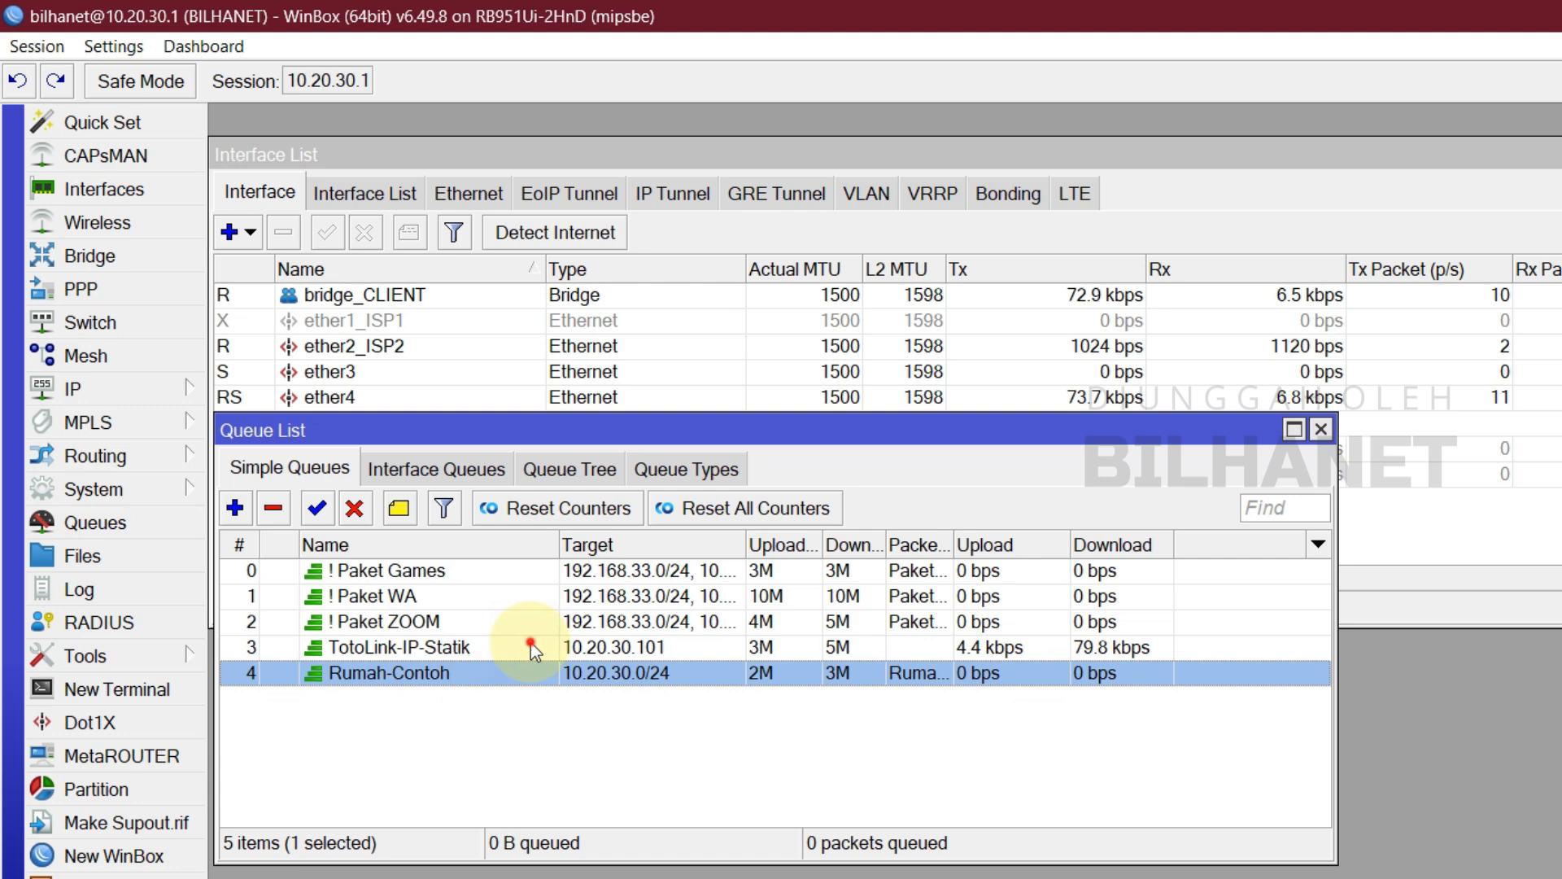
pyautogui.click(530, 644)
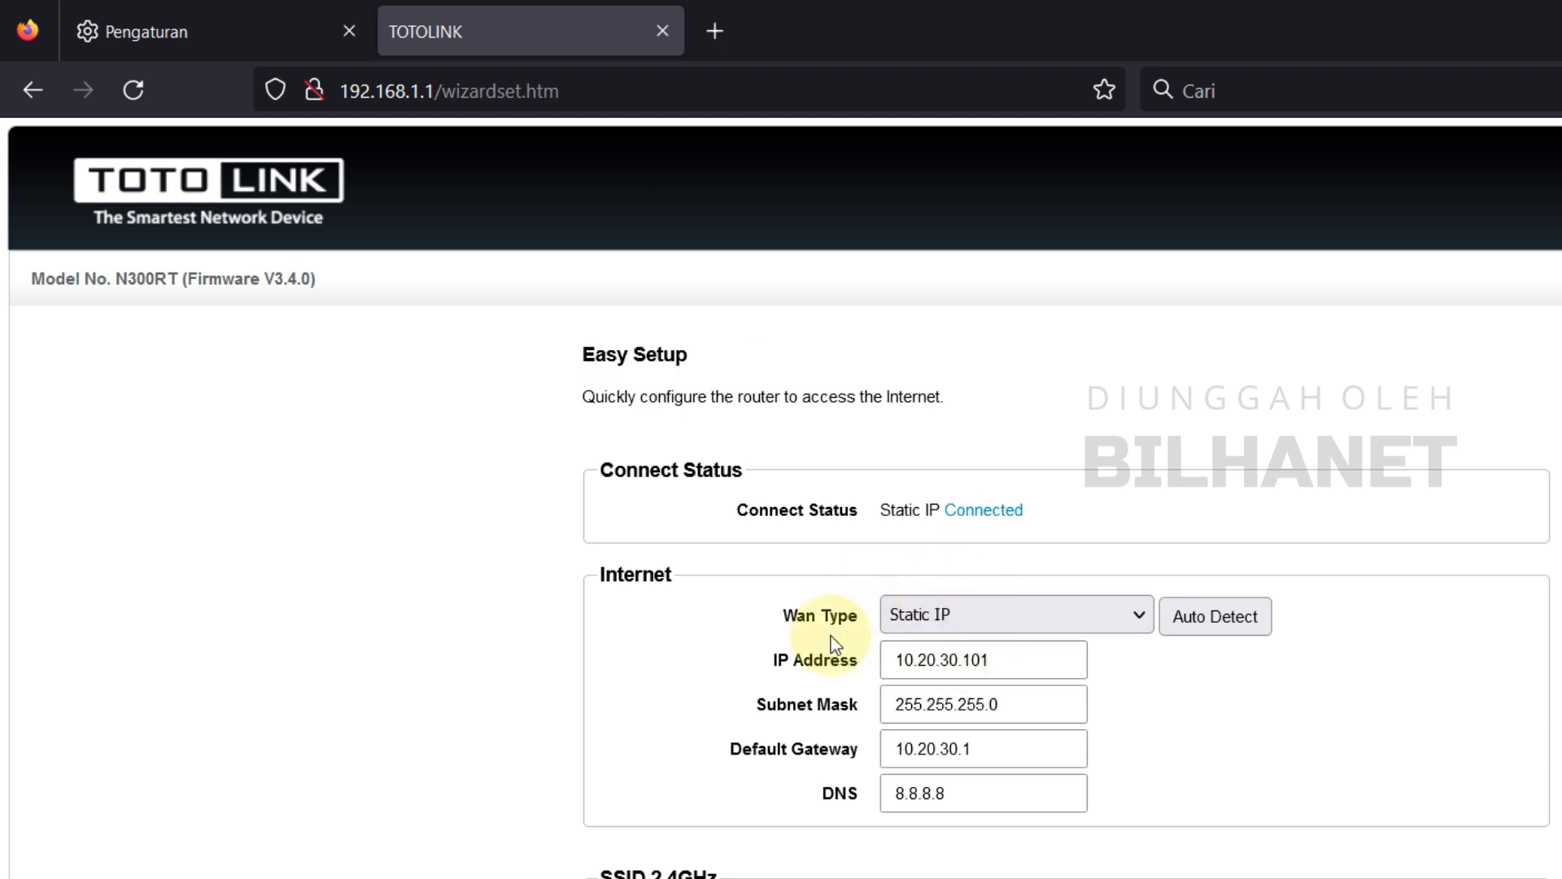
# On the TOTOLINK router page in Firefox, examine the static IP internet settings and the 2.4GHz SSID
pyautogui.click(1028, 660)
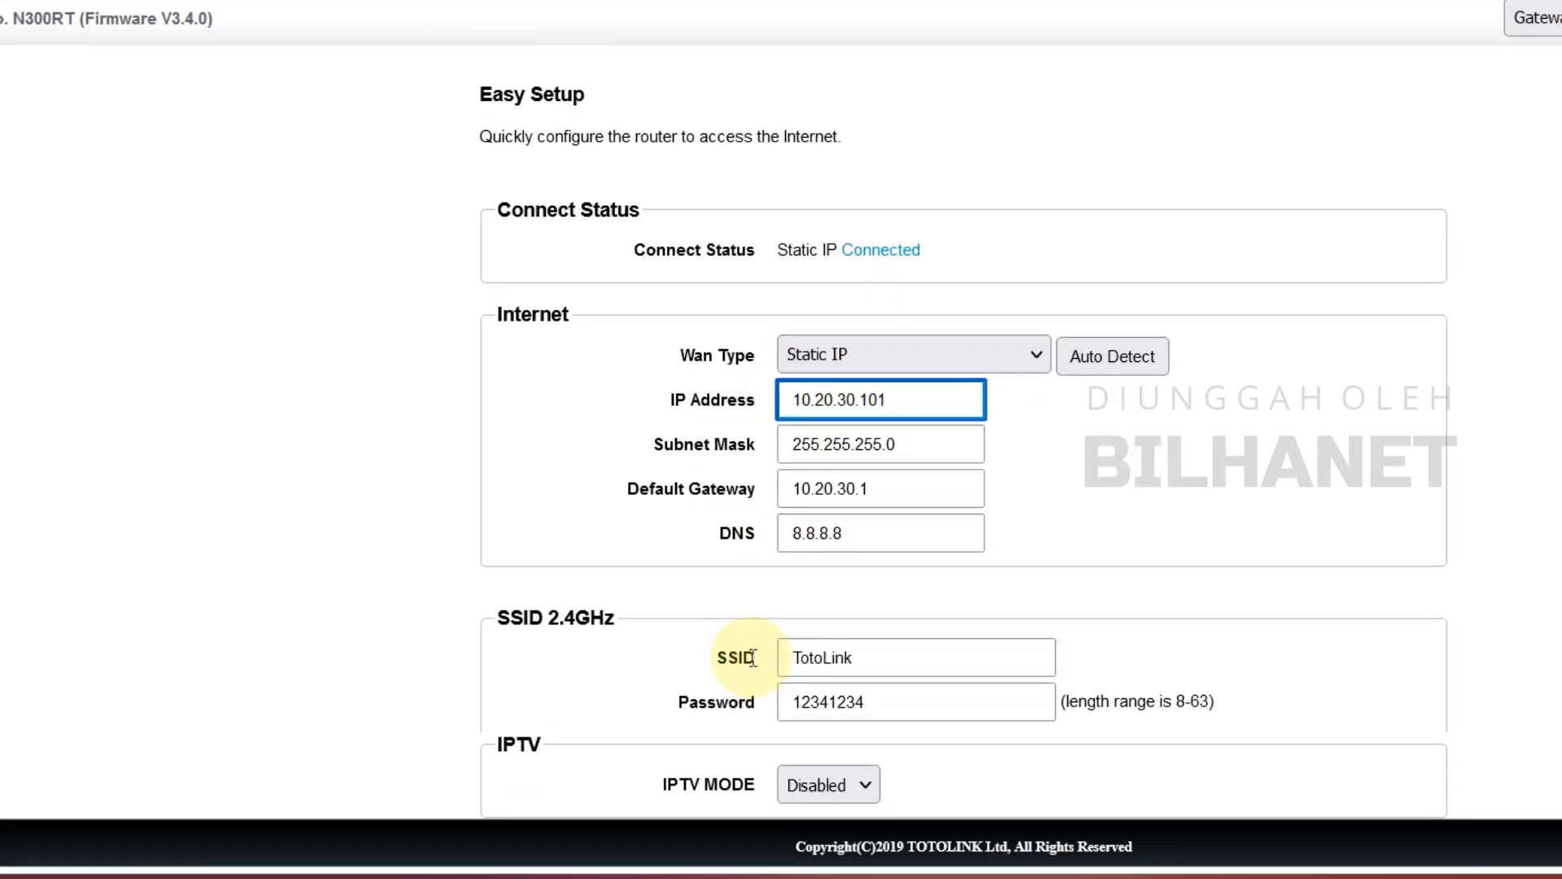
pyautogui.click(873, 655)
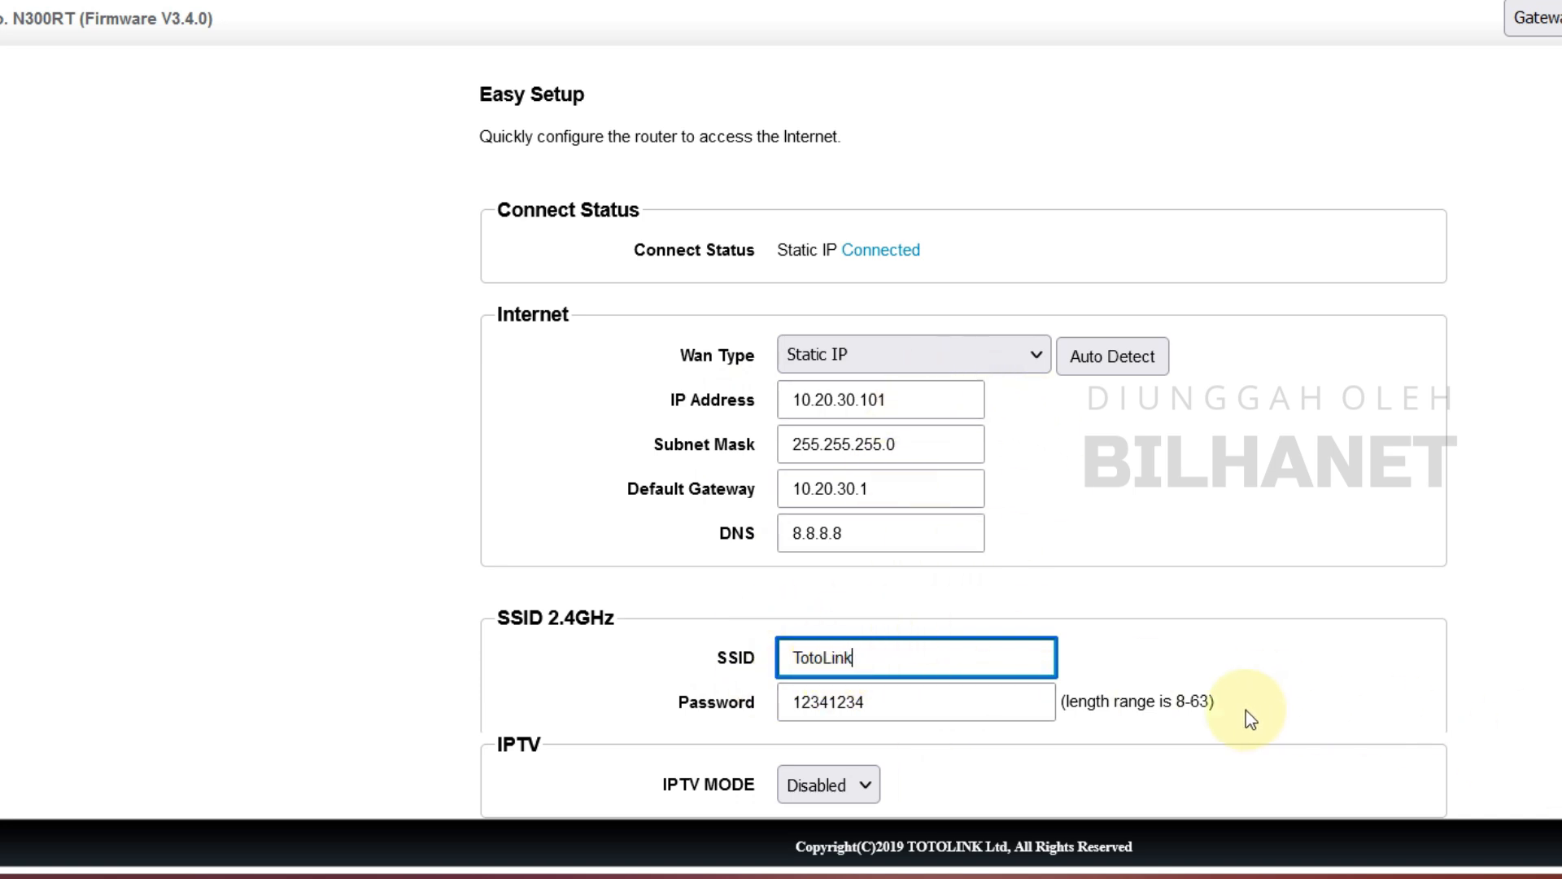
pyautogui.click(1095, 556)
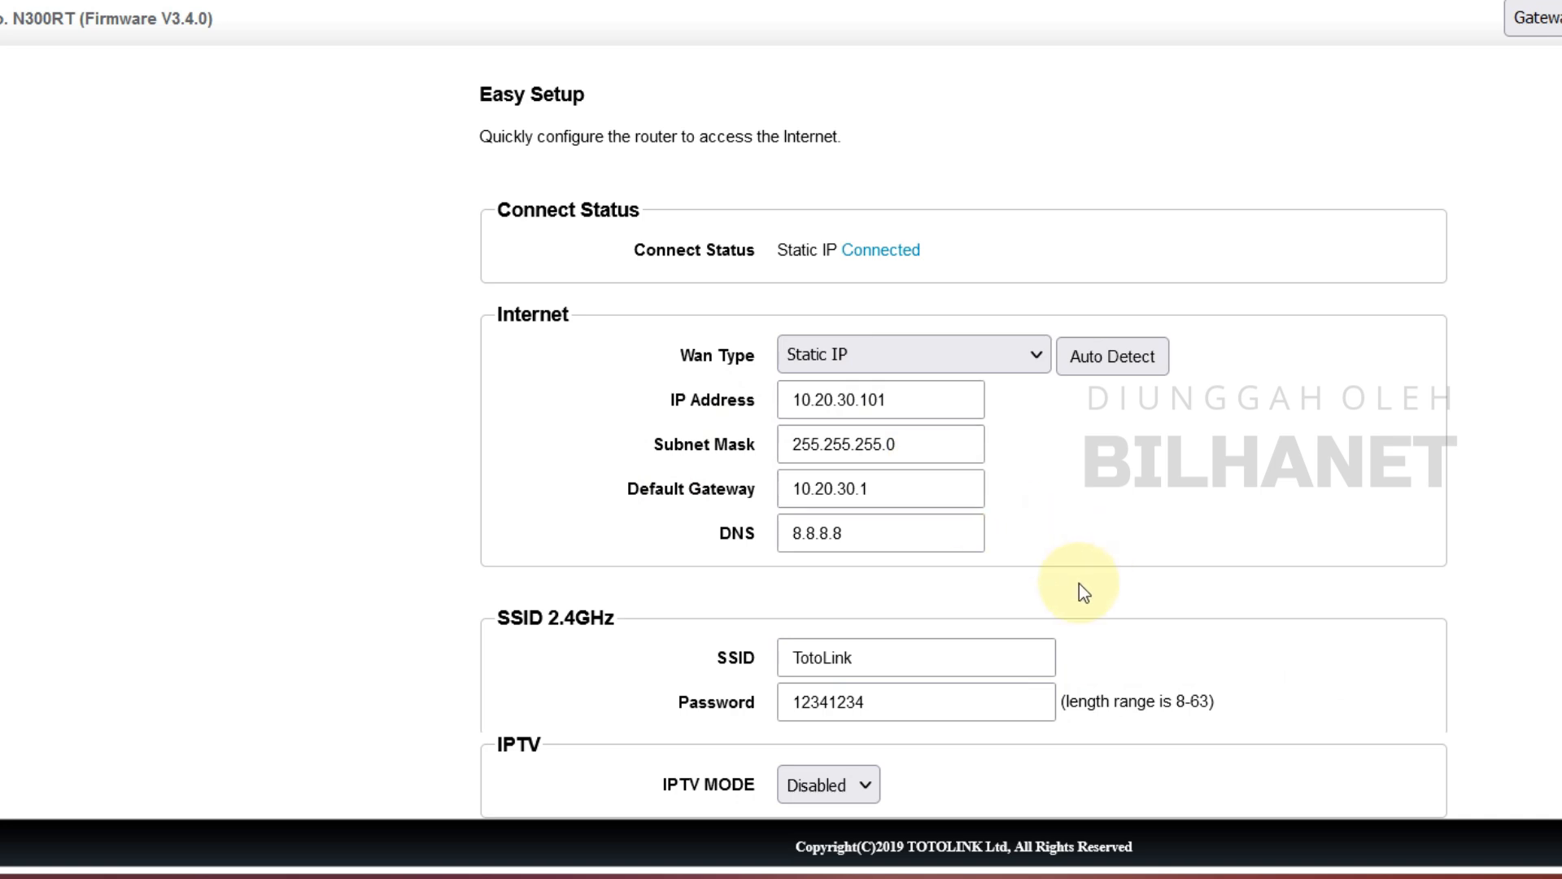
# Switch to WinBox and enable the router's IP web proxy on port 8080
pyautogui.moveTo(1057, 877)
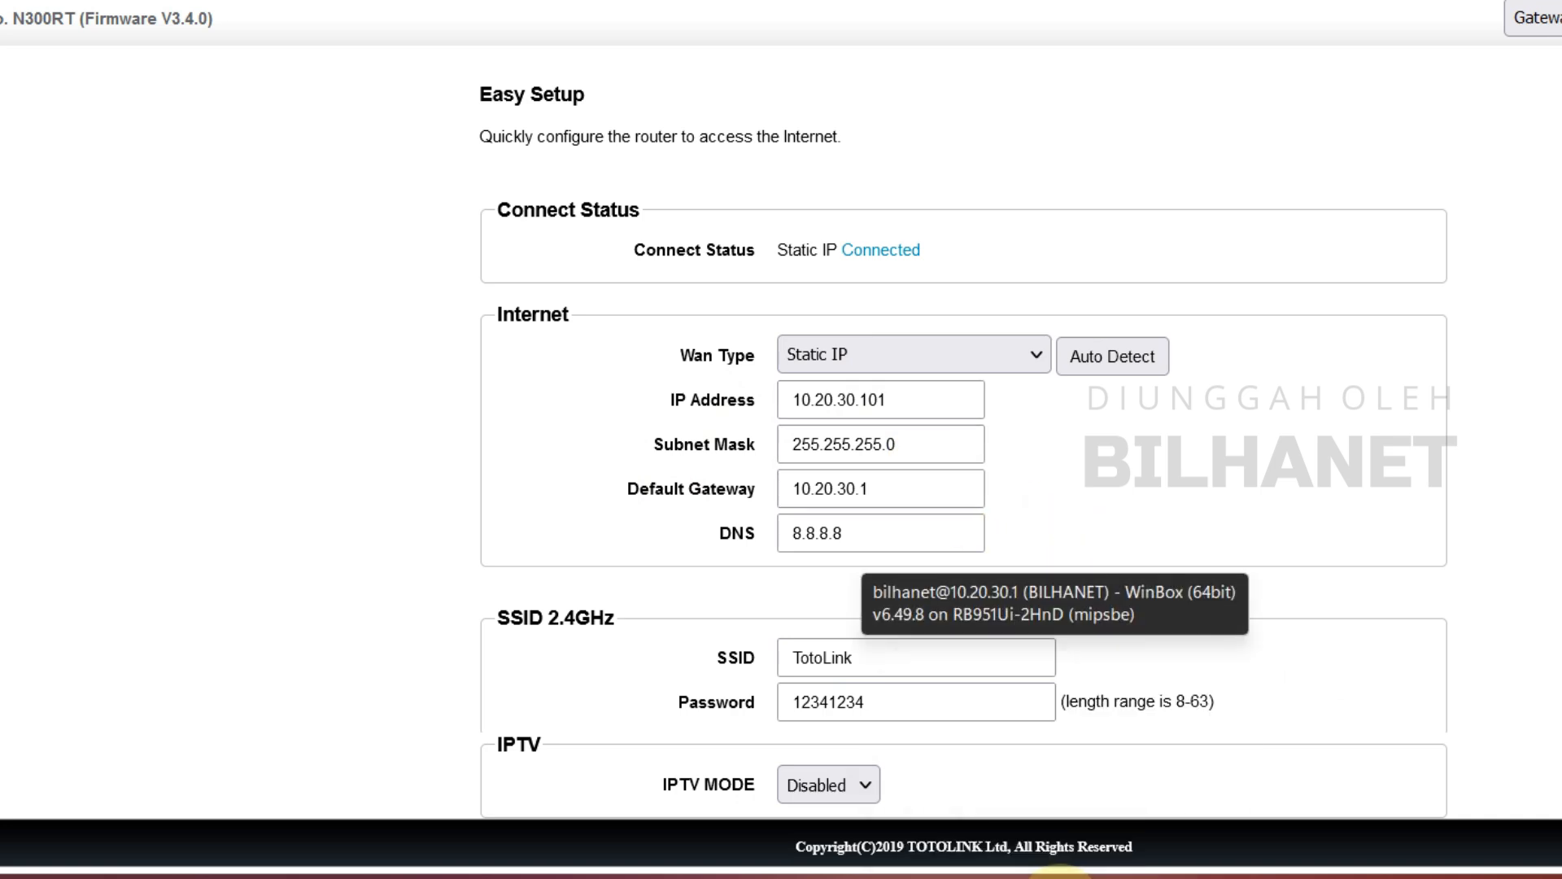
pyautogui.click(1055, 771)
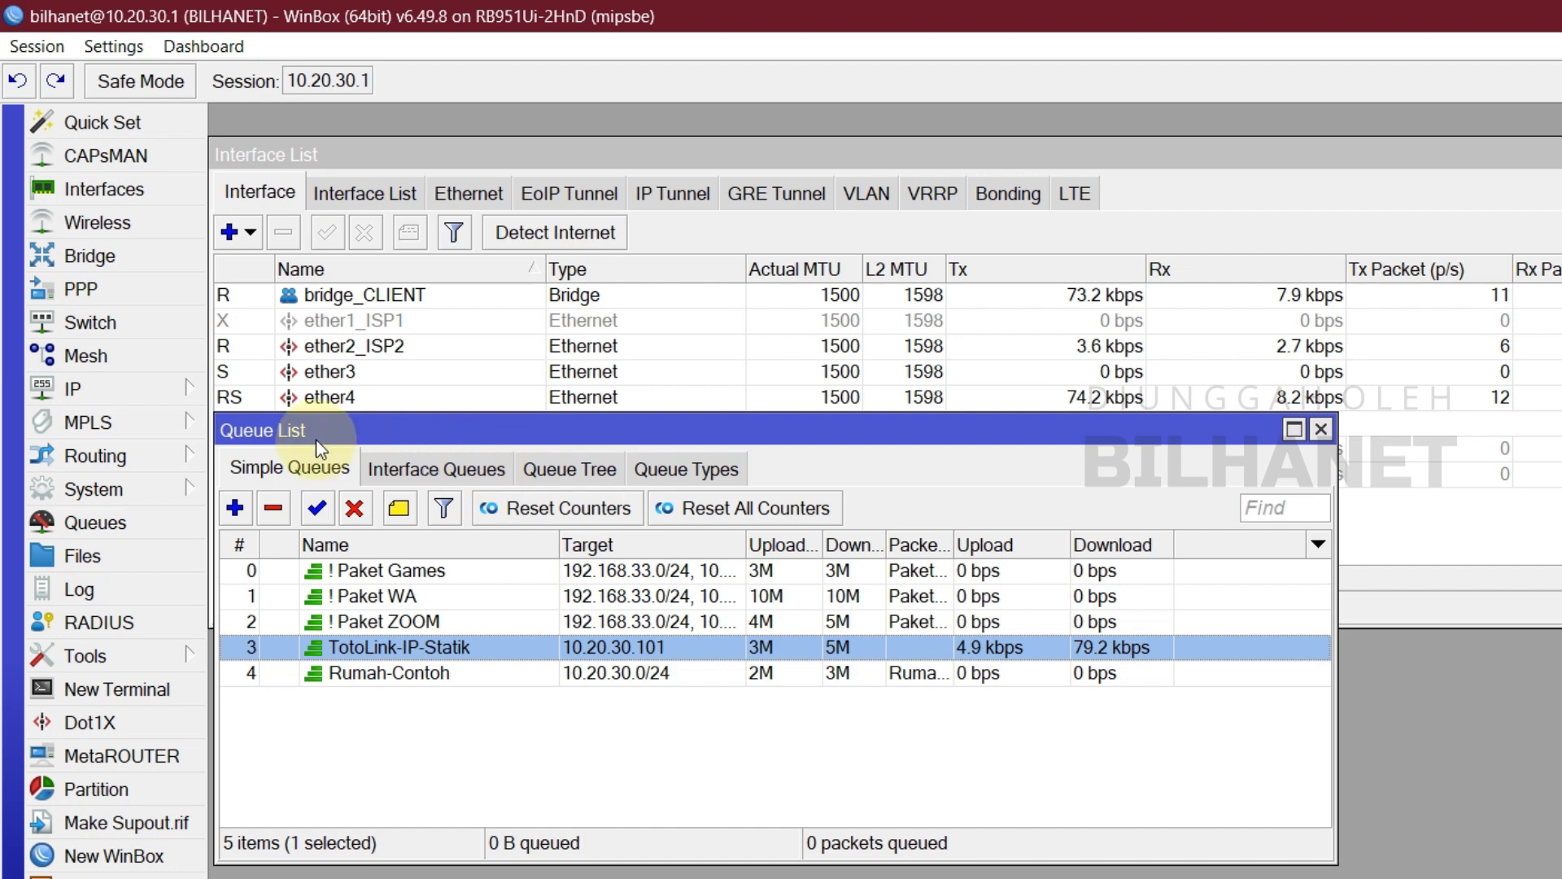
pyautogui.click(189, 384)
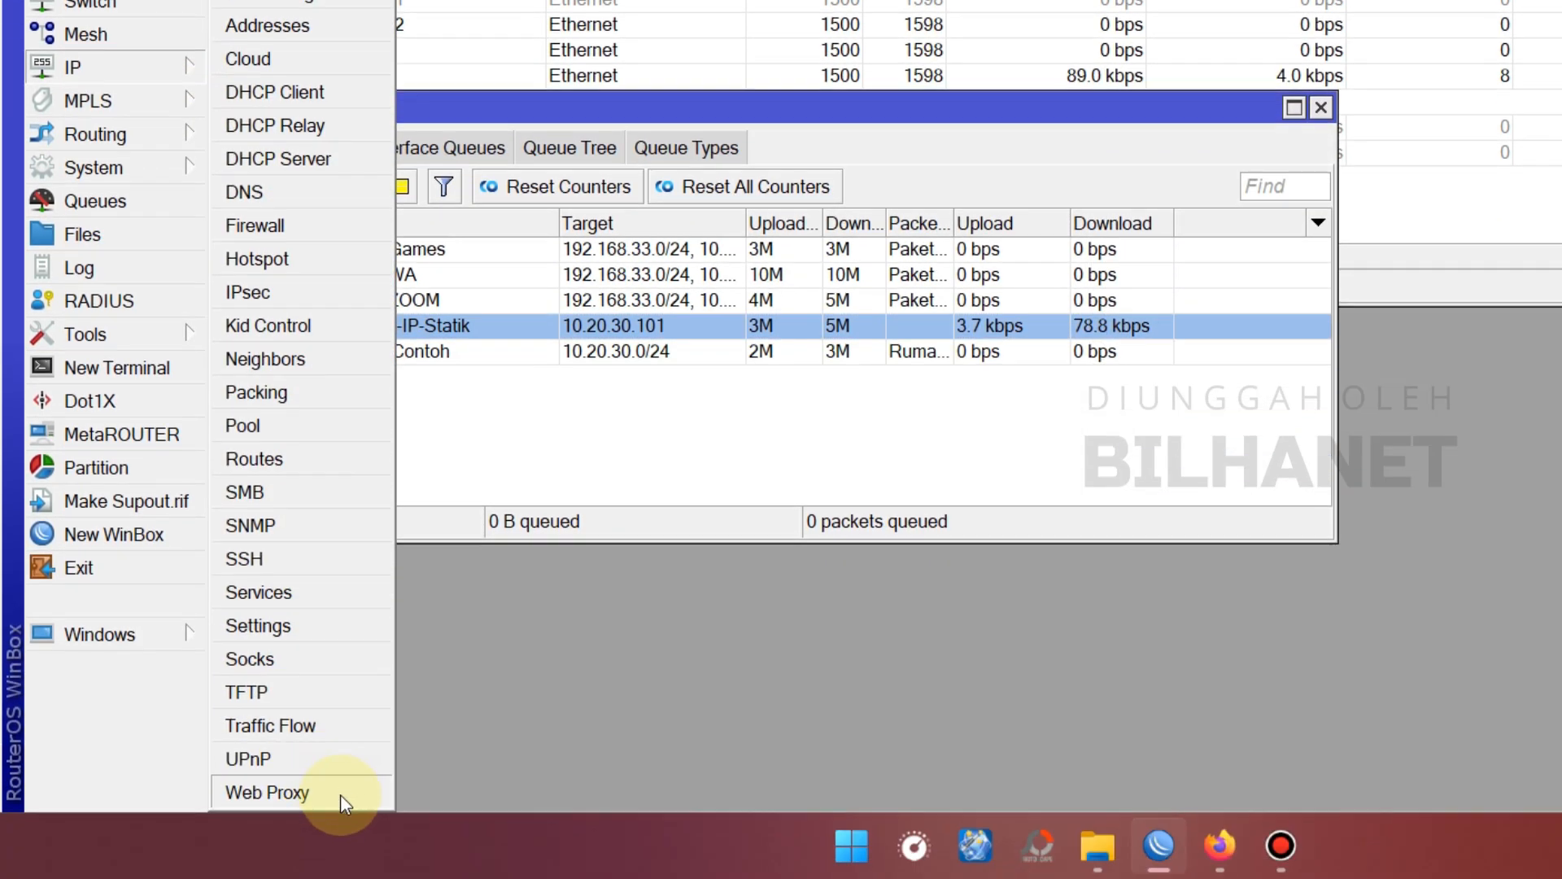
pyautogui.click(340, 794)
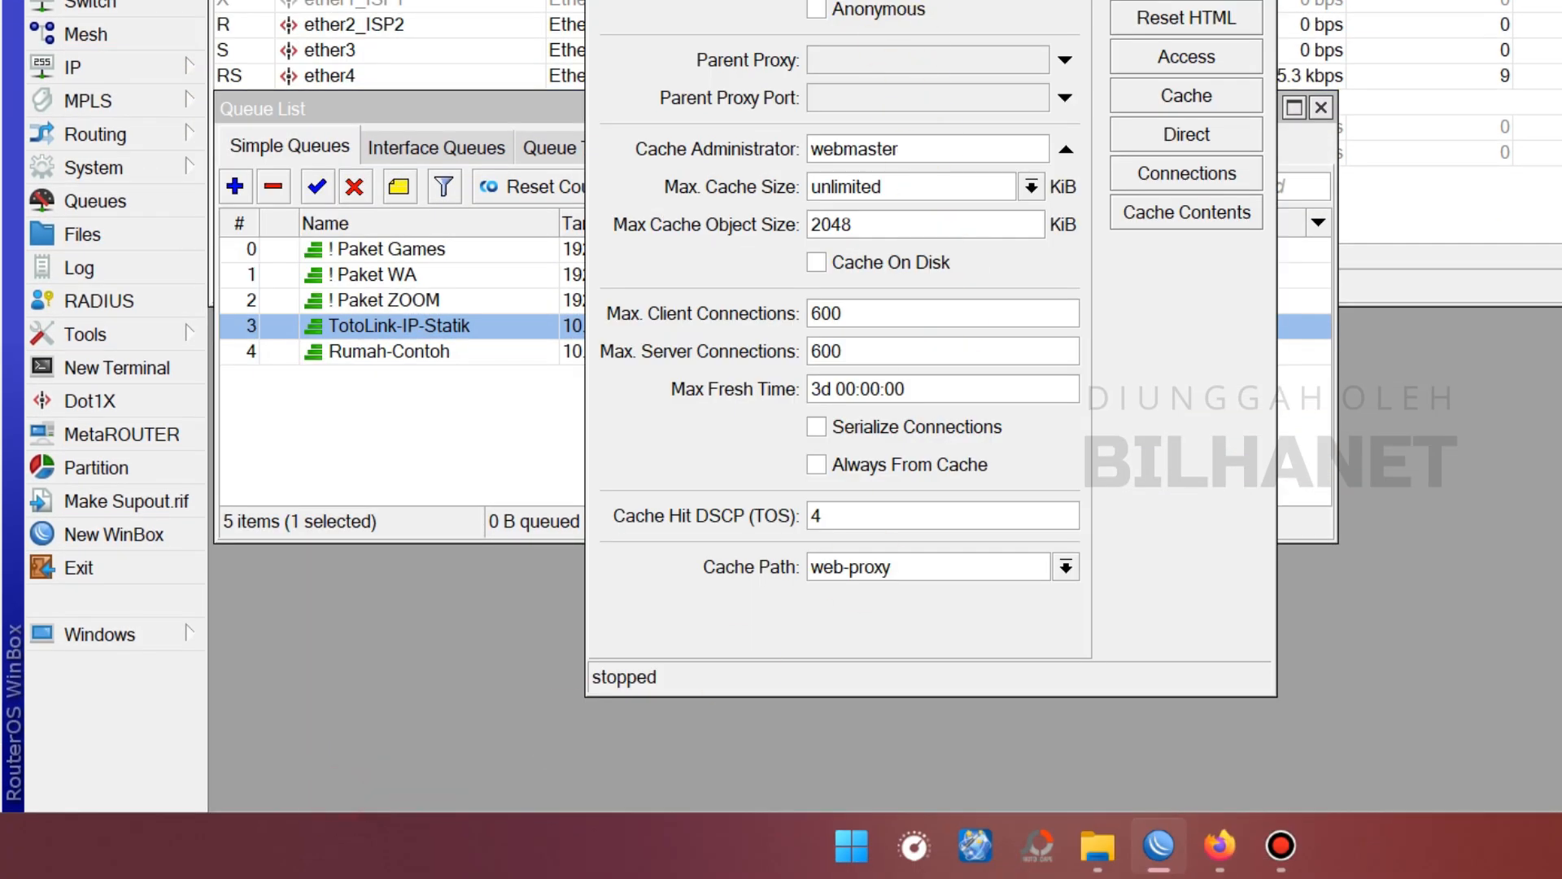
pyautogui.moveTo(757, 21); pyautogui.dragTo(675, 89)
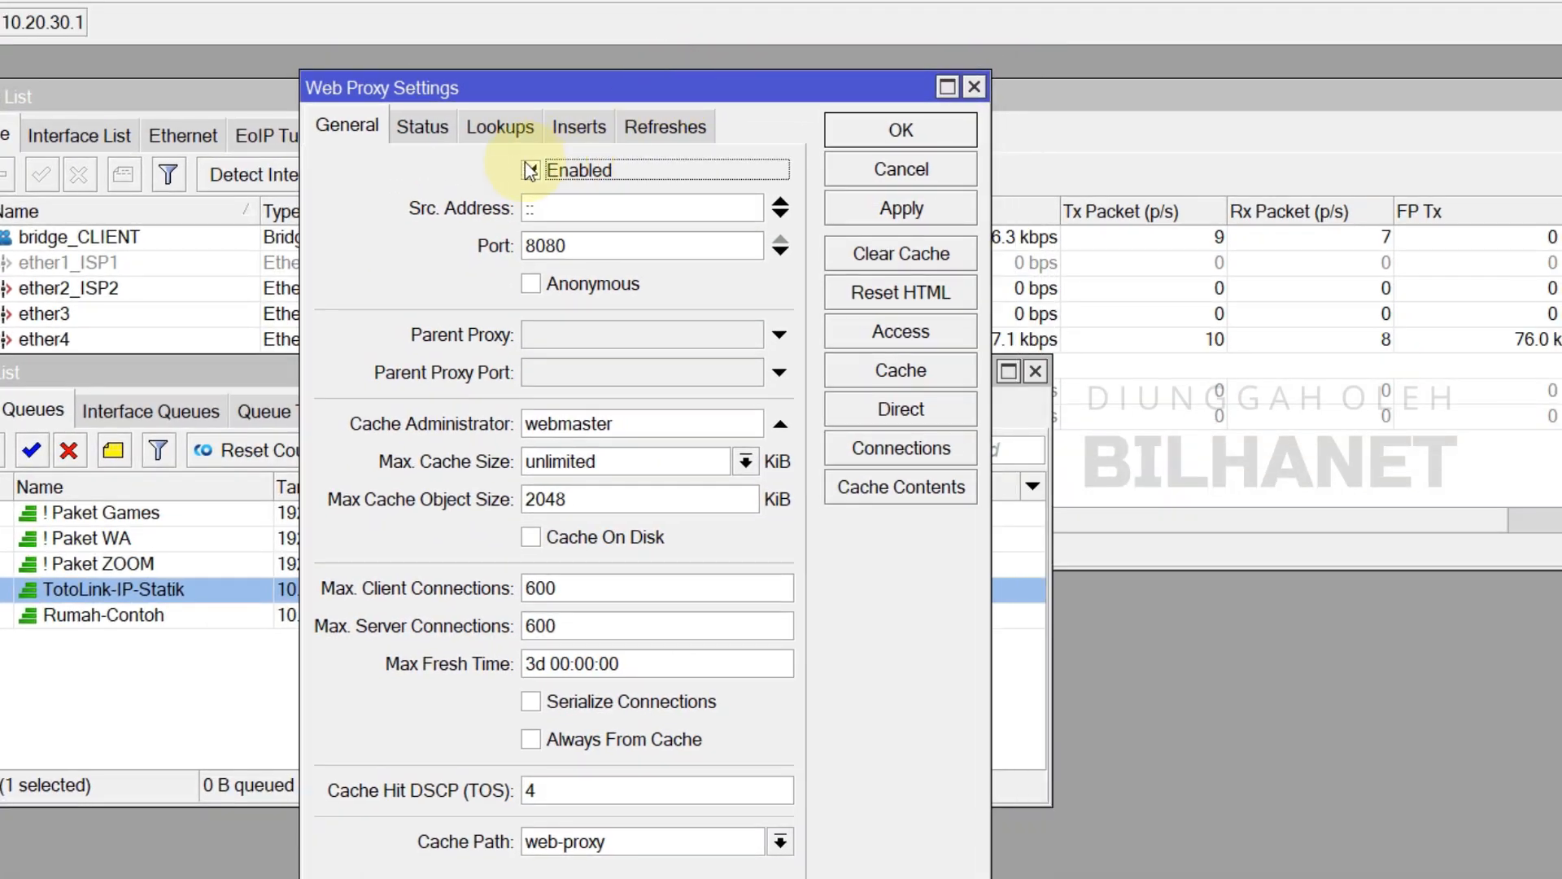
pyautogui.click(531, 170)
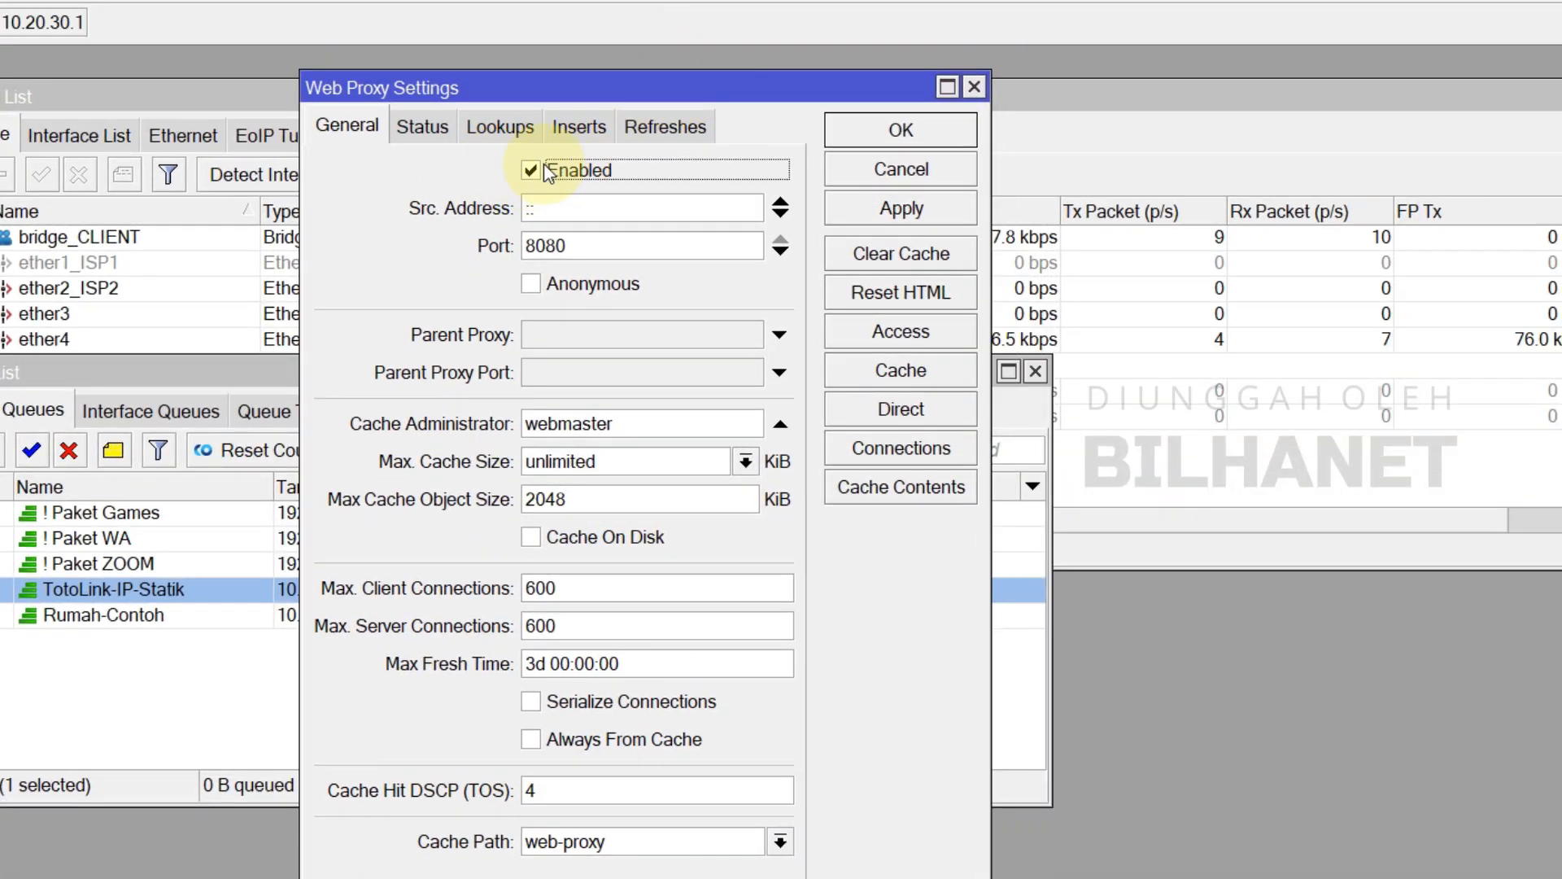
pyautogui.click(587, 247)
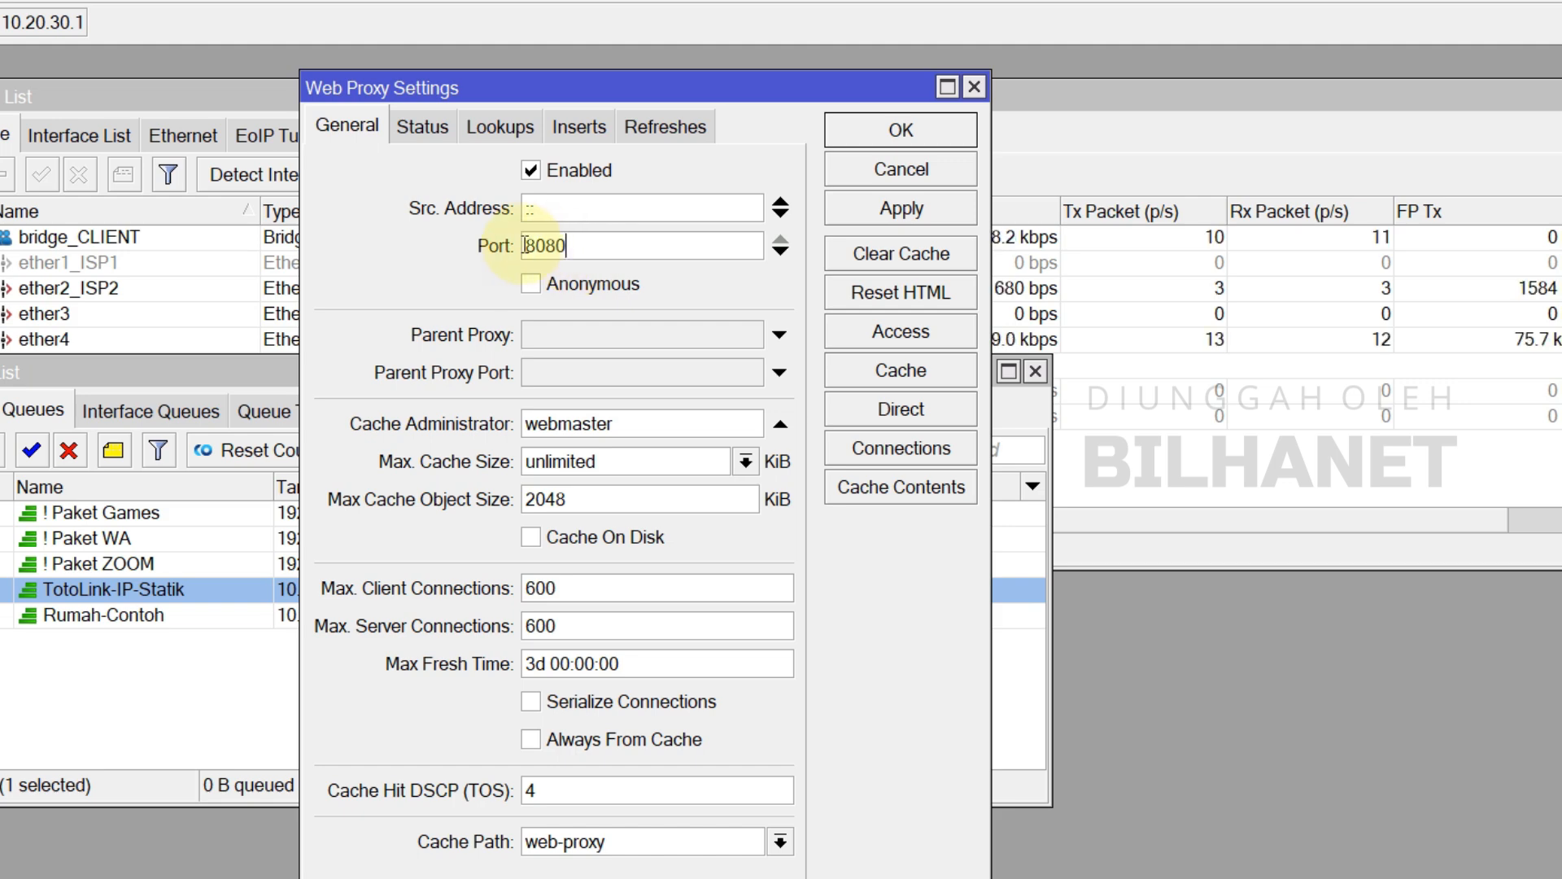
pyautogui.doubleClick(575, 245)
pyautogui.click(575, 245)
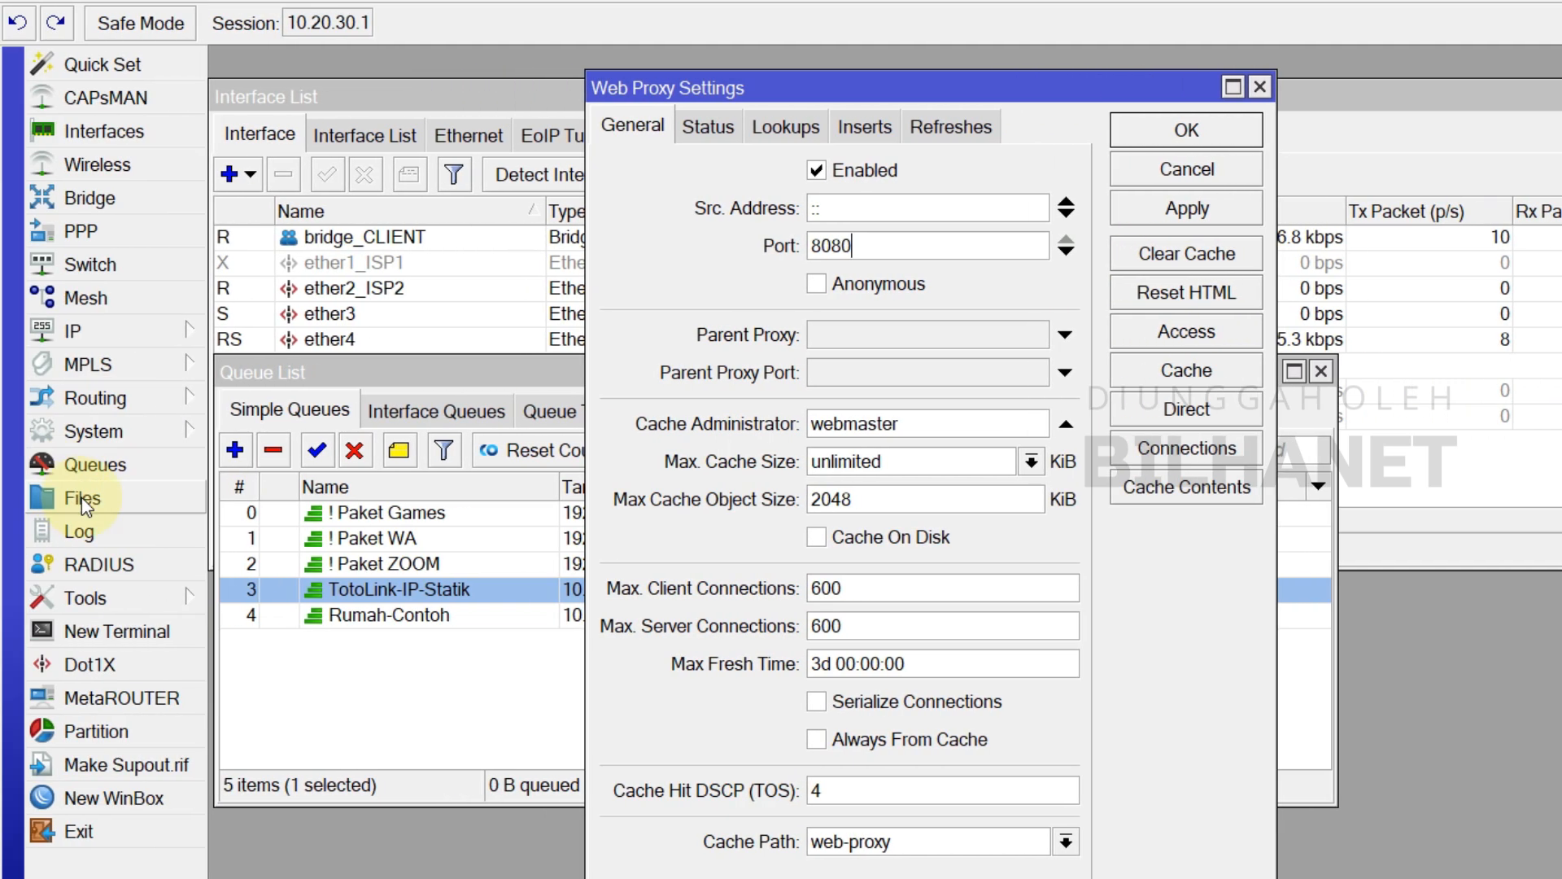
# Open the router's file list and examine the last entries in it
pyautogui.click(81, 498)
pyautogui.scroll(-2, 407, 539)
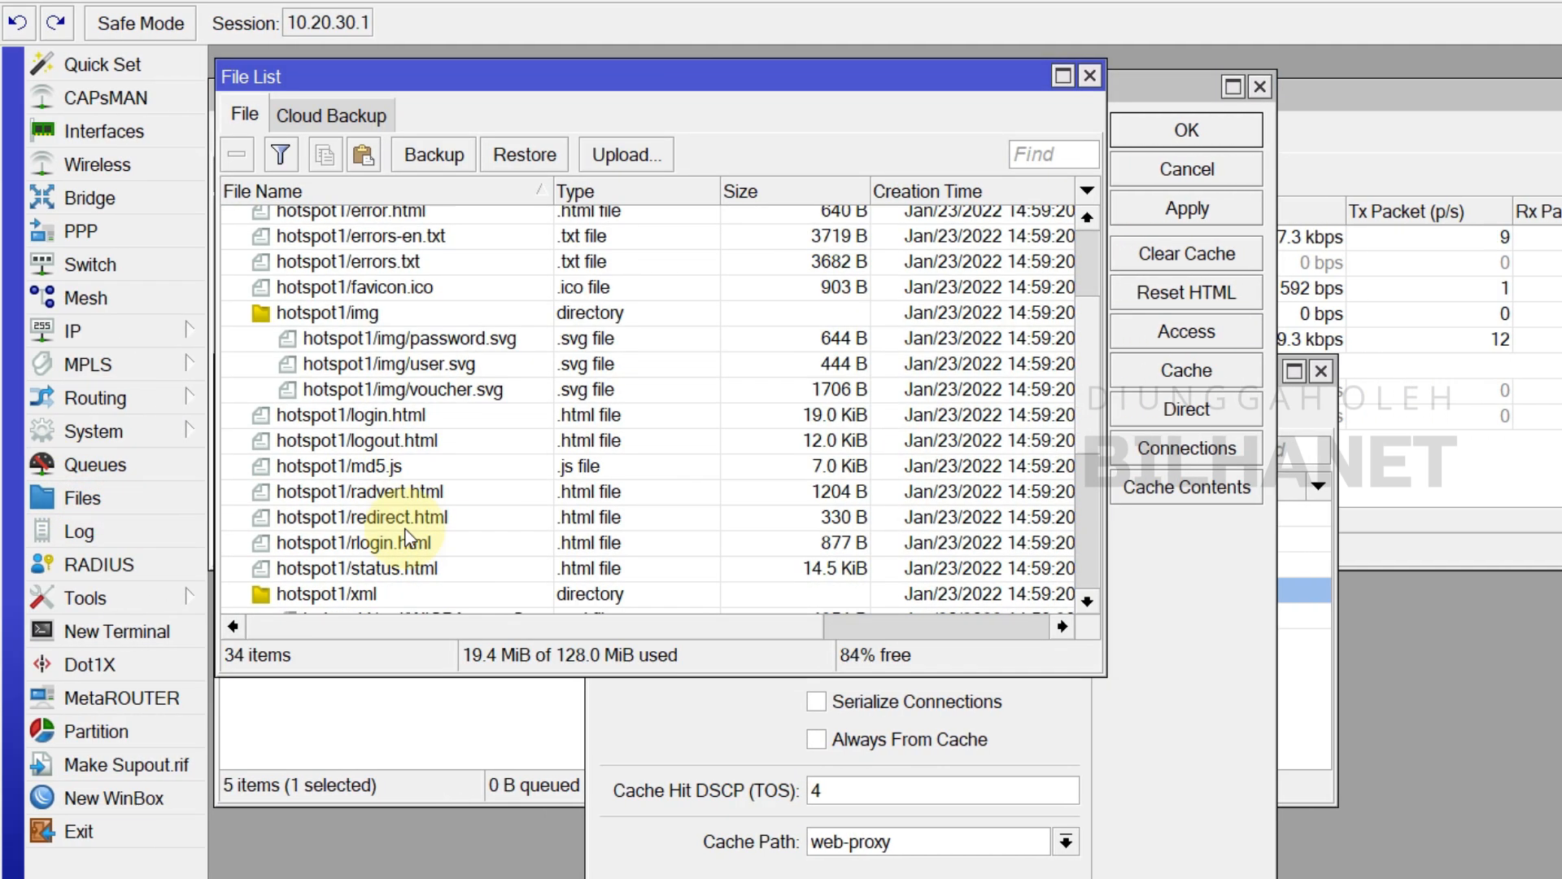
pyautogui.scroll(-5, 406, 538)
pyautogui.click(308, 548)
pyautogui.click(314, 575)
pyautogui.click(308, 548)
pyautogui.click(325, 574)
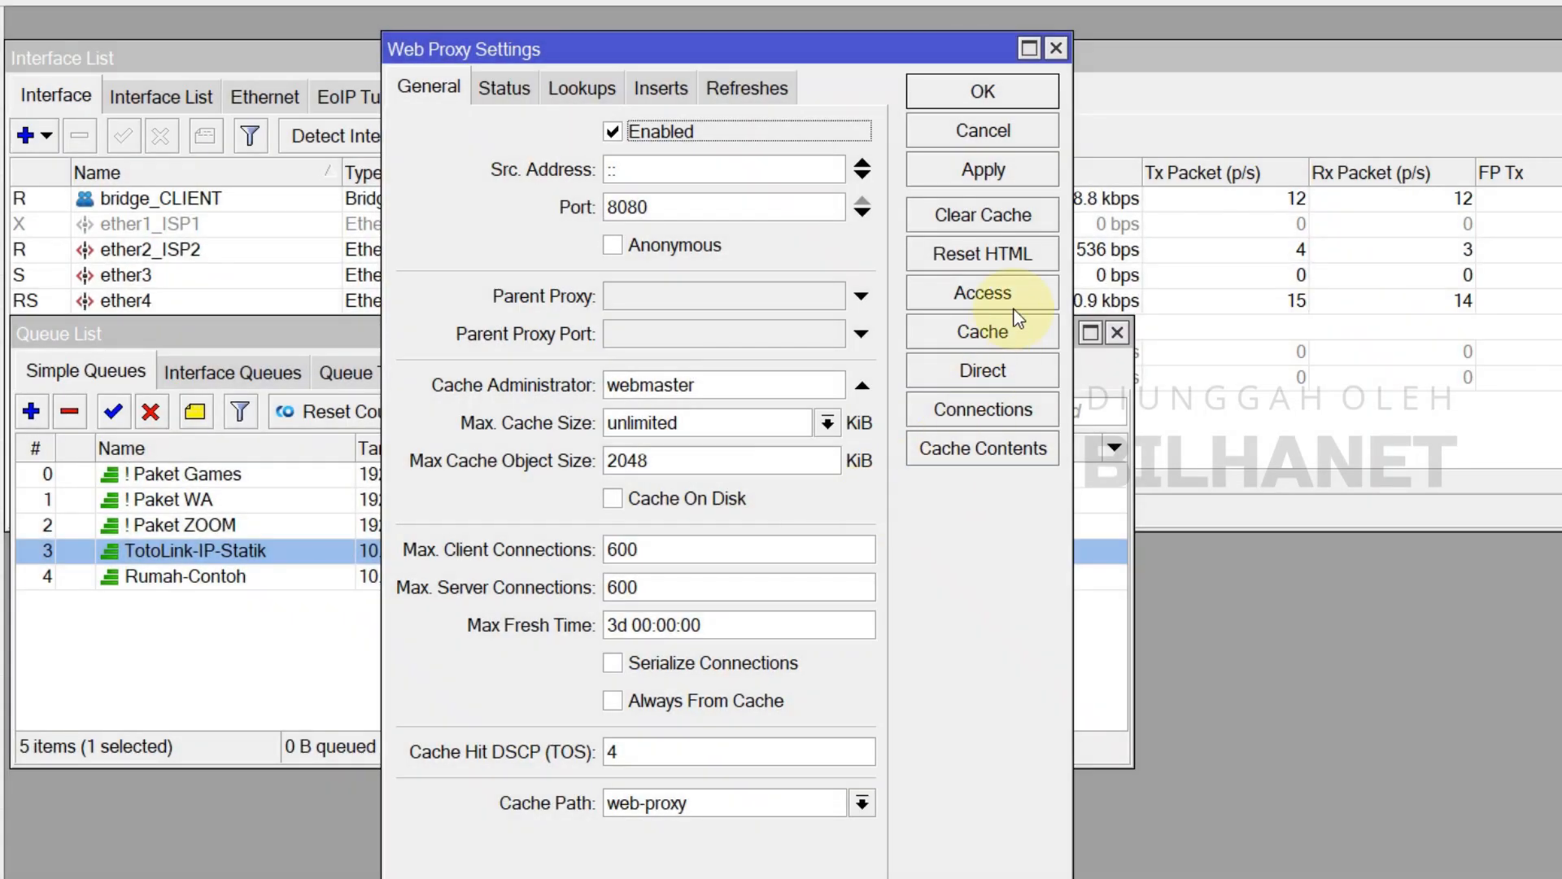
# Review the web proxy's access rules with their redirect addresses and close the web proxy settings
pyautogui.click(984, 289)
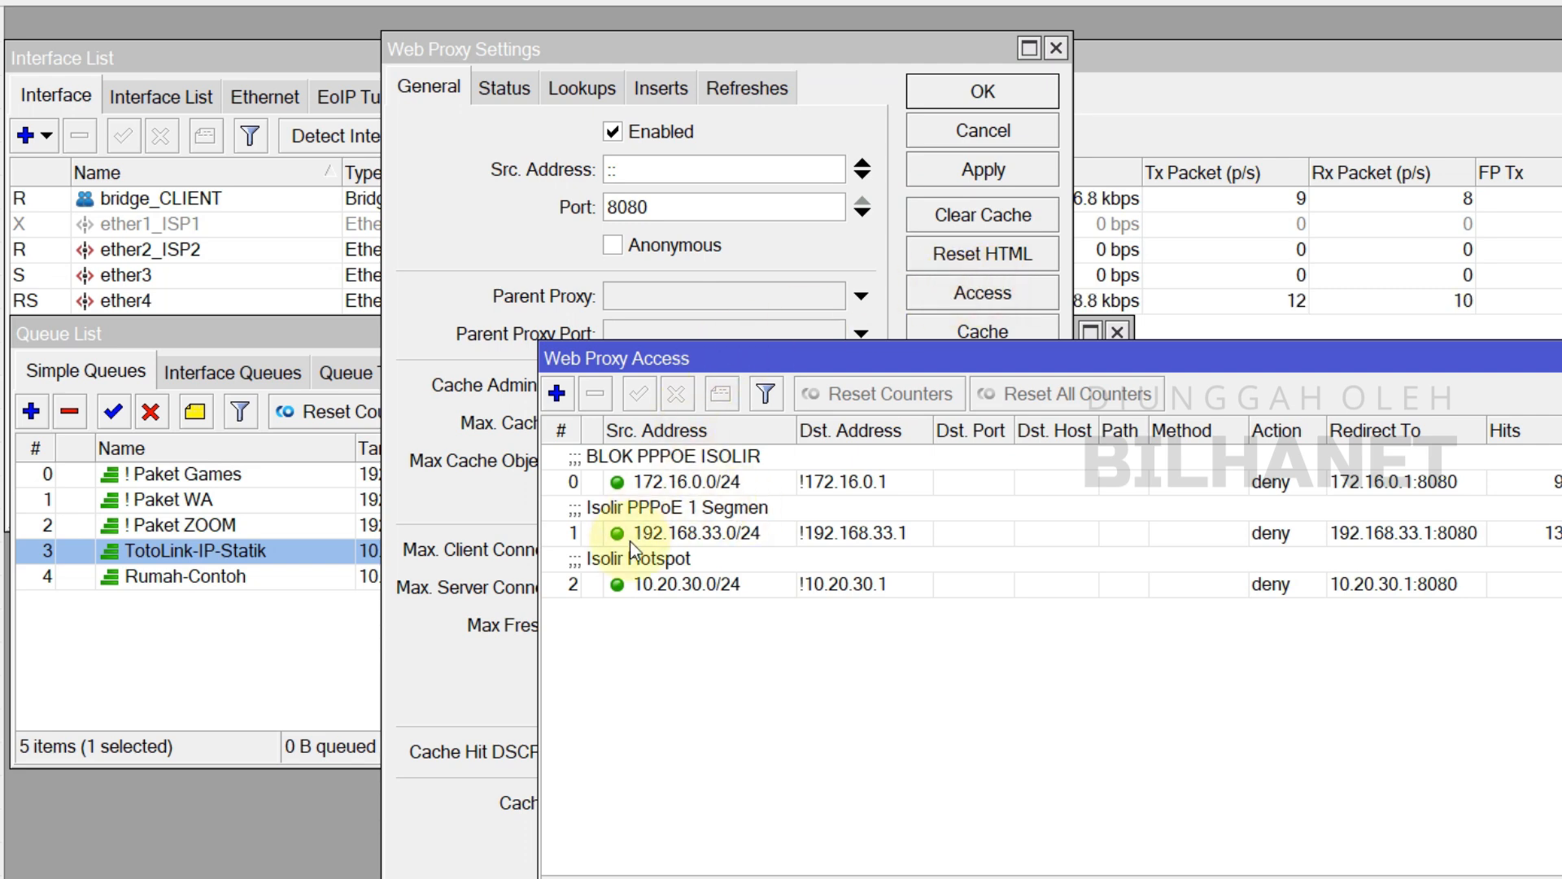
pyautogui.moveTo(889, 368); pyautogui.dragTo(793, 420)
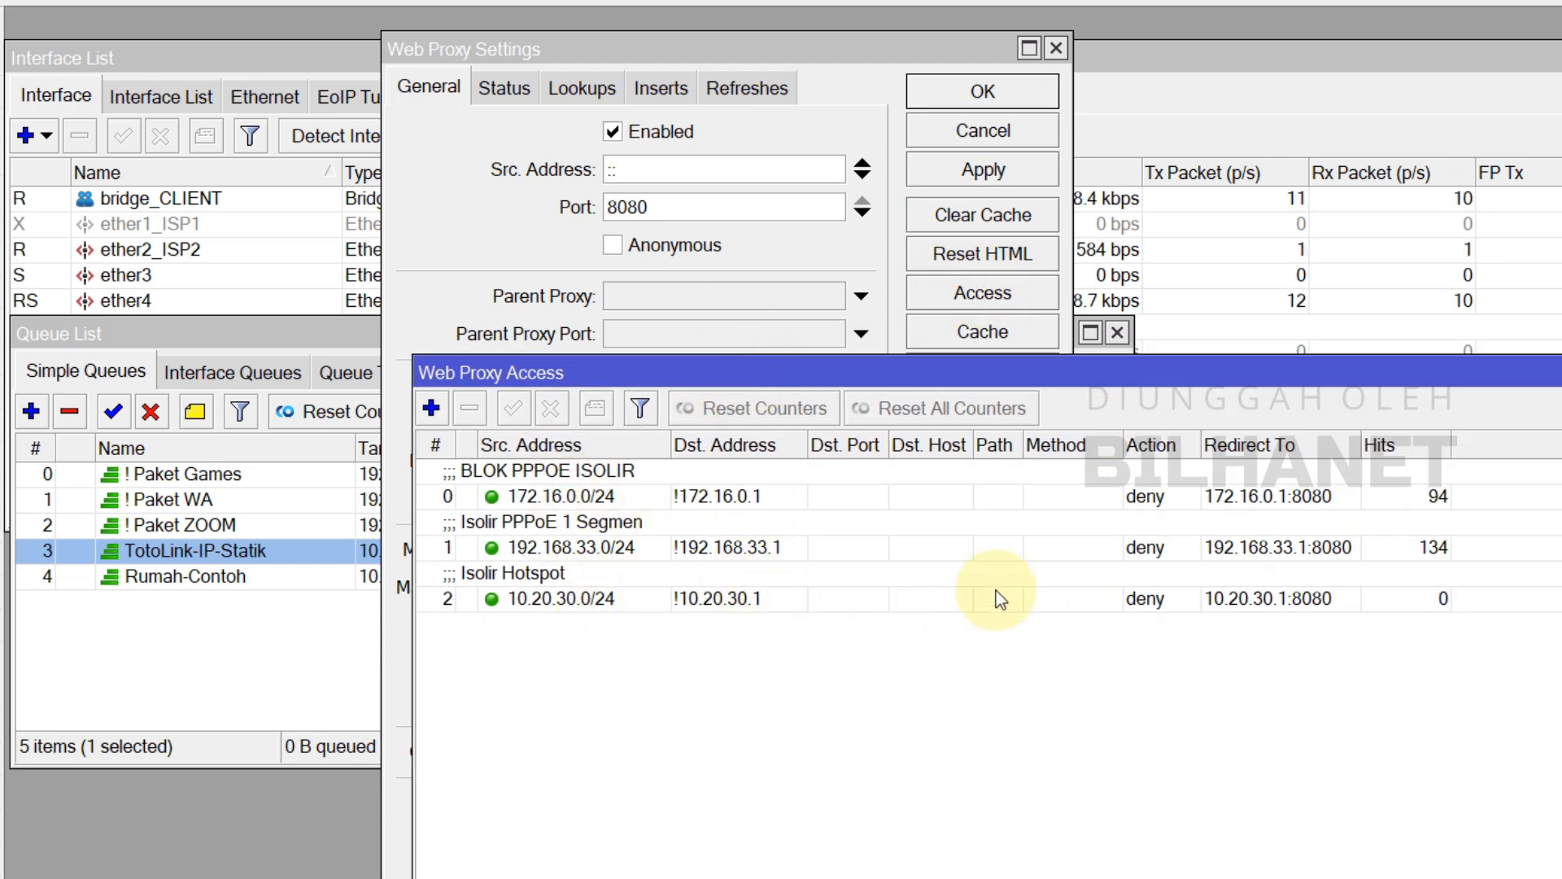
pyautogui.click(1561, 373)
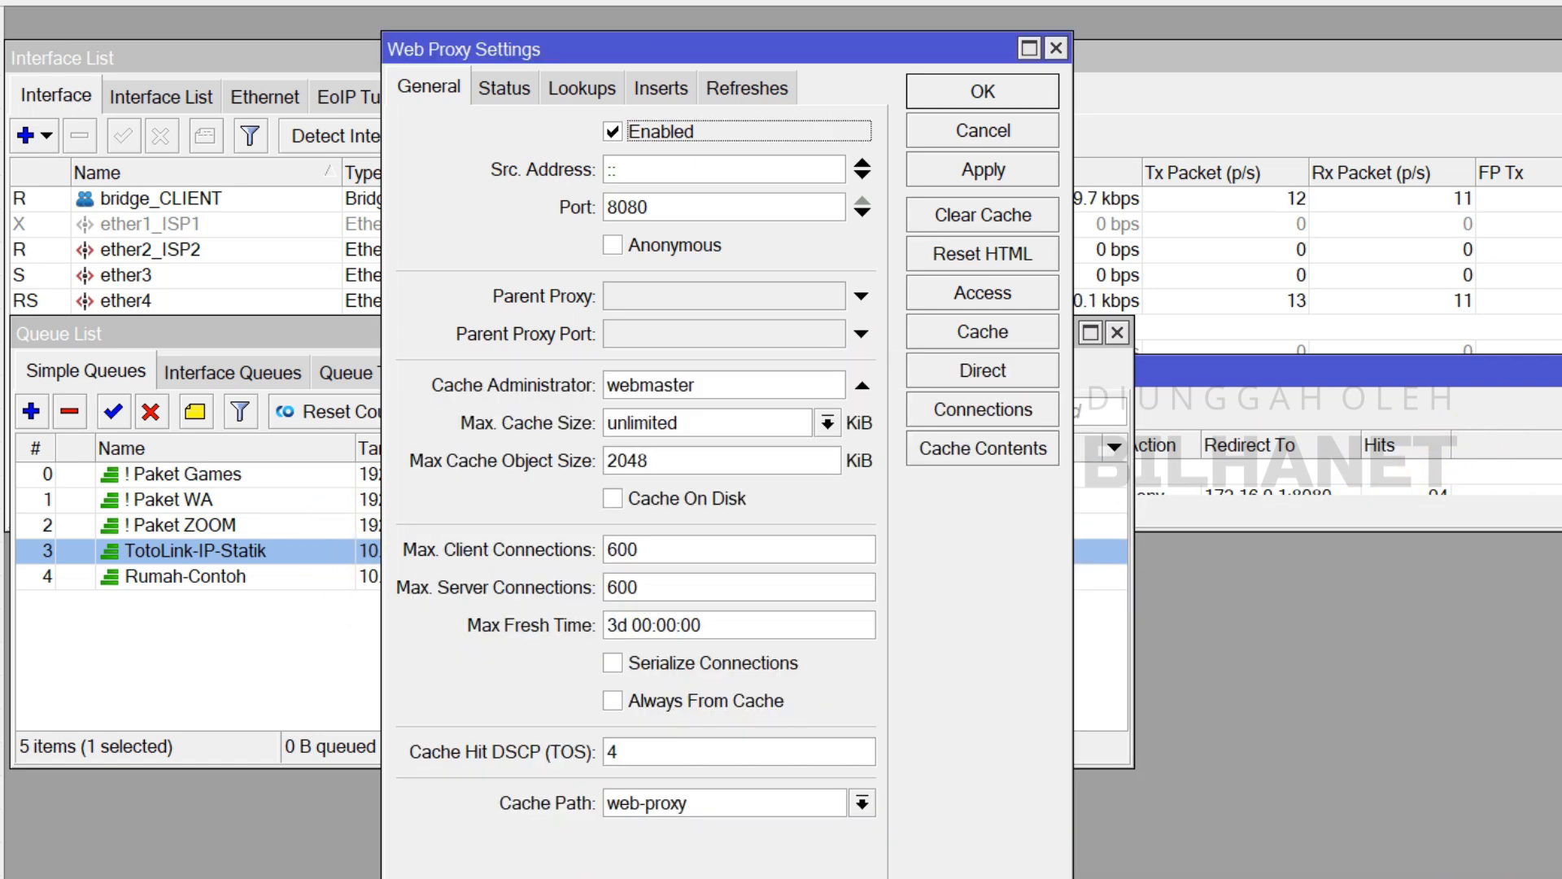
pyautogui.click(969, 130)
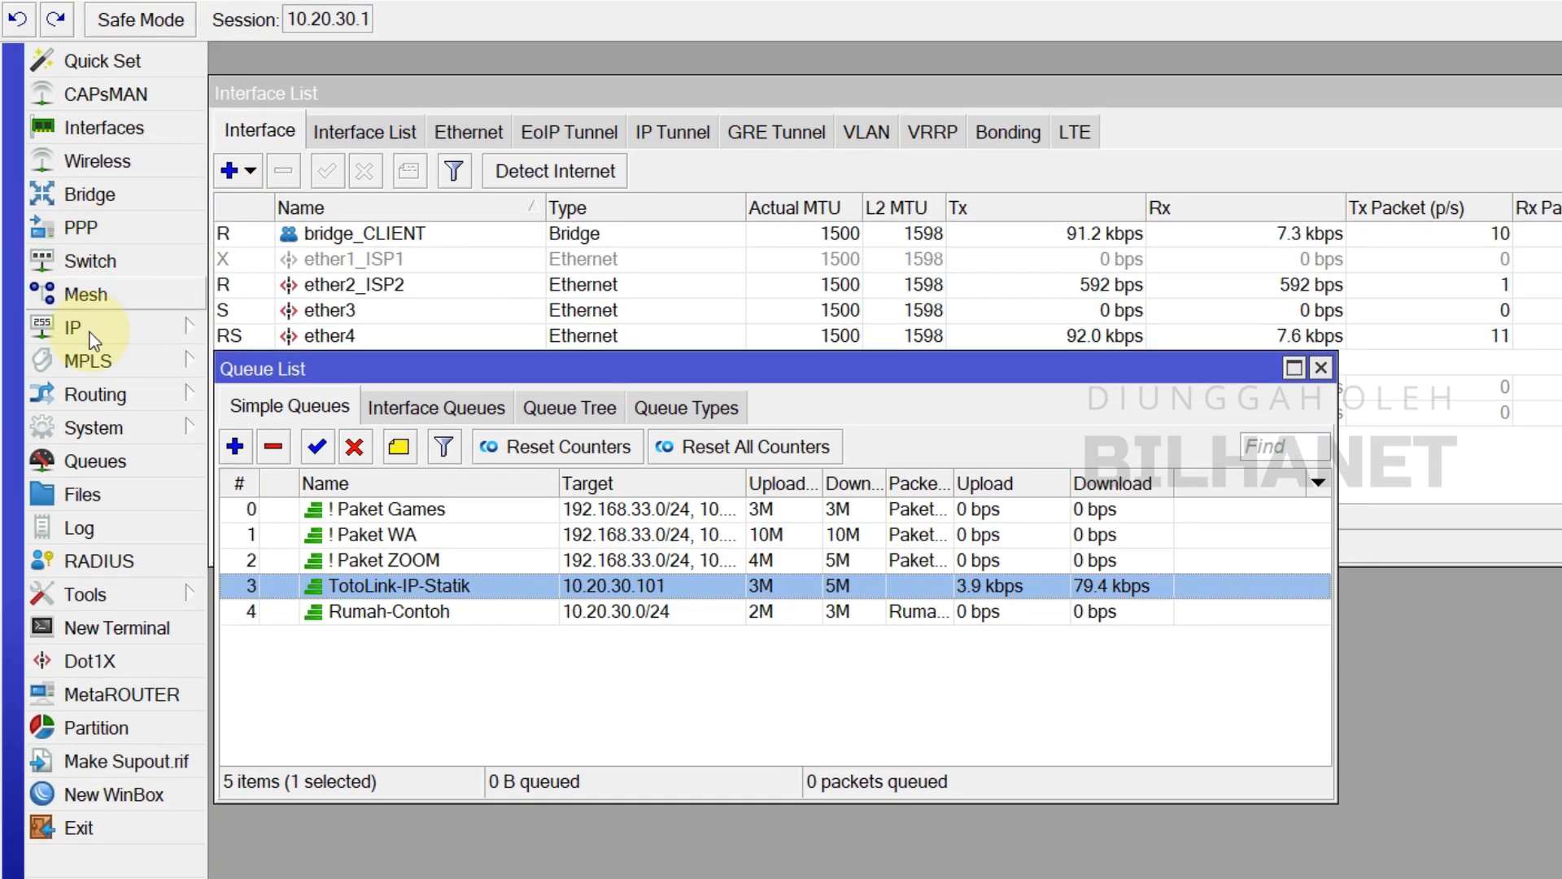
# Open the address lists of the IP firewall
pyautogui.click(90, 332)
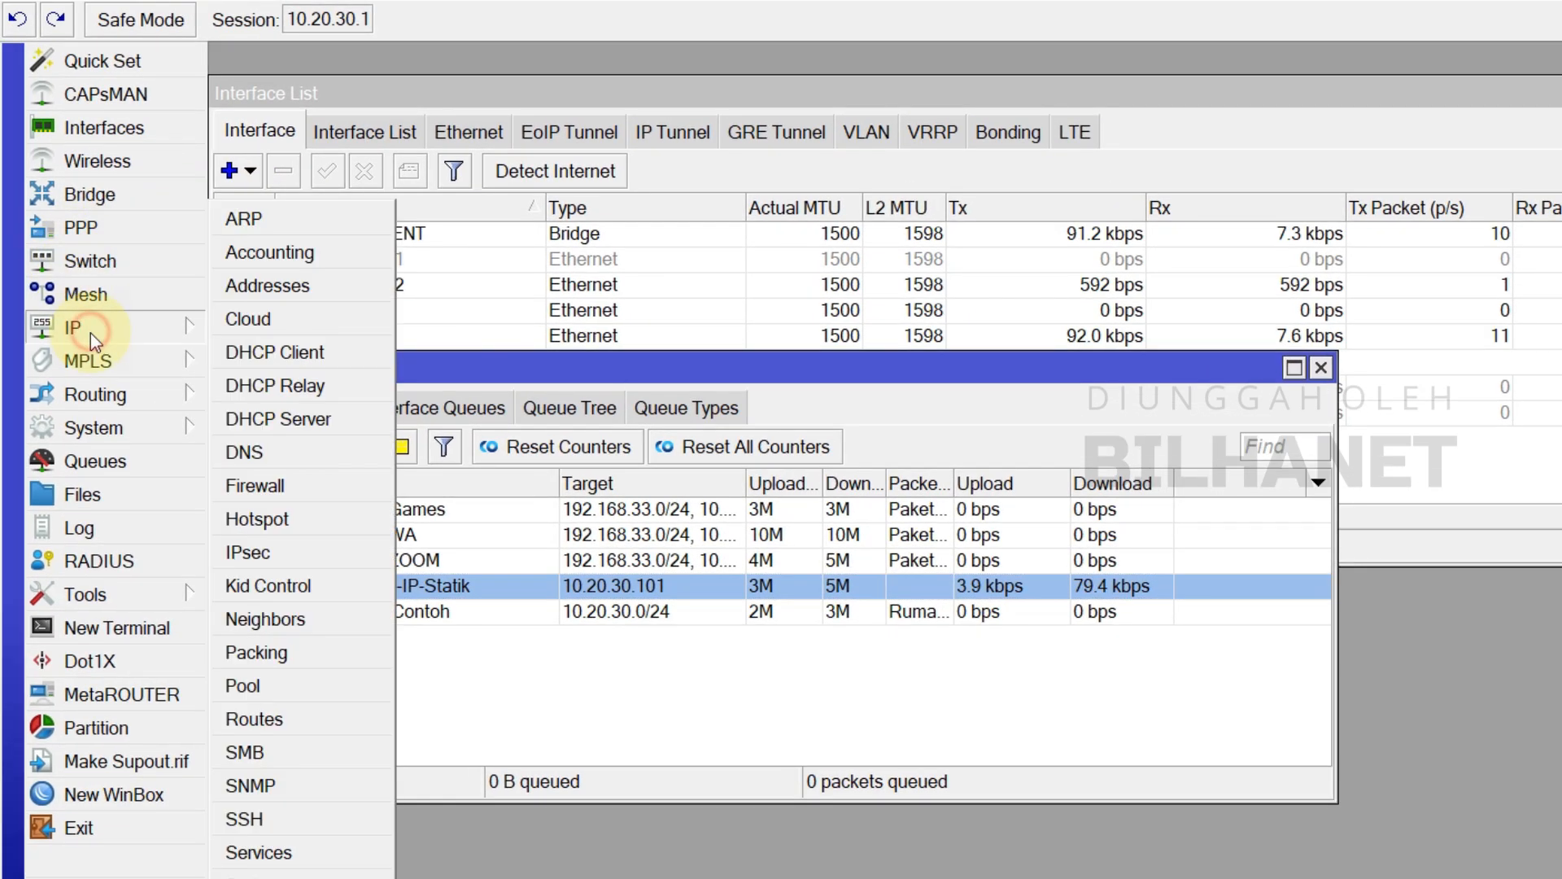
pyautogui.click(288, 491)
pyautogui.click(379, 98)
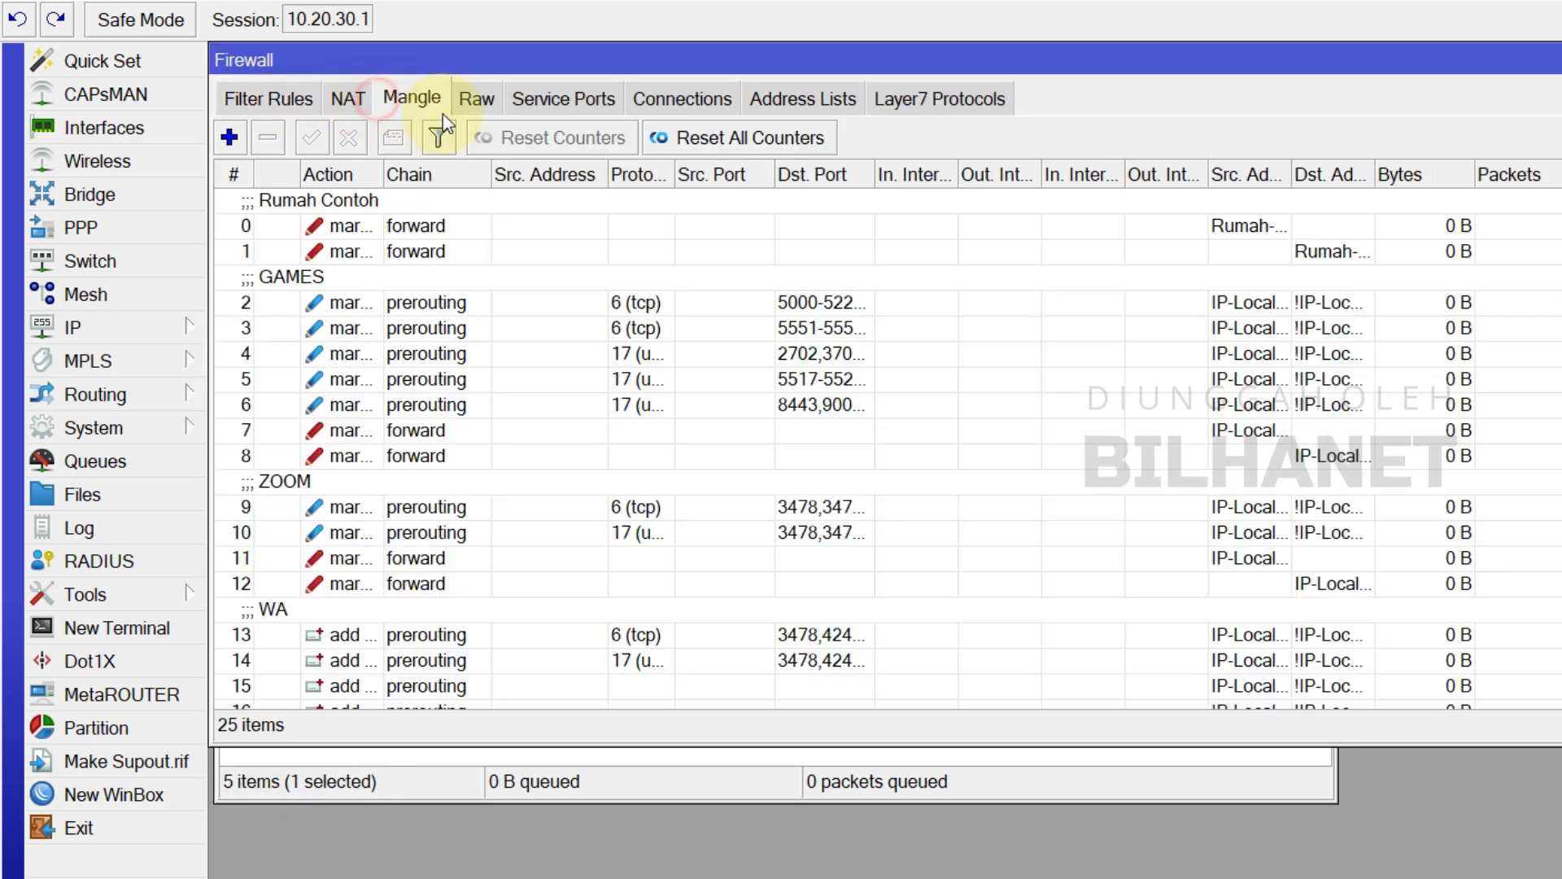
pyautogui.click(846, 99)
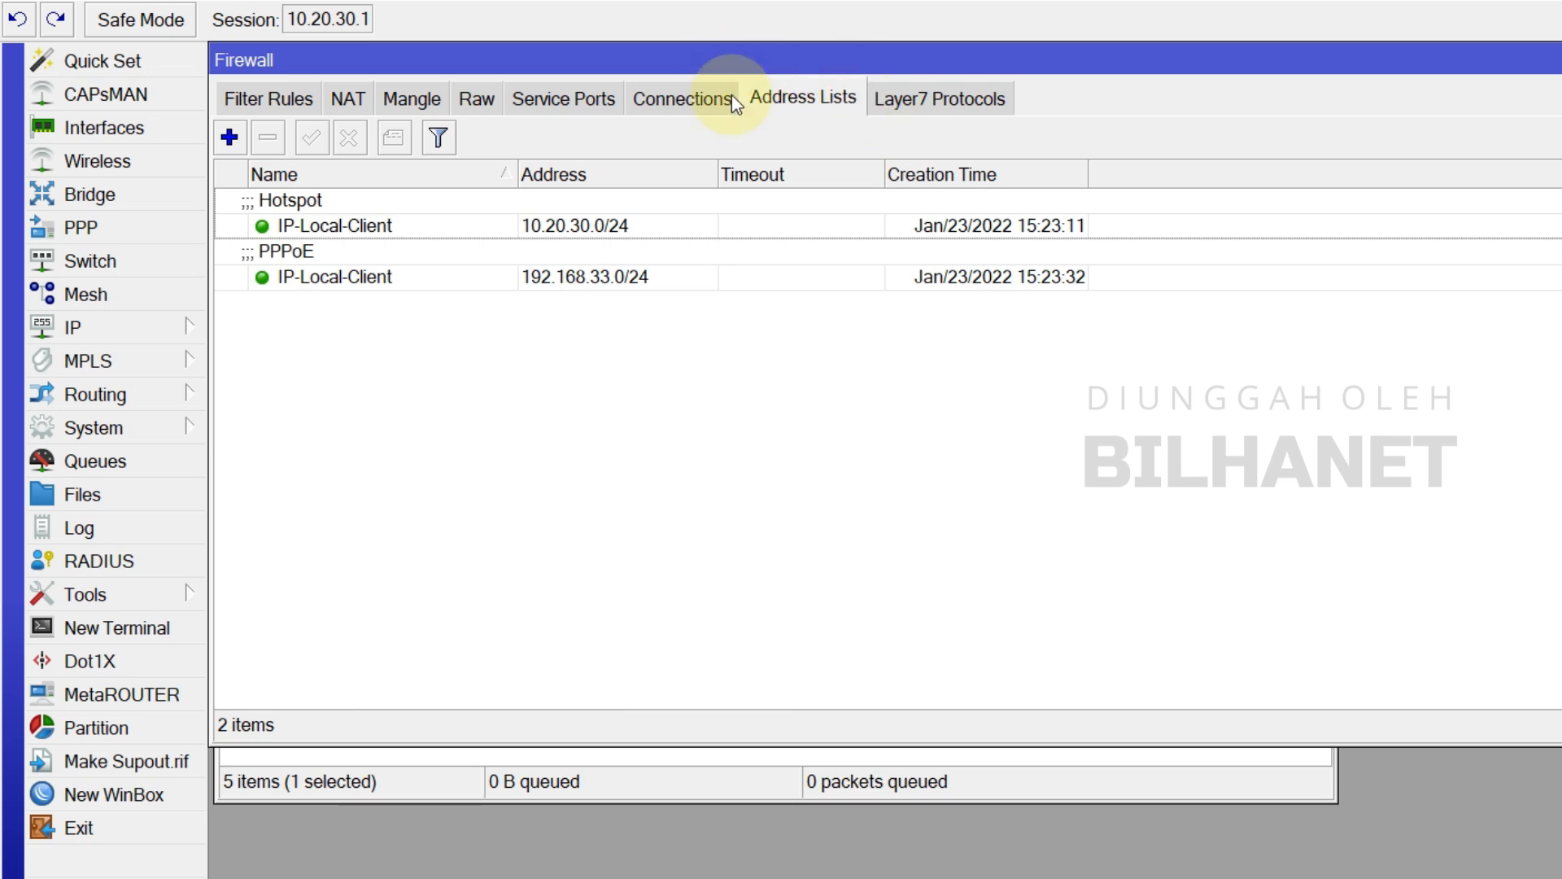
pyautogui.click(229, 137)
pyautogui.moveTo(1109, 456); pyautogui.dragTo(902, 335)
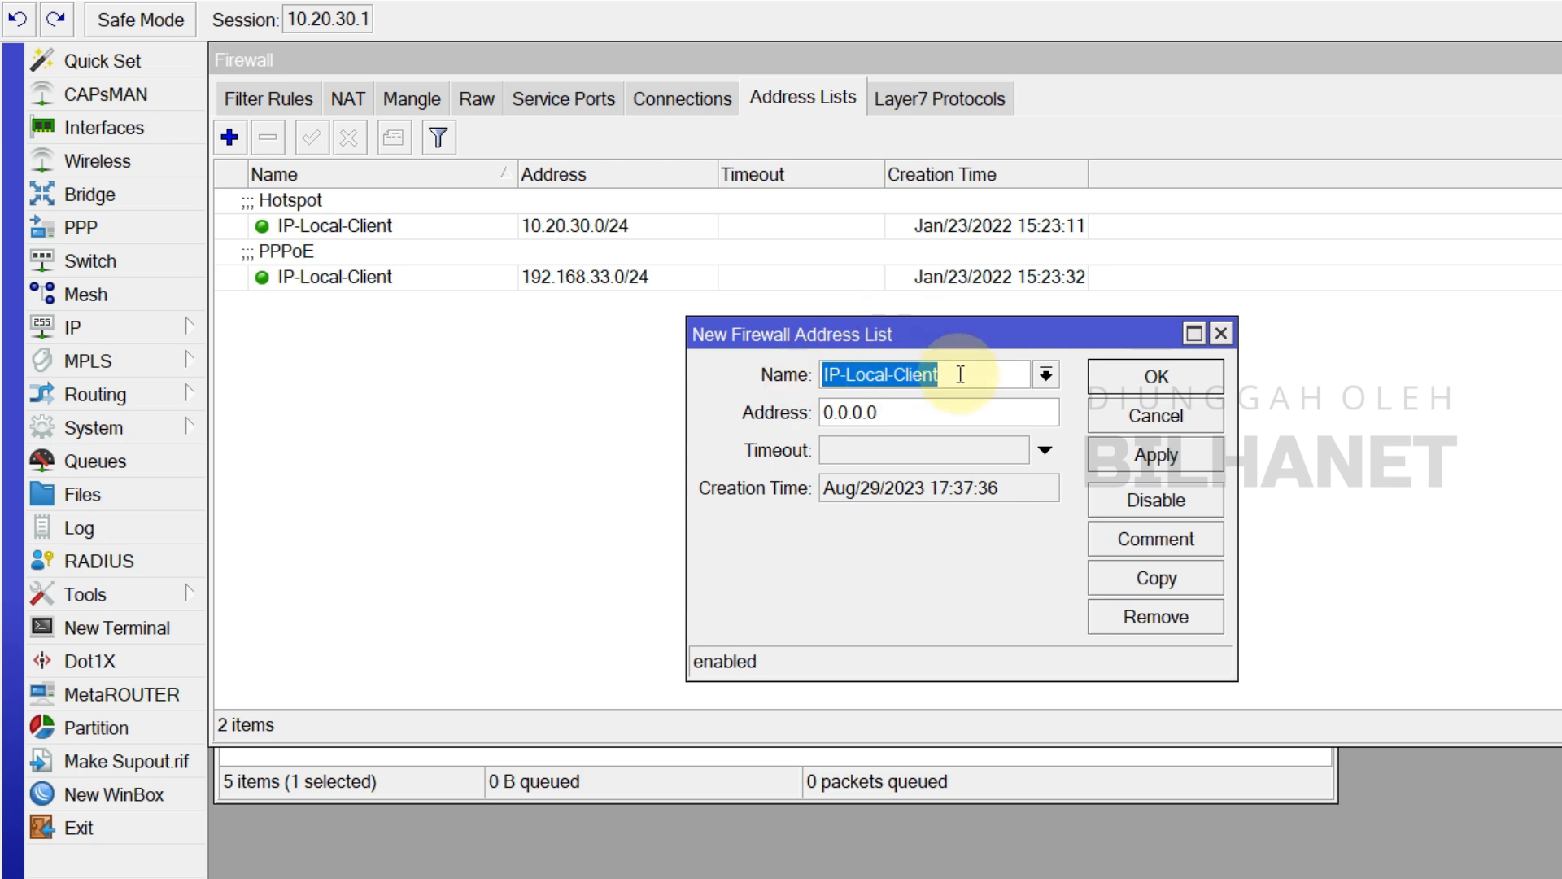
pyautogui.write('ISOLIR-LIST')
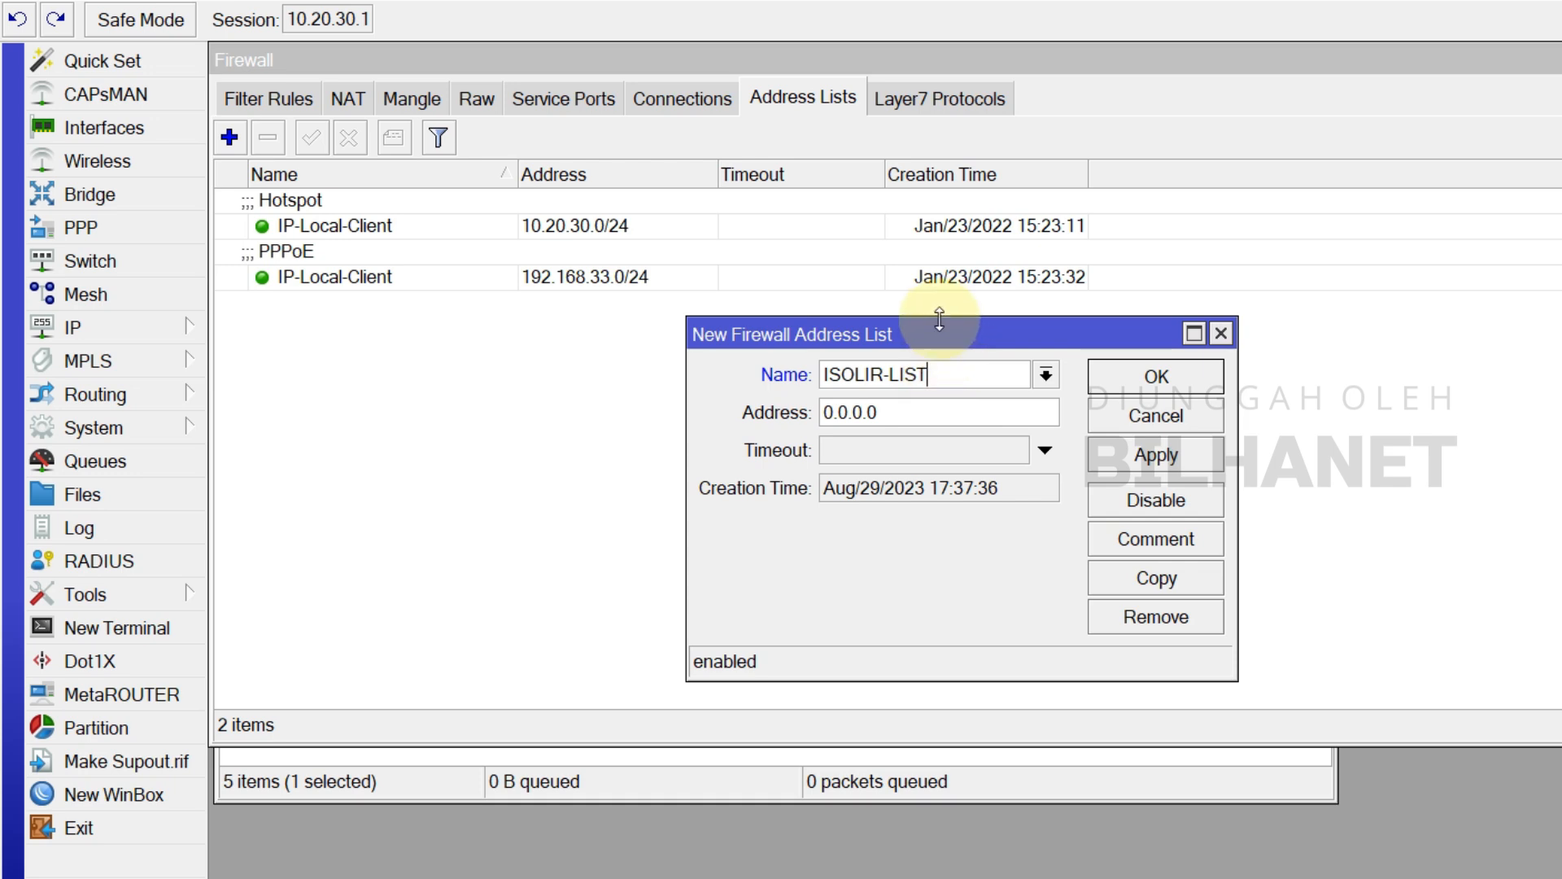
pyautogui.doubleClick(903, 375)
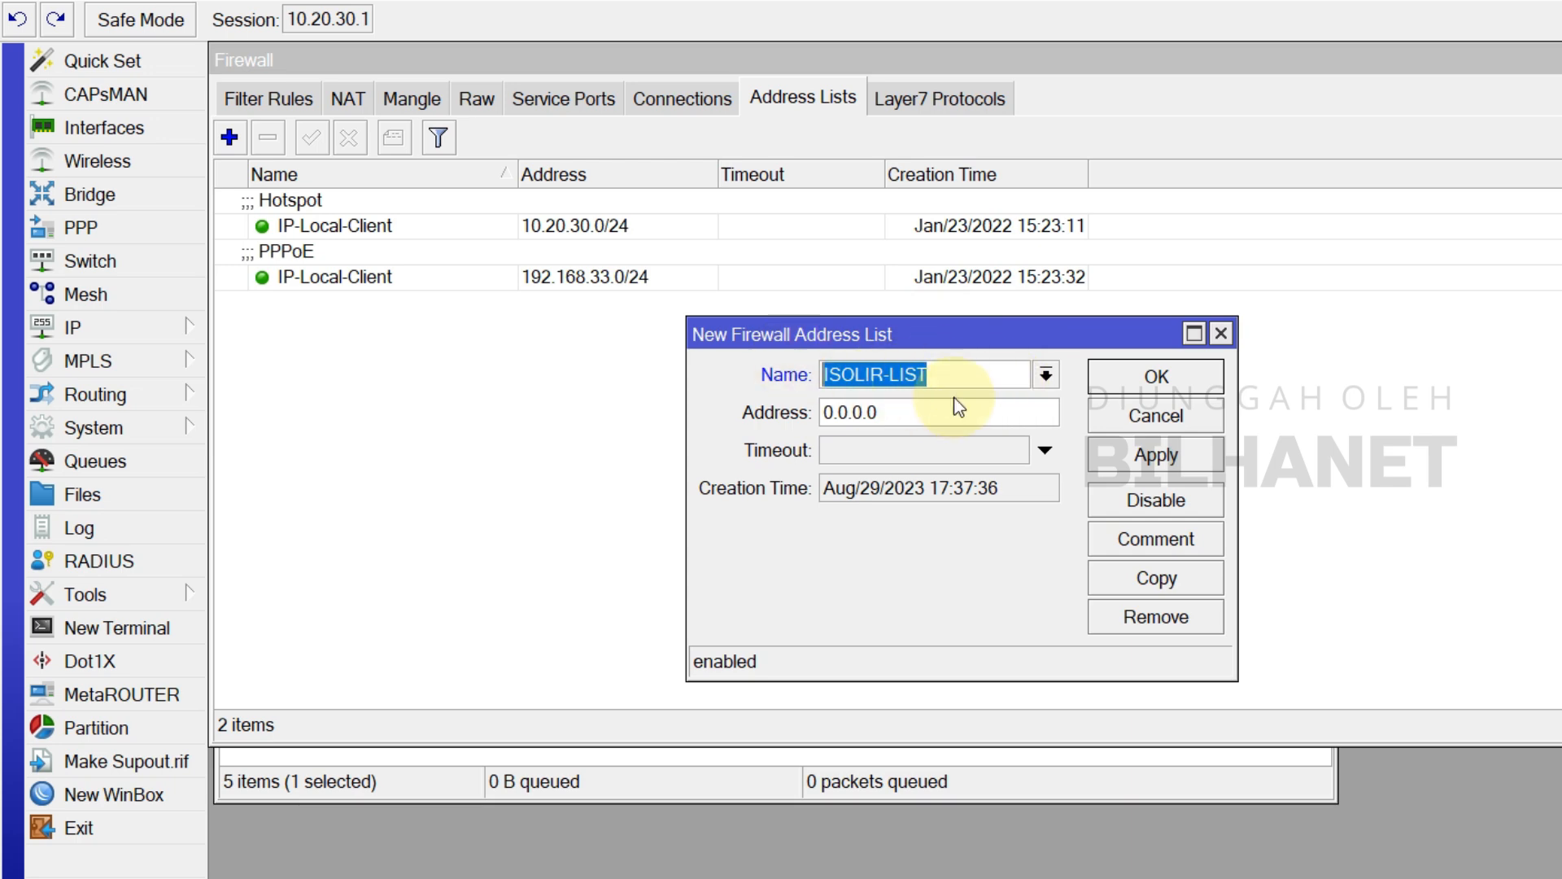
pyautogui.click(1045, 374)
pyautogui.click(1046, 375)
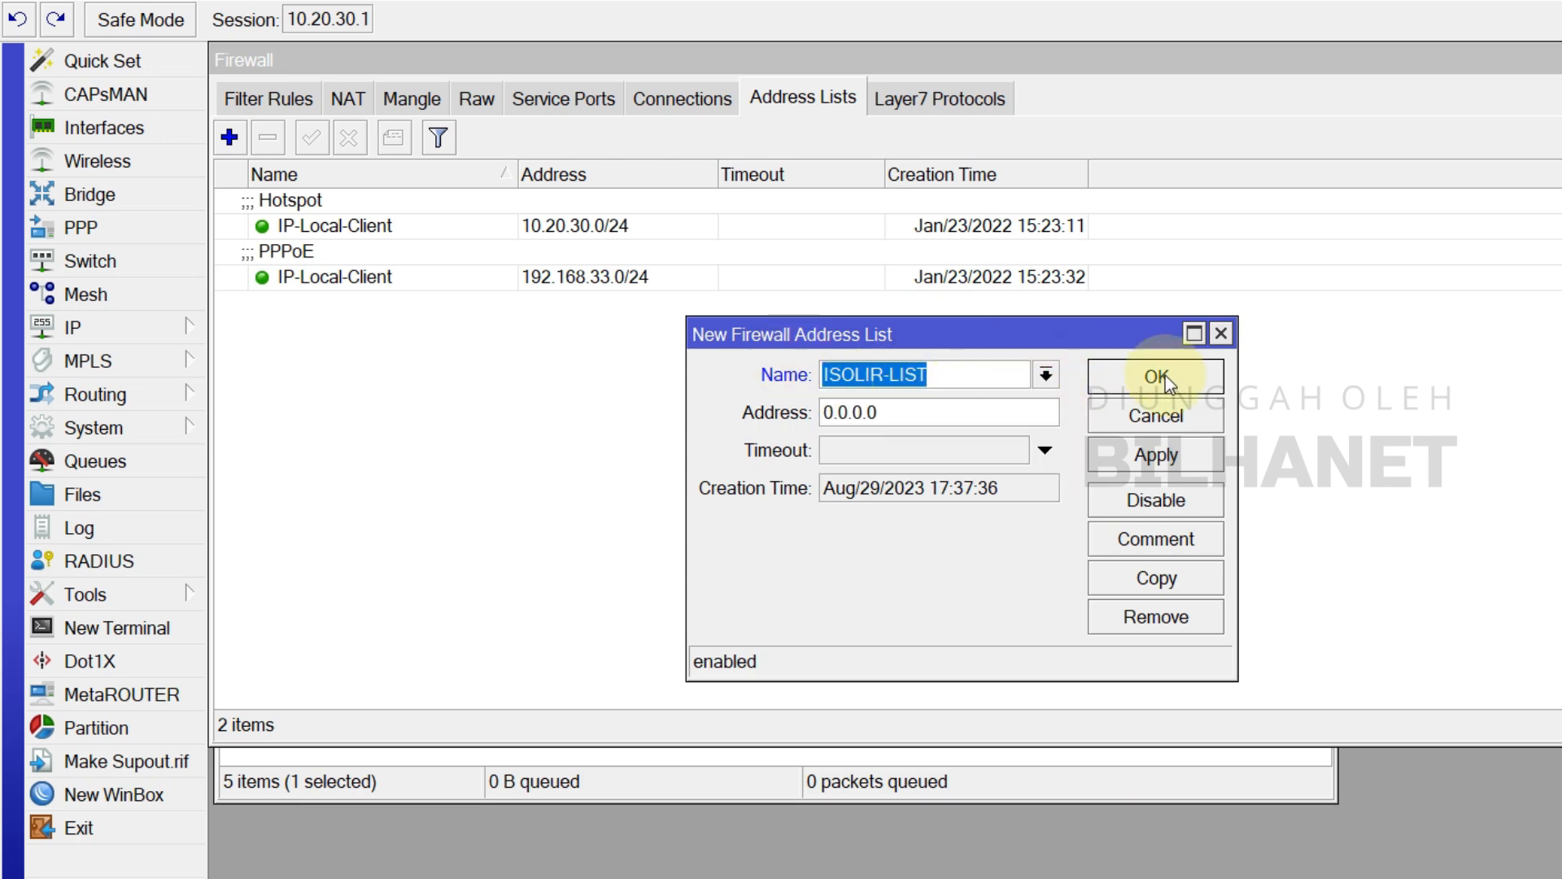
pyautogui.click(1182, 417)
# Add a firewall address list entry named ISOLIR-LIST with the address 10.20.30.101 and apply it
pyautogui.click(231, 135)
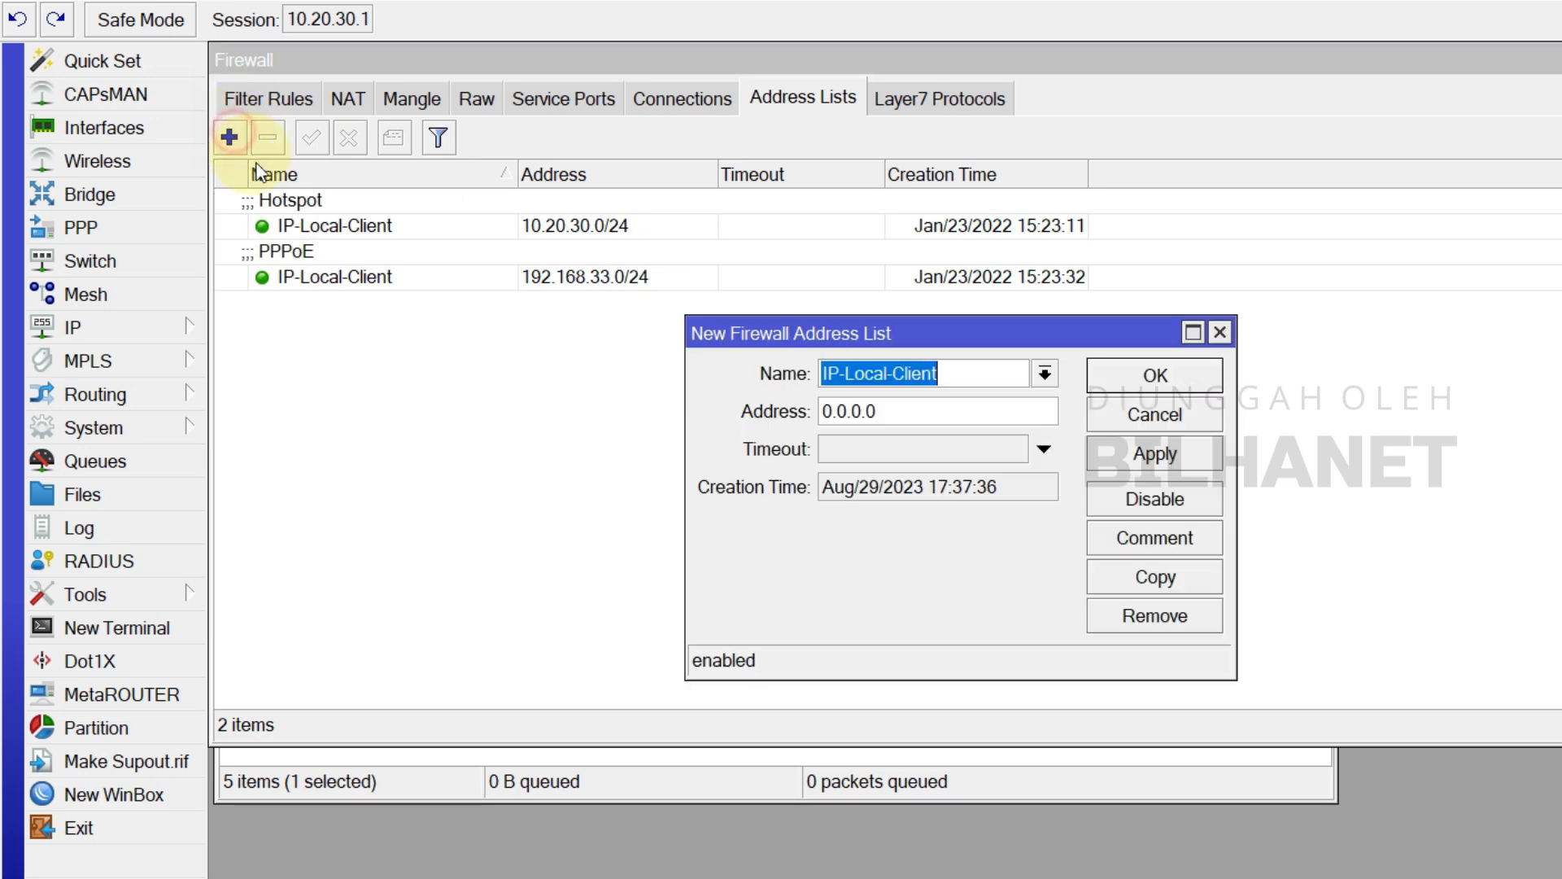
pyautogui.click(1044, 373)
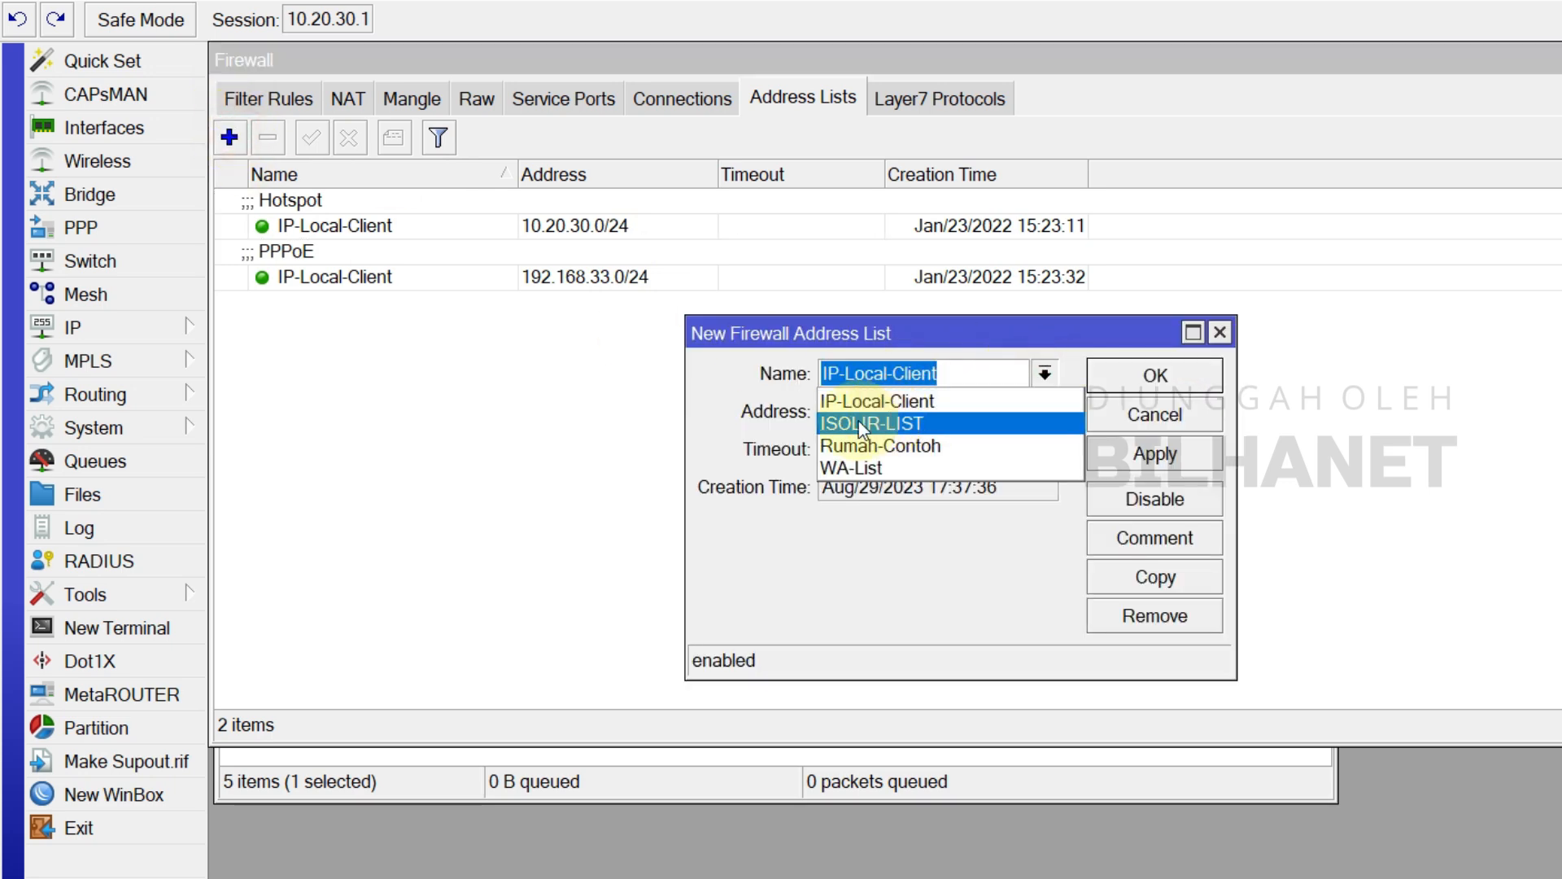
pyautogui.click(916, 423)
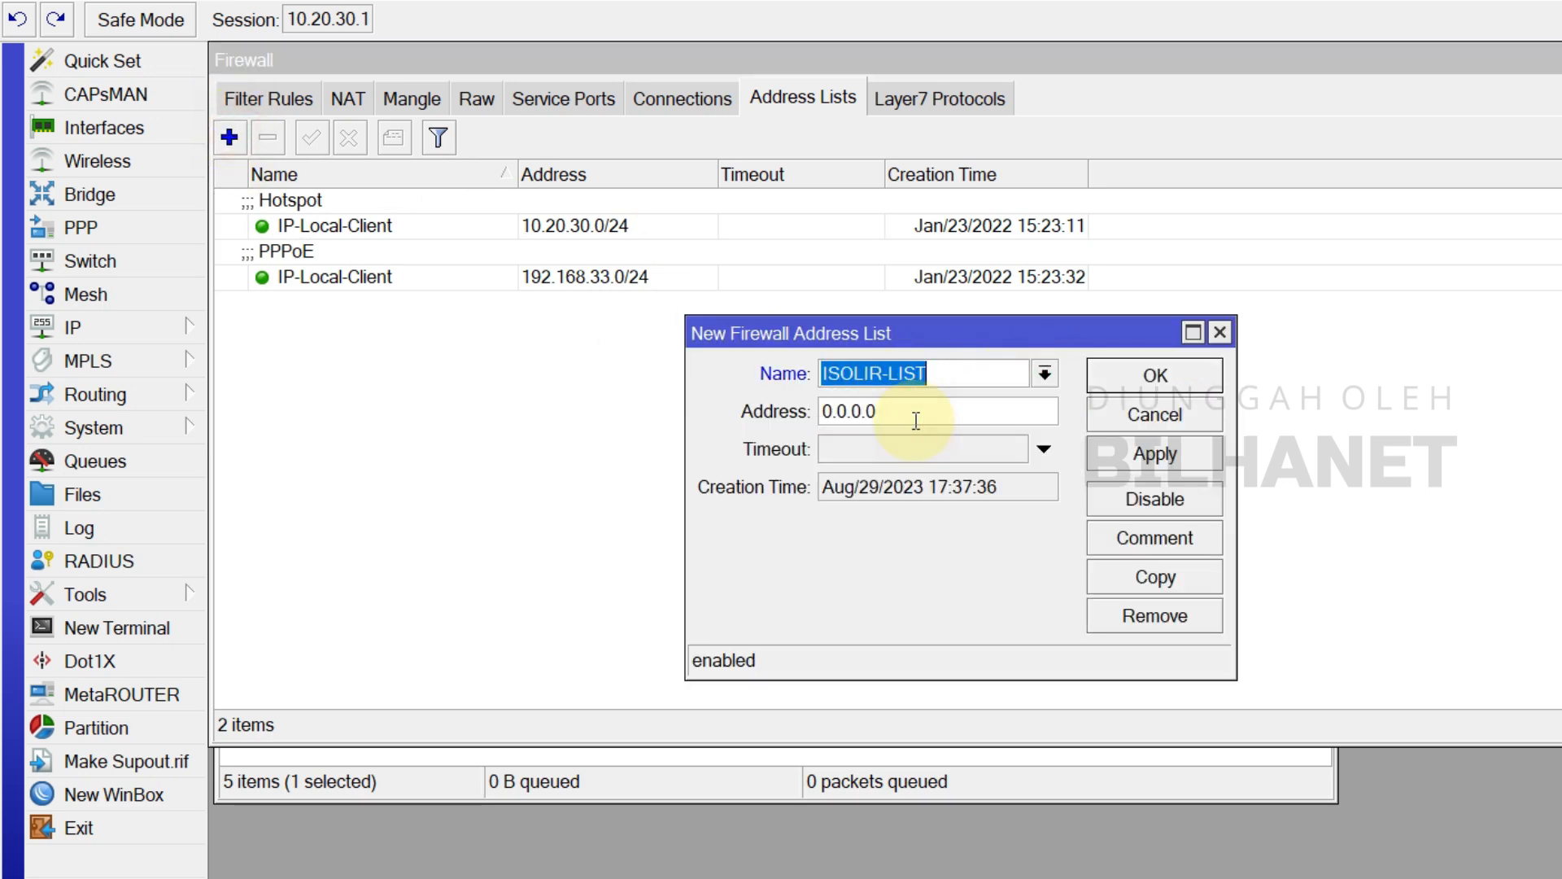
pyautogui.click(940, 380)
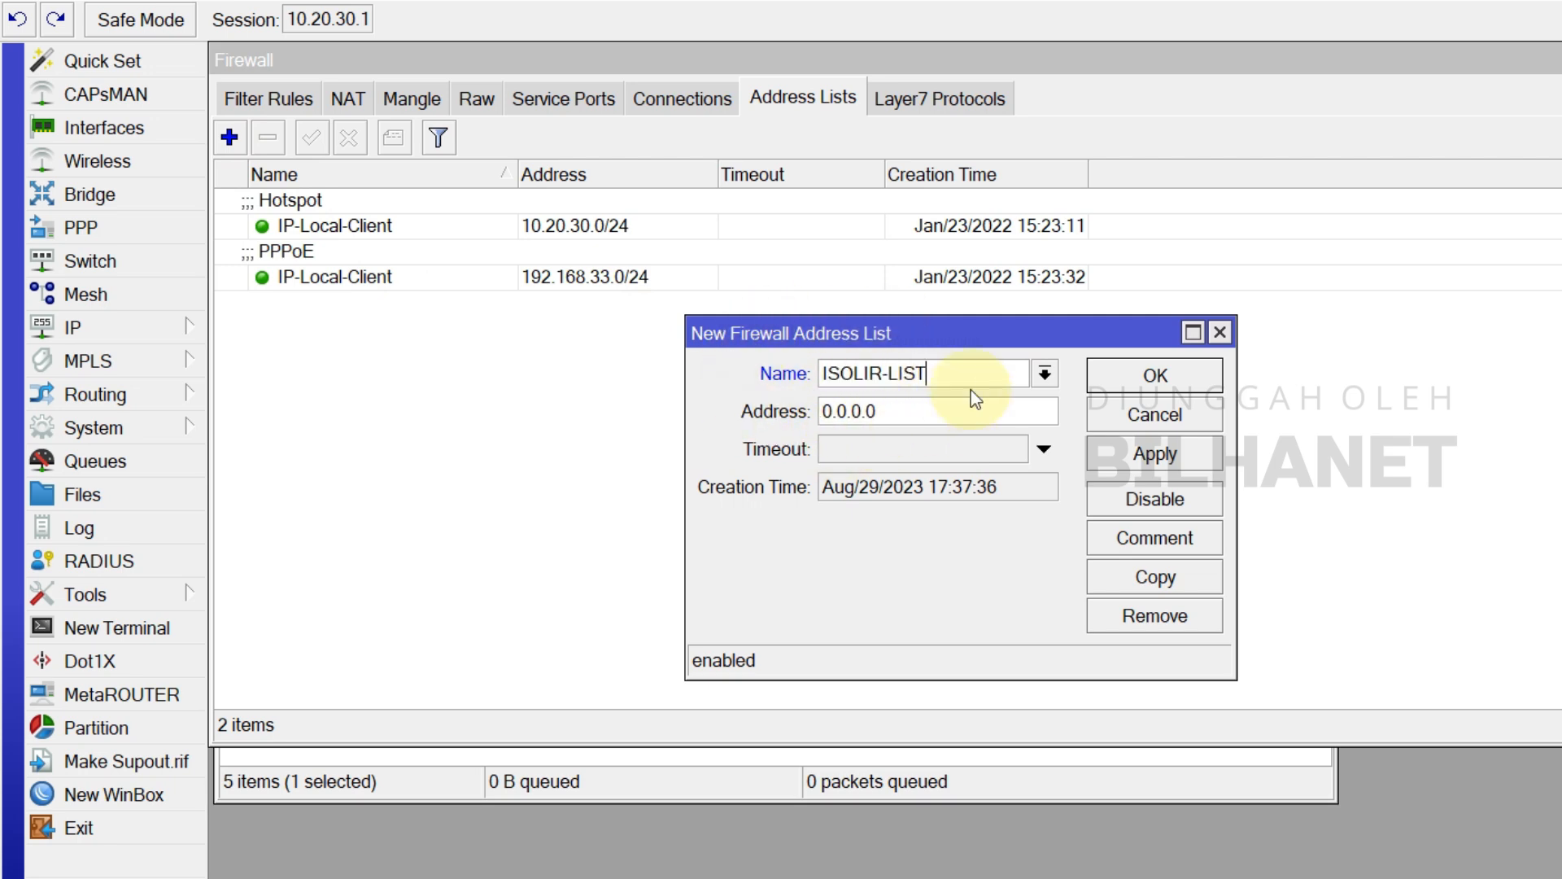
pyautogui.doubleClick(903, 415)
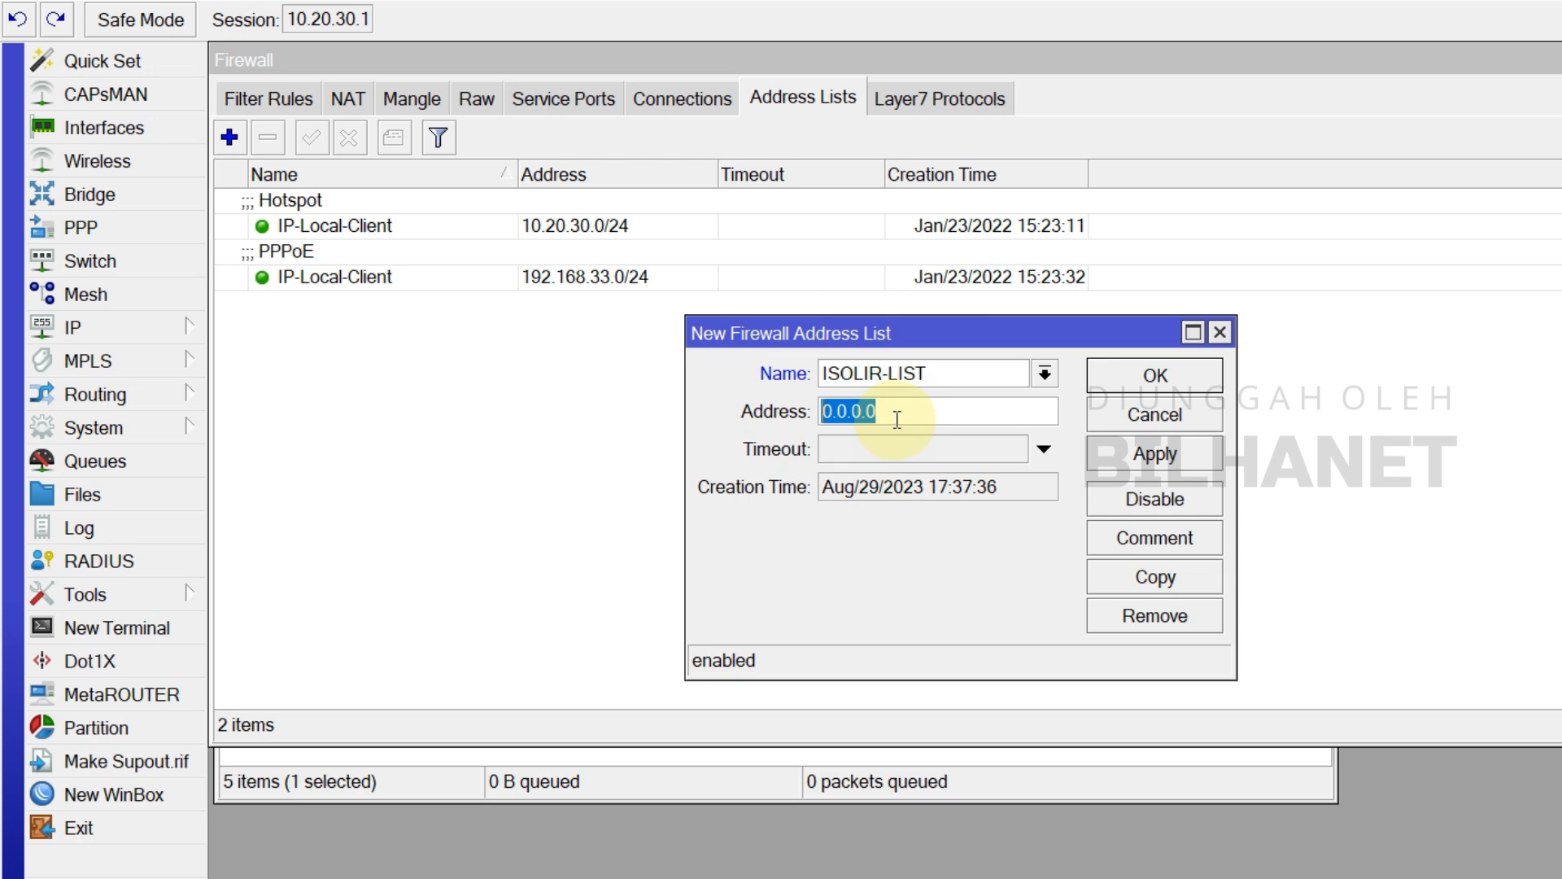
pyautogui.write('101')
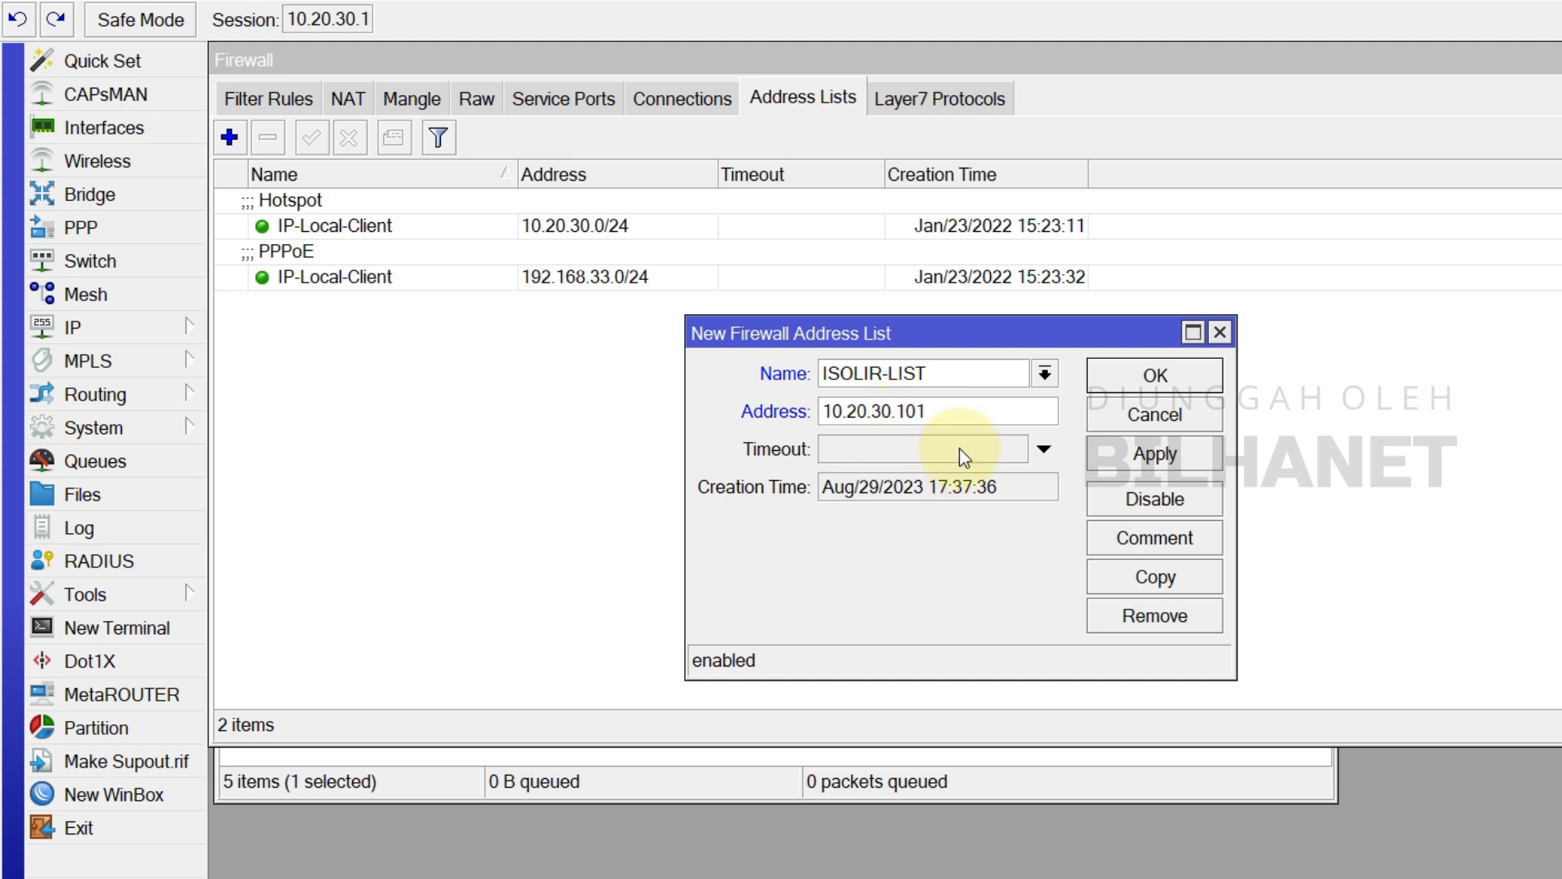
pyautogui.click(1193, 457)
pyautogui.click(916, 410)
pyautogui.click(968, 411)
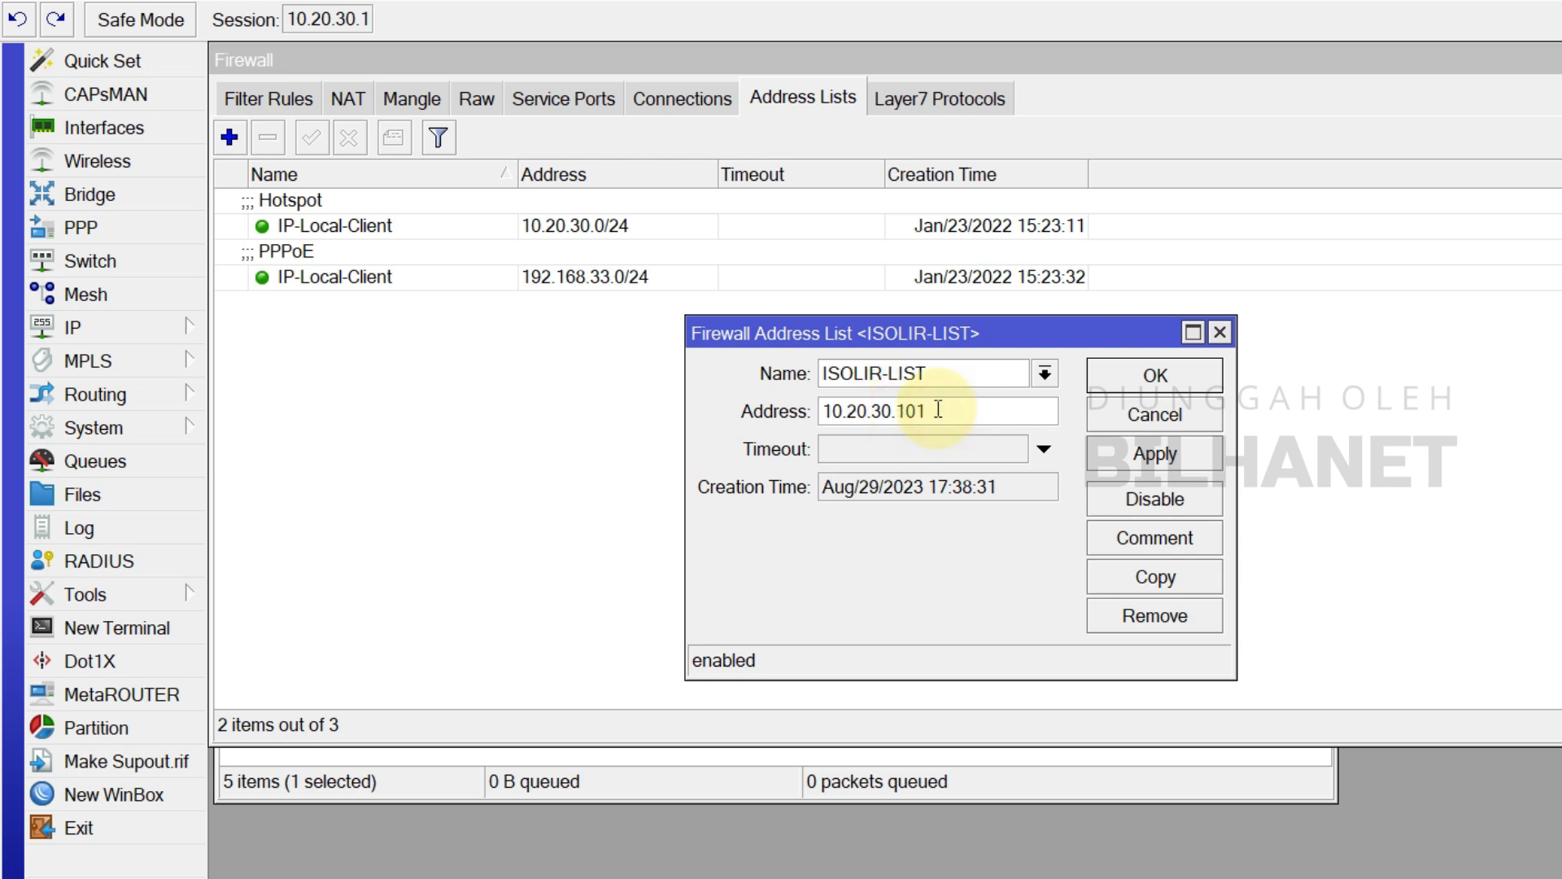
# Save the ISOLIR-LIST address entry and check the list's entries for 10.20.30.115 and 10.20.30.101
pyautogui.click(1155, 375)
pyautogui.click(1165, 388)
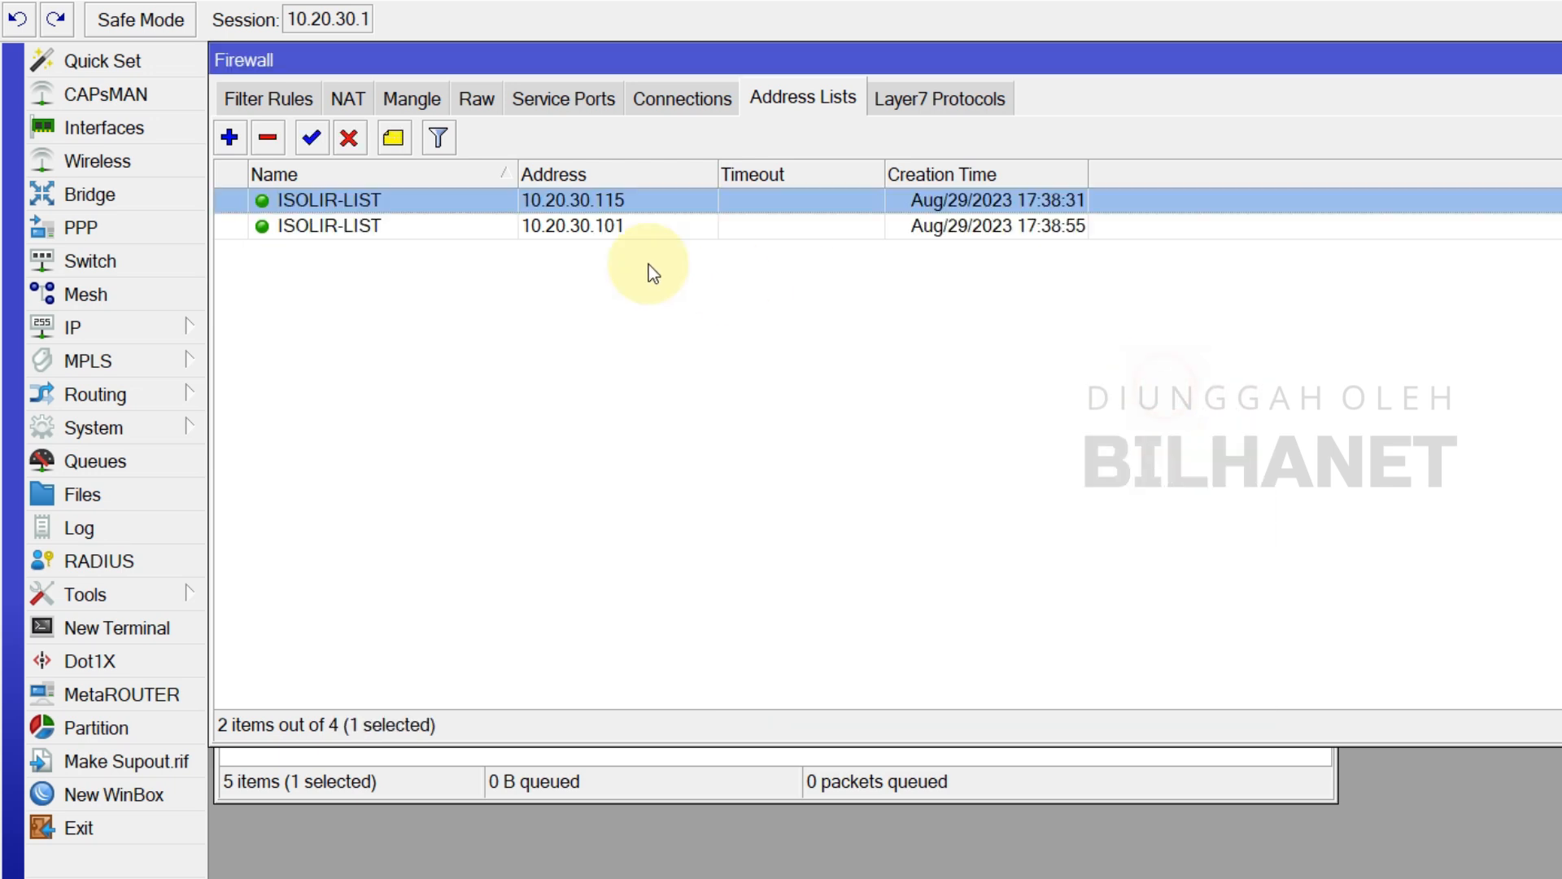
pyautogui.click(610, 227)
pyautogui.click(618, 202)
pyautogui.click(615, 226)
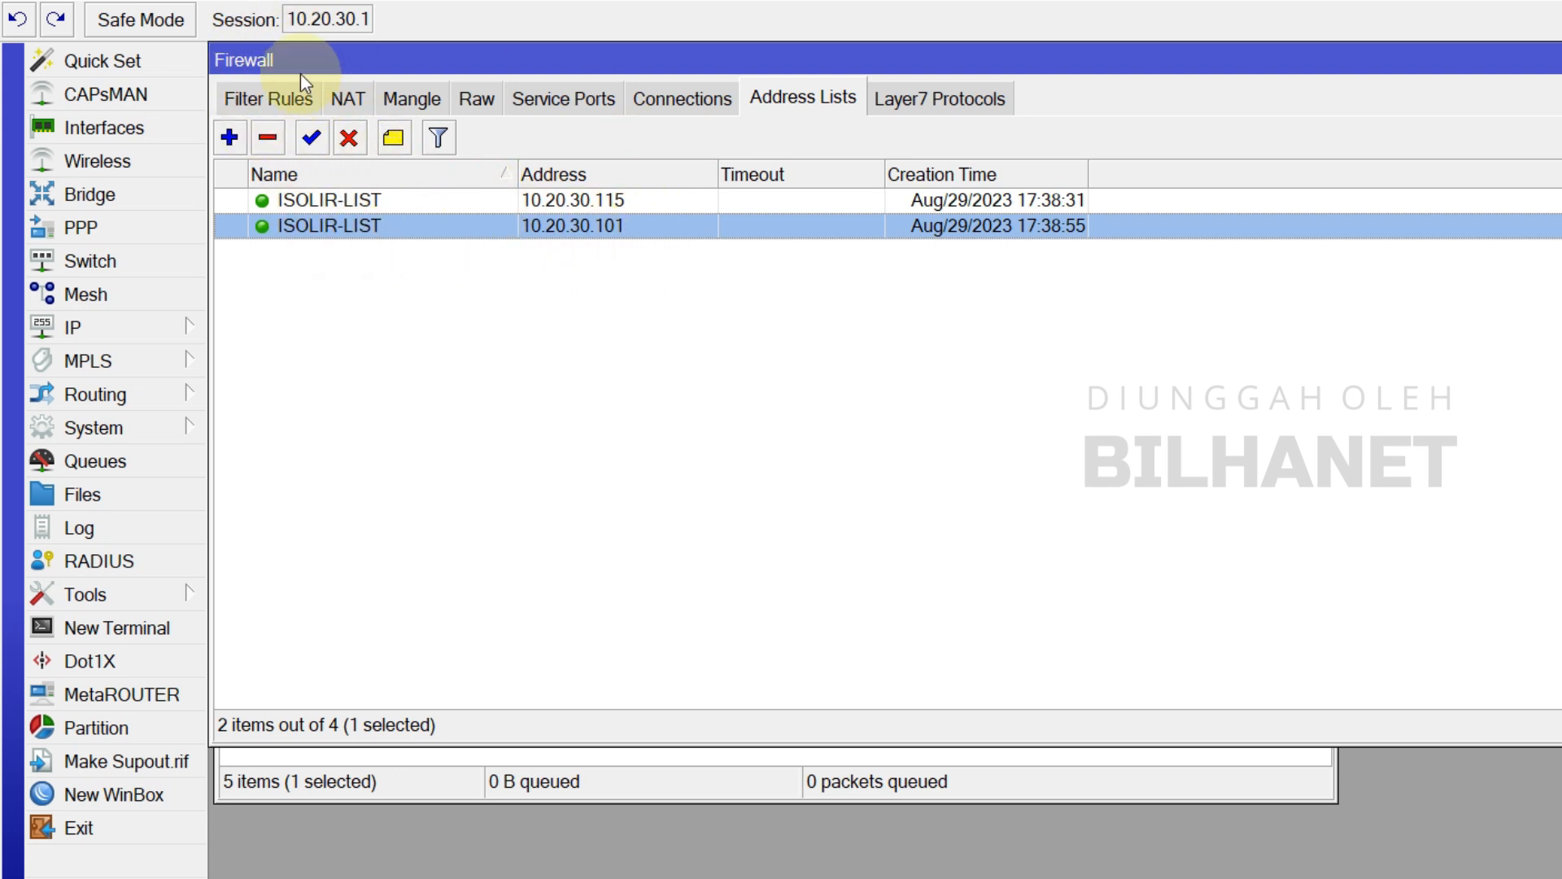
# Open the filter rule commented BLOKIR AKSES INTERNET CLIENT ISOLIR and check its chain
pyautogui.click(257, 96)
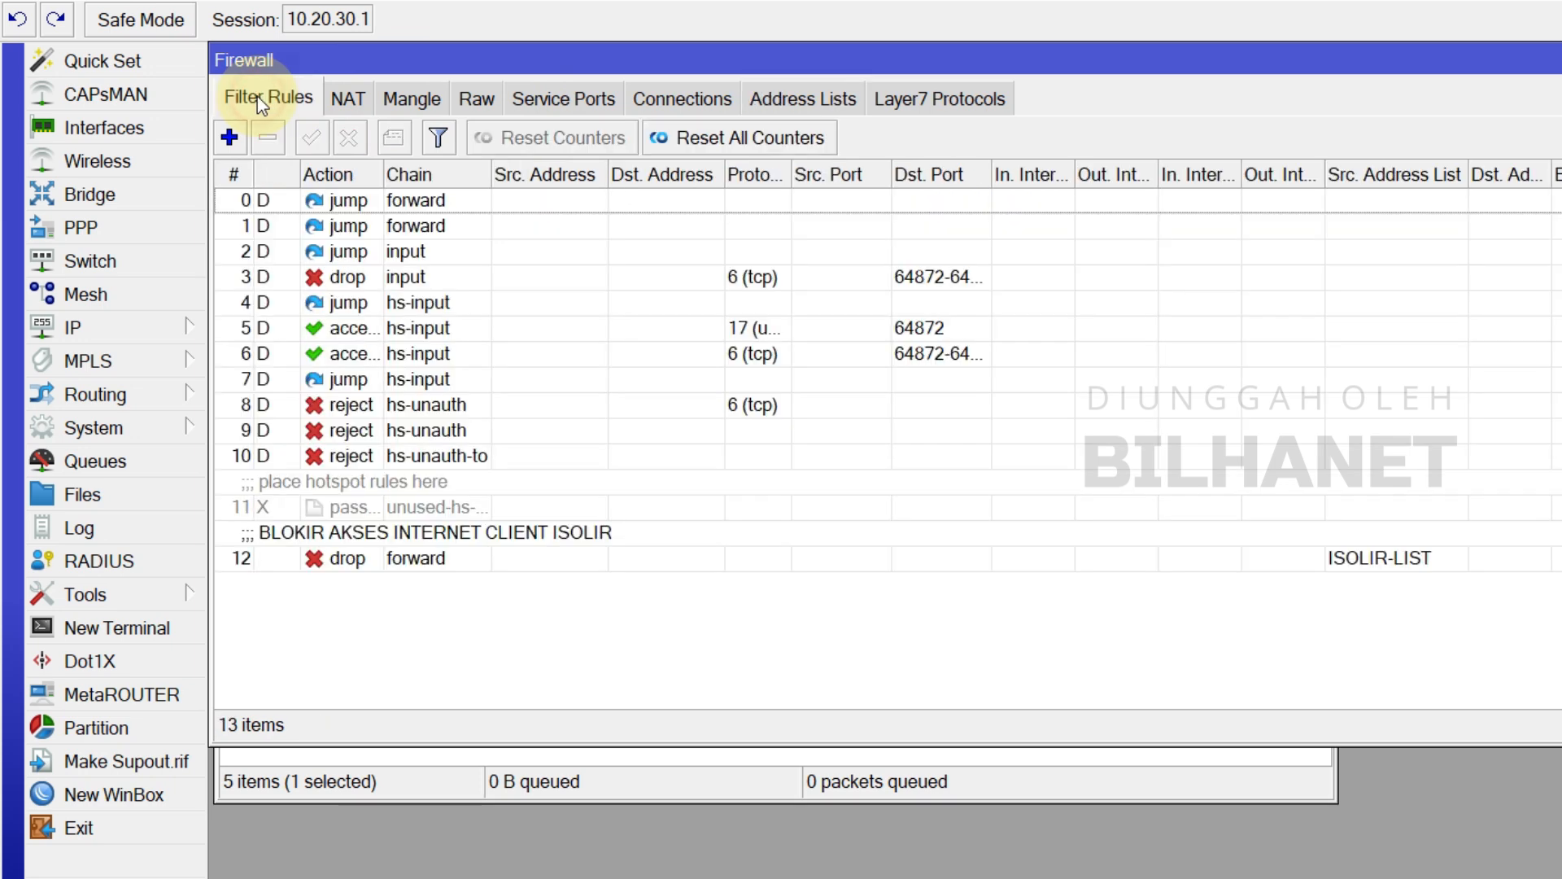
pyautogui.click(228, 139)
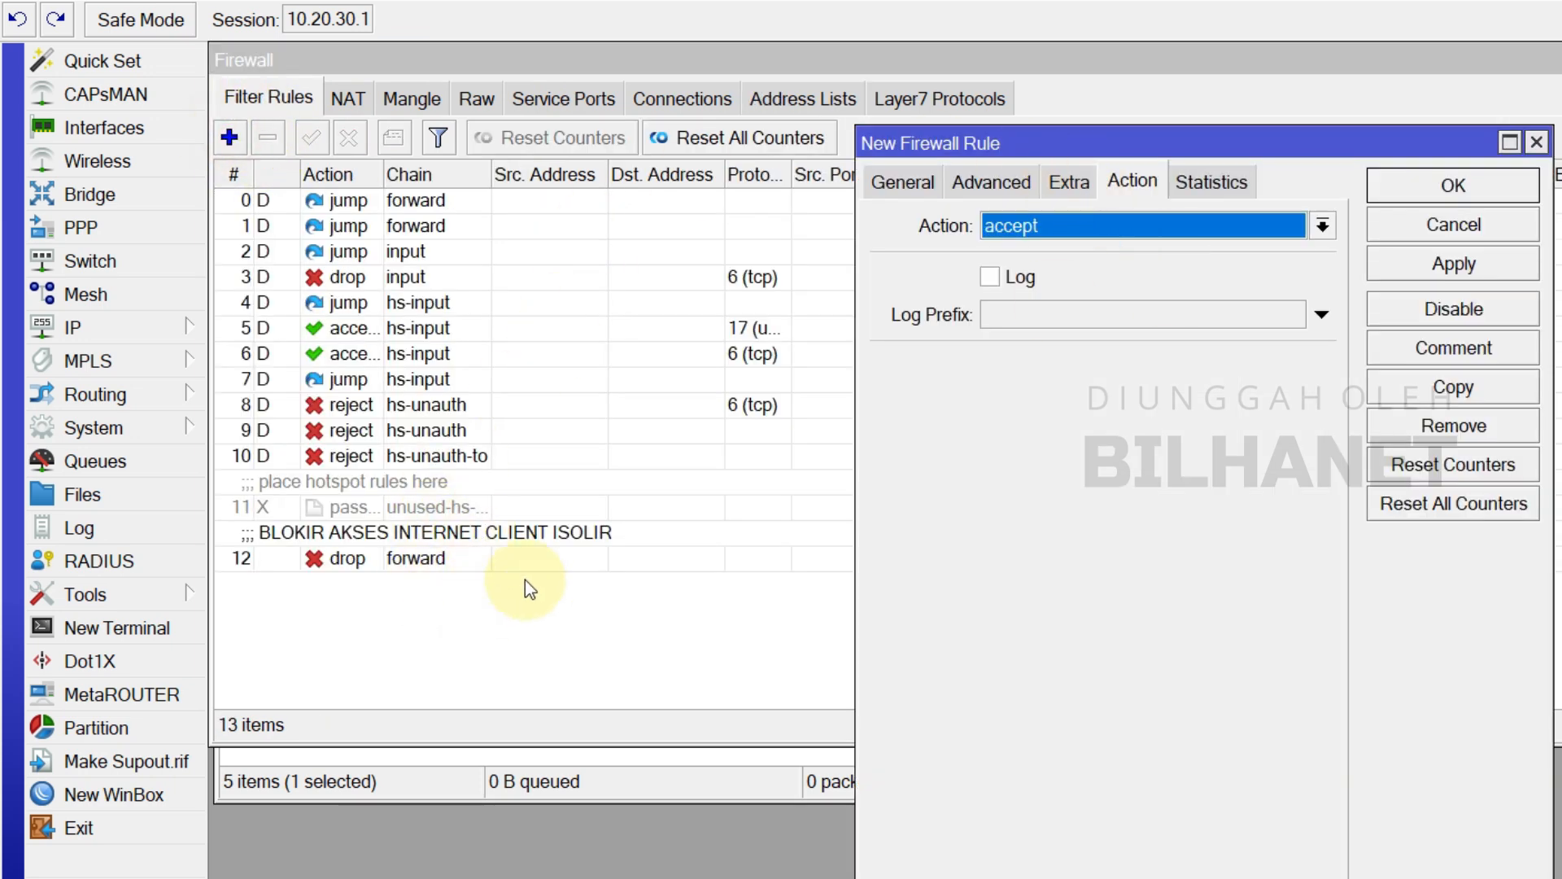
pyautogui.click(1453, 224)
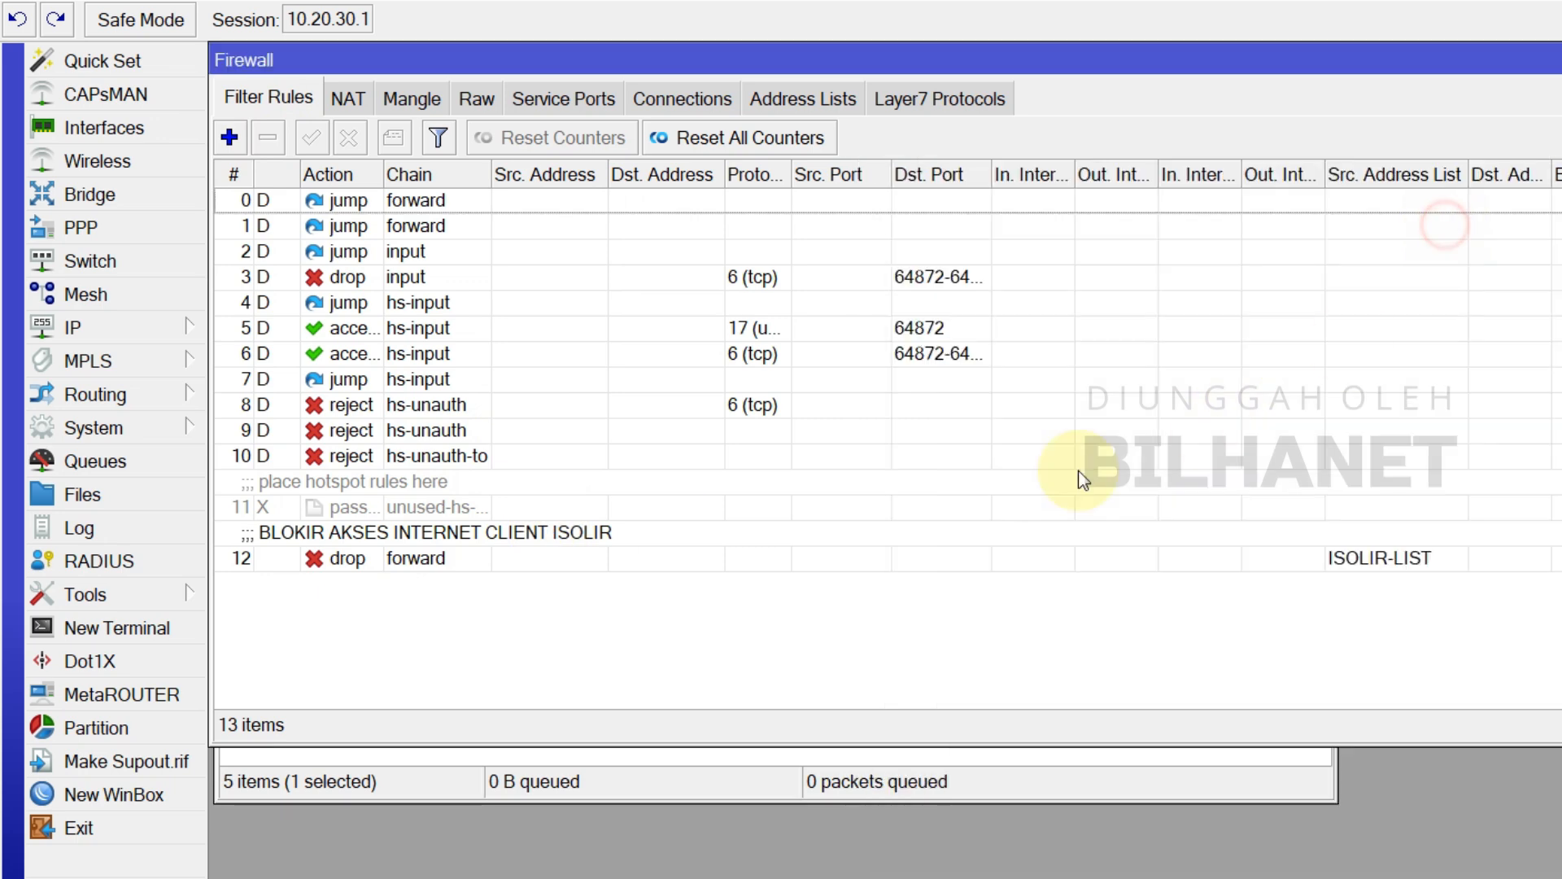
pyautogui.doubleClick(415, 562)
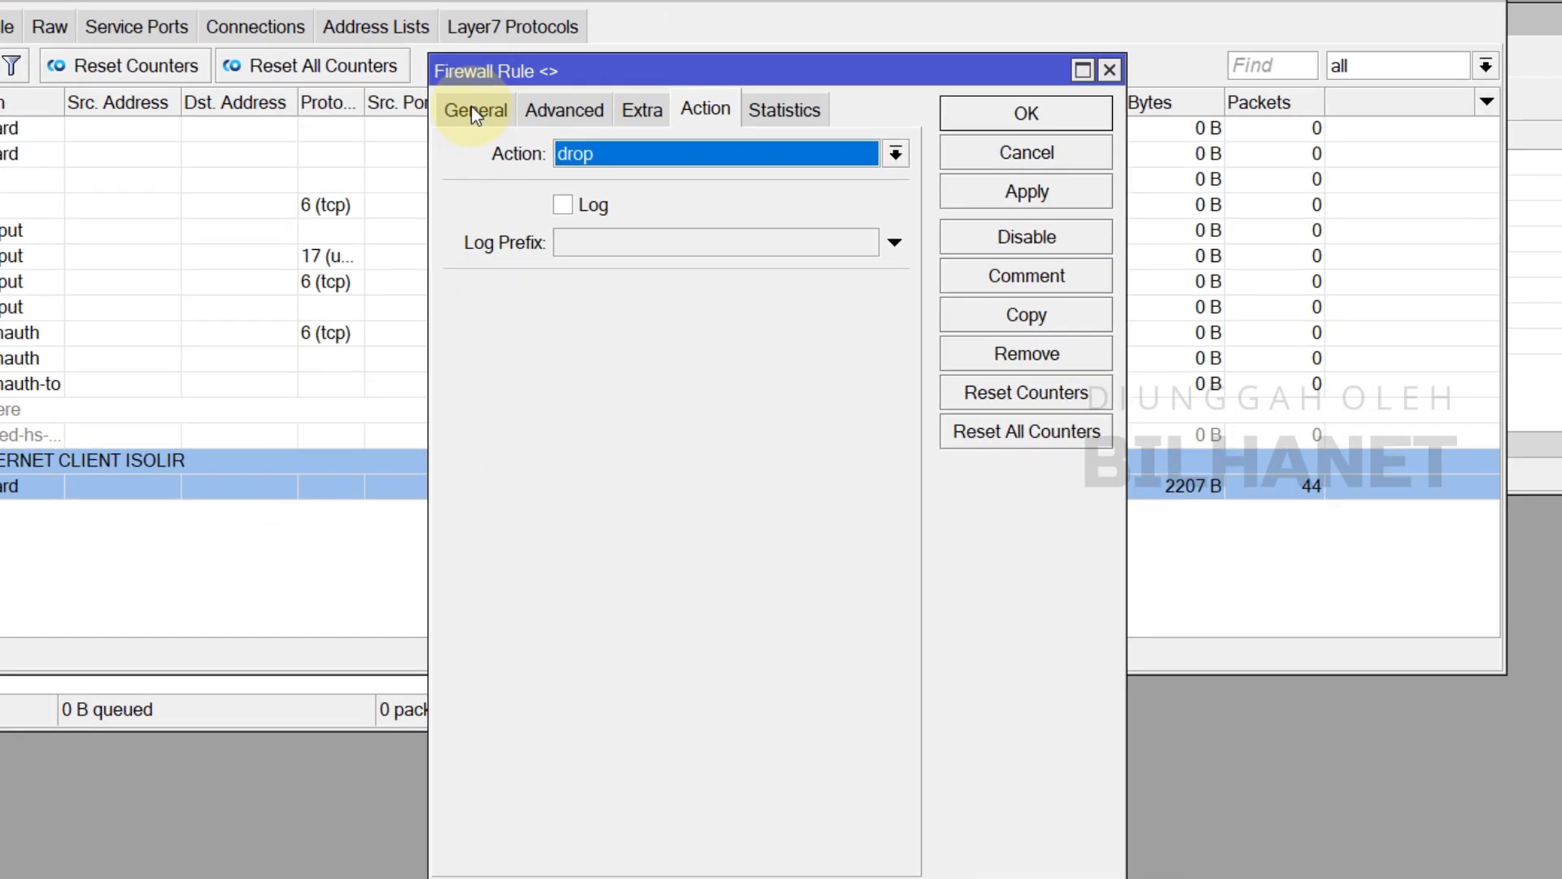
pyautogui.click(664, 140)
pyautogui.click(787, 185)
pyautogui.click(661, 151)
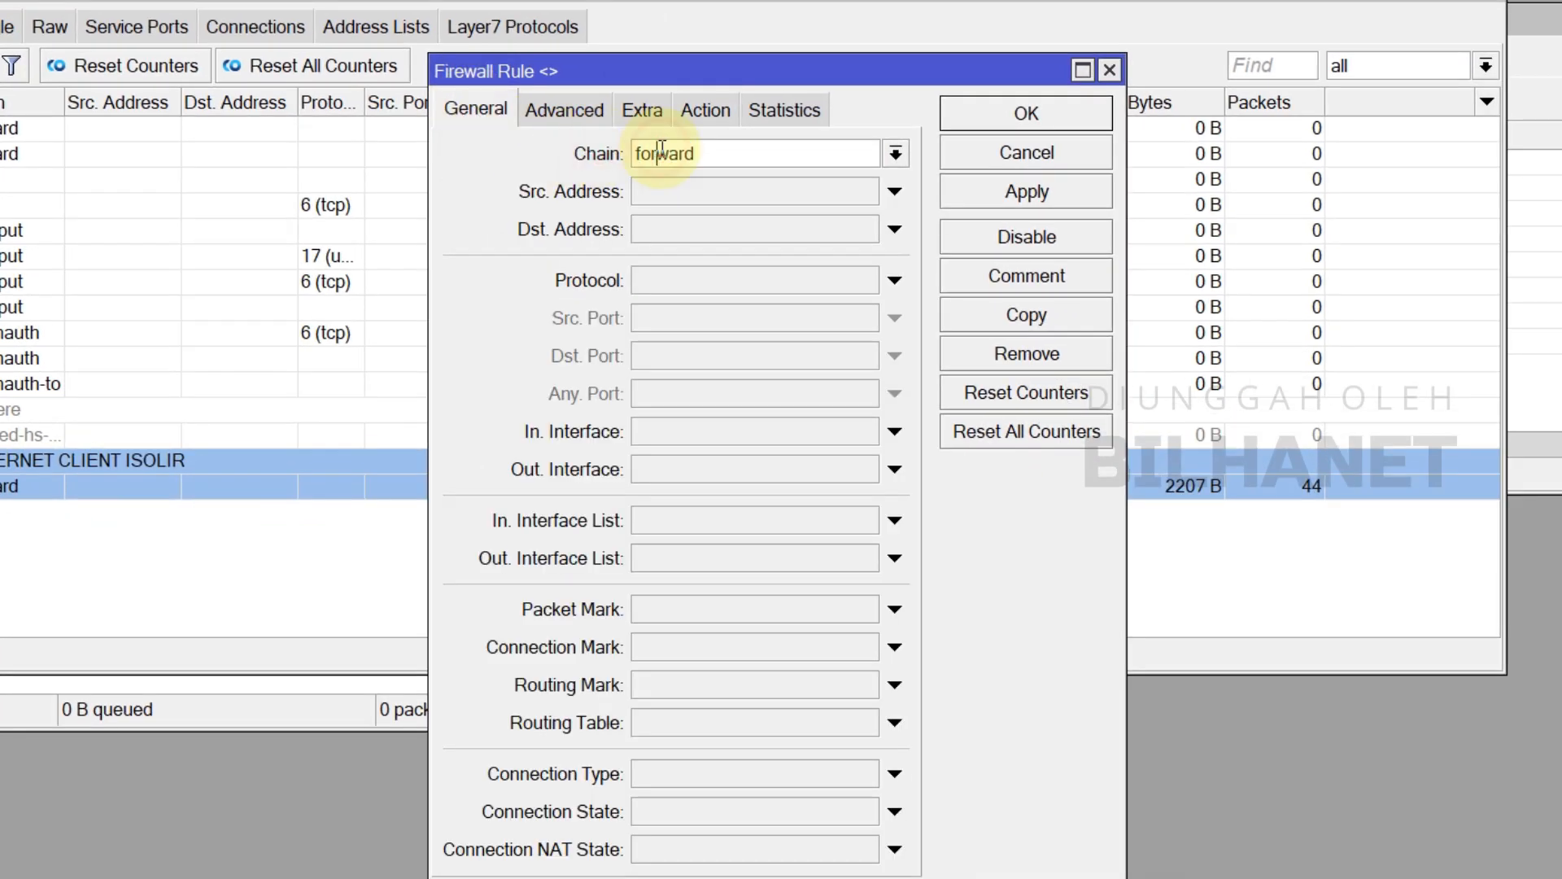
# Select ISOLIR-LIST as the source address list of the filter rule that blocks isolated clients
pyautogui.click(571, 111)
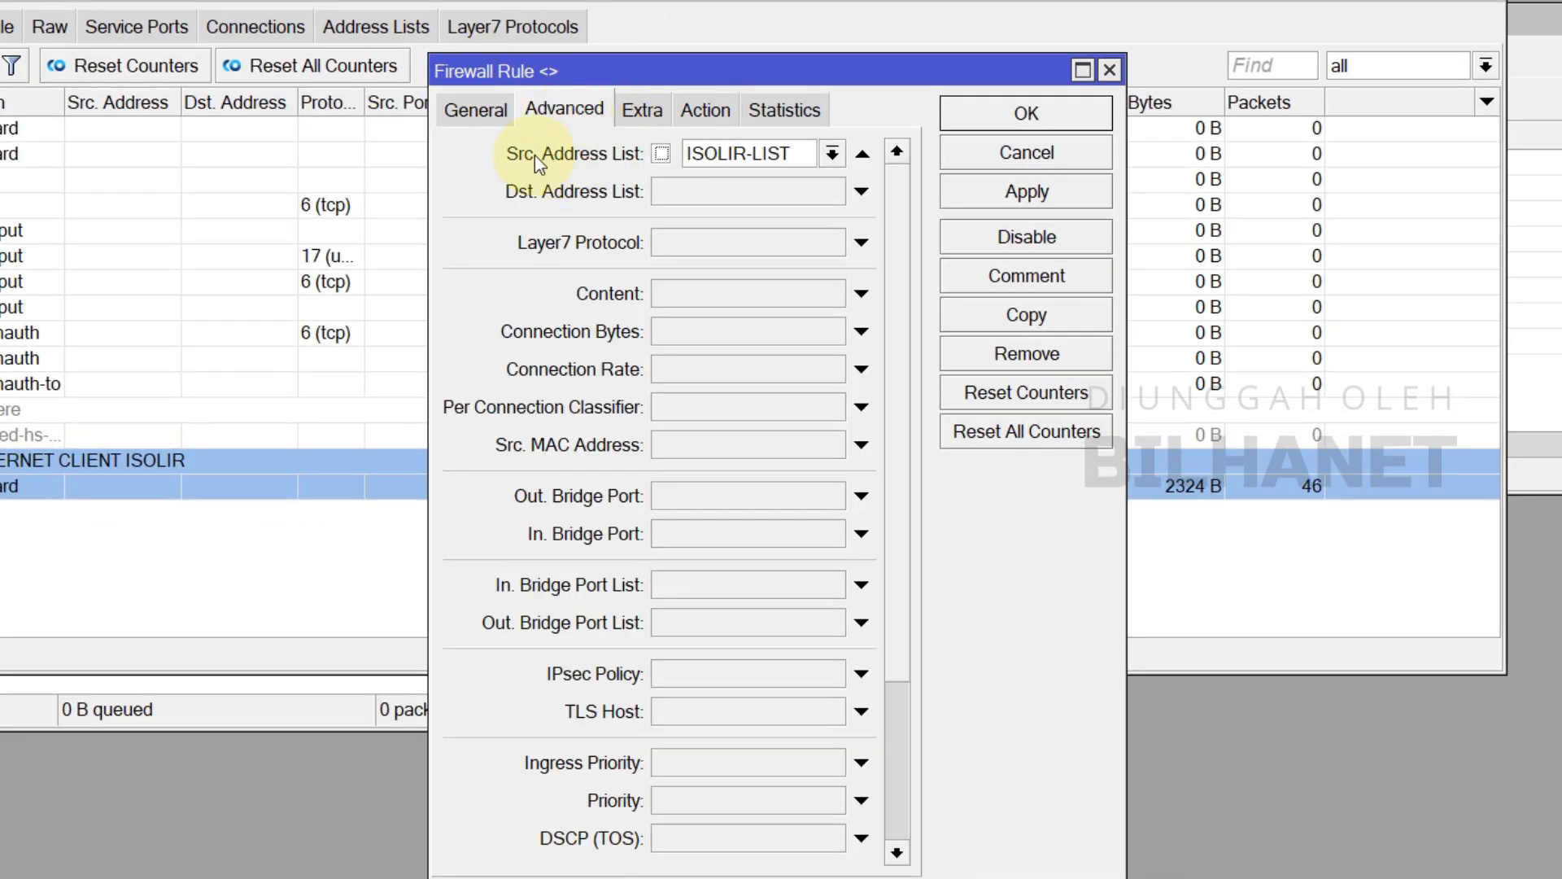
pyautogui.click(832, 153)
pyautogui.click(764, 207)
pyautogui.moveTo(773, 72); pyautogui.dragTo(769, 194)
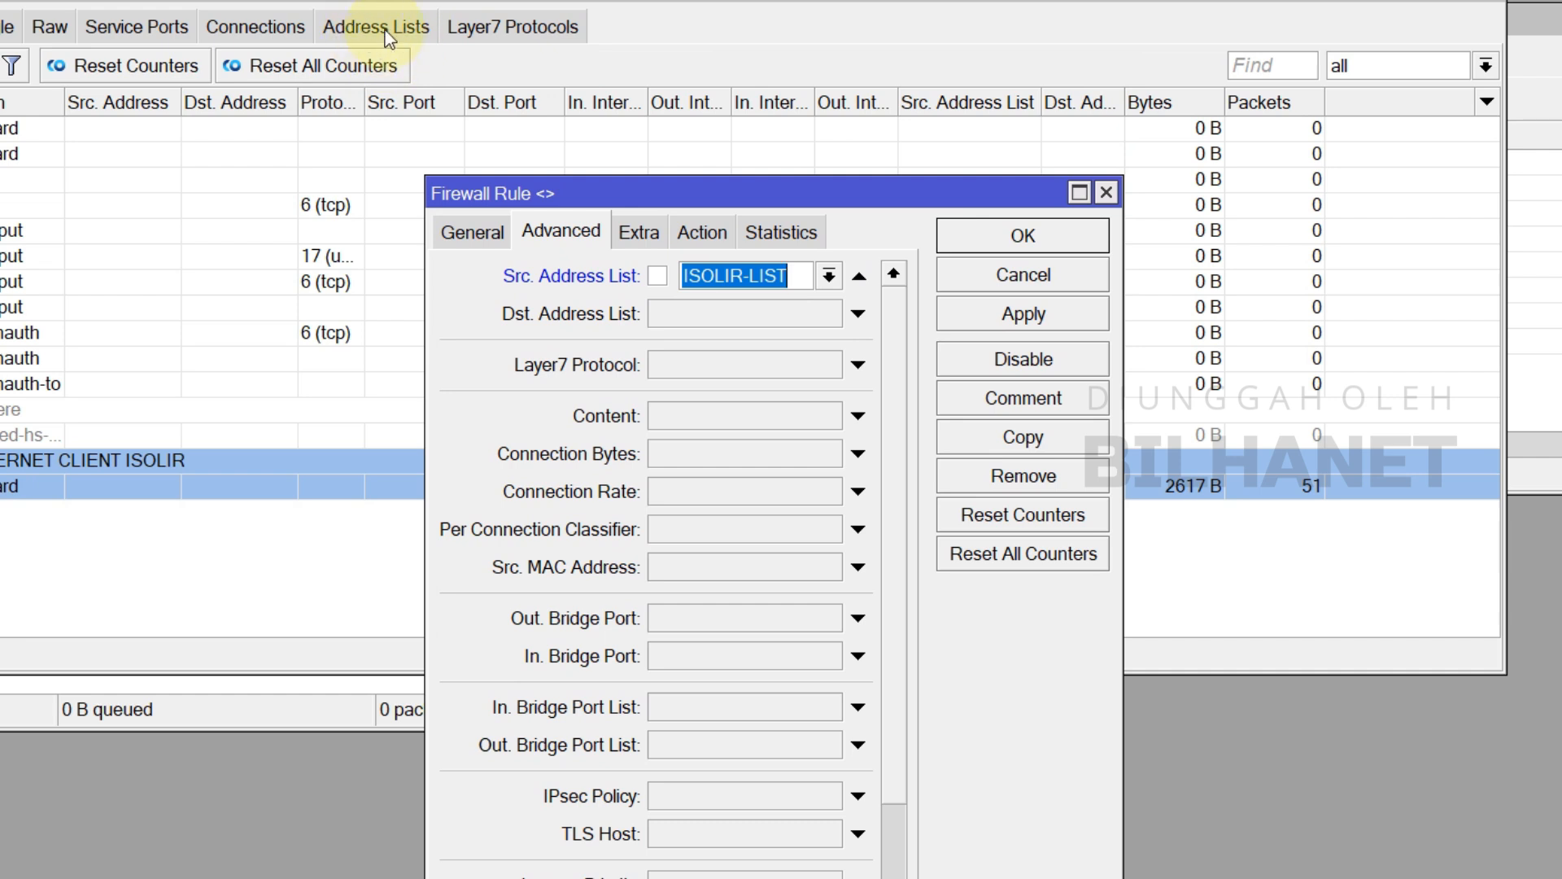
pyautogui.click(829, 276)
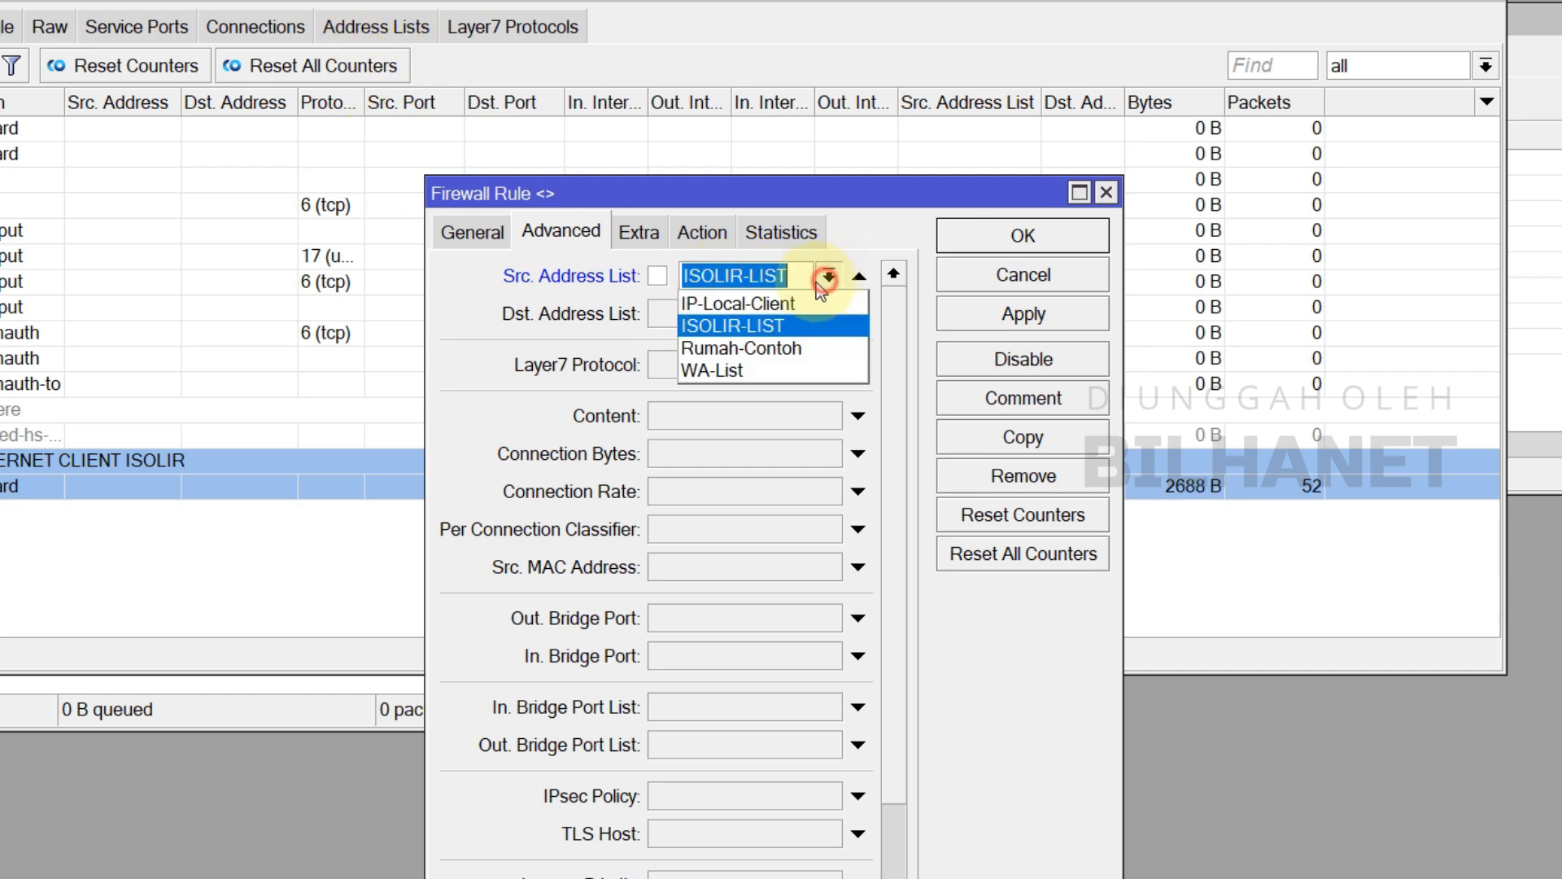
pyautogui.click(778, 326)
pyautogui.click(777, 275)
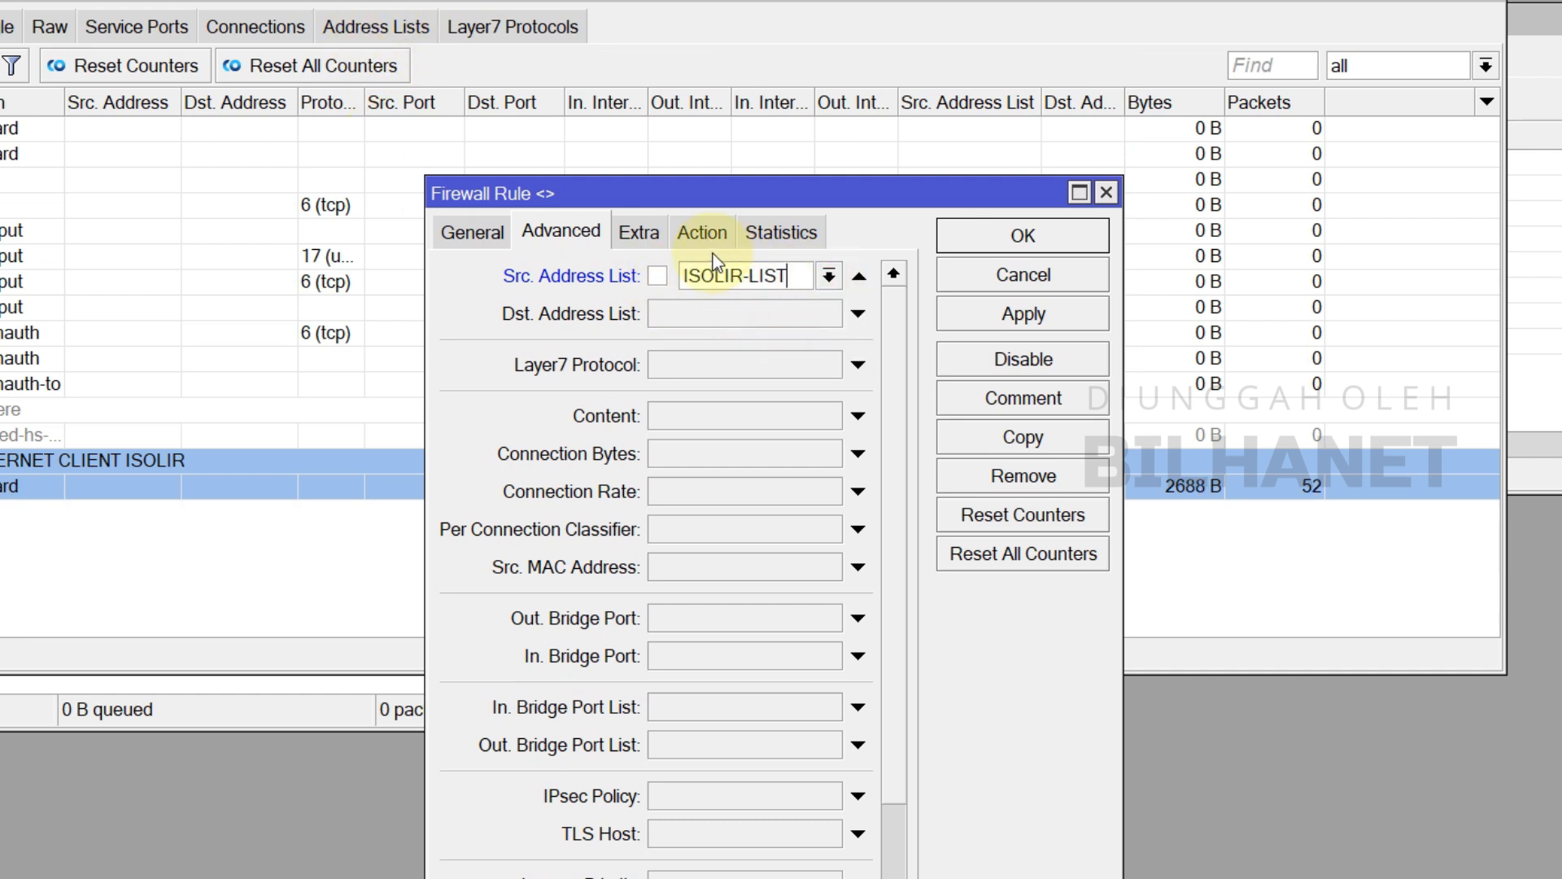
pyautogui.click(829, 276)
pyautogui.click(740, 321)
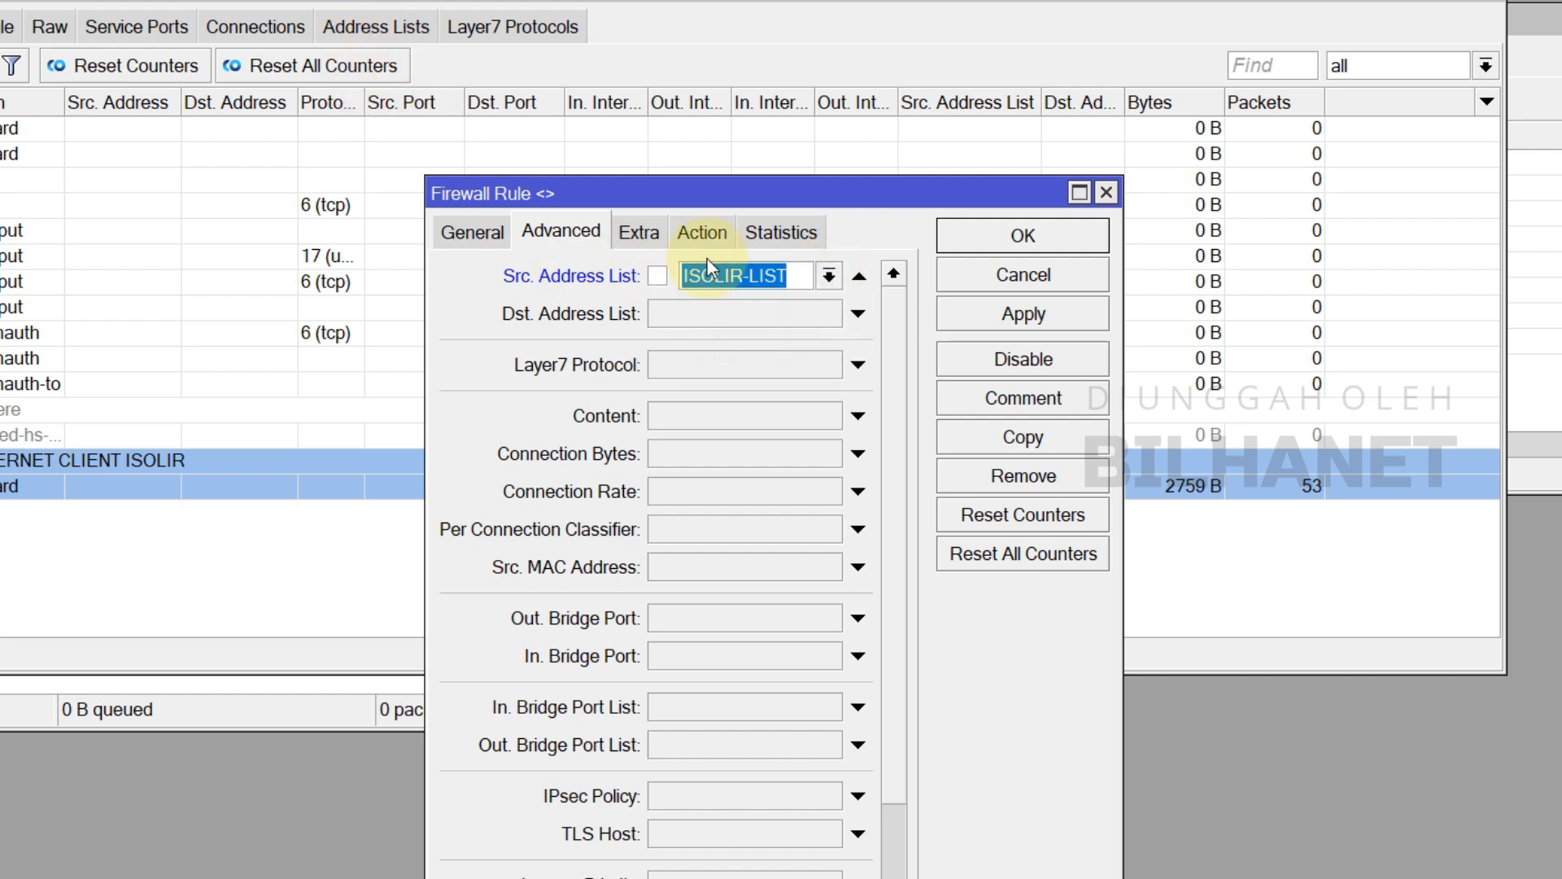
pyautogui.click(829, 275)
pyautogui.click(781, 324)
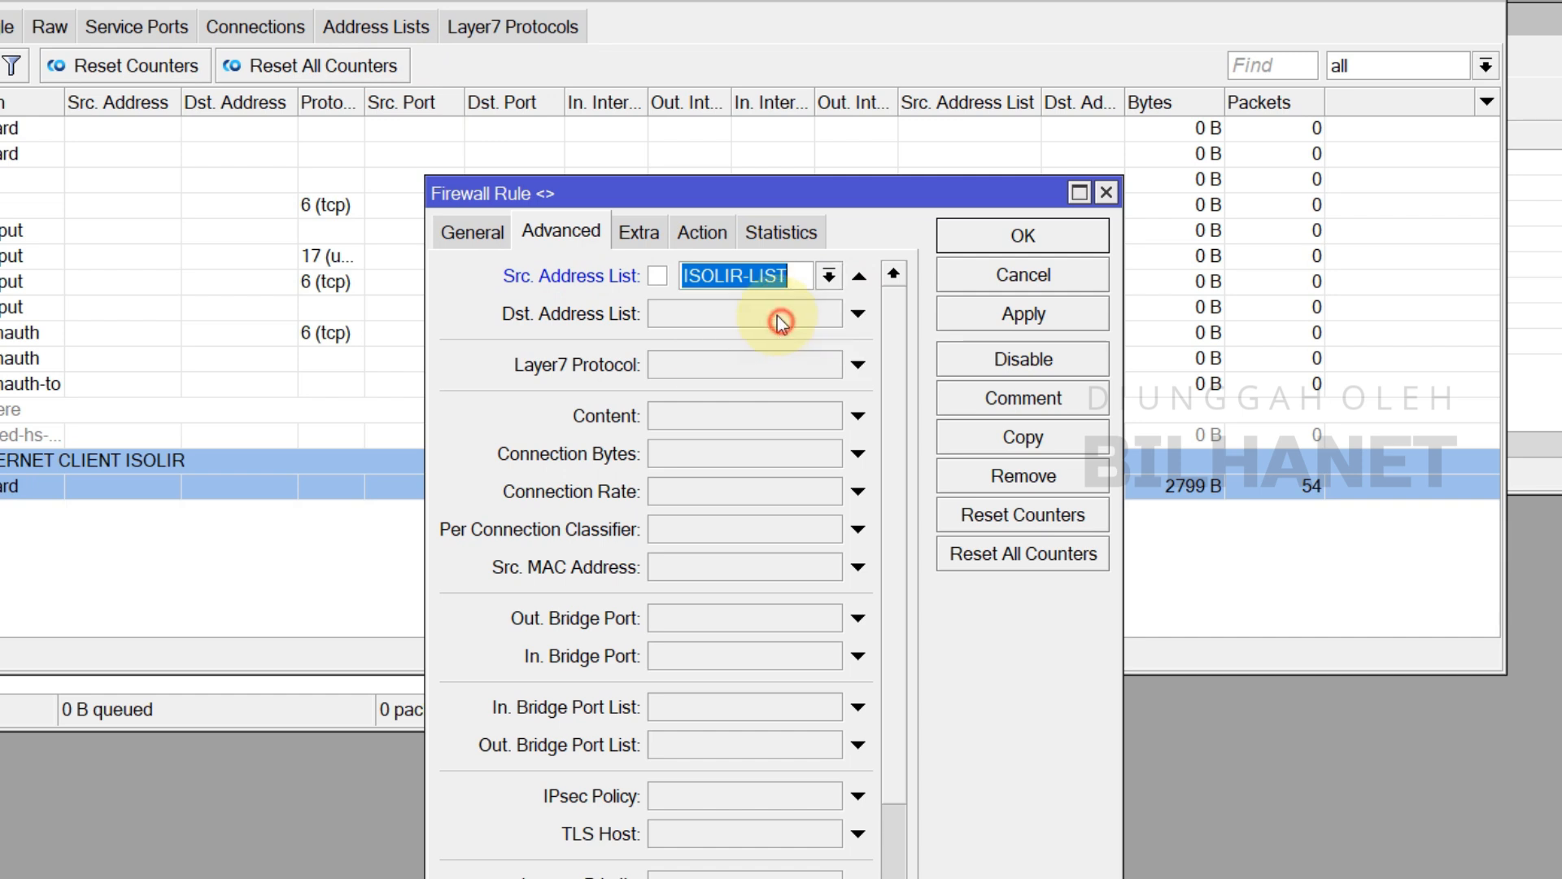
# Check the filter rule's drop action, apply the rule and close it
pyautogui.click(697, 225)
pyautogui.click(581, 276)
pyautogui.click(581, 276)
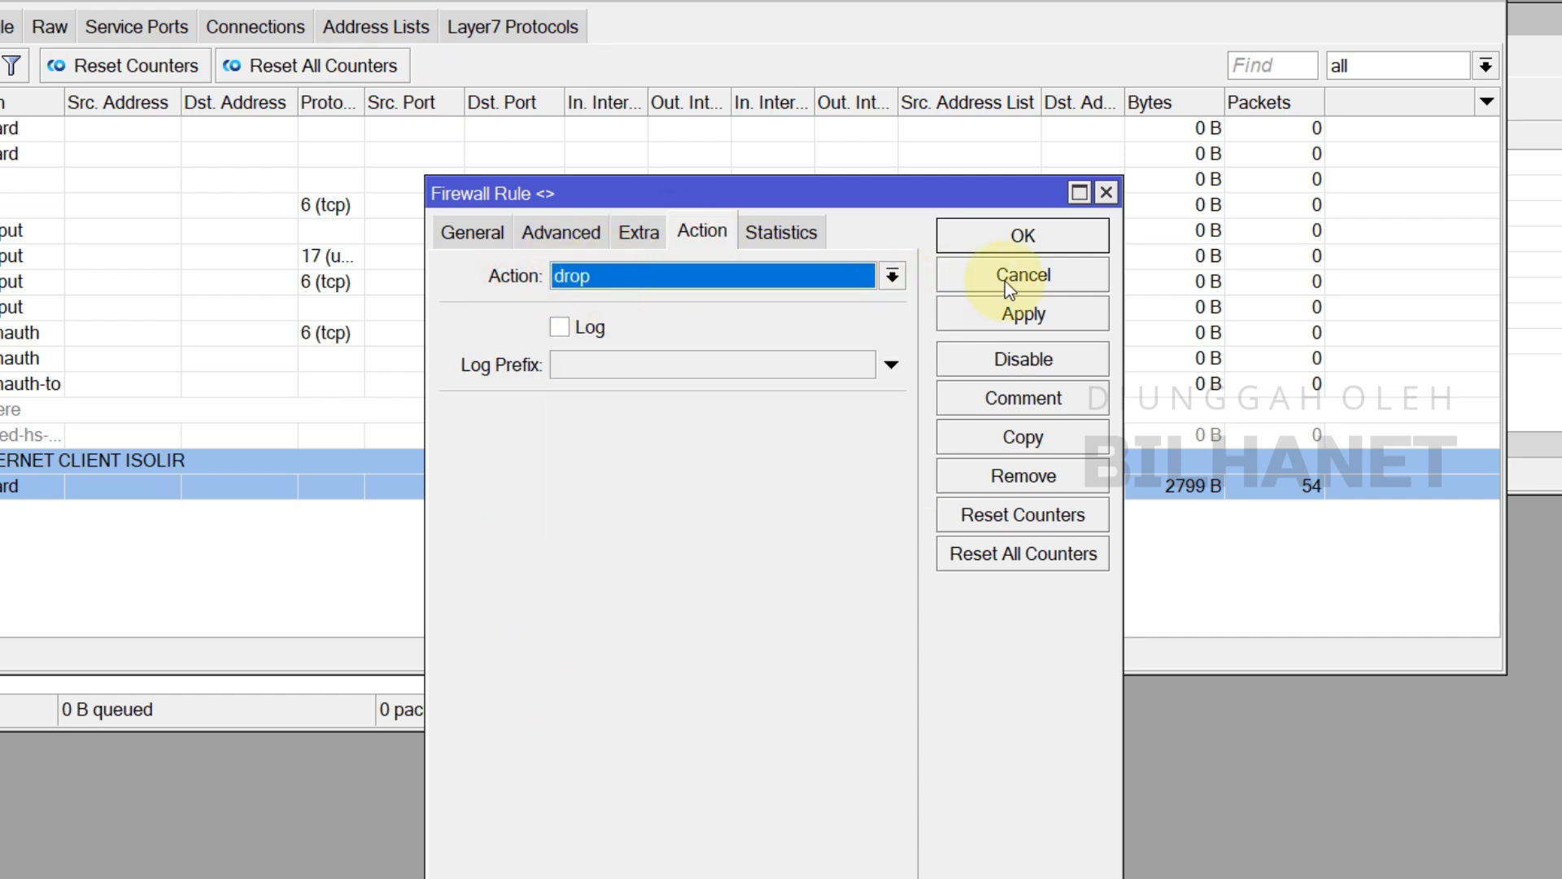
pyautogui.click(1017, 314)
pyautogui.click(1033, 240)
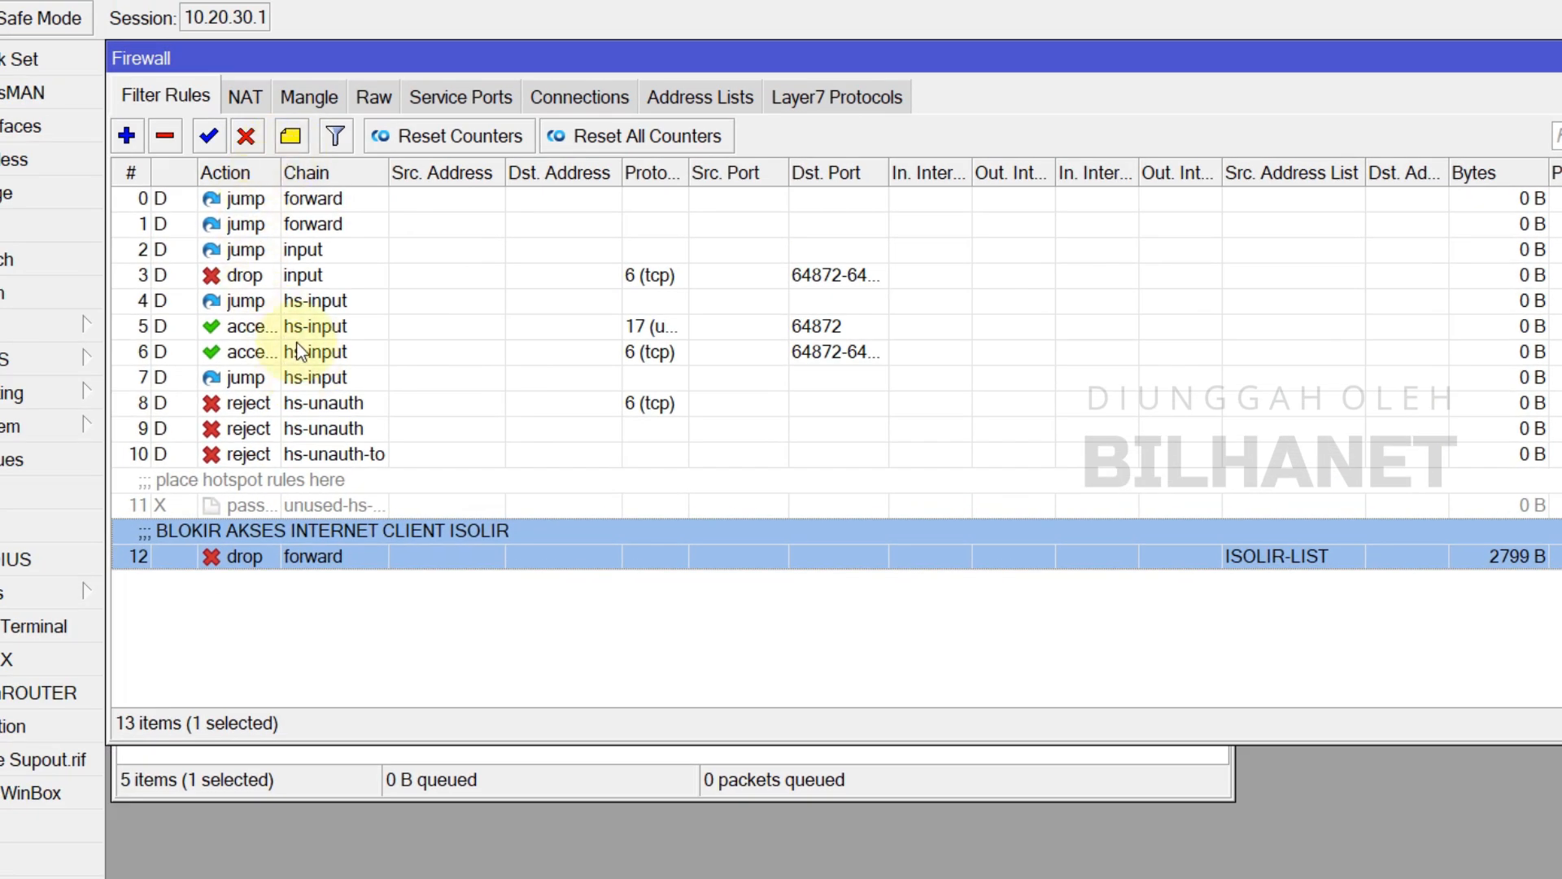
# Show the full list of firewall NAT rules and open the redirect rule commented NOTIF REDIRECT CLIENT ISOLIR
pyautogui.click(262, 103)
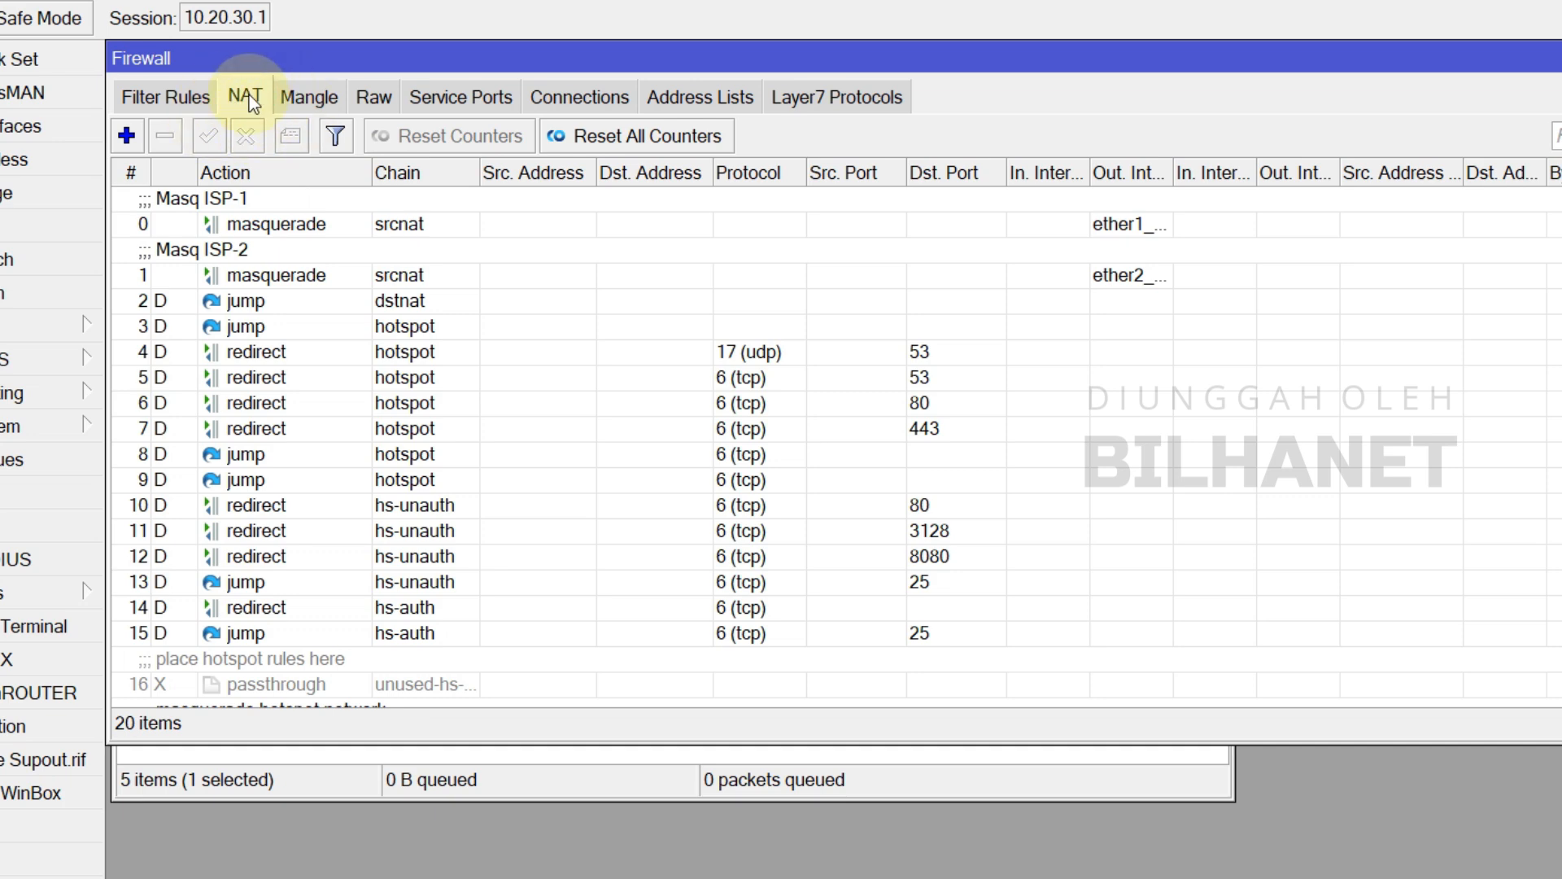
pyautogui.click(295, 205)
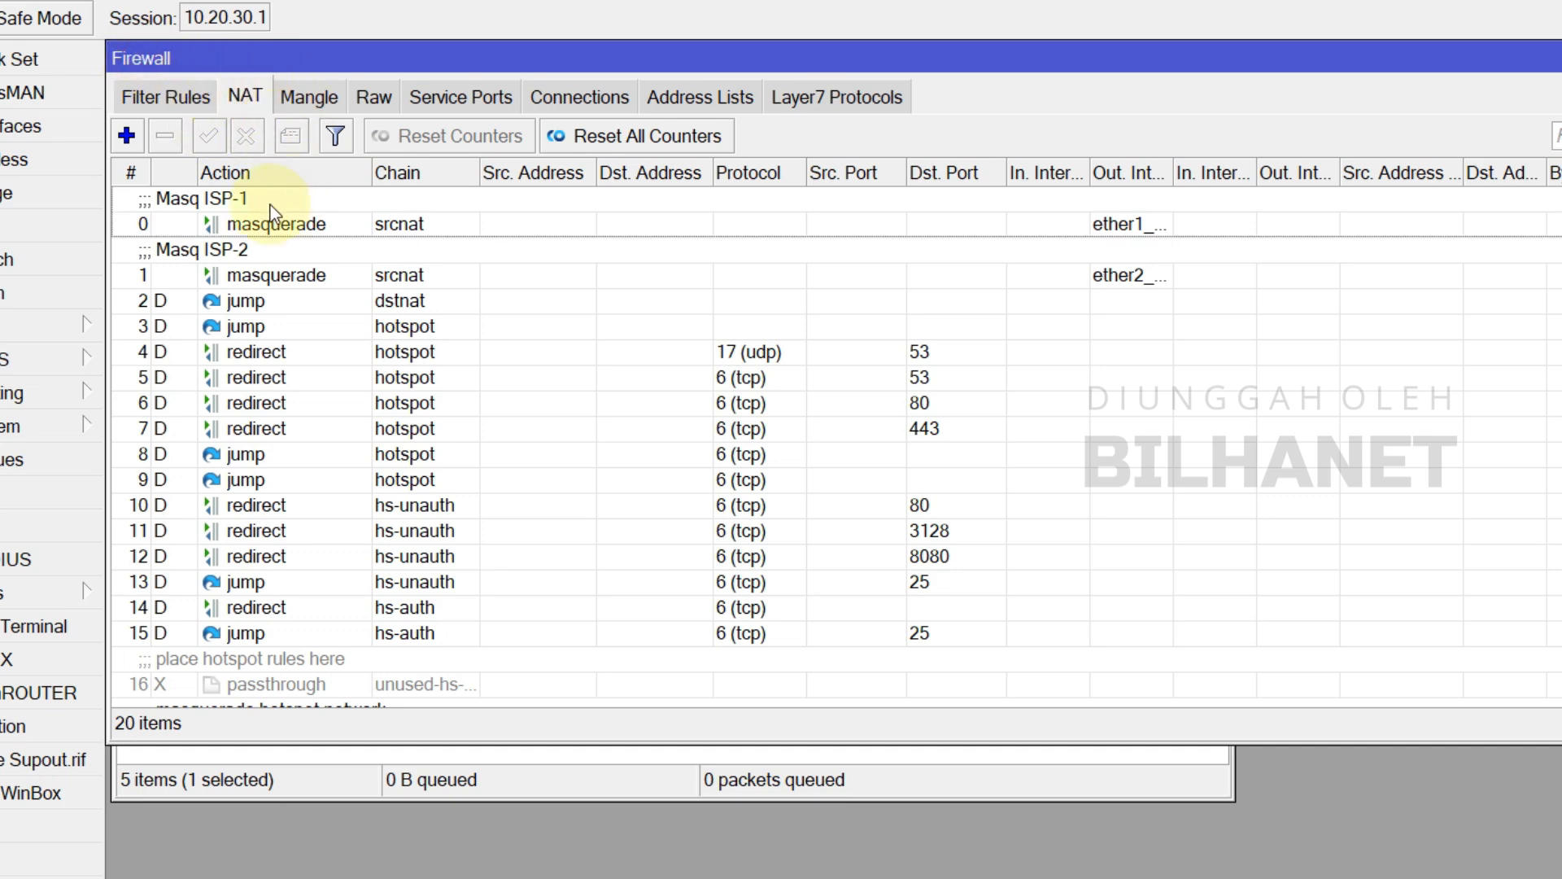
pyautogui.click(126, 135)
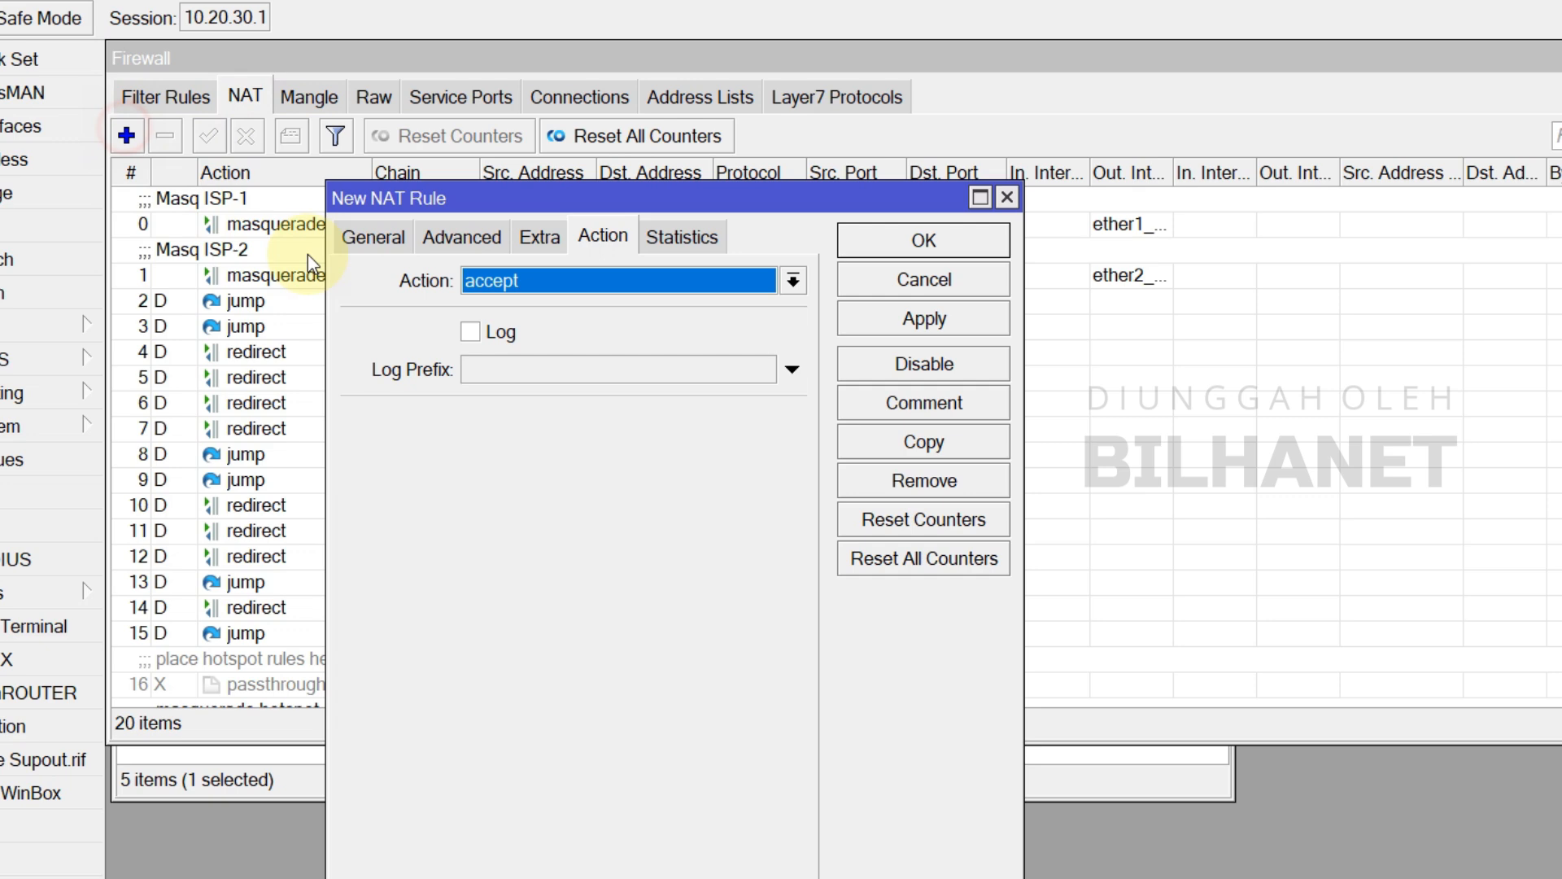
pyautogui.click(978, 286)
pyautogui.moveTo(572, 738); pyautogui.dragTo(561, 876)
pyautogui.click(291, 777)
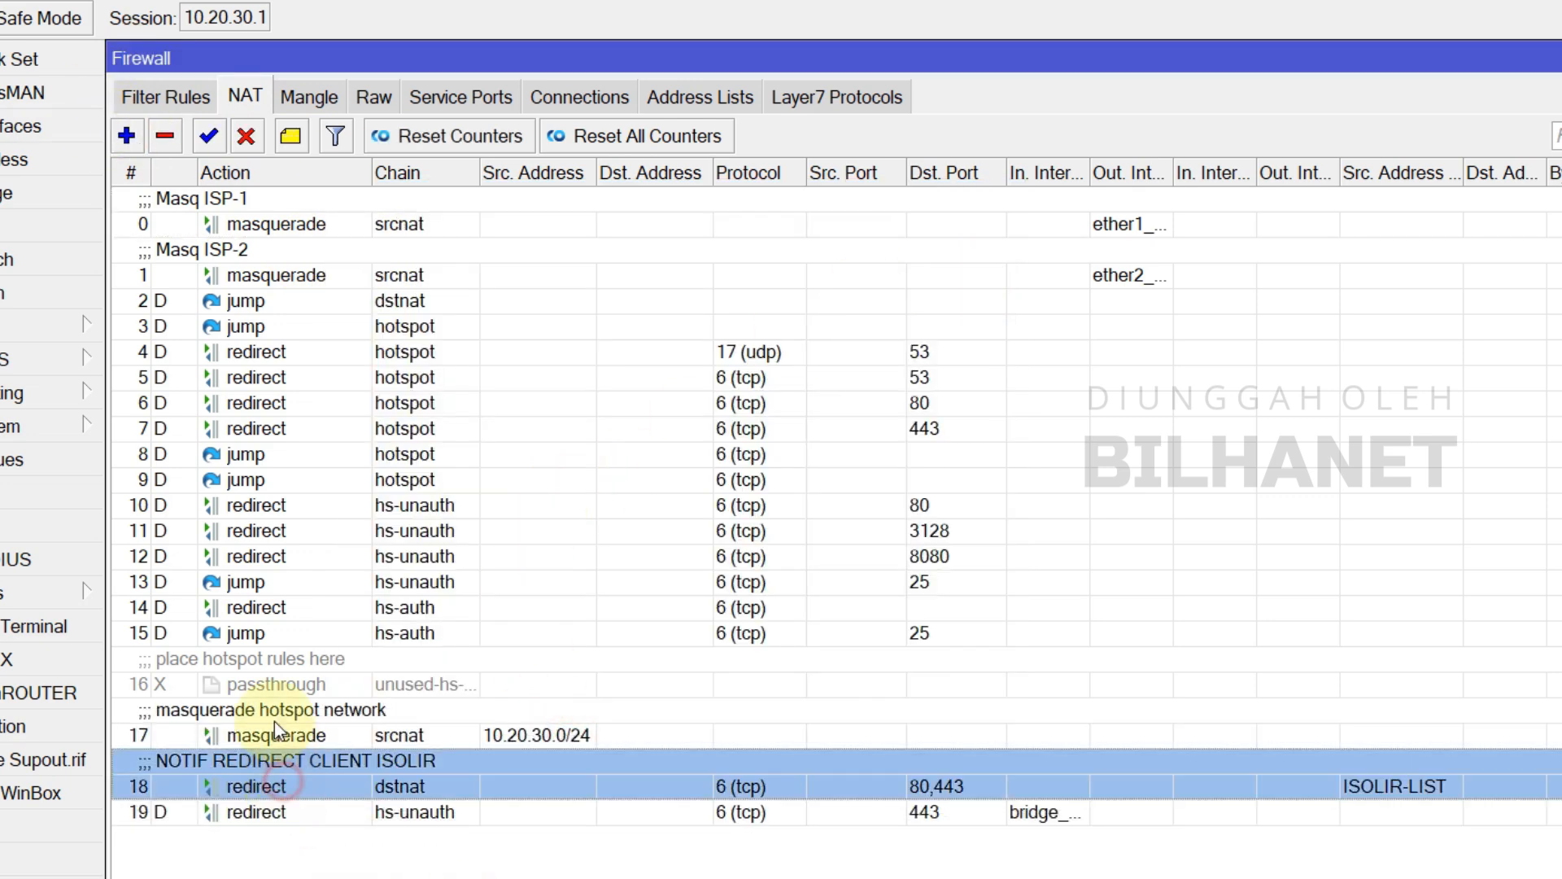
pyautogui.doubleClick(285, 777)
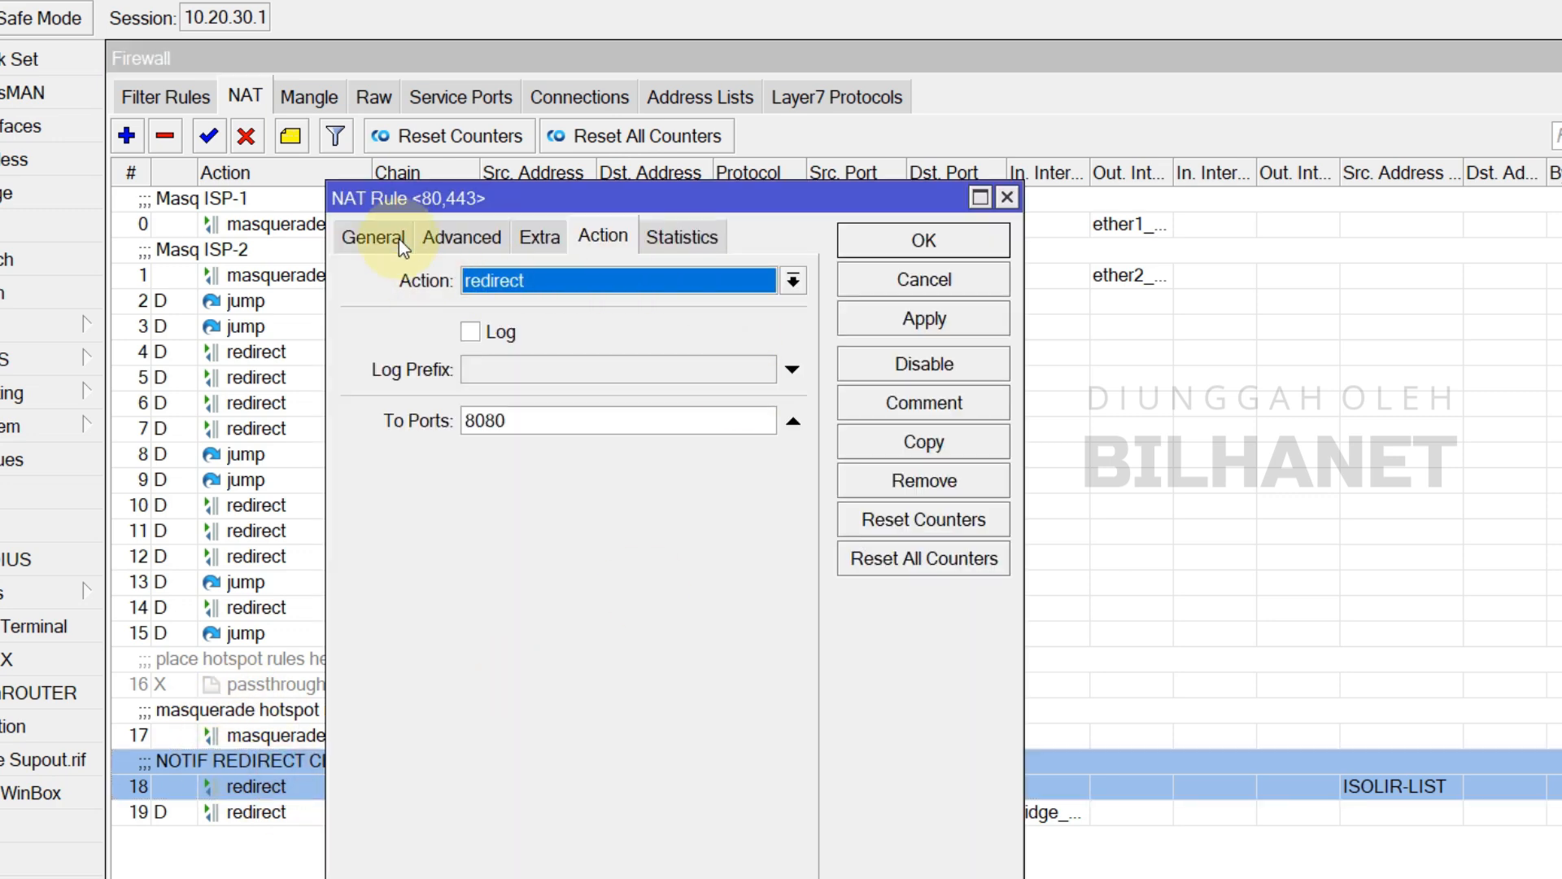
# Review the chain, protocol and destination ports of the NAT redirect rule for isolated clients
pyautogui.click(374, 234)
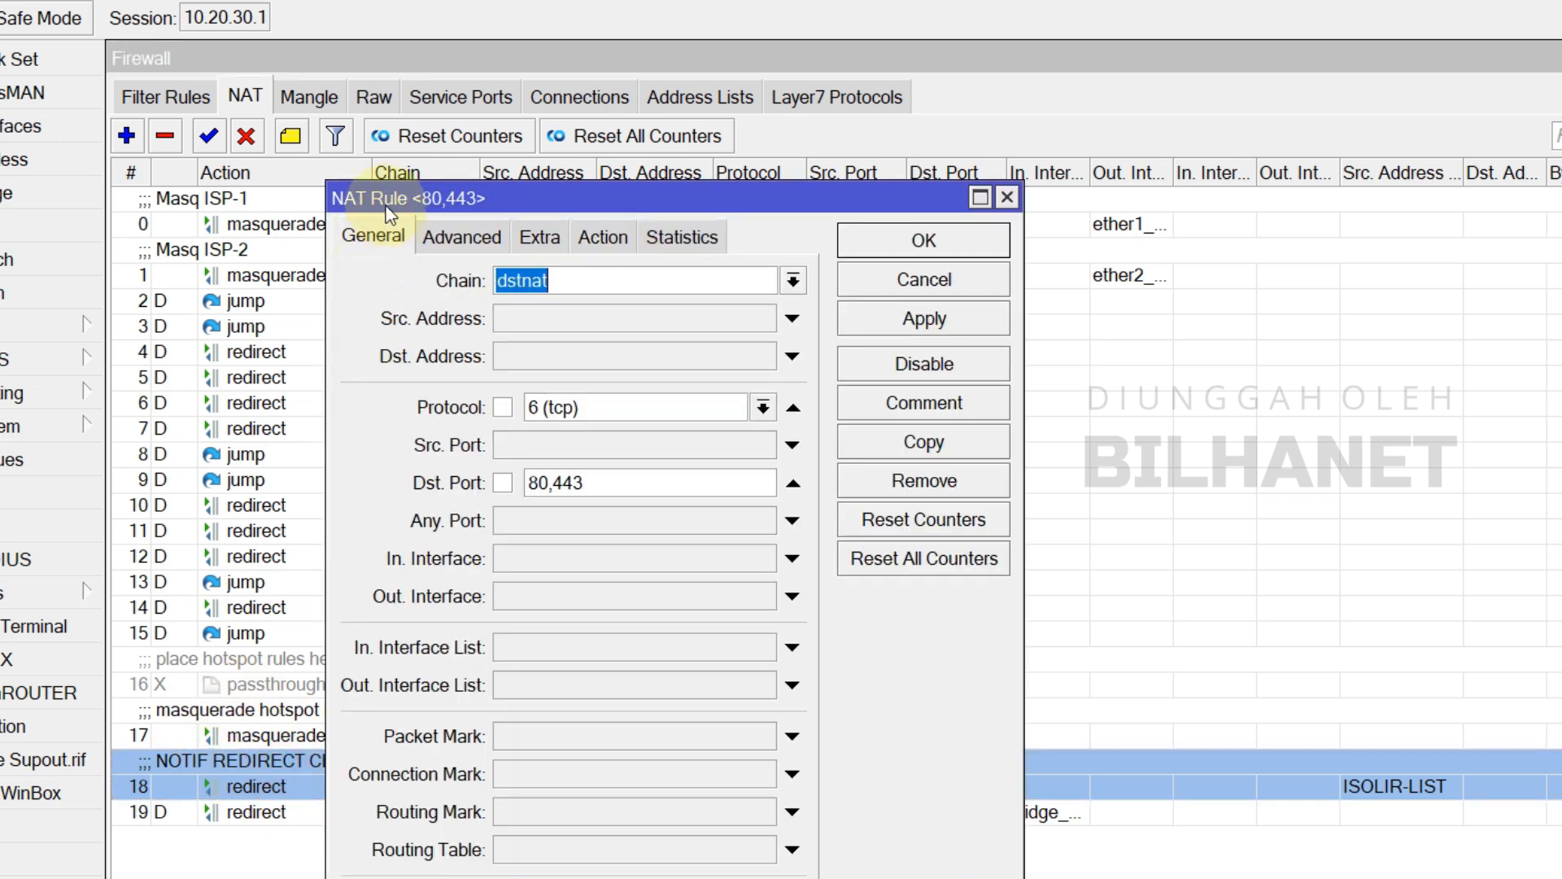
pyautogui.click(479, 280)
pyautogui.click(796, 288)
pyautogui.click(797, 288)
pyautogui.click(535, 288)
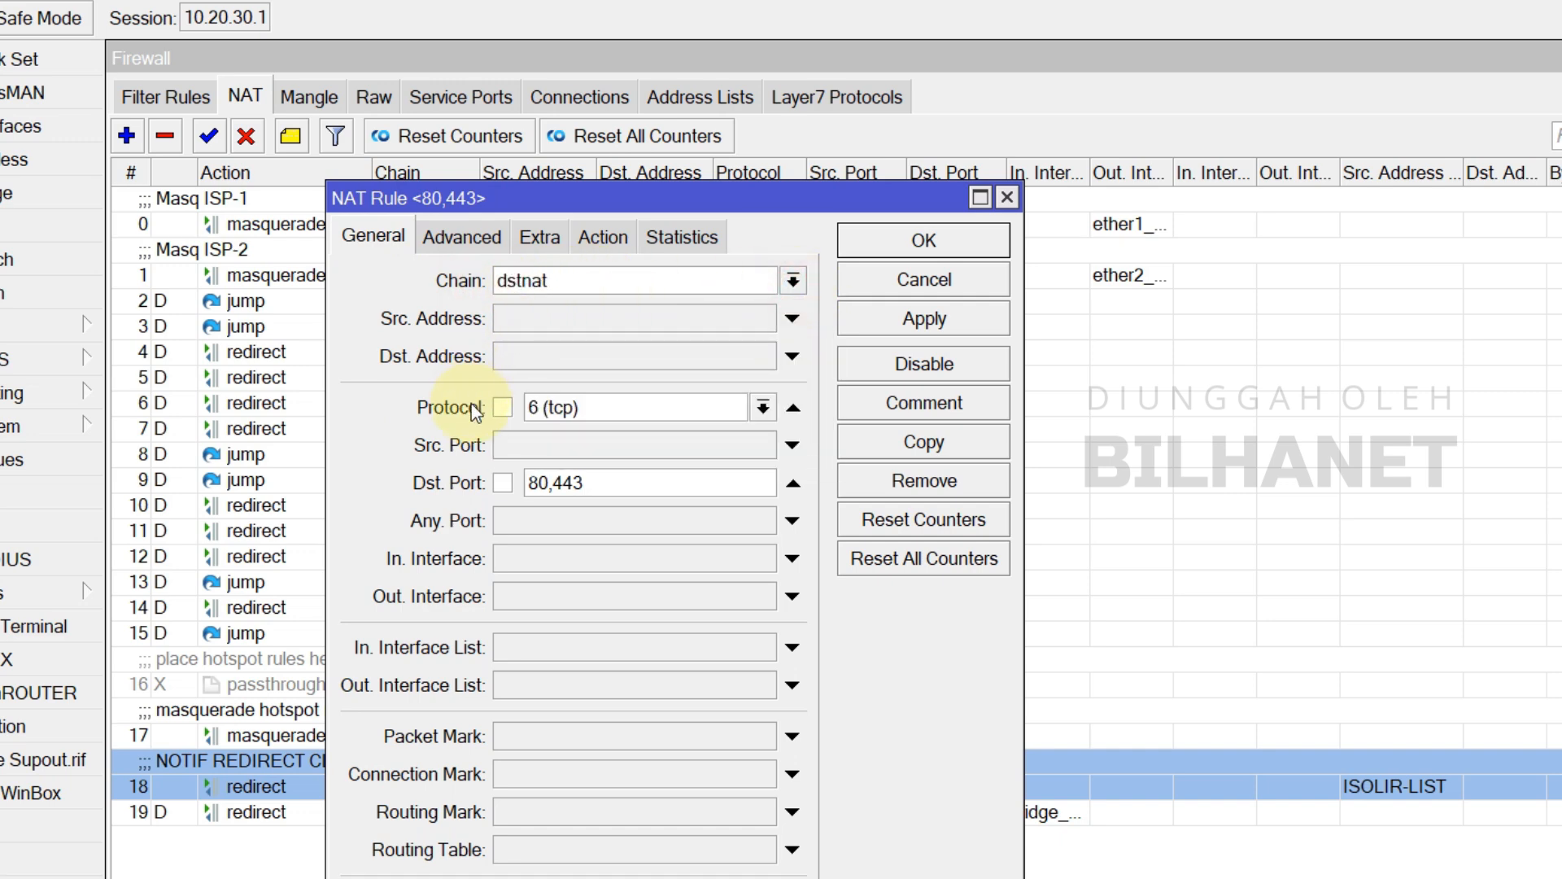
pyautogui.click(582, 404)
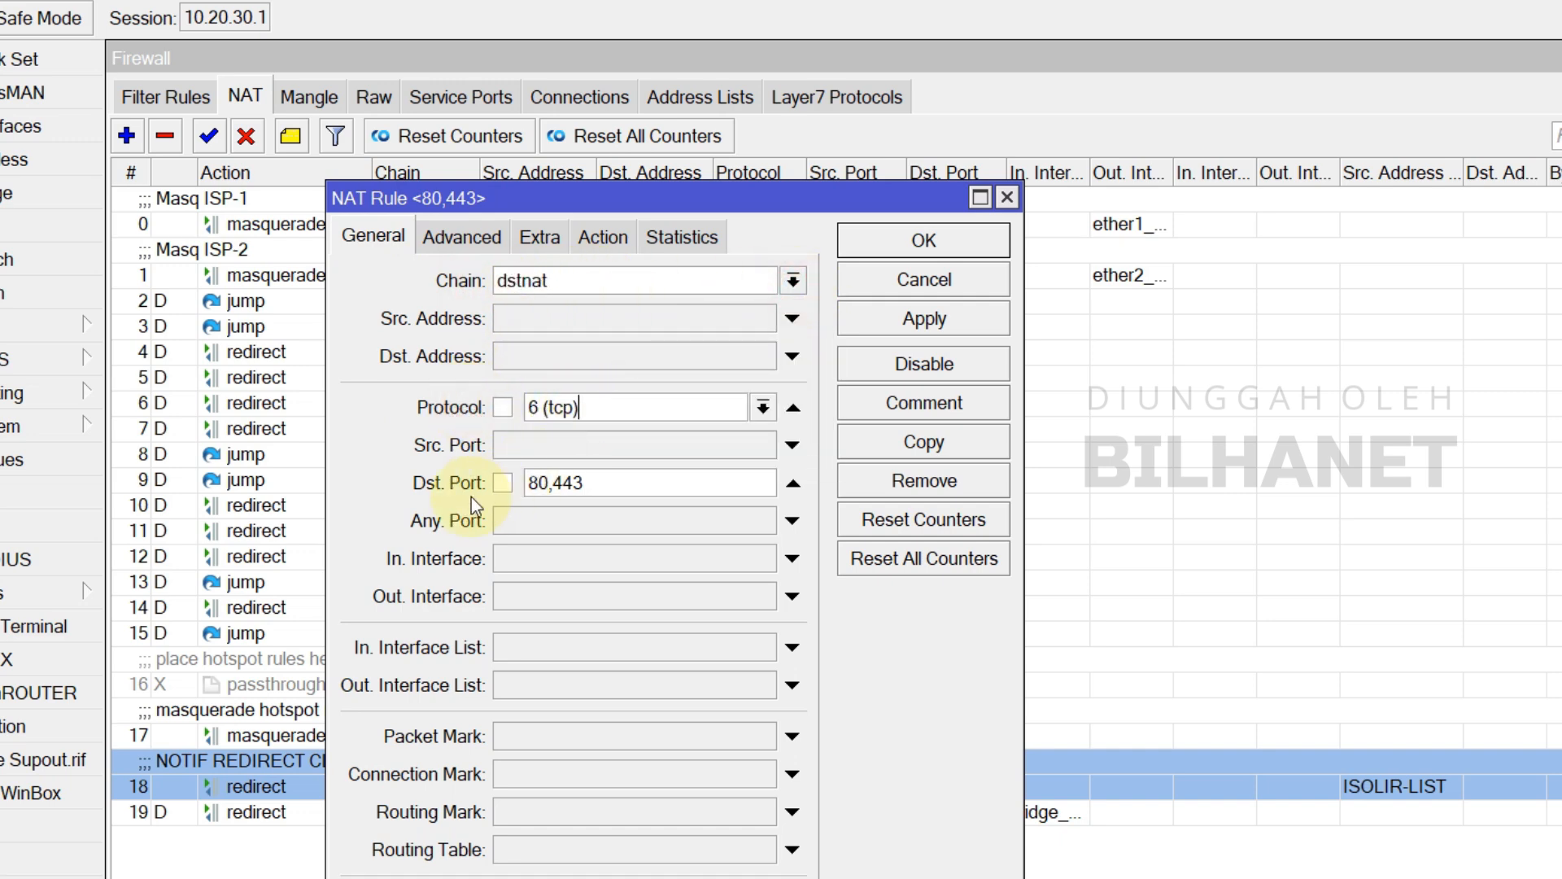
pyautogui.moveTo(550, 480); pyautogui.dragTo(563, 482)
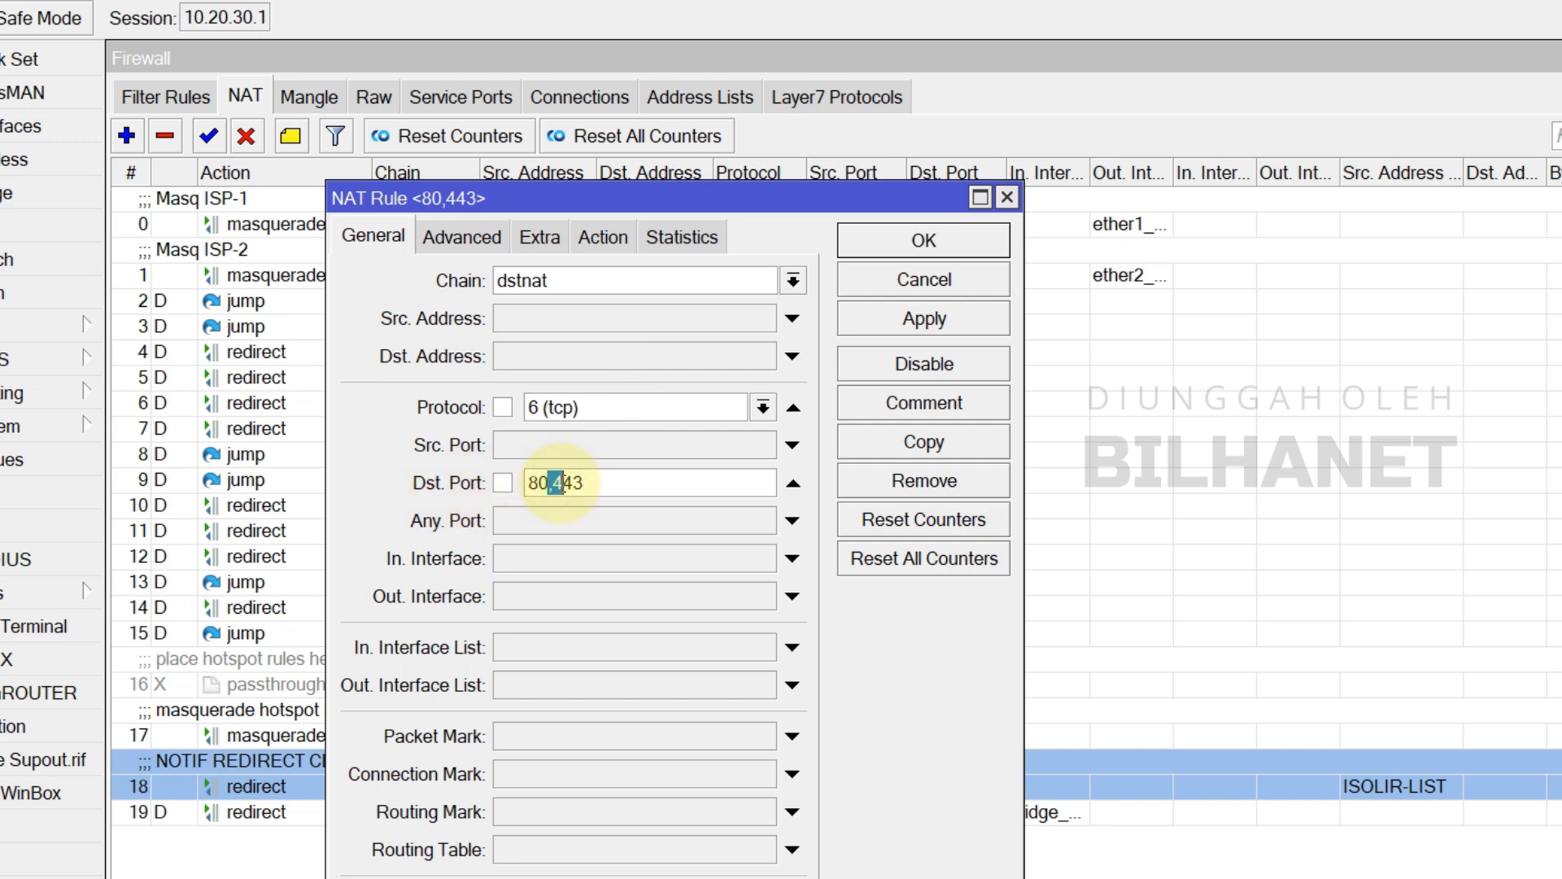
pyautogui.click(599, 482)
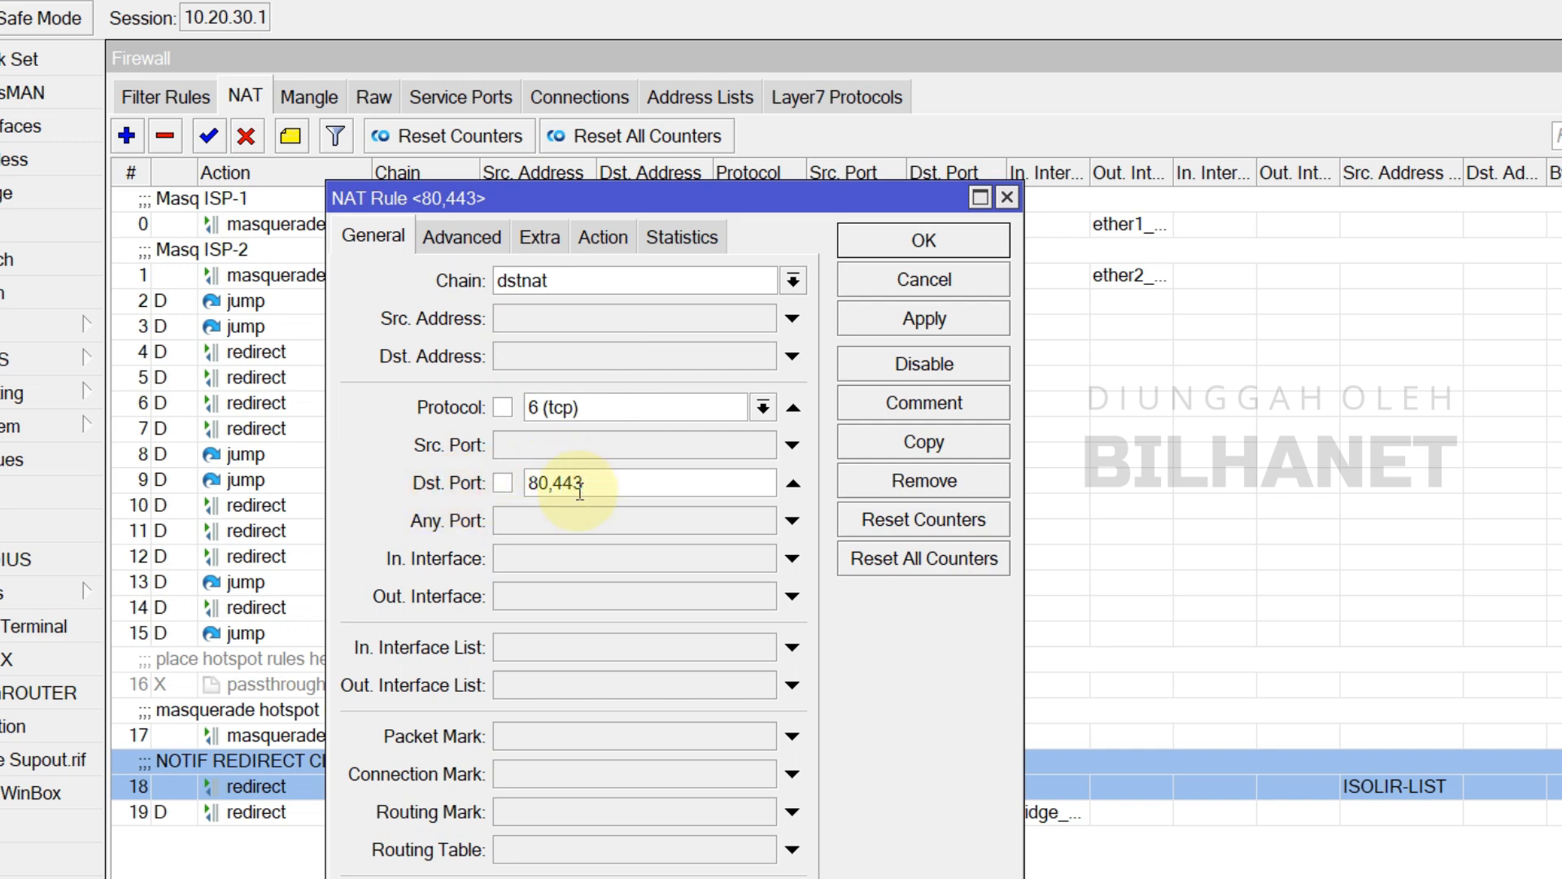
# Select ISOLIR-LIST as the source address list of the NAT redirect rule
pyautogui.click(462, 238)
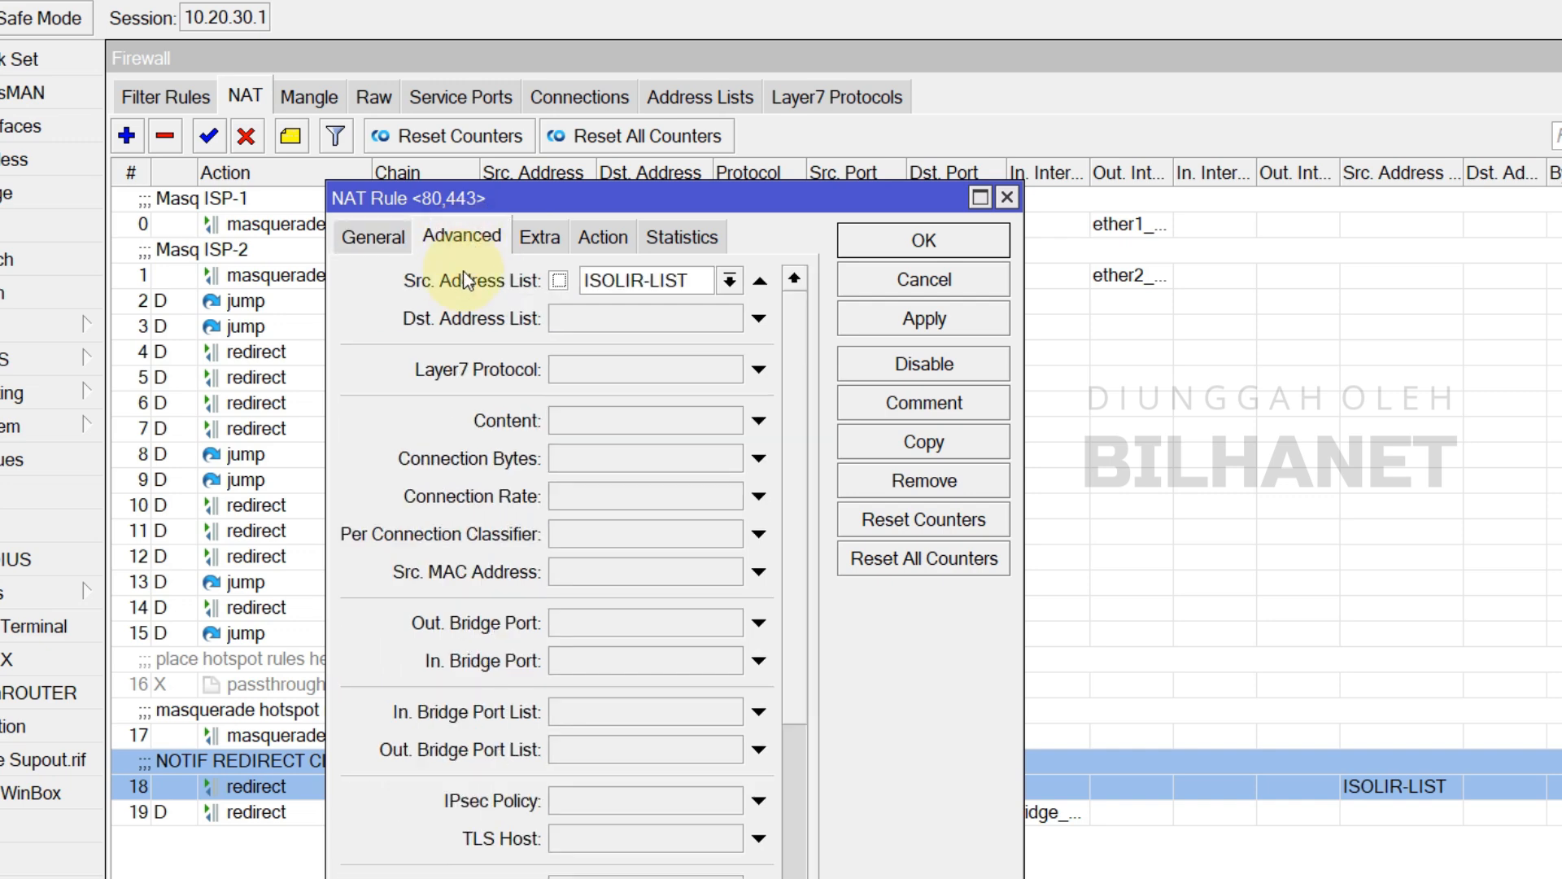
pyautogui.click(730, 281)
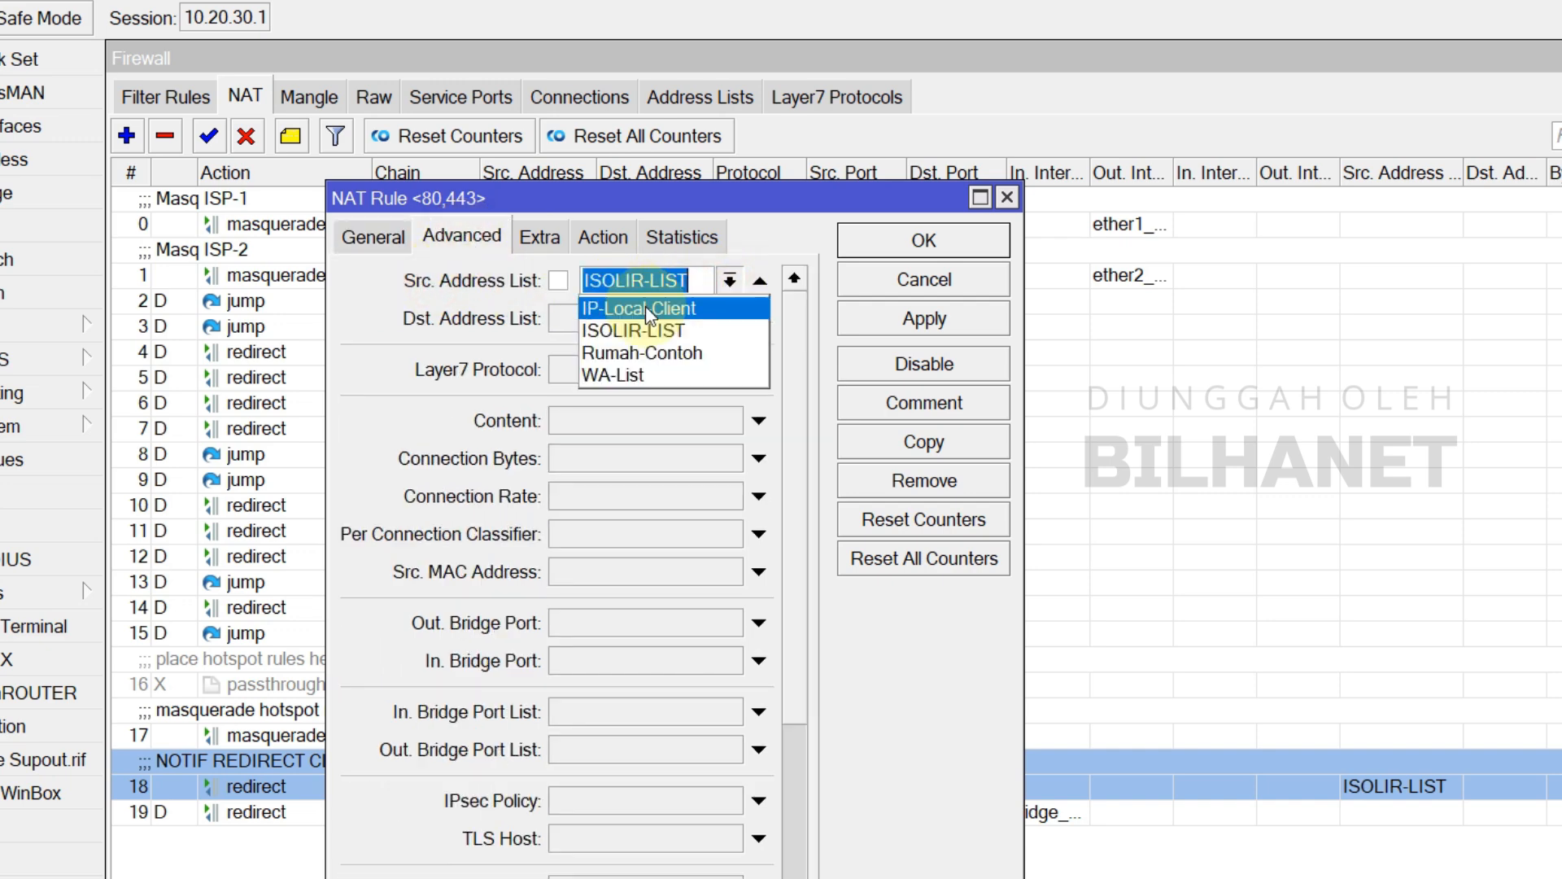
pyautogui.click(643, 325)
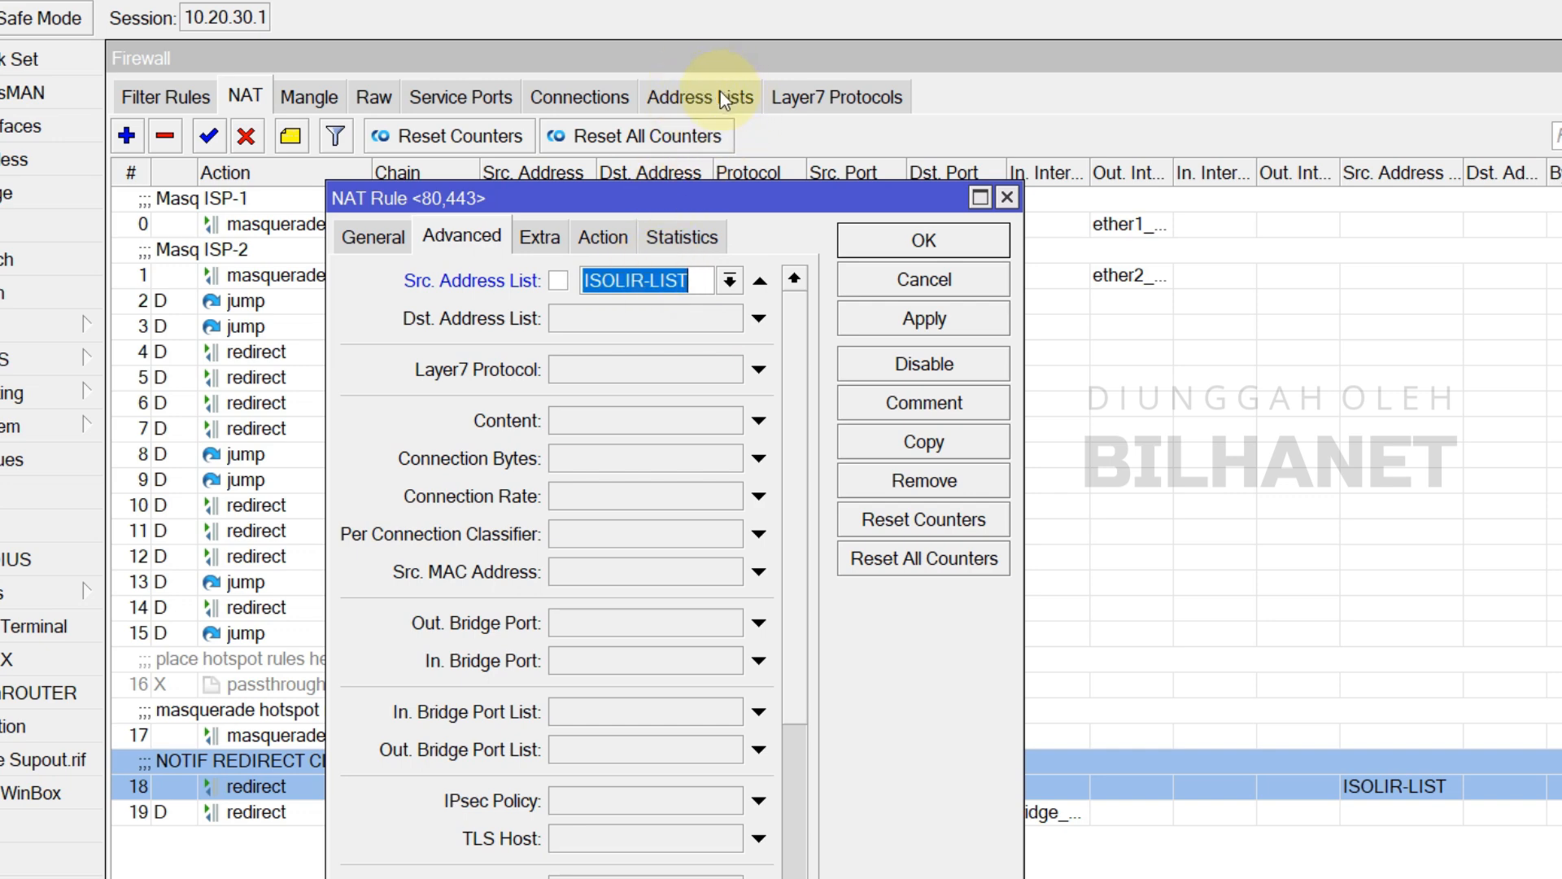
# Select redirect as the NAT rule's action, check its target port, and apply and save the rule
pyautogui.click(600, 237)
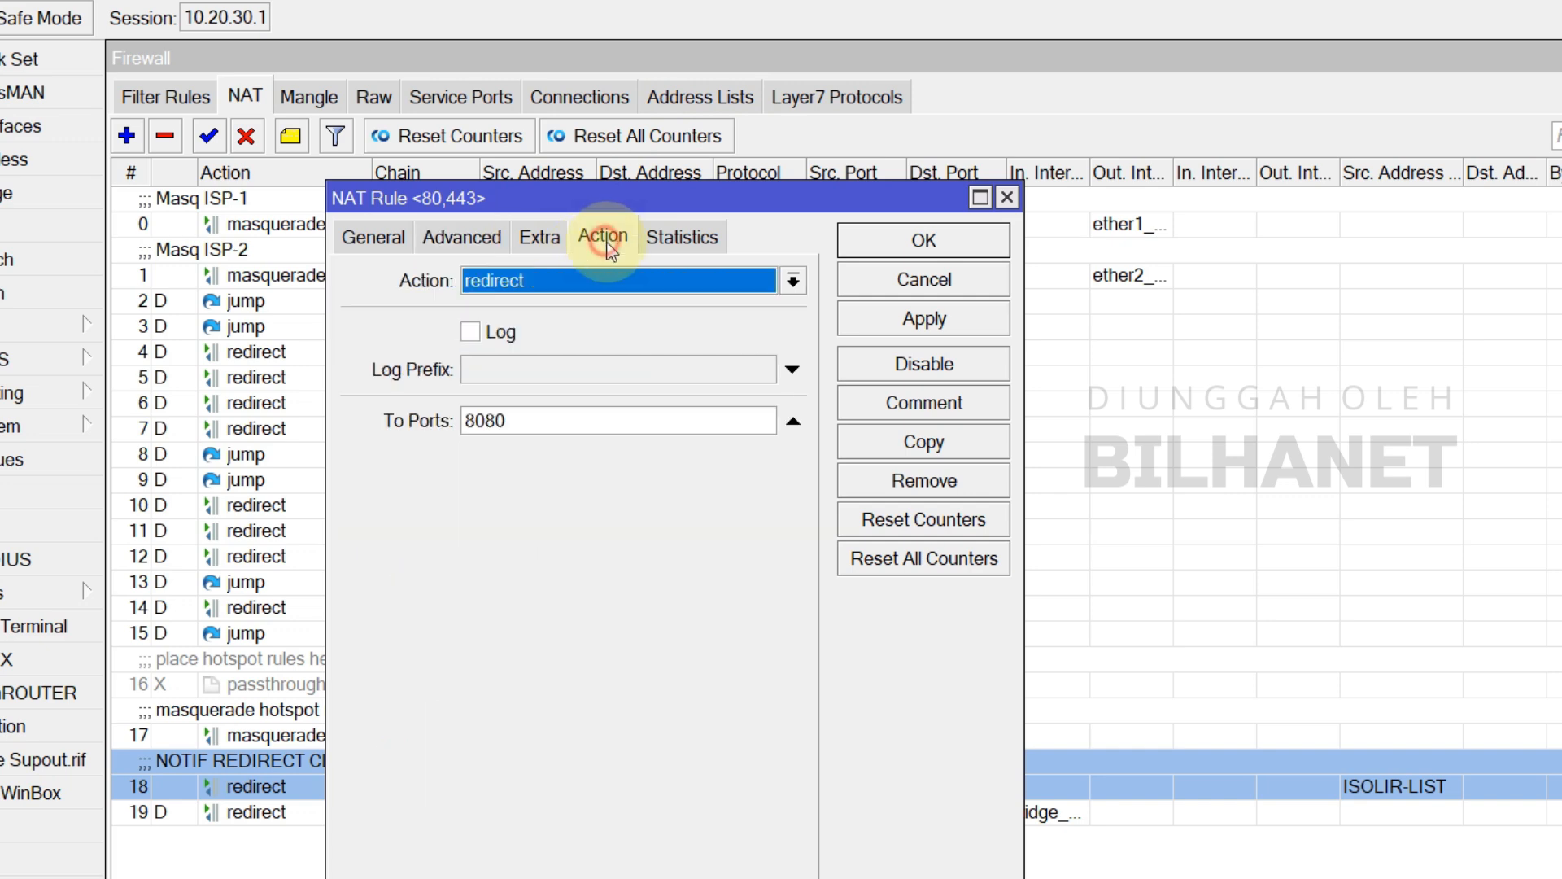
pyautogui.click(495, 281)
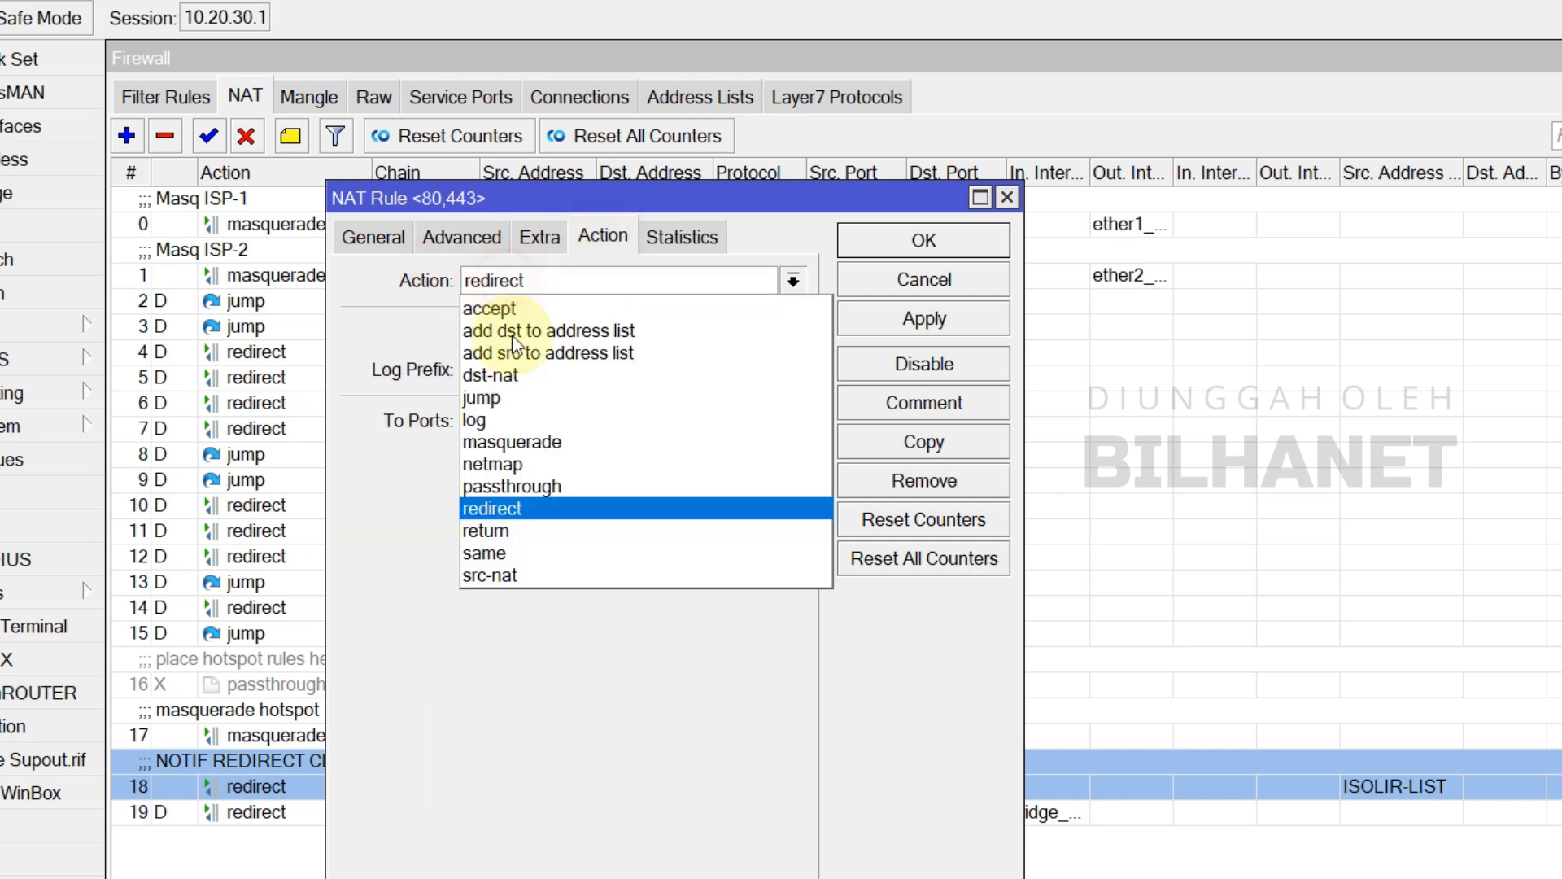
pyautogui.click(529, 509)
pyautogui.click(536, 421)
pyautogui.doubleClick(499, 422)
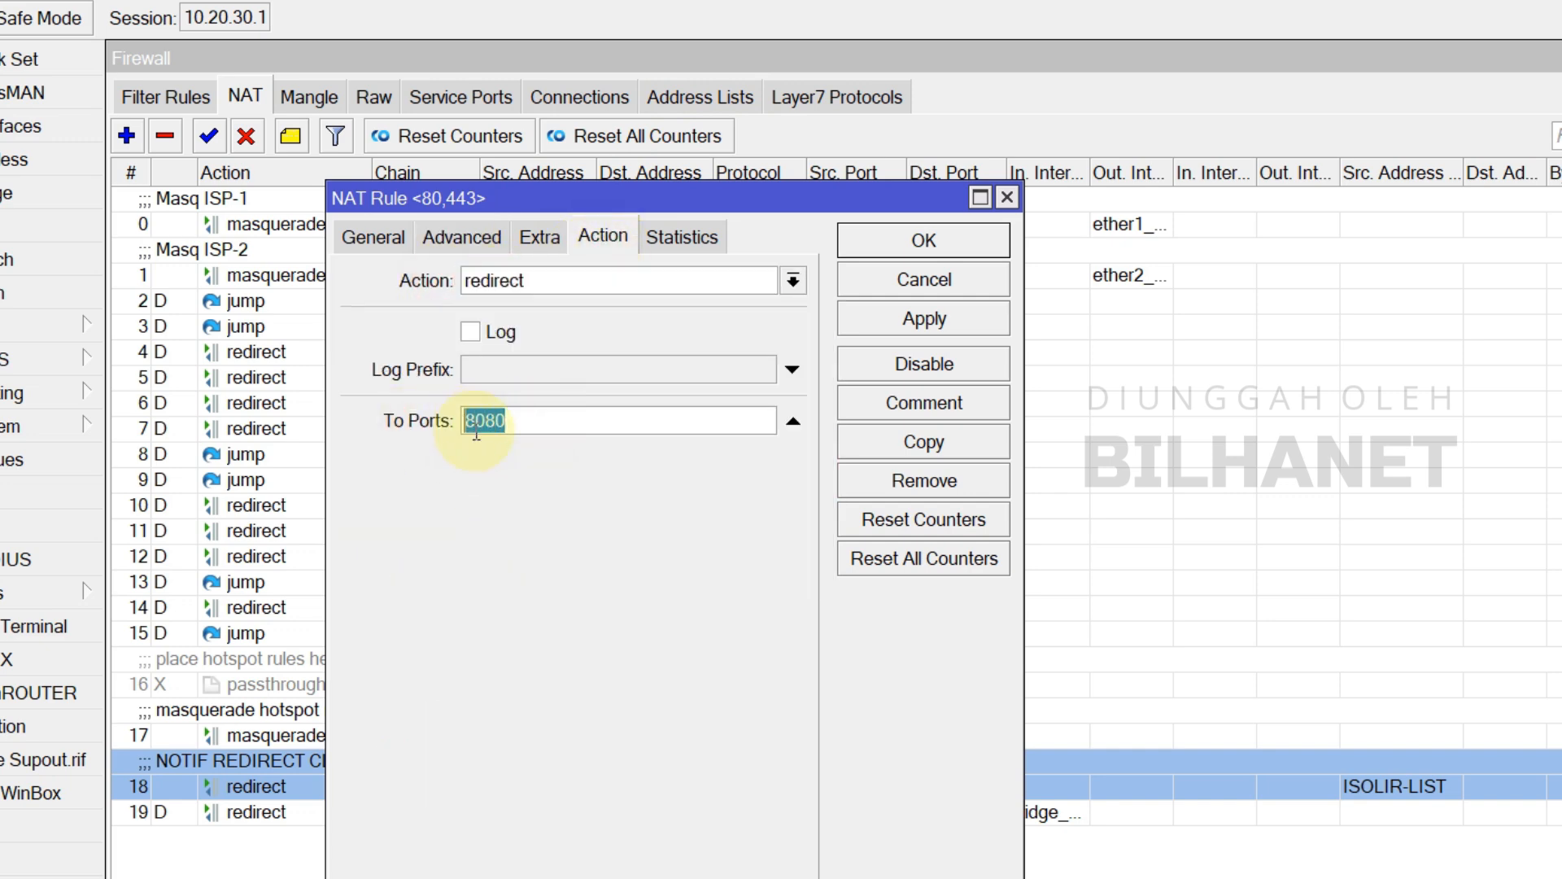
pyautogui.click(527, 421)
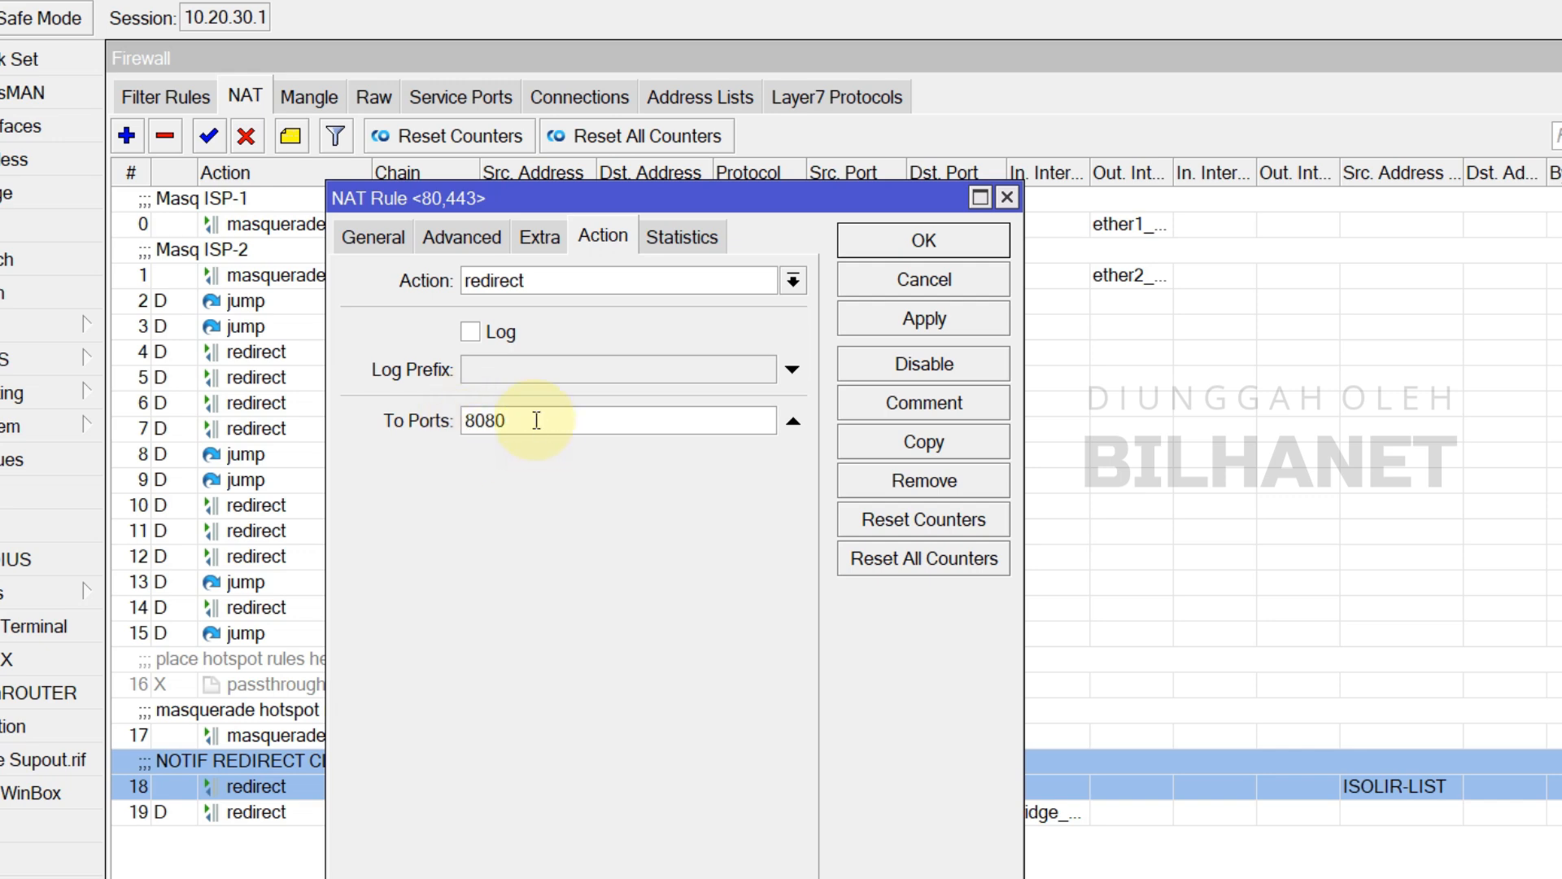
pyautogui.click(932, 319)
pyautogui.click(930, 244)
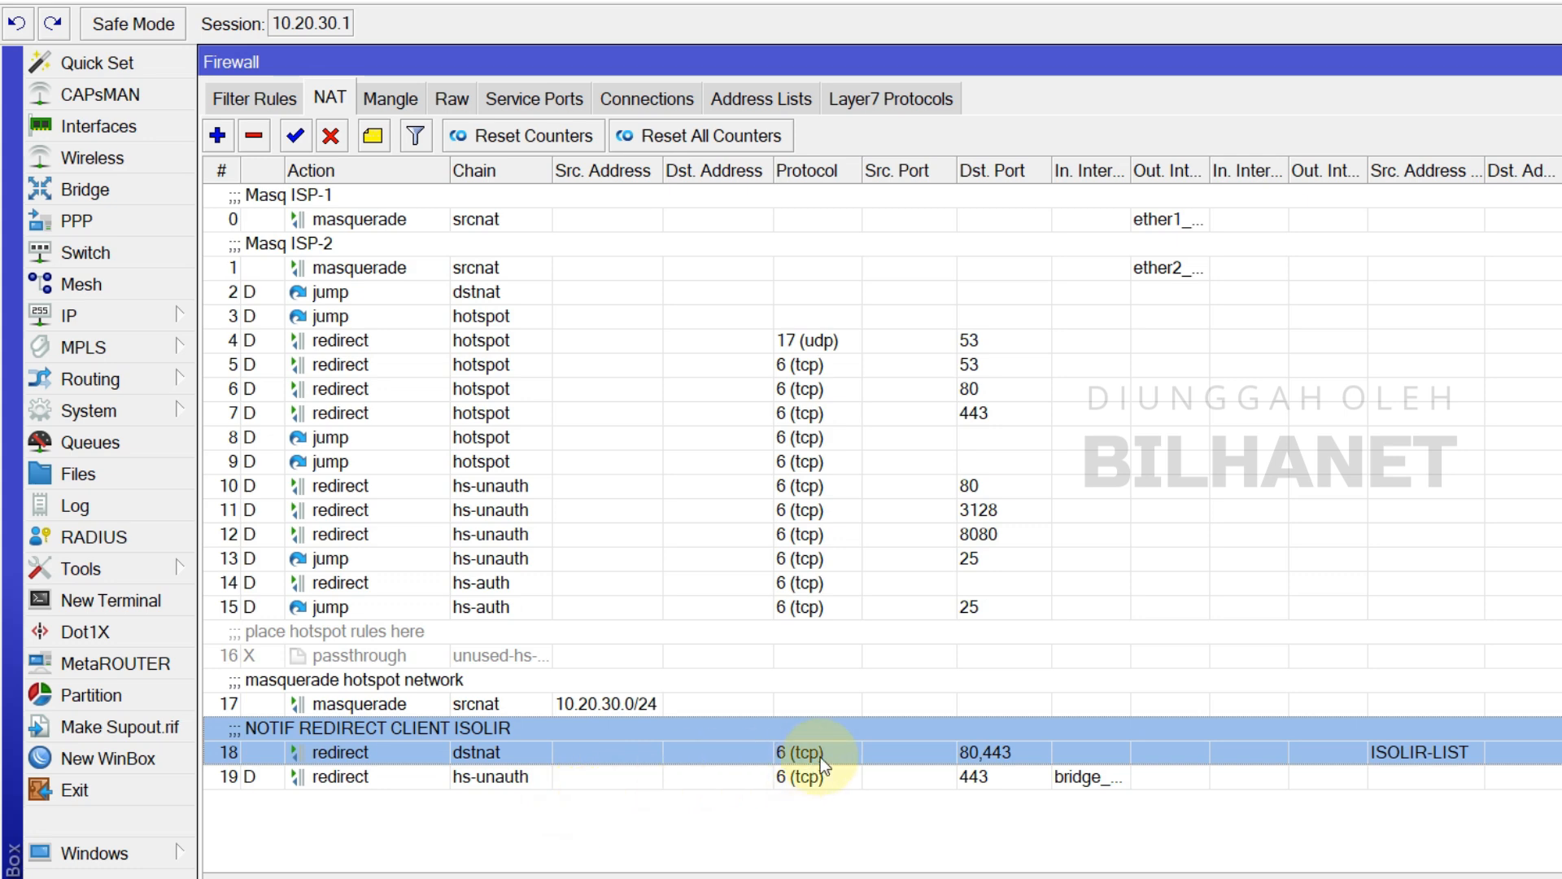
# Reopen the NOTIF REDIRECT CLIENT ISOLIR NAT rule, copy it and place the new rule's window beside the original
pyautogui.doubleClick(495, 748)
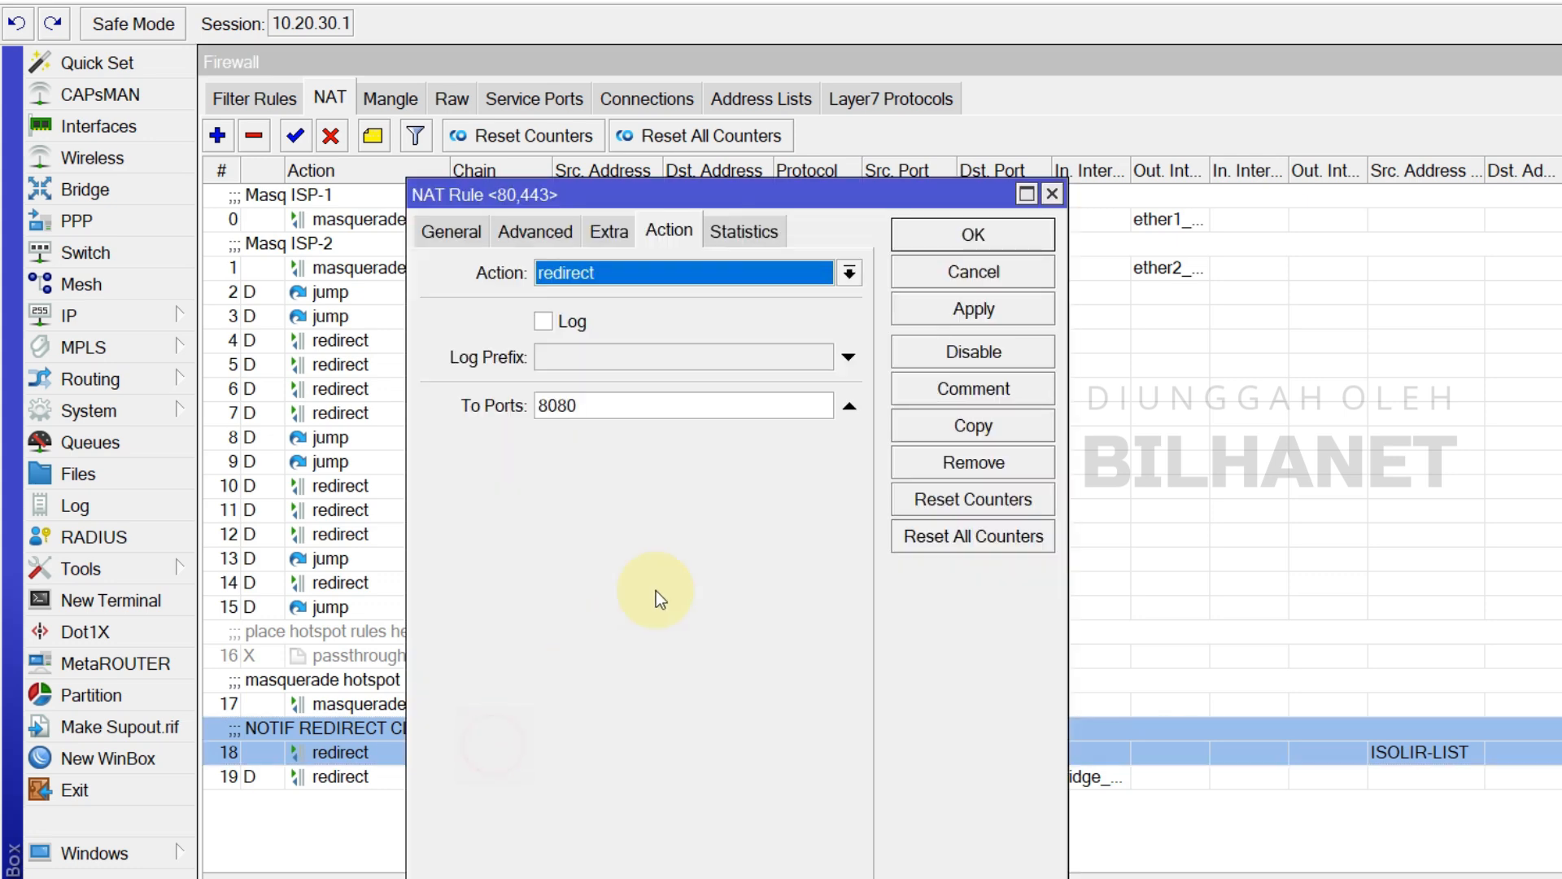
pyautogui.click(1008, 429)
pyautogui.moveTo(645, 233); pyautogui.dragTo(1477, 209)
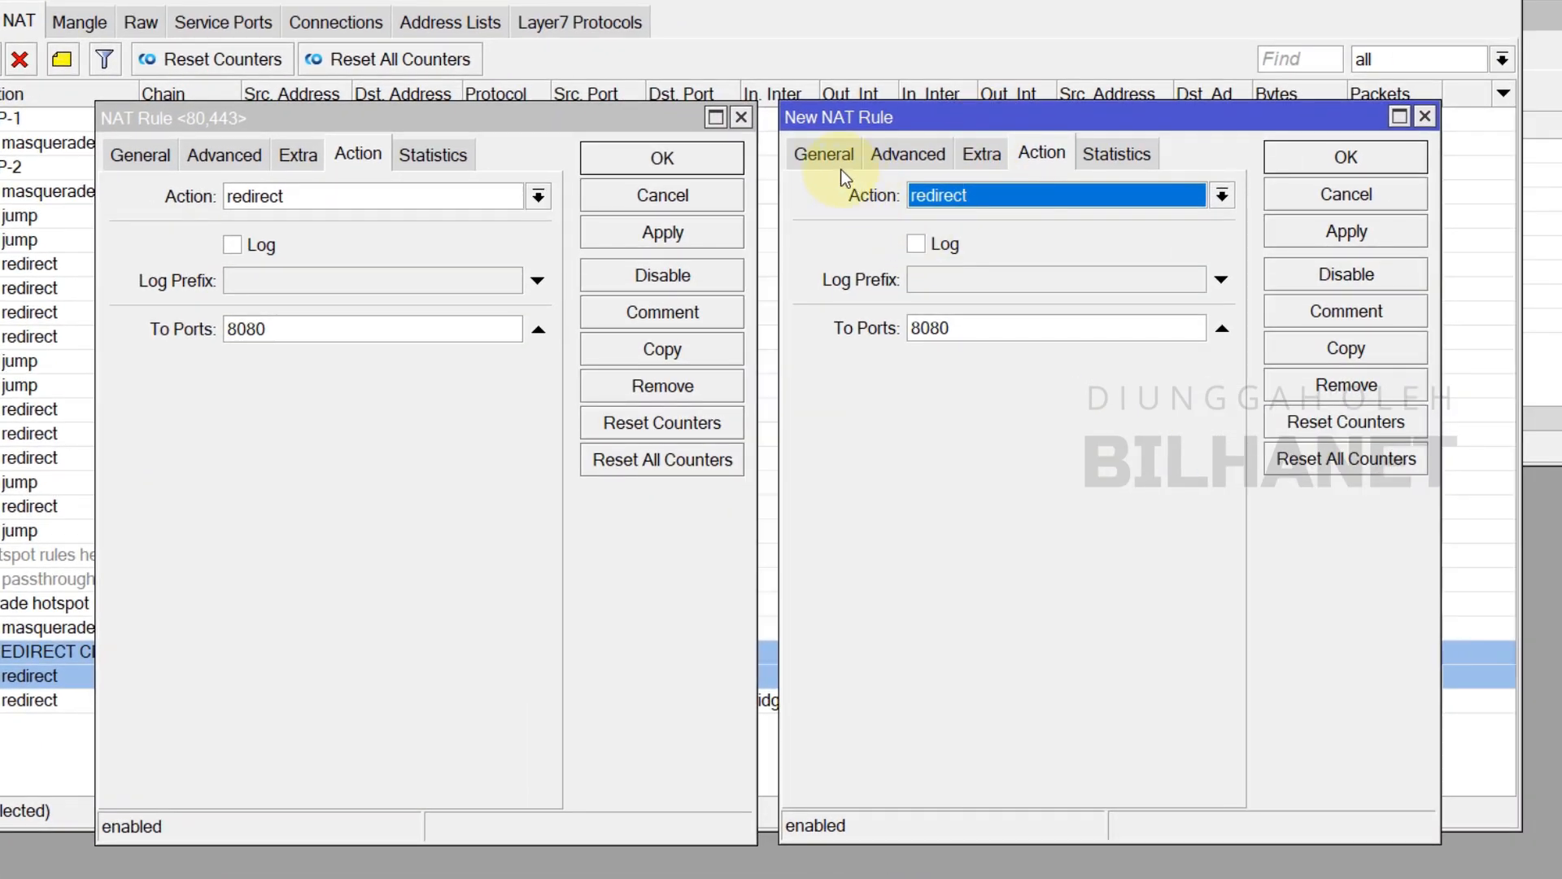
# Set the protocol of the copied NAT redirect rule to udp
pyautogui.click(1133, 228)
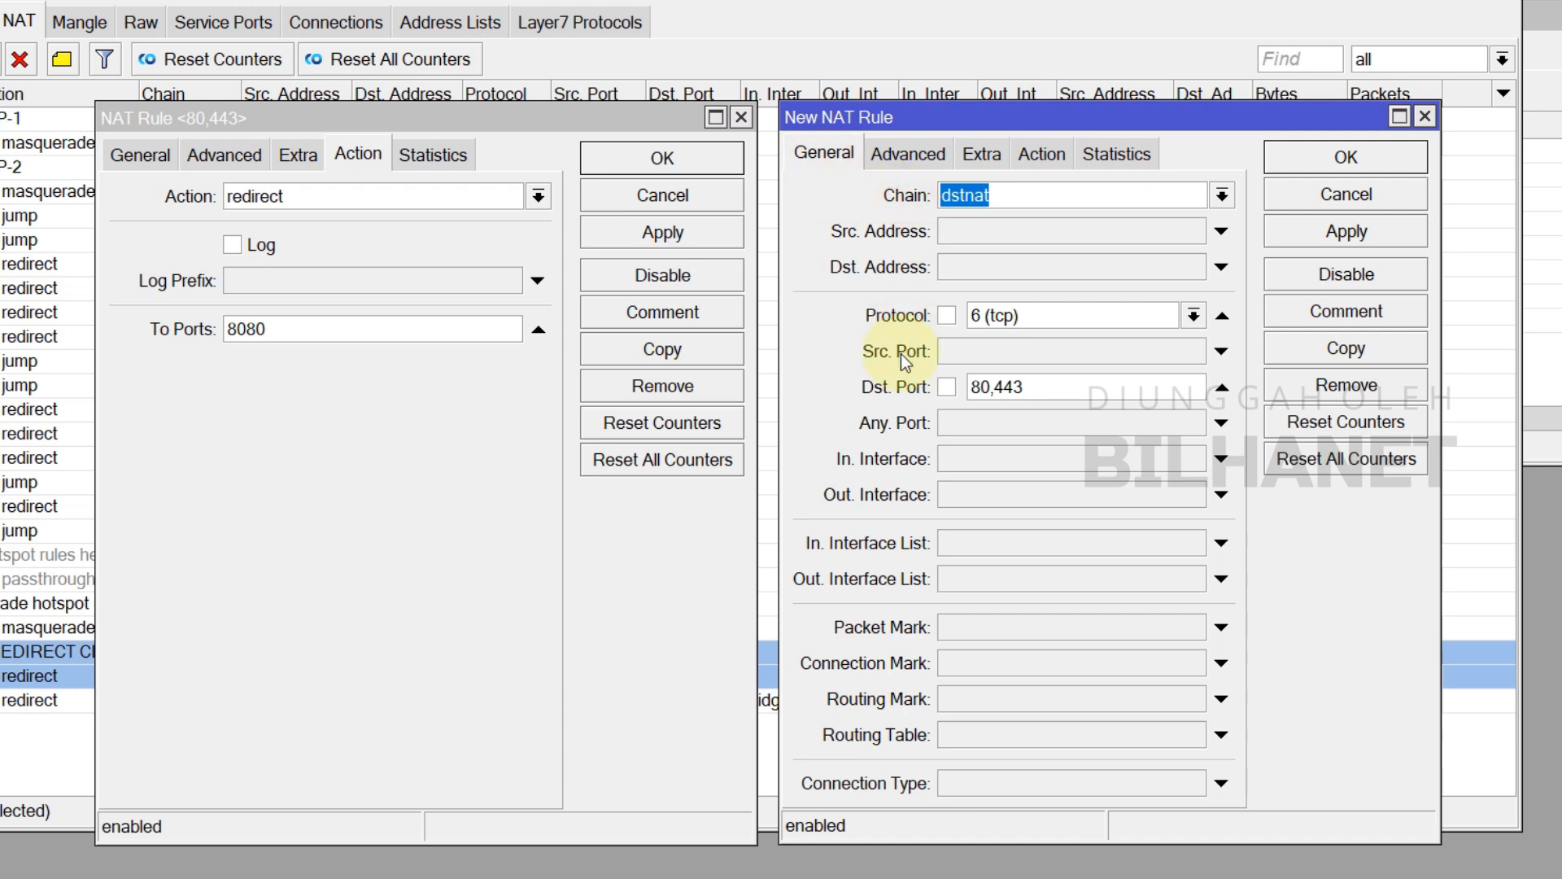
pyautogui.click(1193, 317)
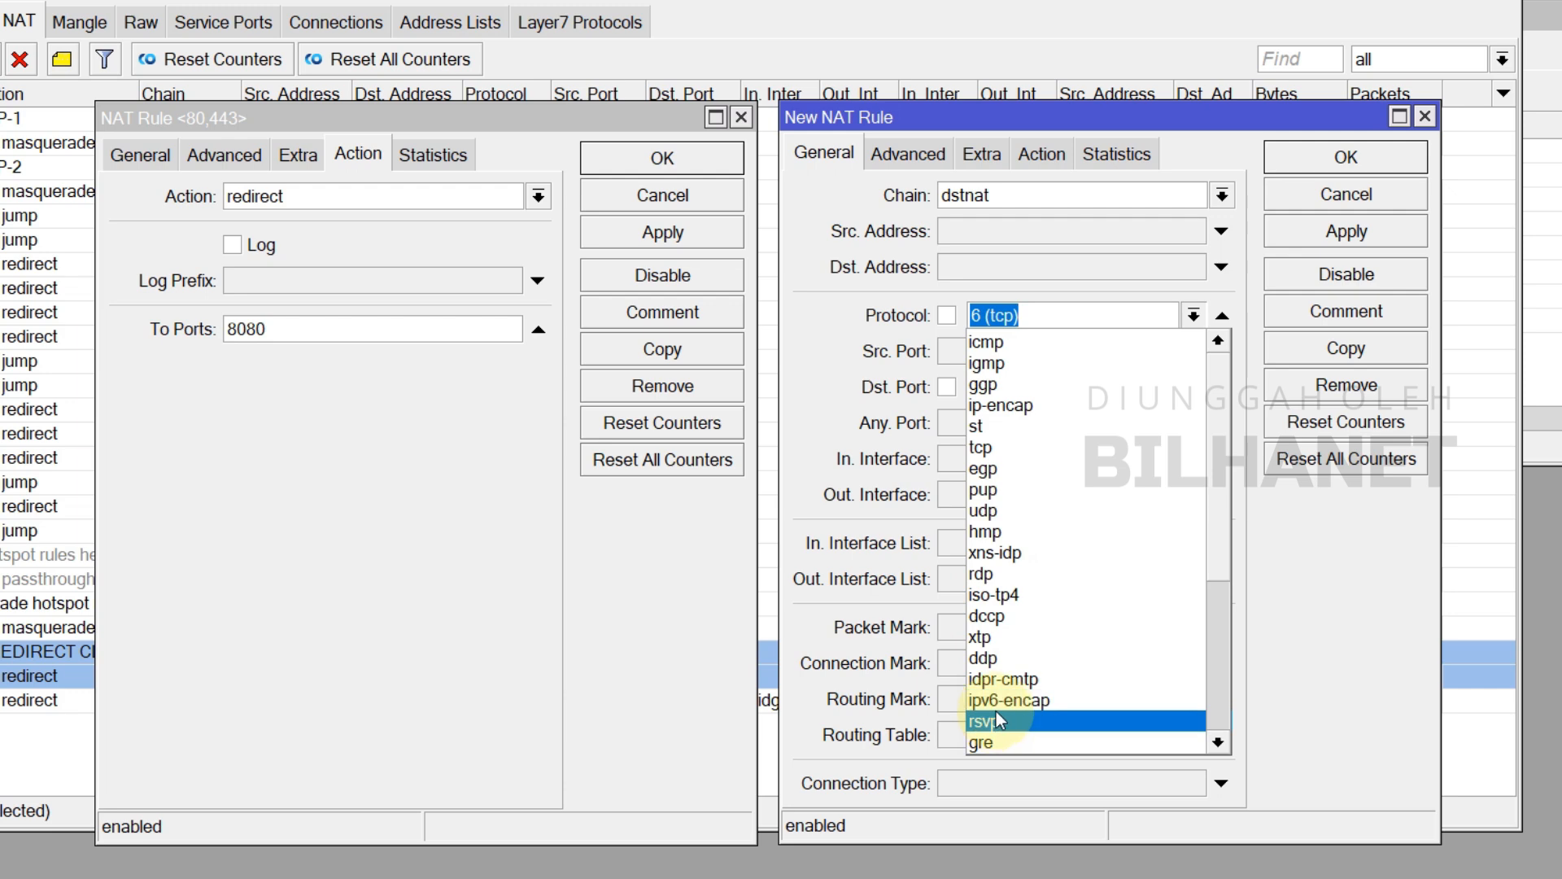
pyautogui.click(984, 511)
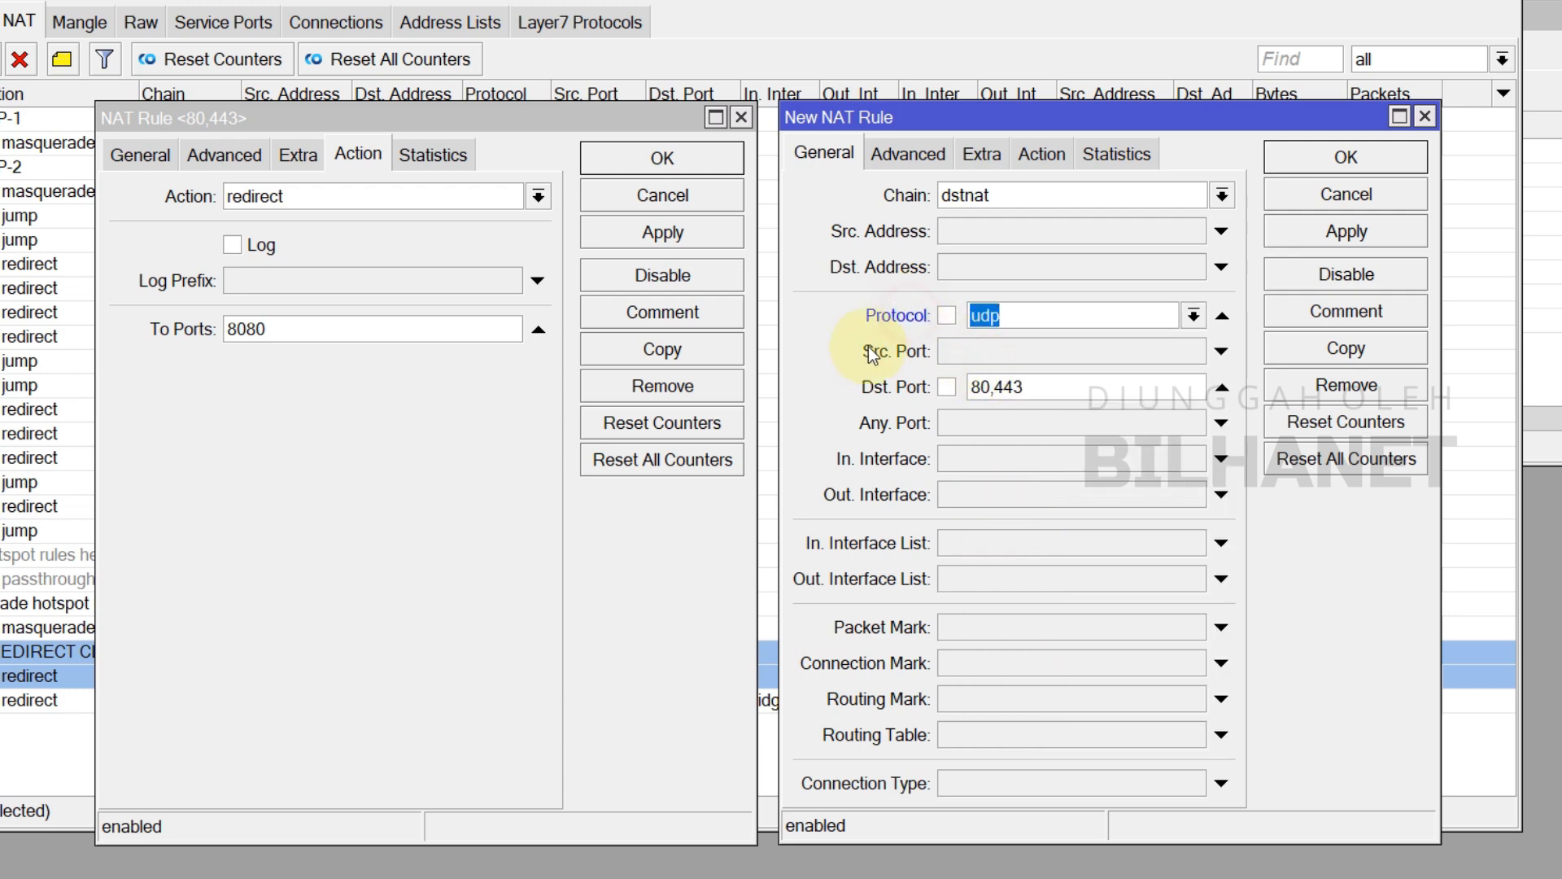
pyautogui.click(1058, 387)
# Check the copied NAT rule's source address list and action, and compare its general settings with the original rule
pyautogui.click(909, 154)
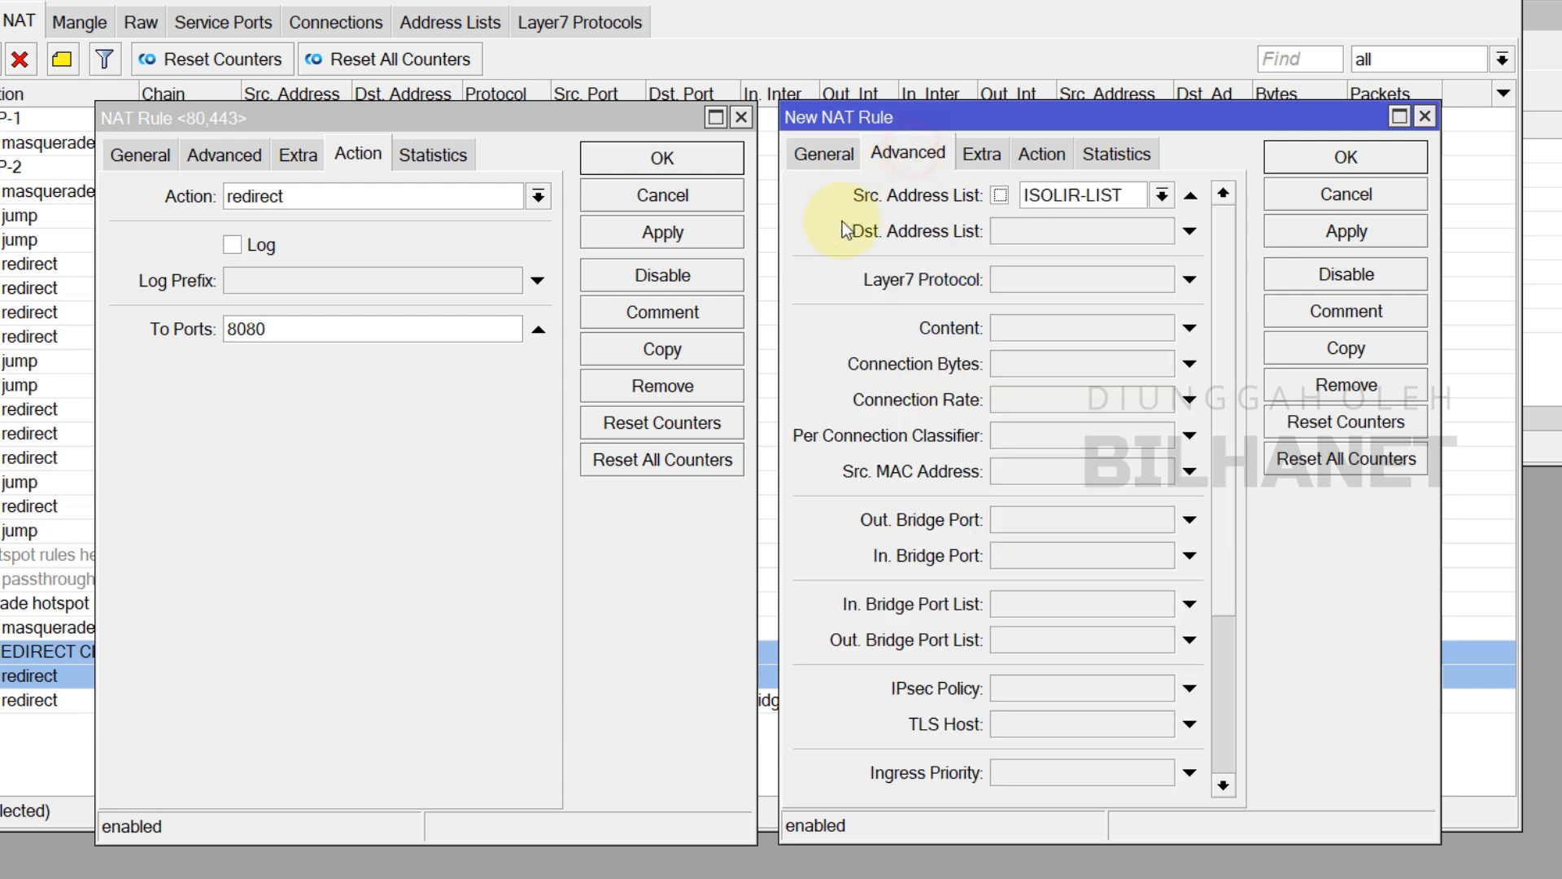
pyautogui.click(1052, 154)
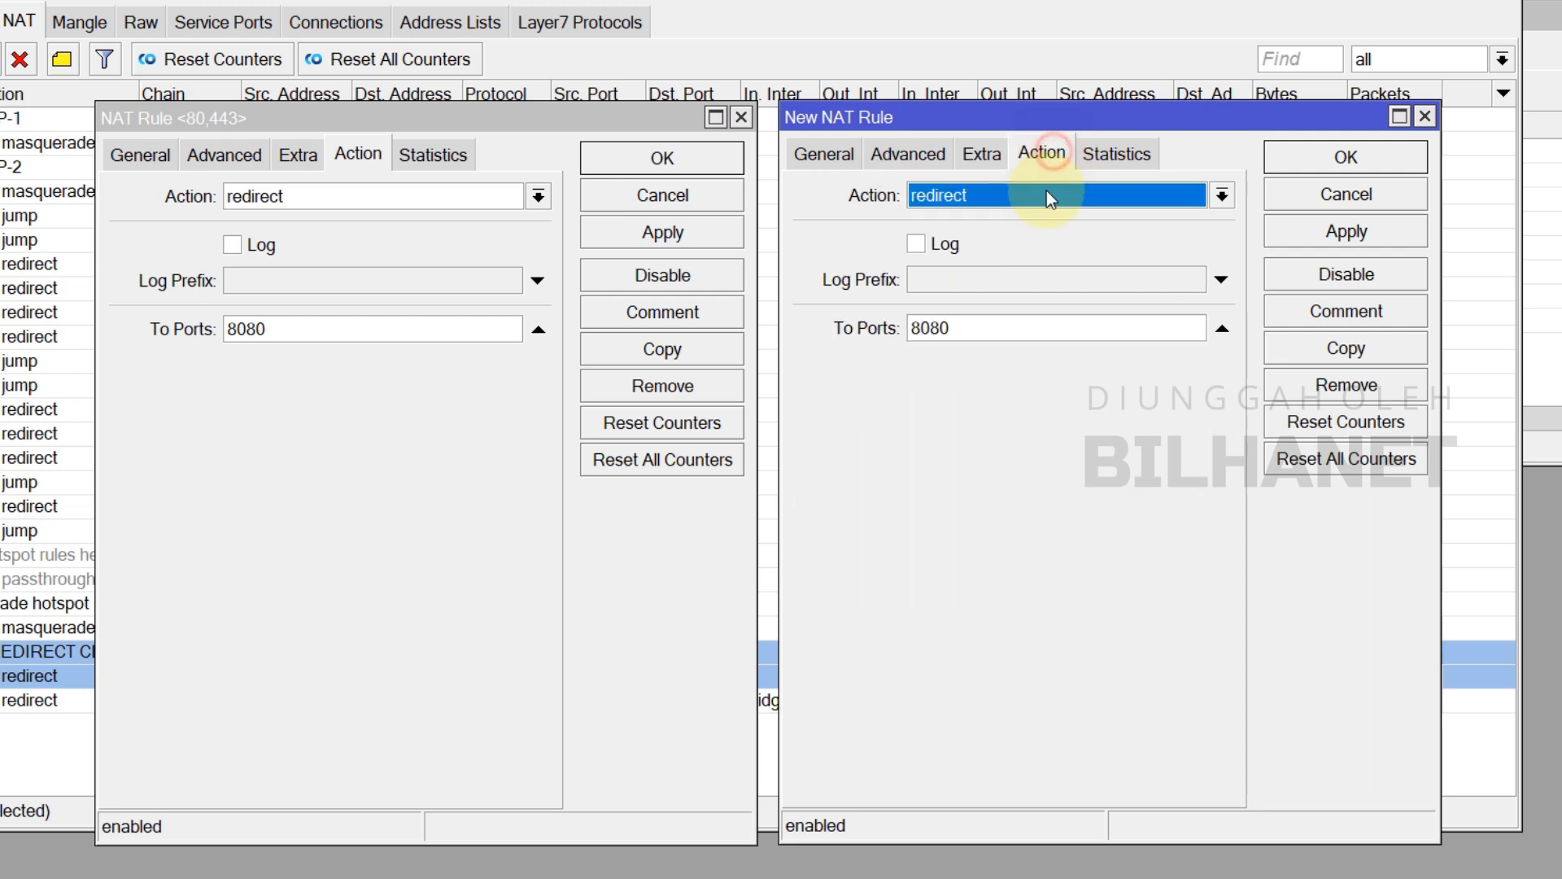
pyautogui.click(832, 153)
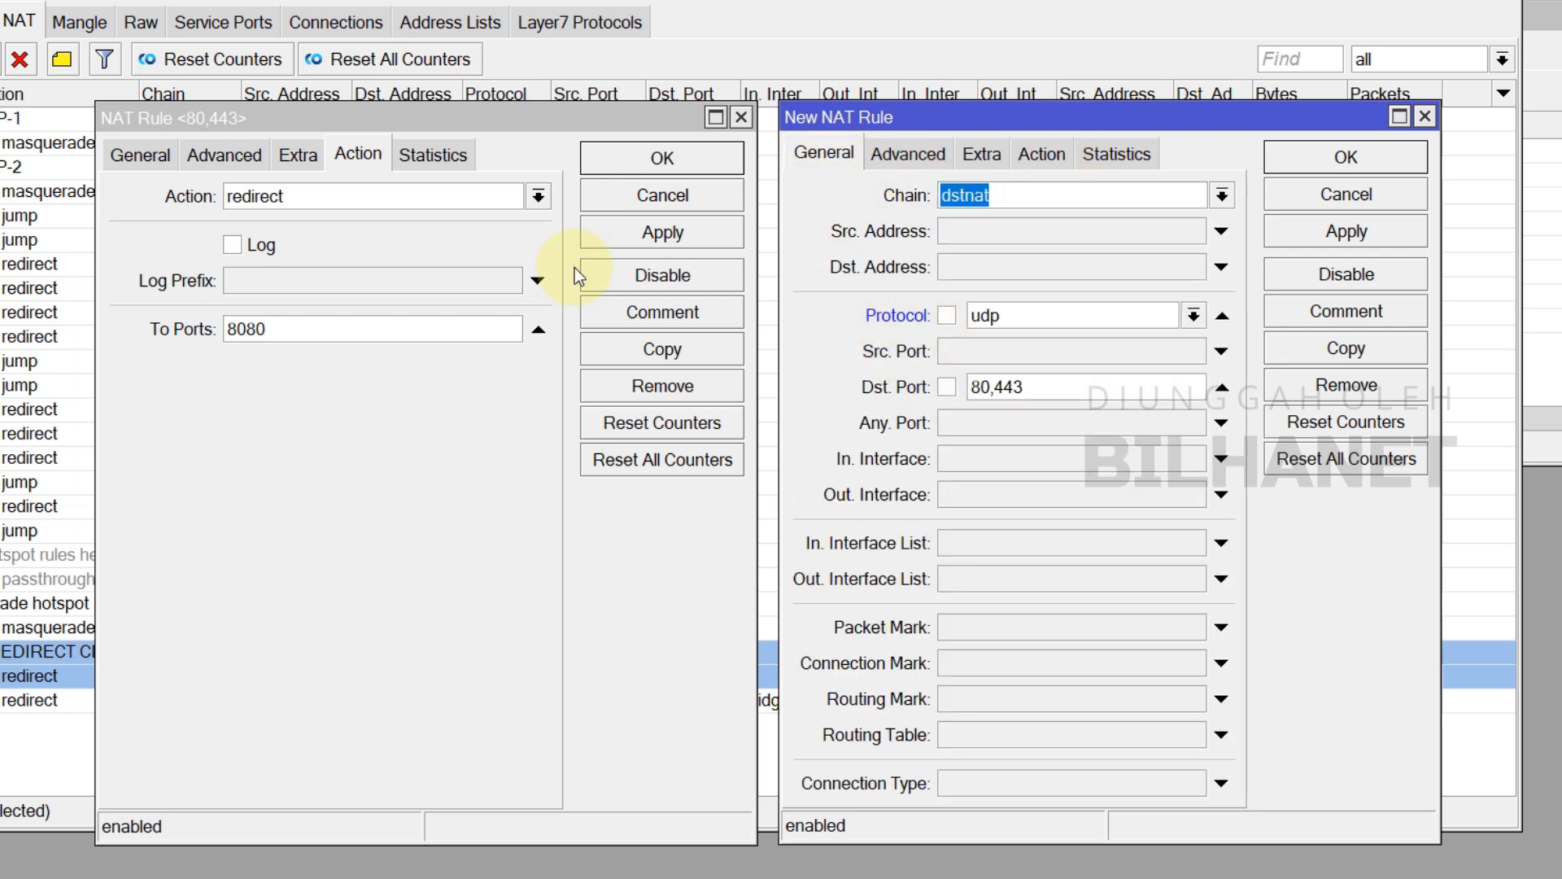
pyautogui.click(139, 153)
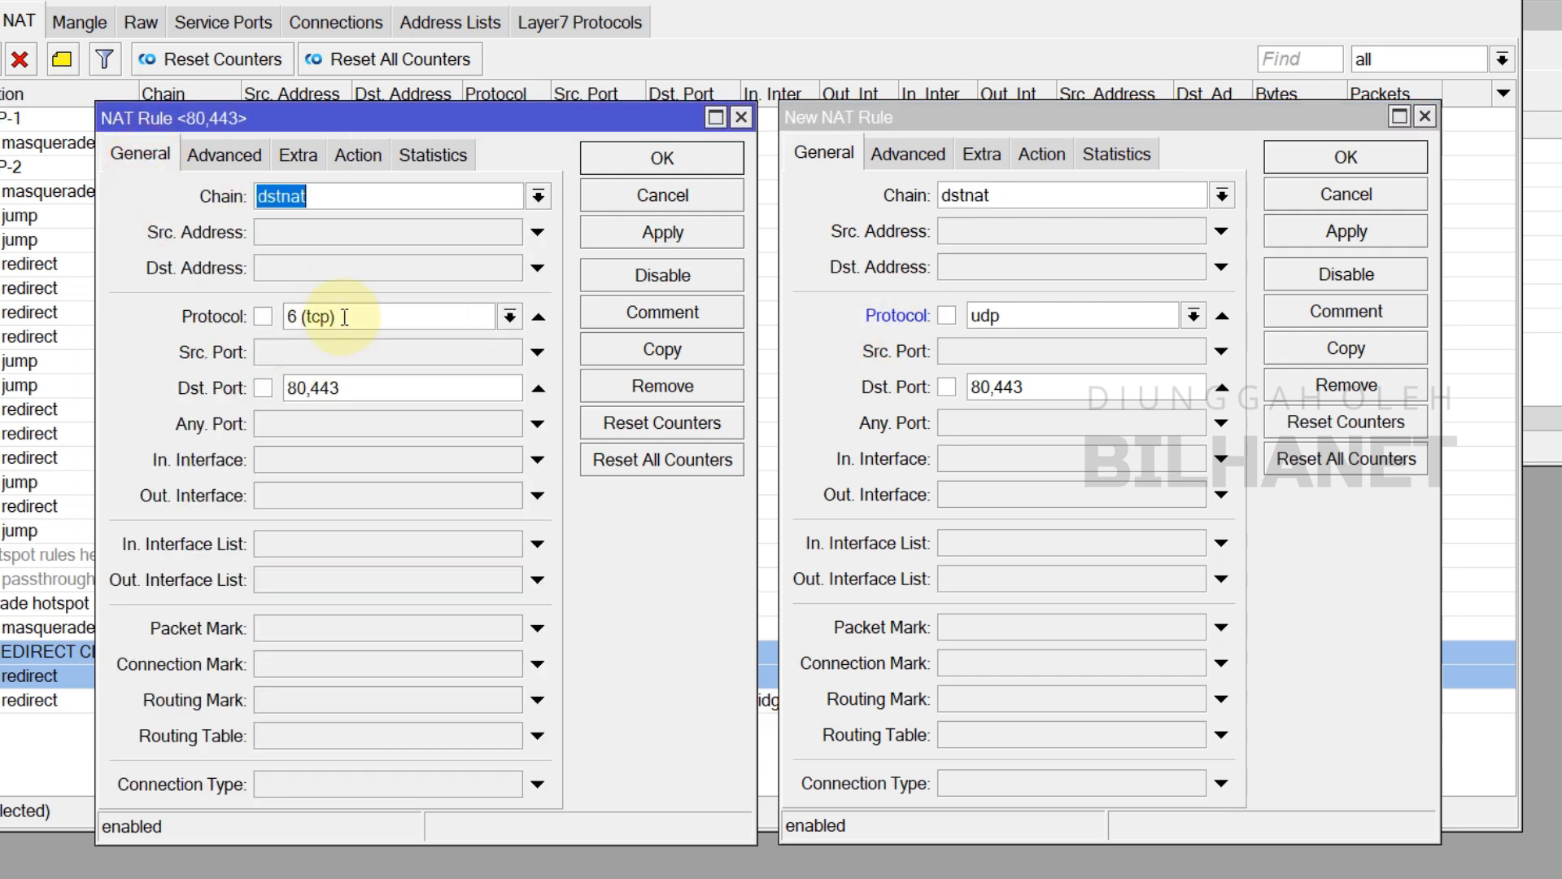
pyautogui.click(904, 317)
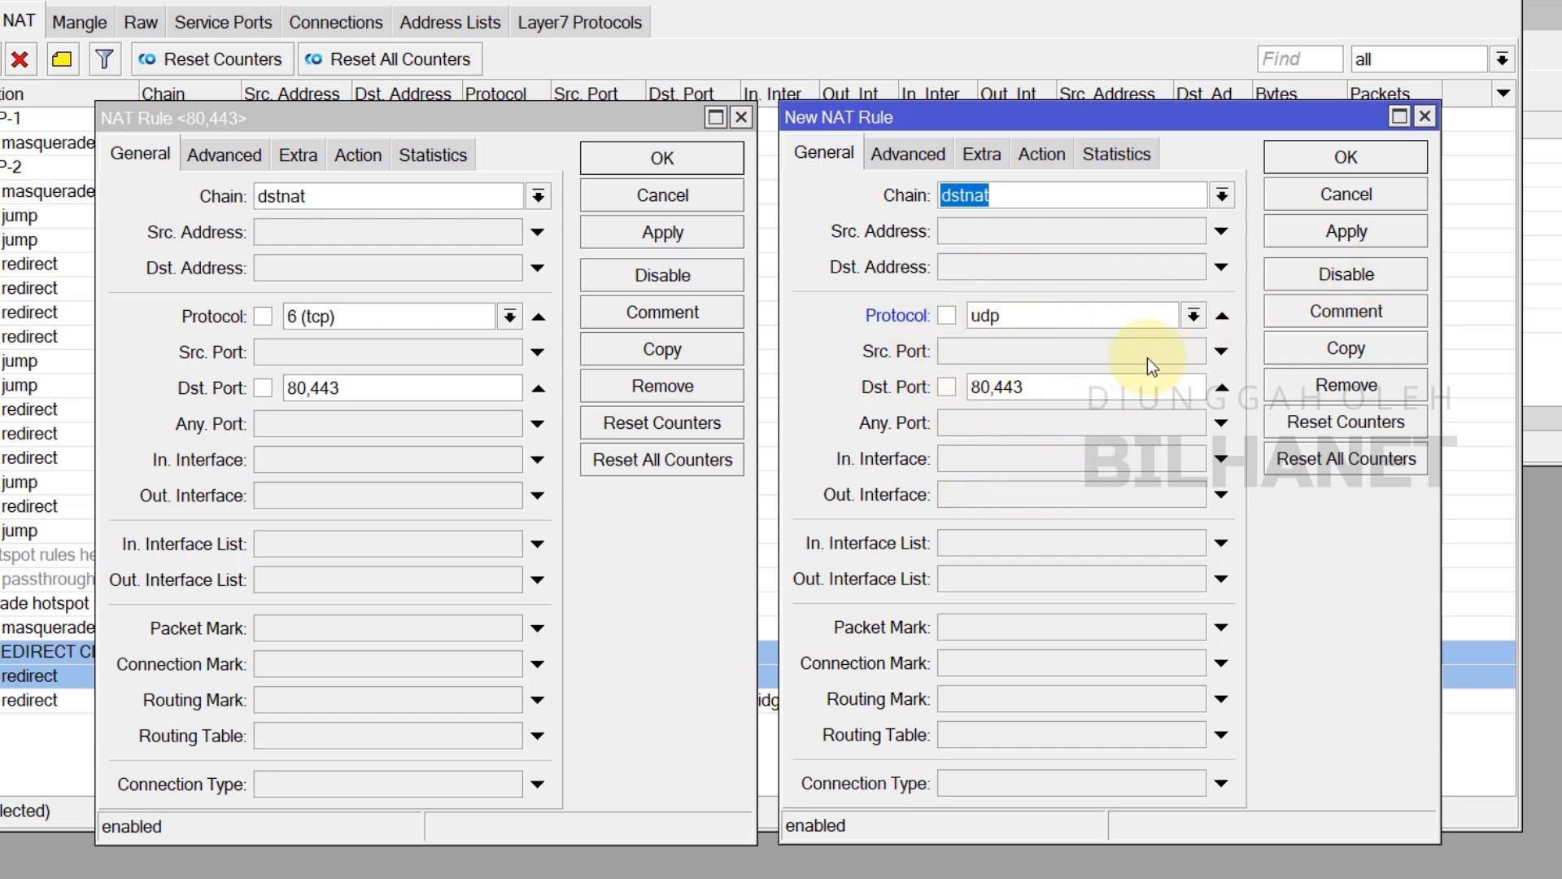
pyautogui.moveTo(1041, 123)
pyautogui.mouseDown()
pyautogui.moveTo(1106, 125)
pyautogui.moveTo(1026, 124)
pyautogui.mouseUp()
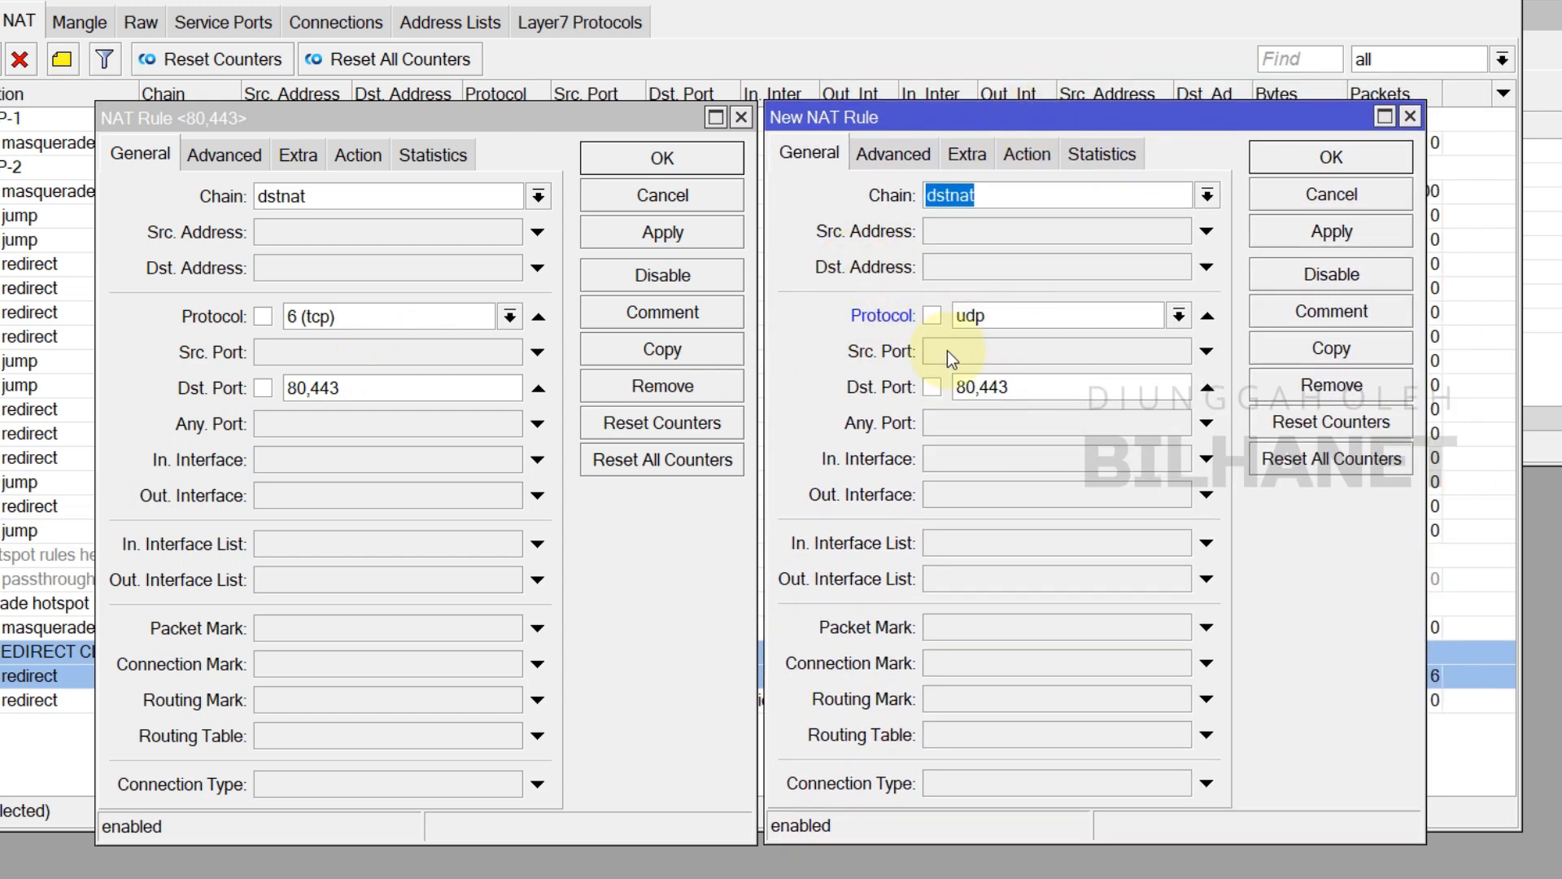
# Apply and save the udp redirect rule, close the original rule, and check both NOTIF REDIRECT CLIENT ISOLIR entries in the NAT list
pyautogui.click(1368, 236)
pyautogui.click(1349, 164)
pyautogui.click(738, 162)
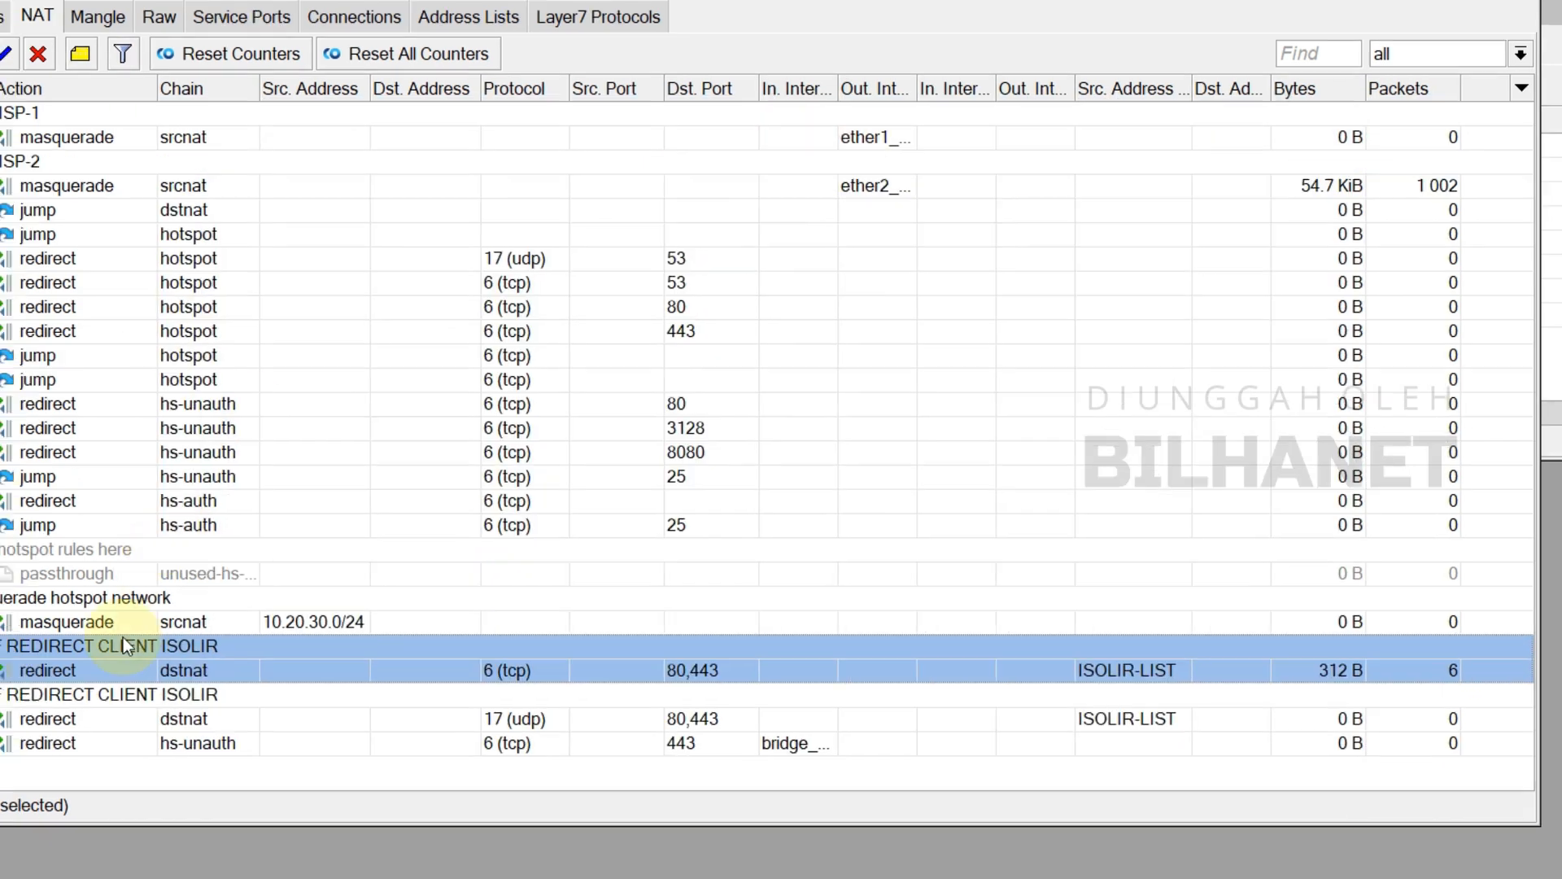
pyautogui.click(159, 723)
pyautogui.click(801, 582)
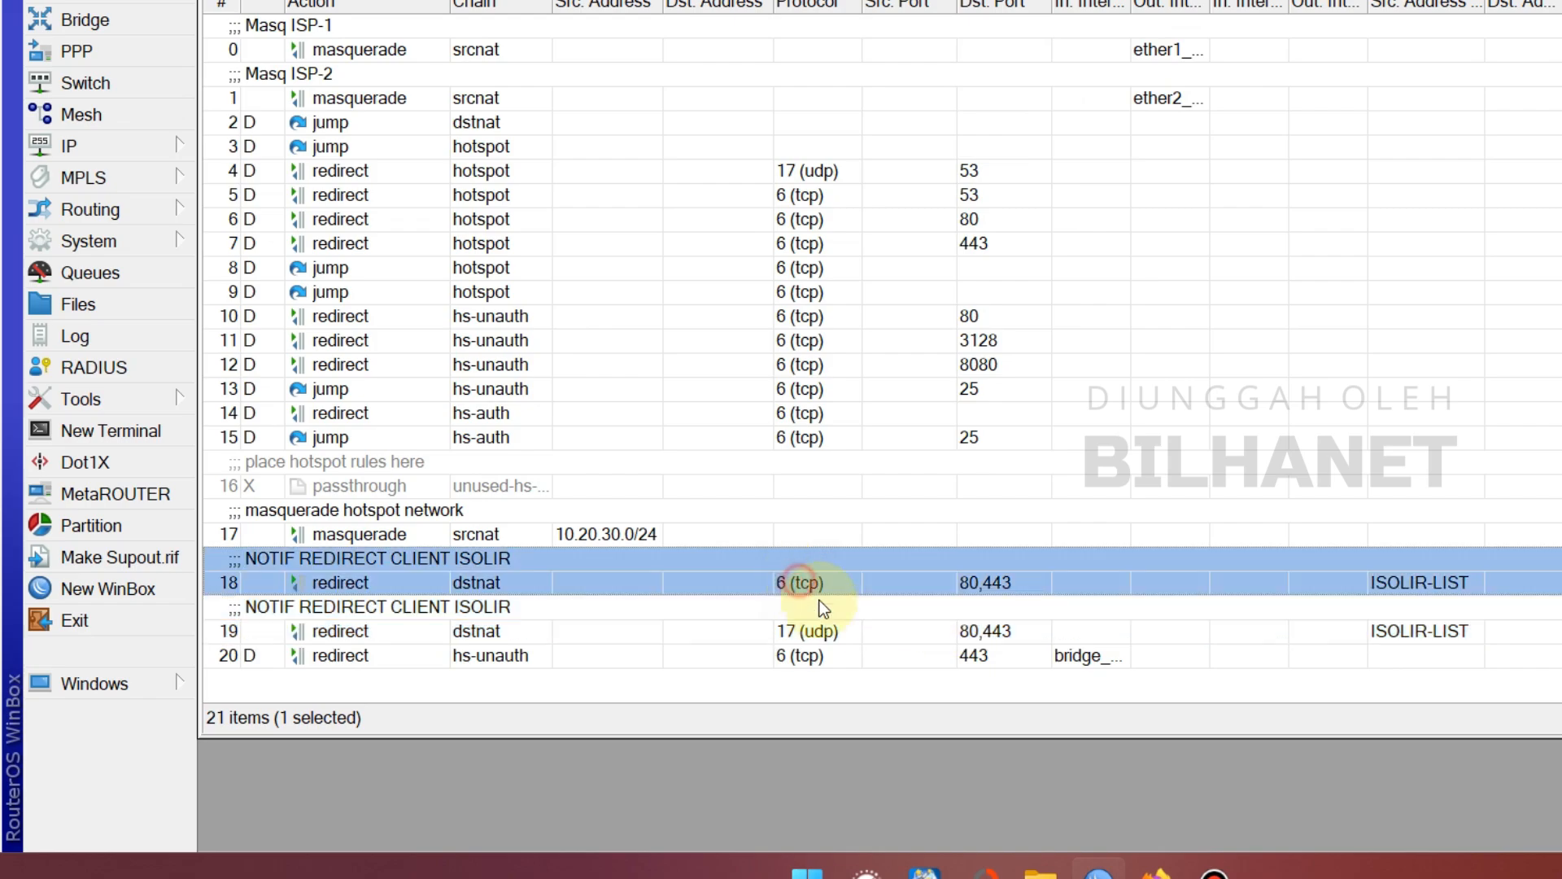
pyautogui.click(814, 631)
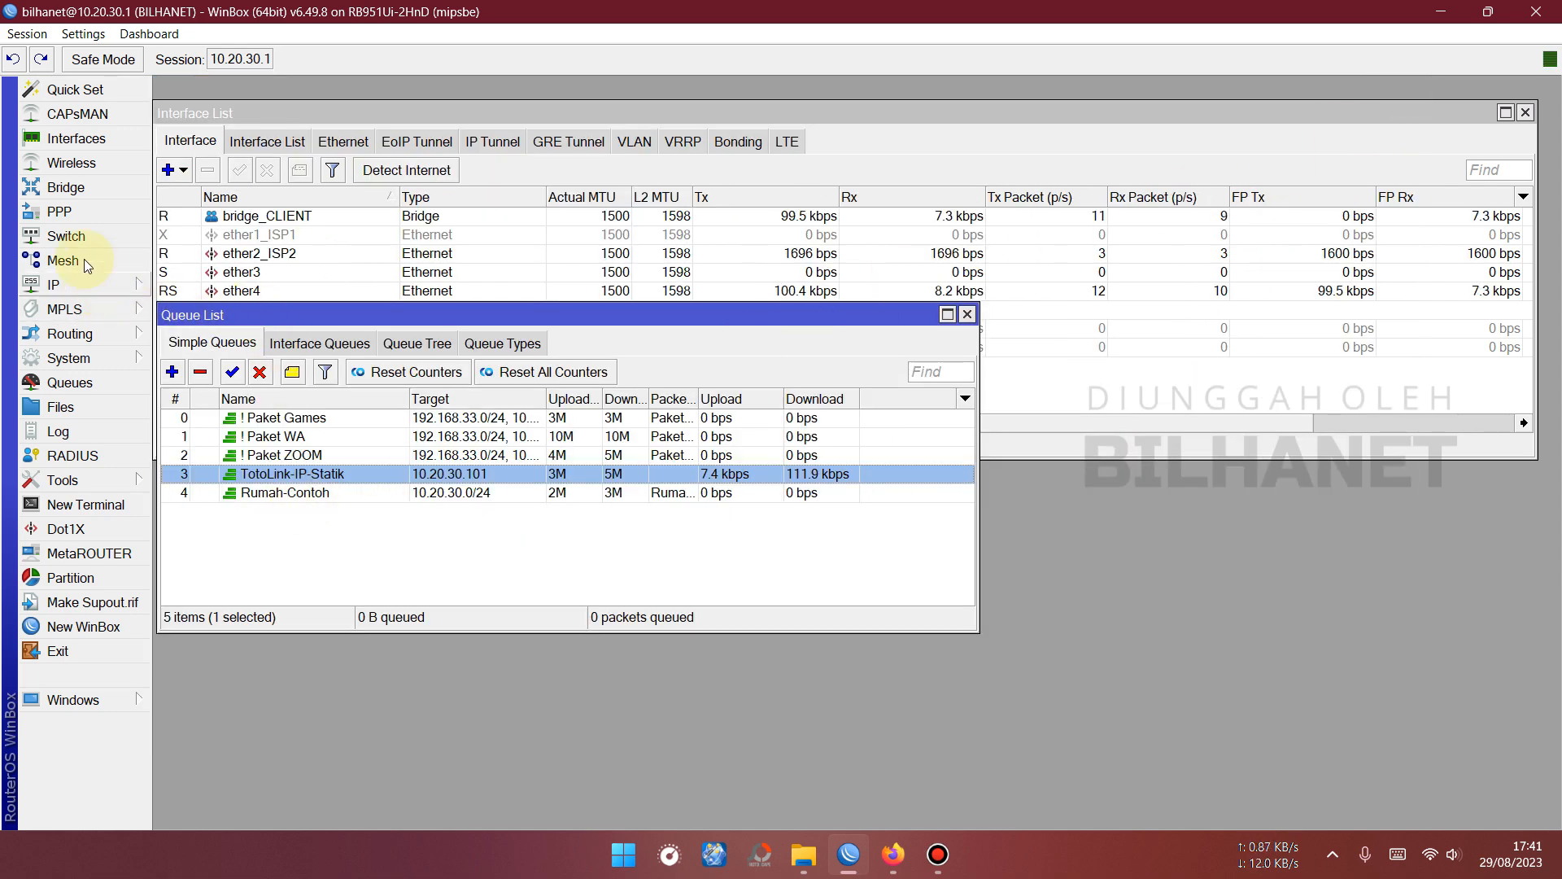
# Open the web proxy's access list and disable the Isolir Hotspot rule
pyautogui.click(96, 286)
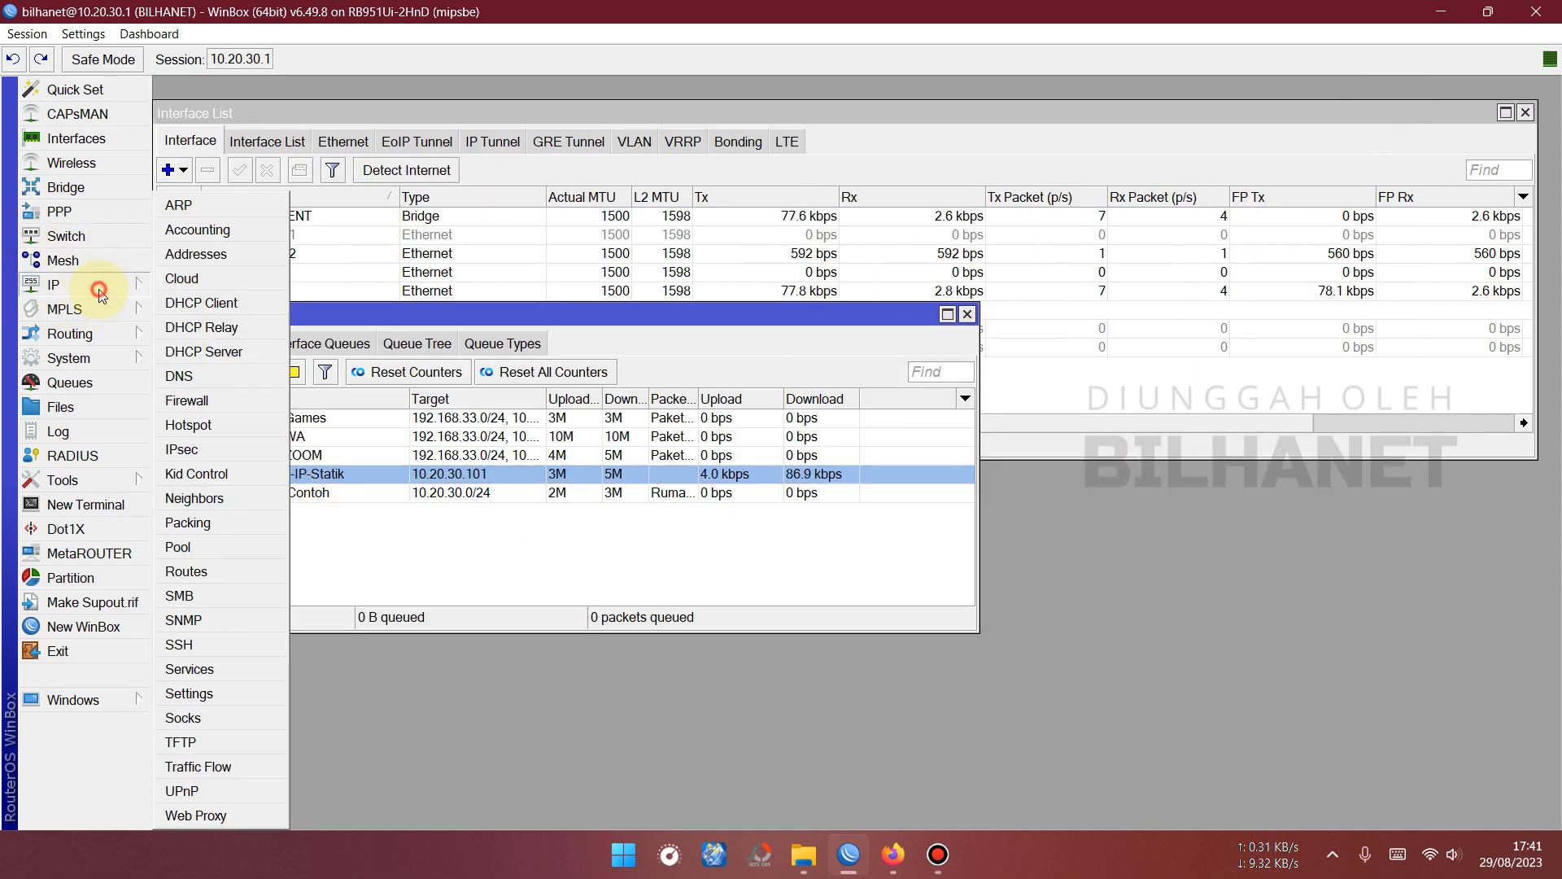
pyautogui.click(217, 816)
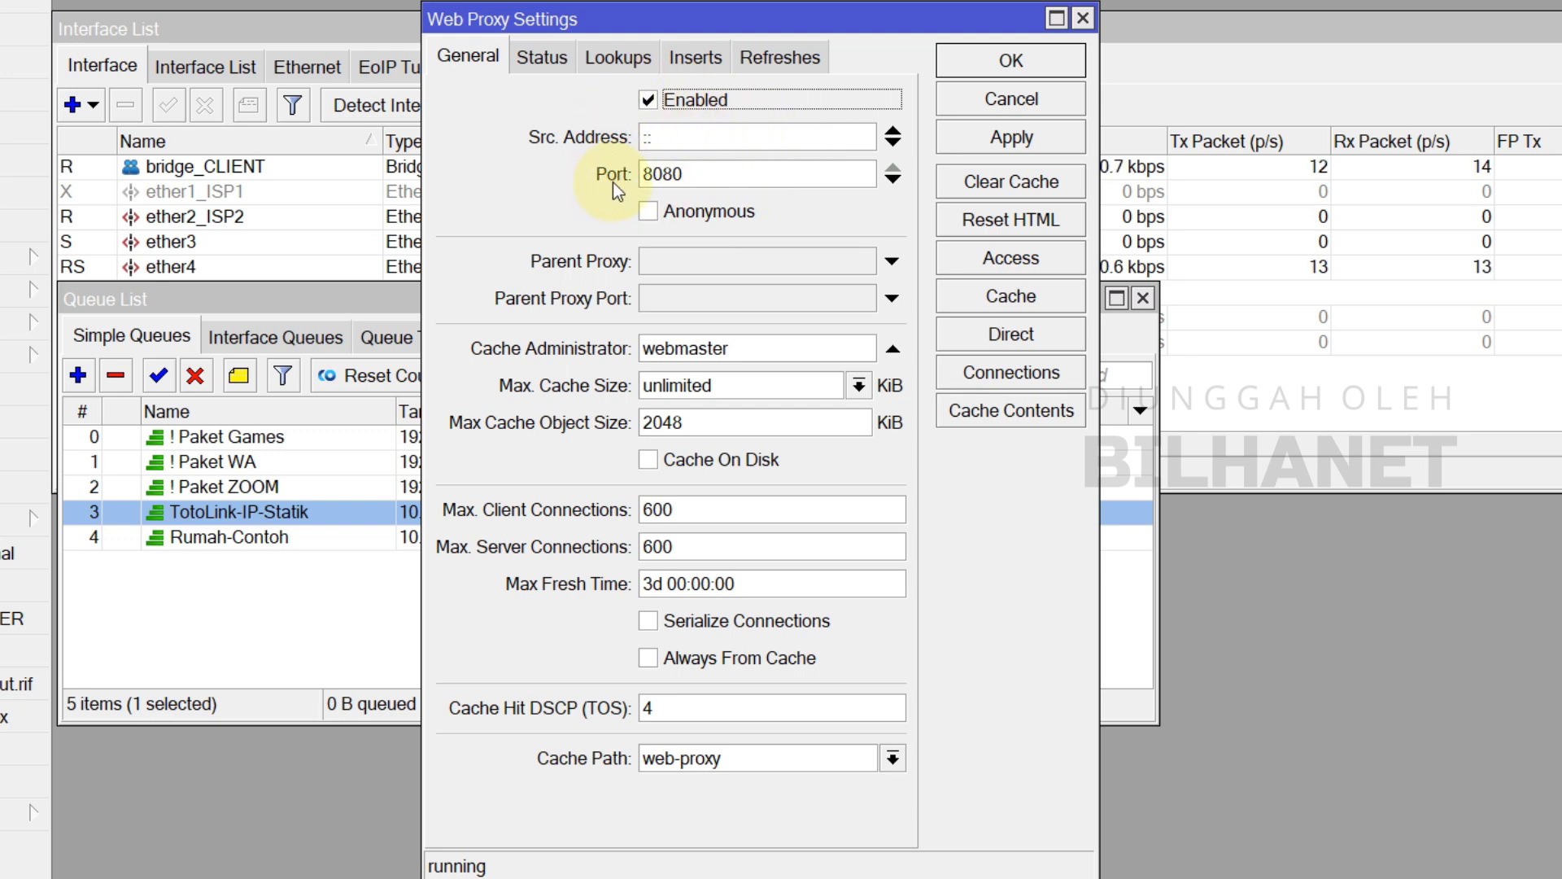
pyautogui.click(1011, 258)
pyautogui.moveTo(911, 336); pyautogui.dragTo(884, 359)
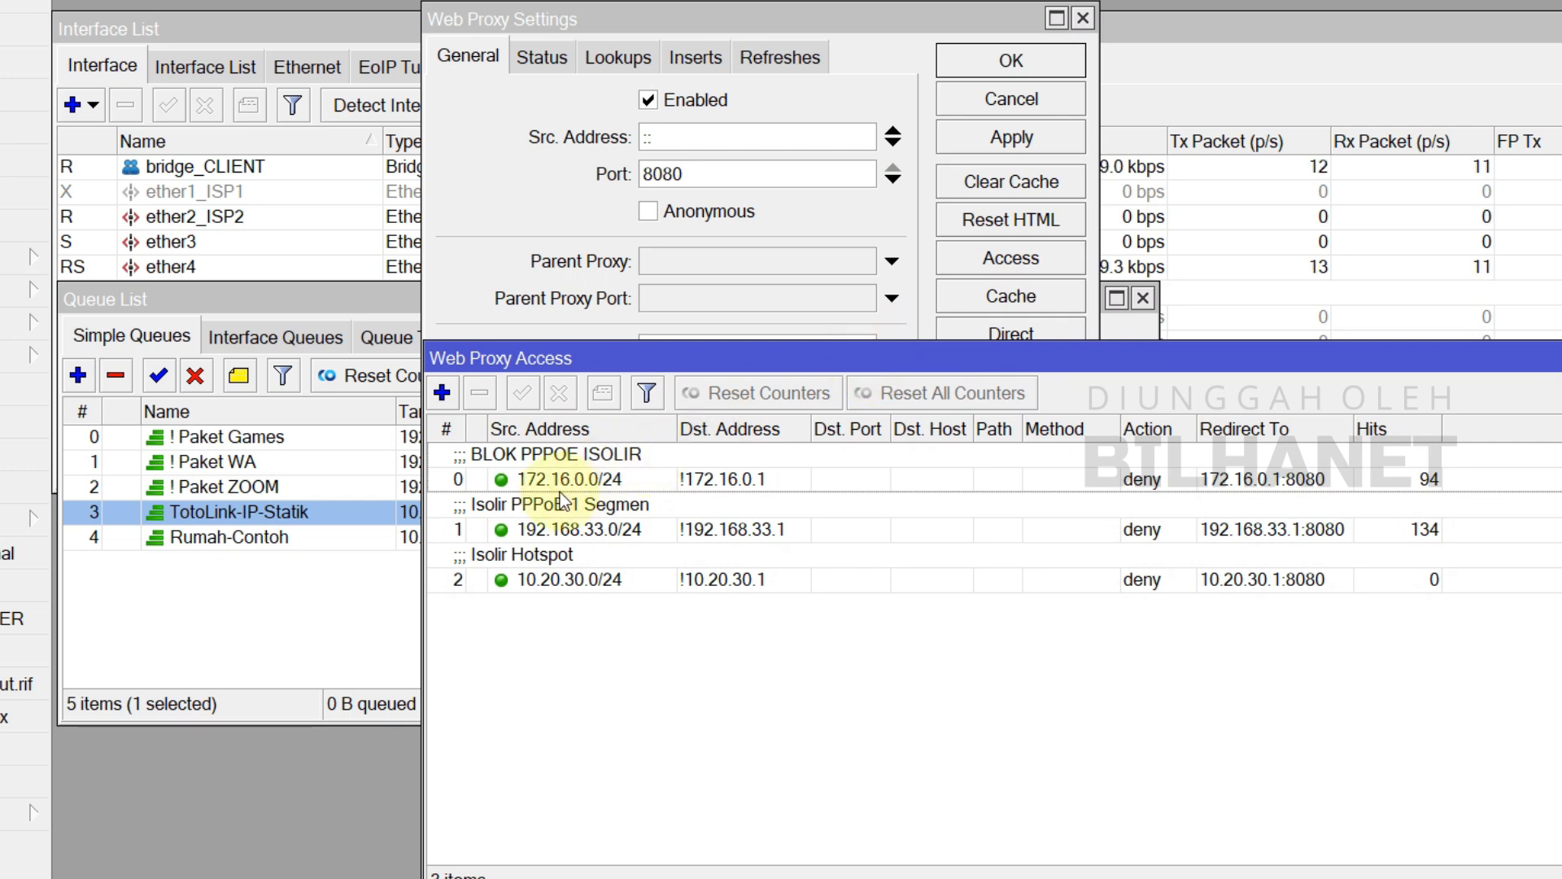
pyautogui.click(549, 583)
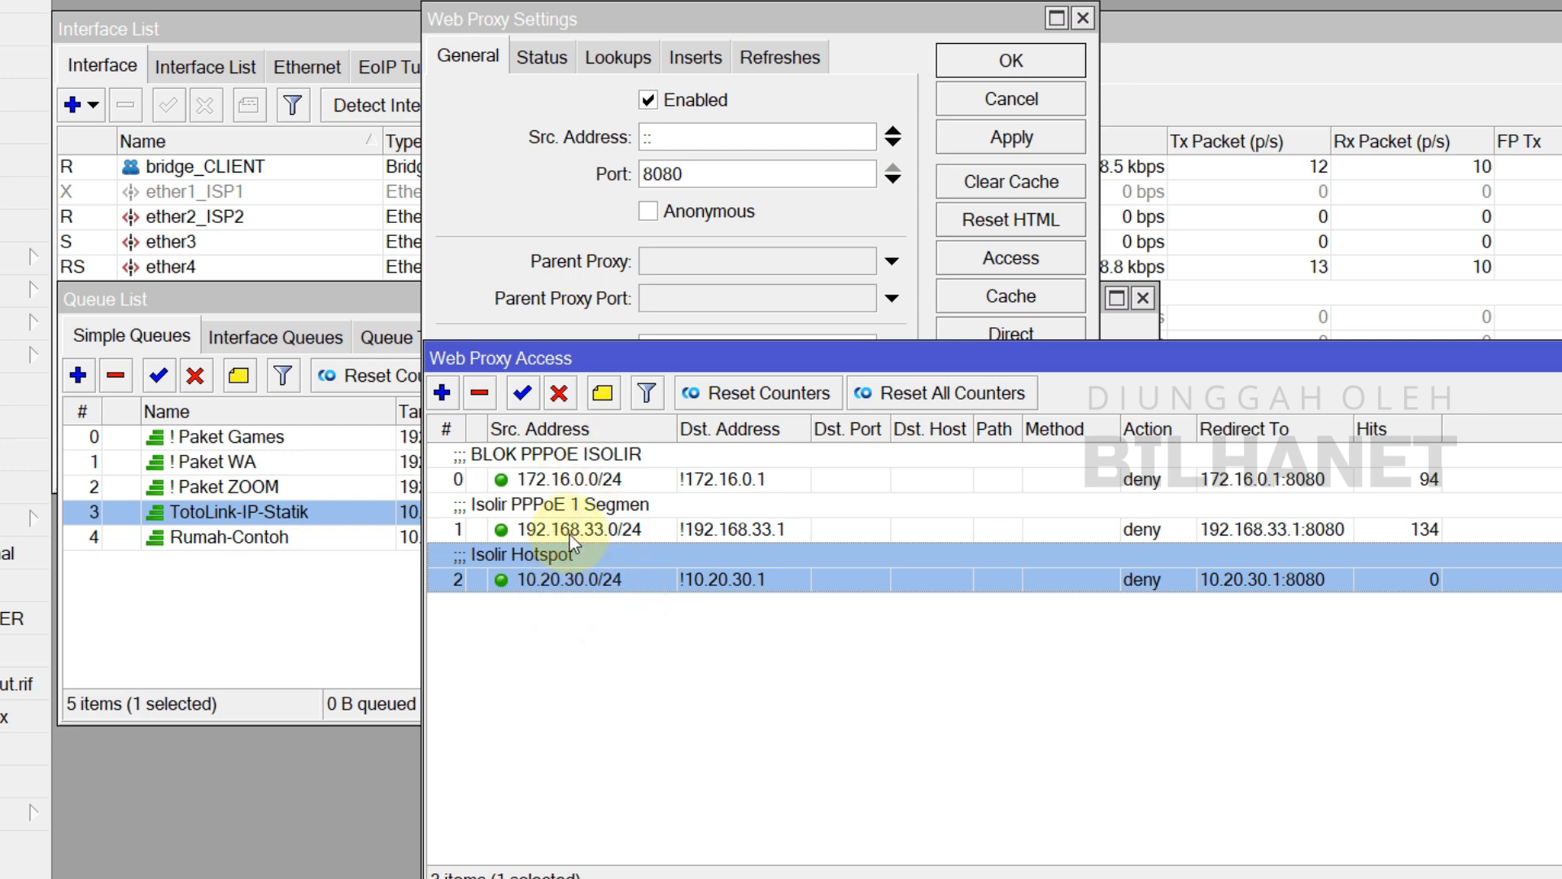
pyautogui.click(559, 392)
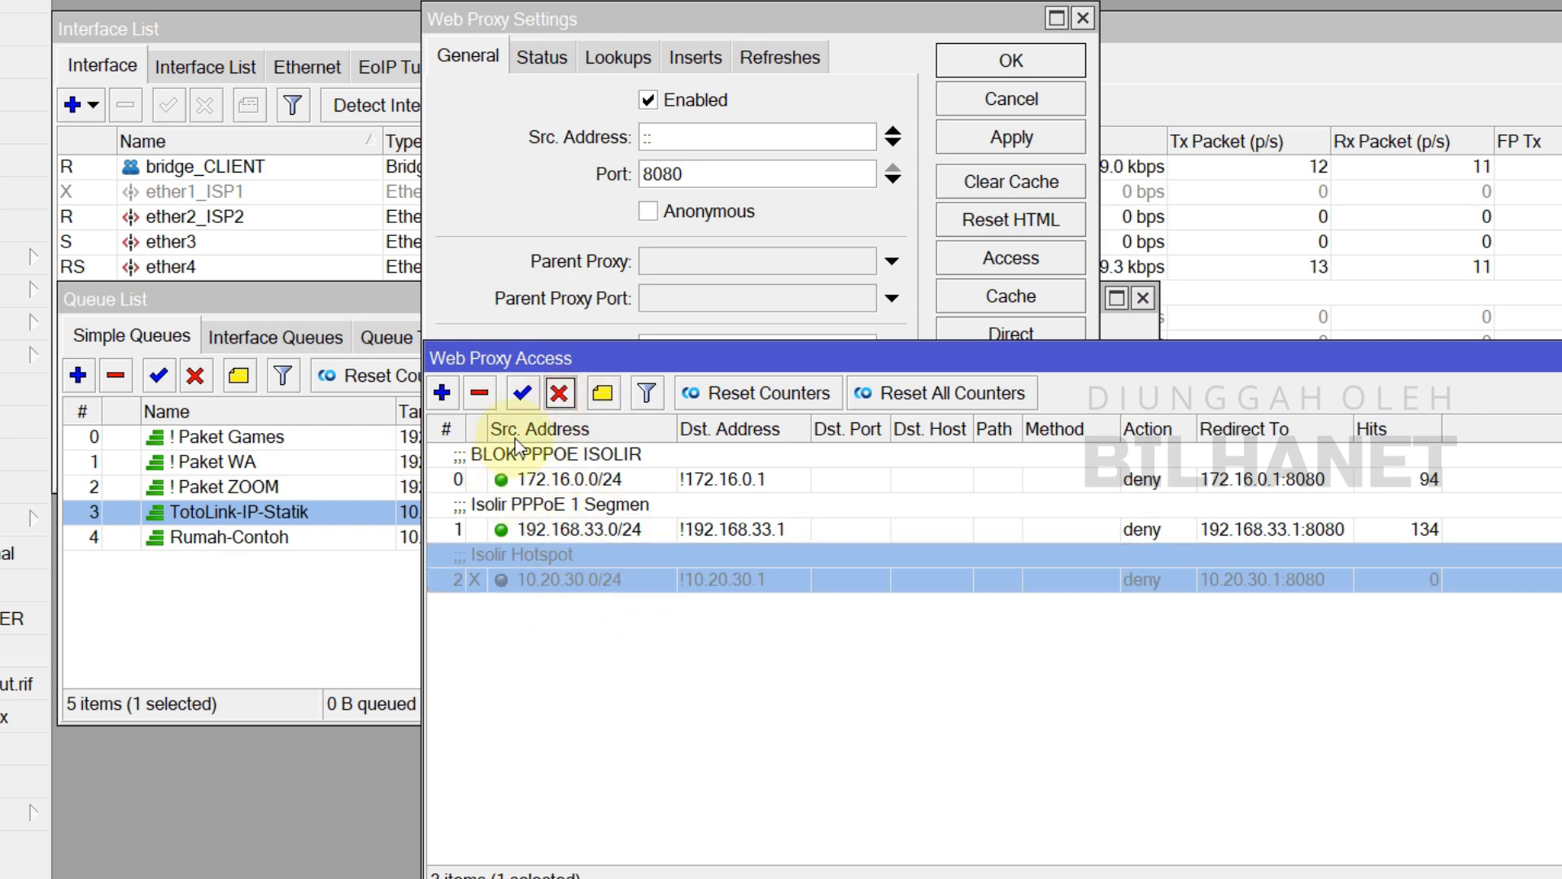
# Start a new web proxy access rule with source address 10.20.30.0/24
pyautogui.click(444, 394)
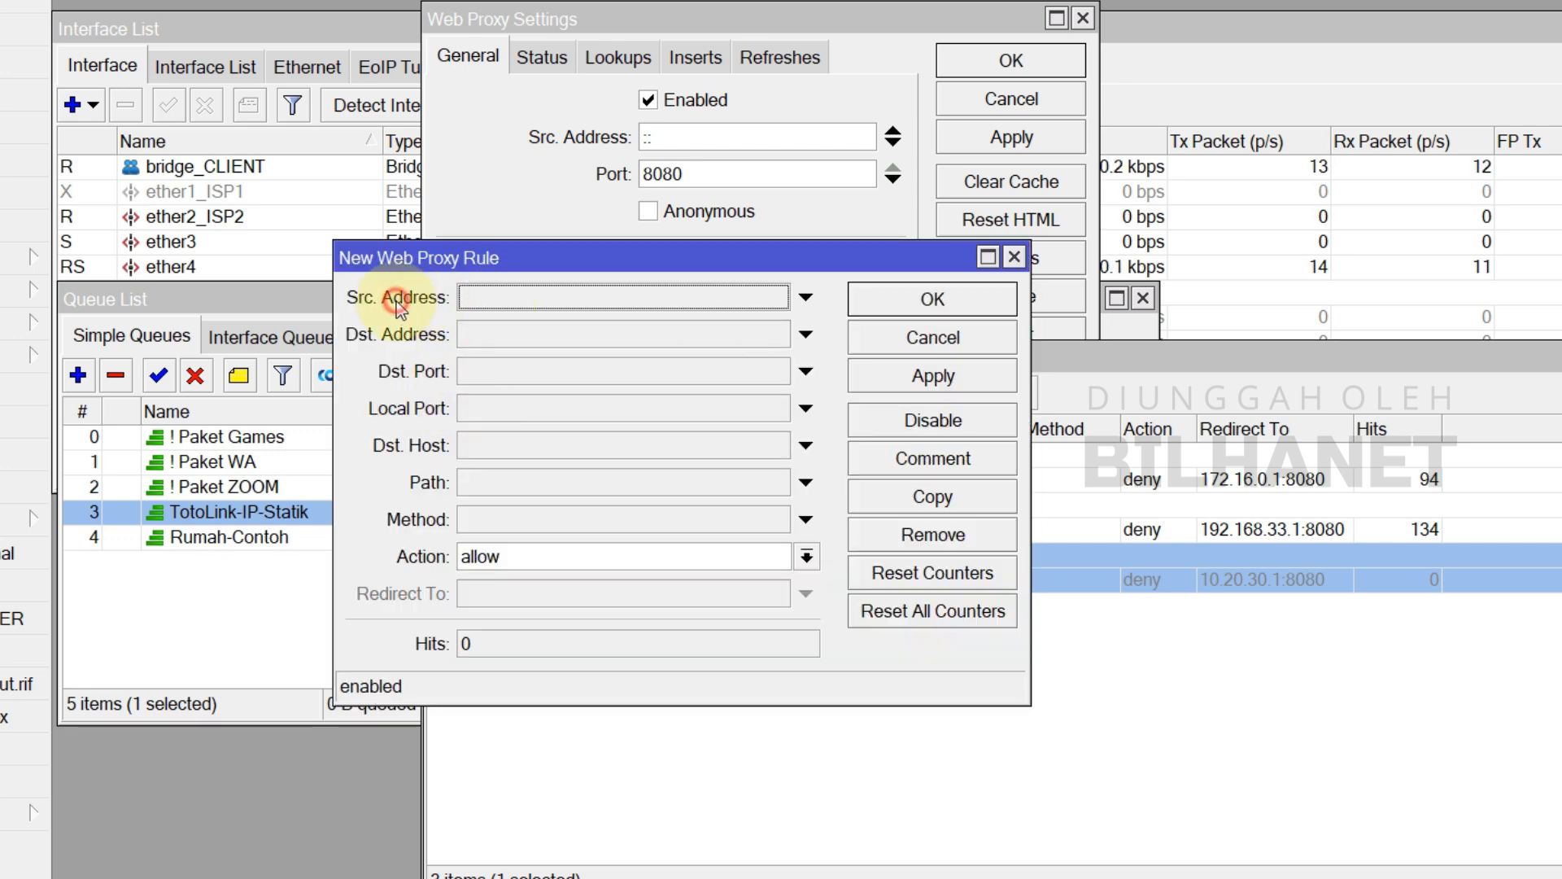
pyautogui.moveTo(435, 258); pyautogui.dragTo(526, 276)
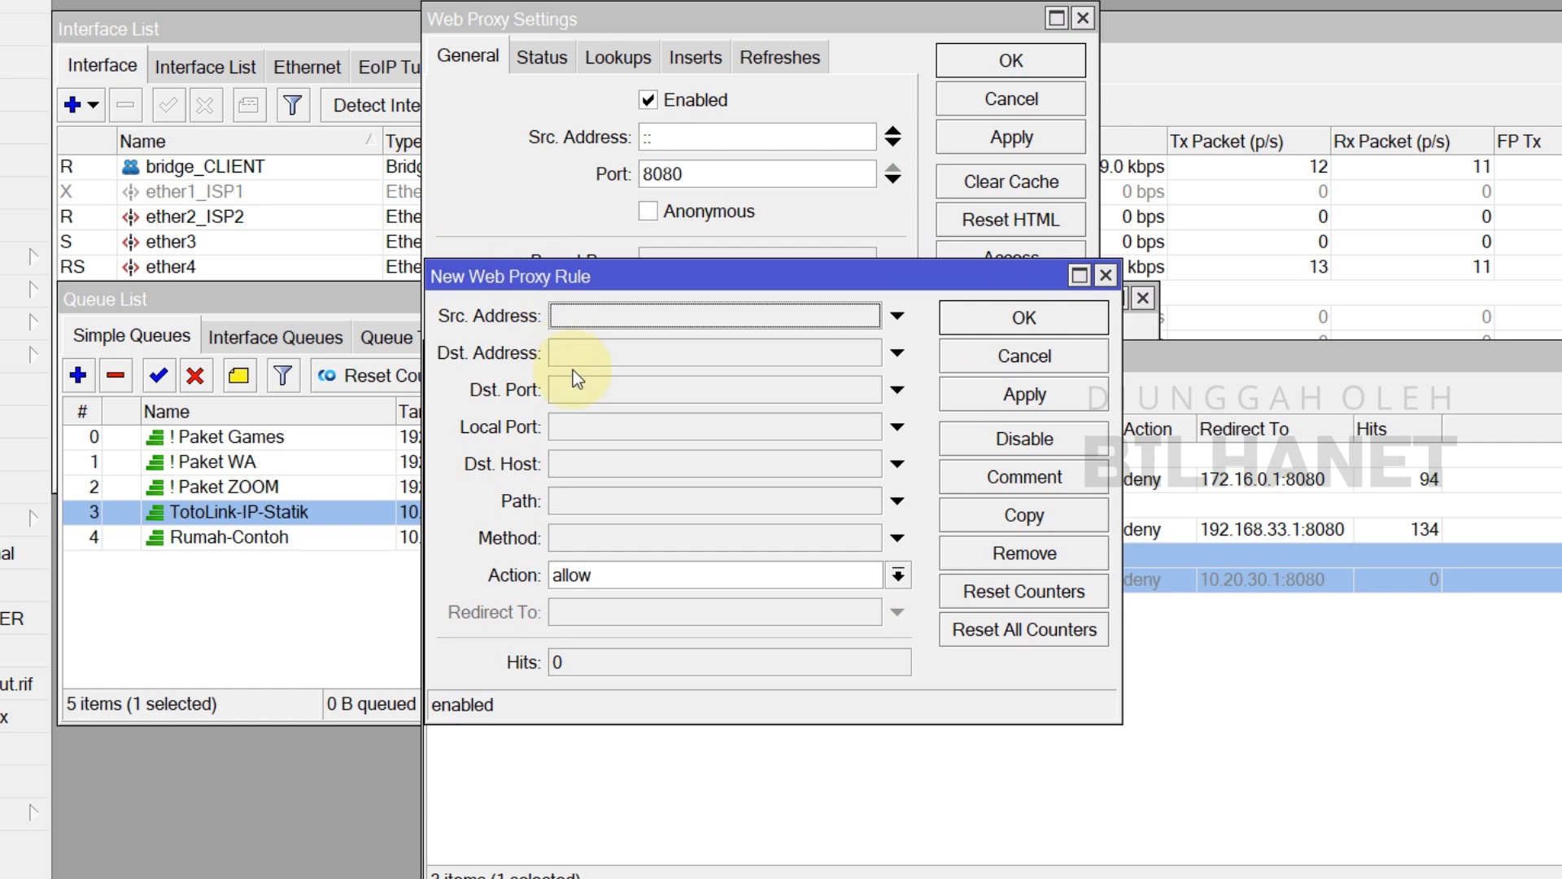
pyautogui.click(591, 317)
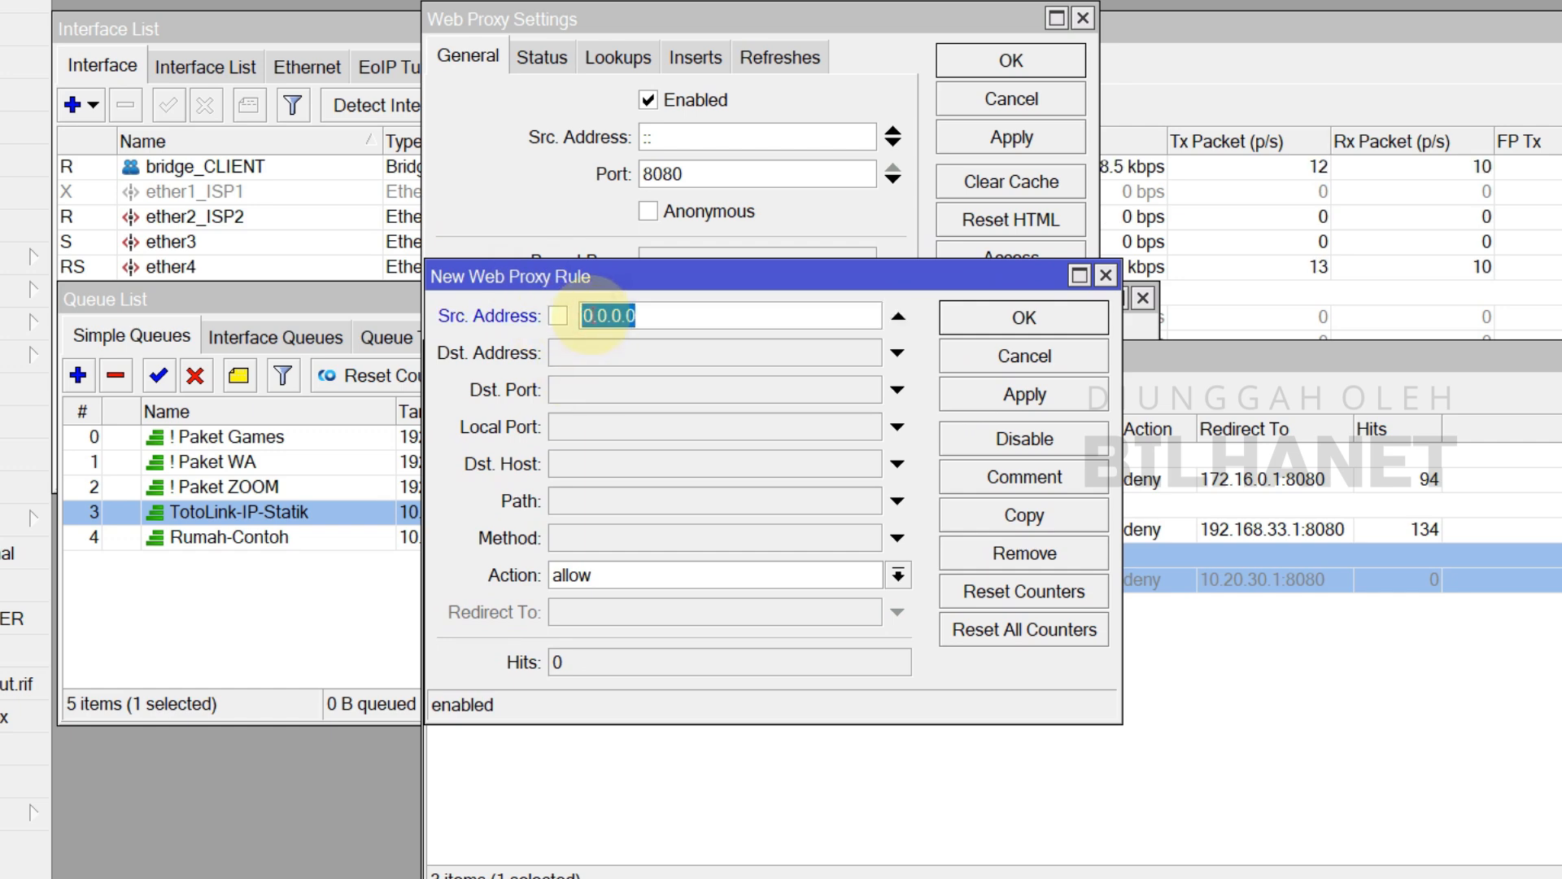
pyautogui.write('10.20.30.0/24')
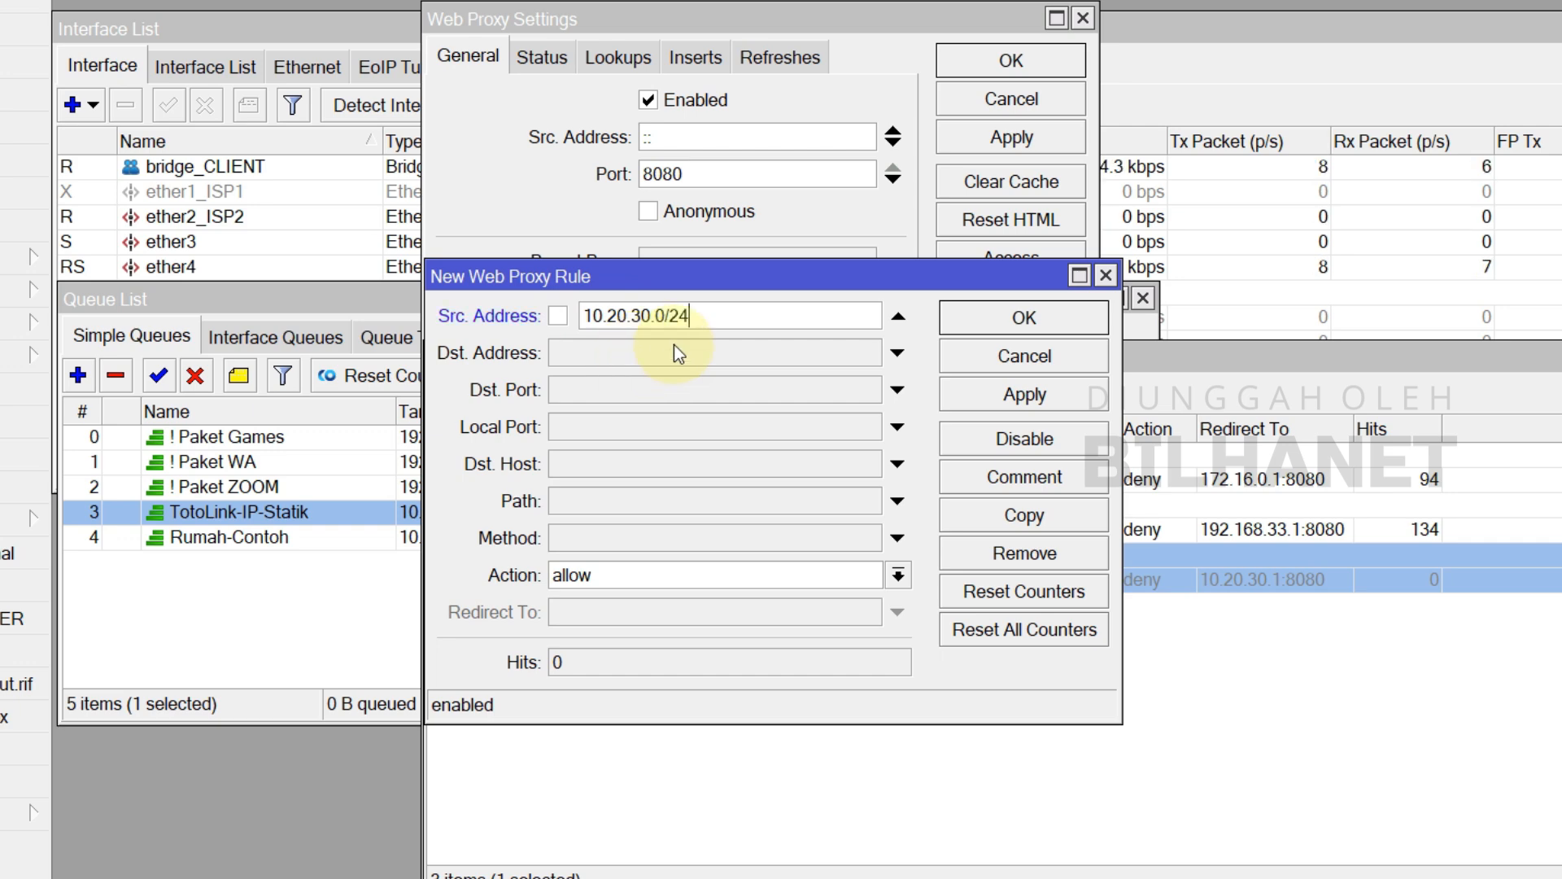
pyautogui.moveTo(708, 317); pyautogui.dragTo(583, 317)
pyautogui.click(693, 315)
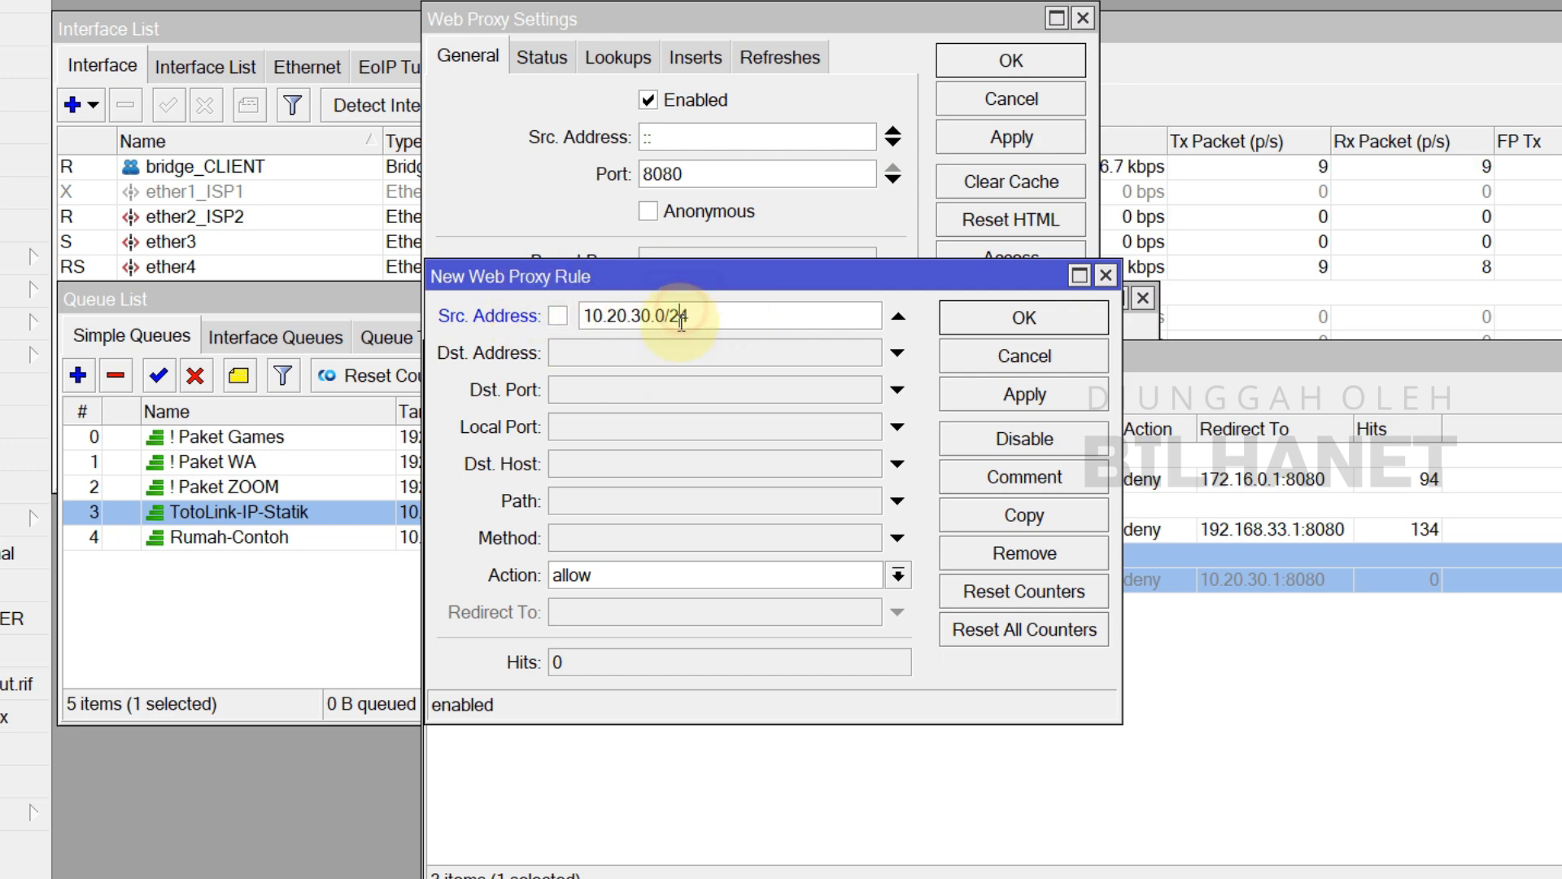
# Set the web proxy rule's destination address to 10.20.30.1 and negate it
pyautogui.click(625, 358)
pyautogui.click(559, 352)
pyautogui.click(585, 315)
pyautogui.moveTo(585, 313); pyautogui.dragTo(580, 384)
pyautogui.rightClick(688, 317)
pyautogui.click(722, 358)
pyautogui.rightClick(616, 356)
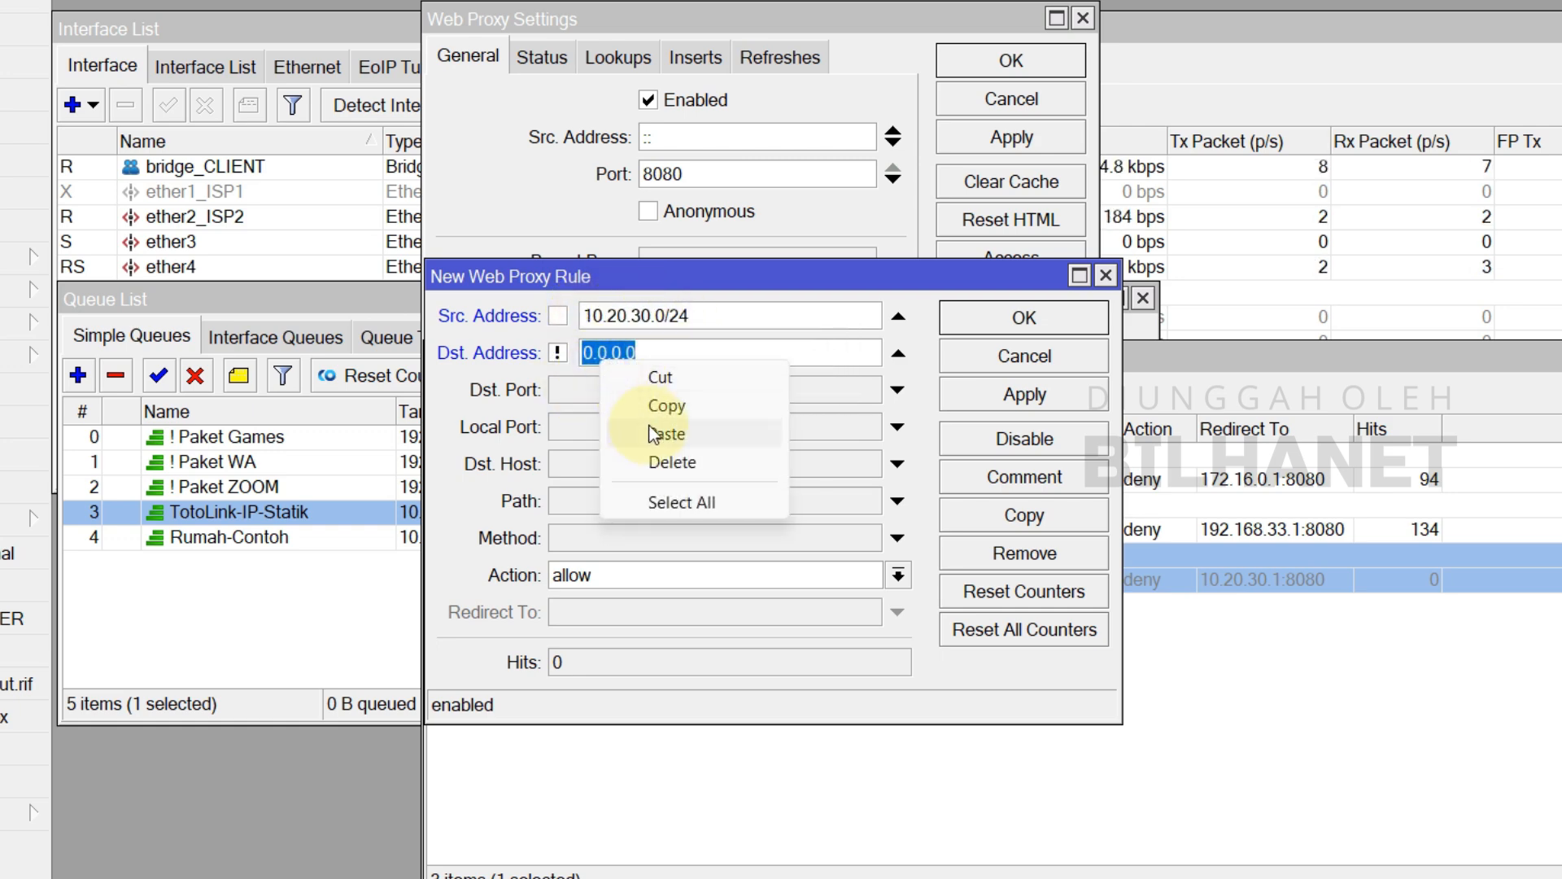
pyautogui.click(655, 432)
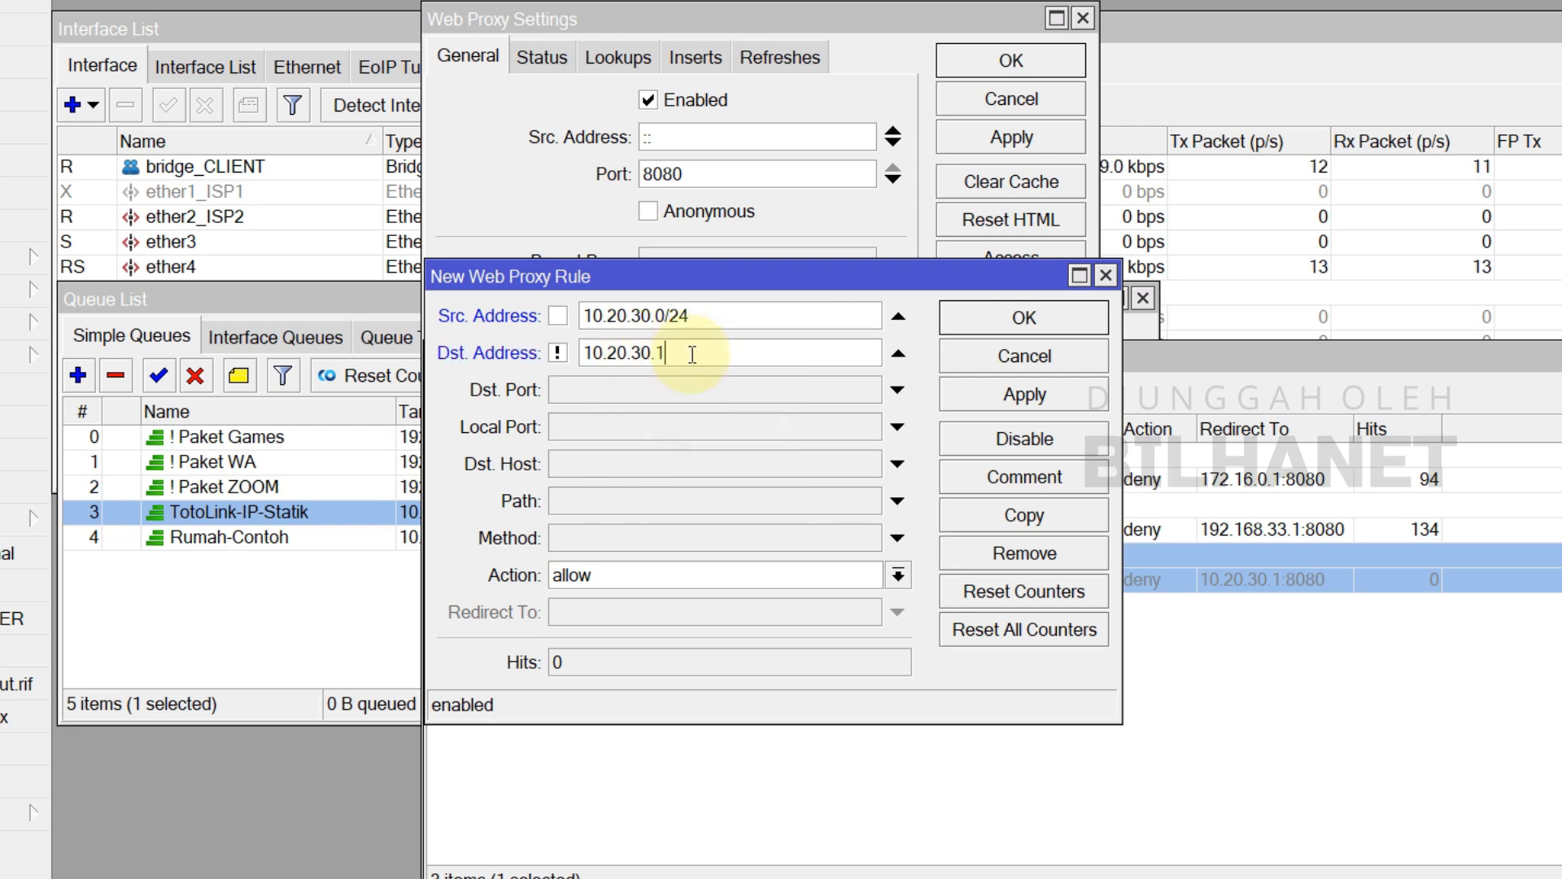
pyautogui.doubleClick(692, 354)
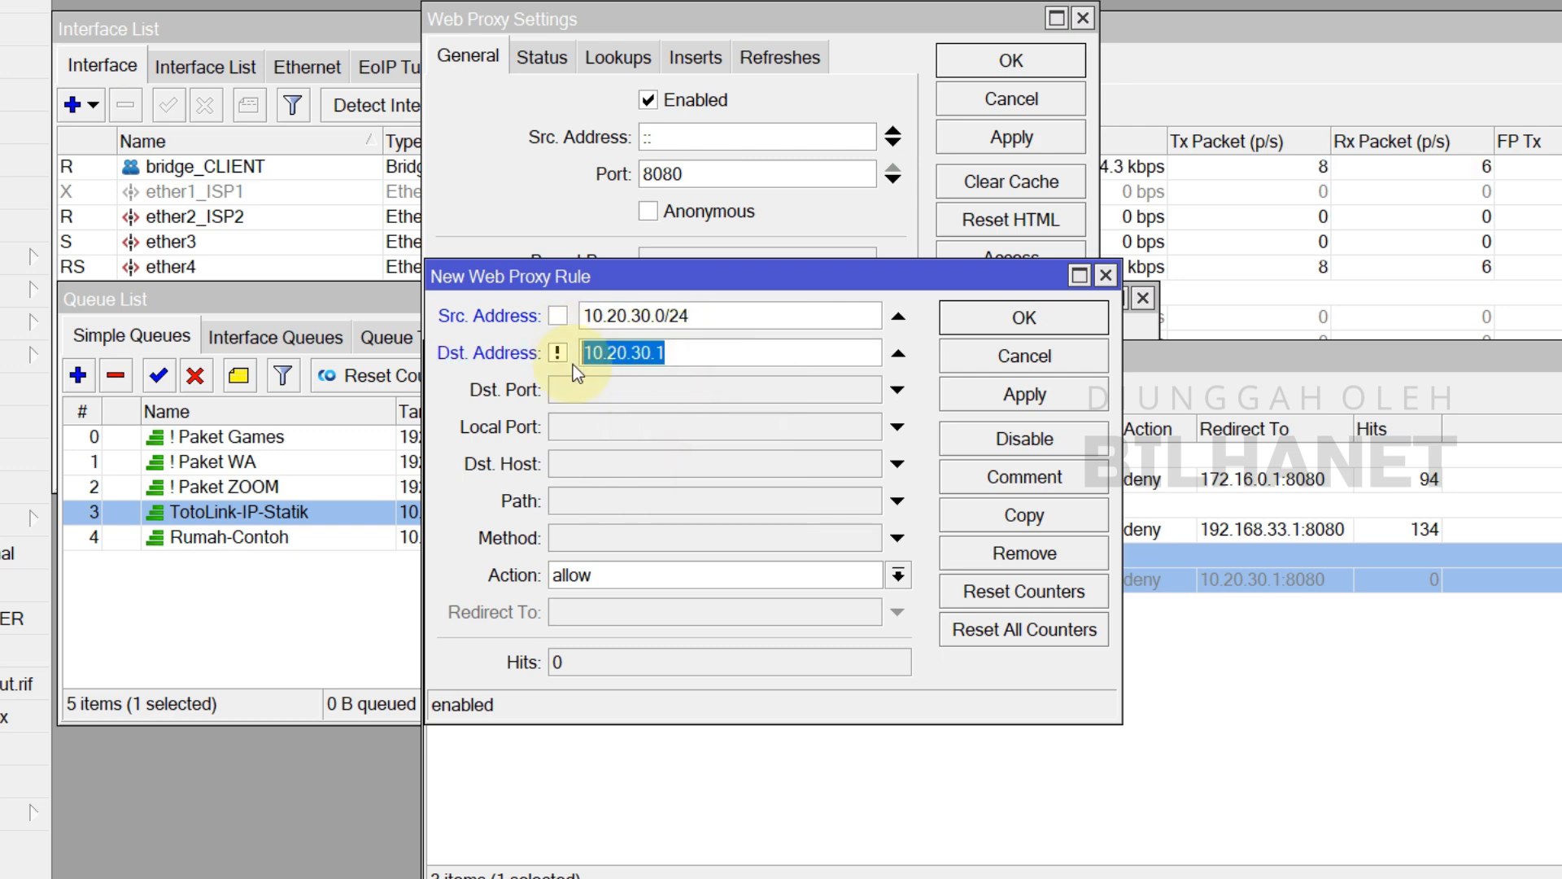
pyautogui.click(707, 353)
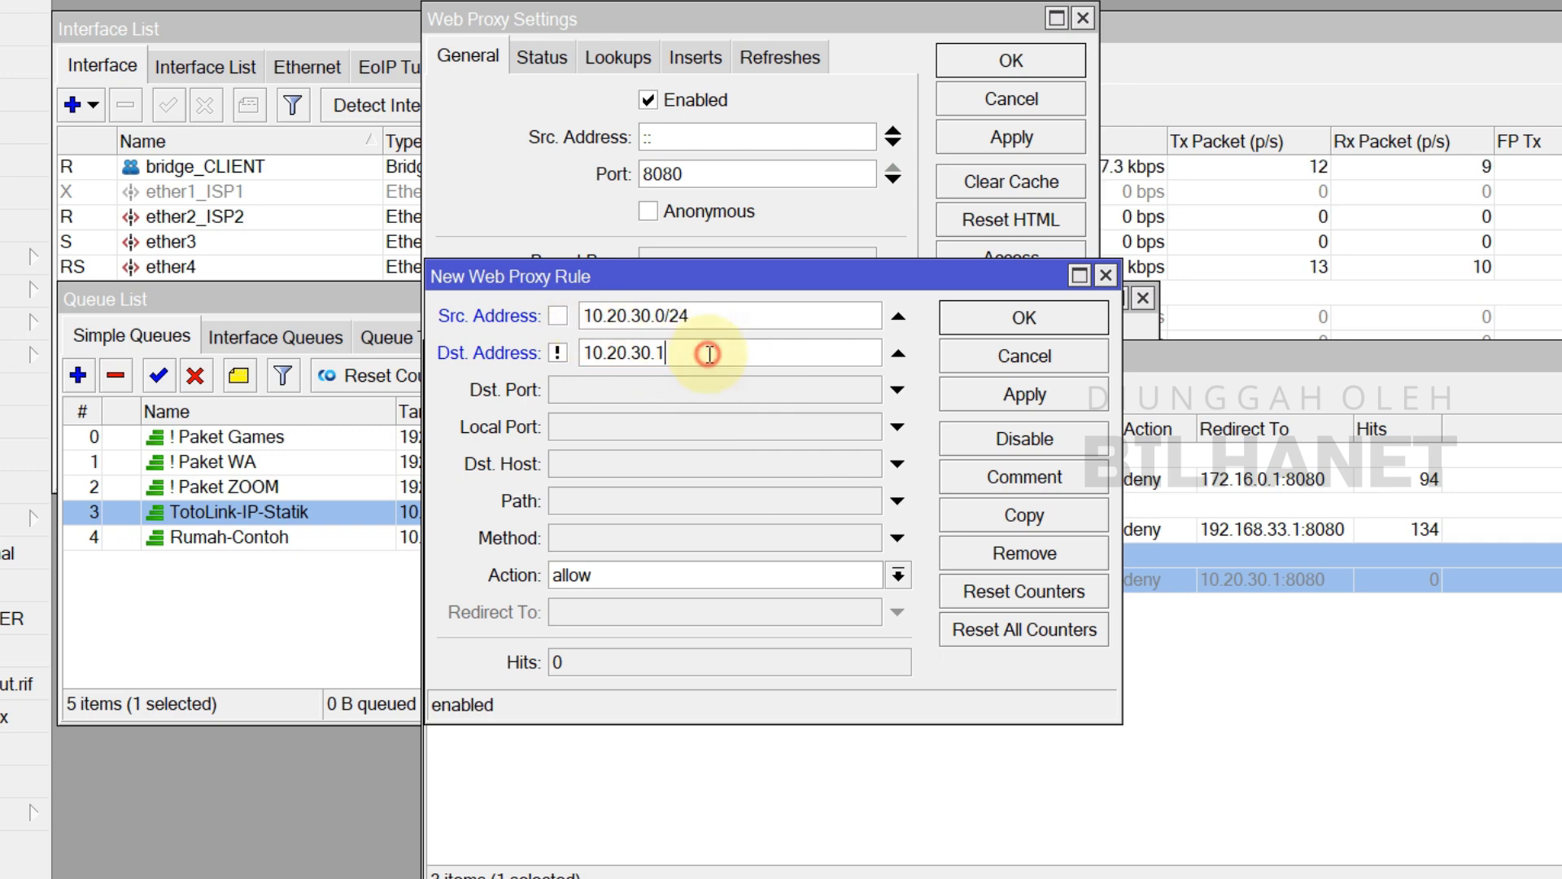
# Set the web proxy rule's action to deny
pyautogui.click(586, 576)
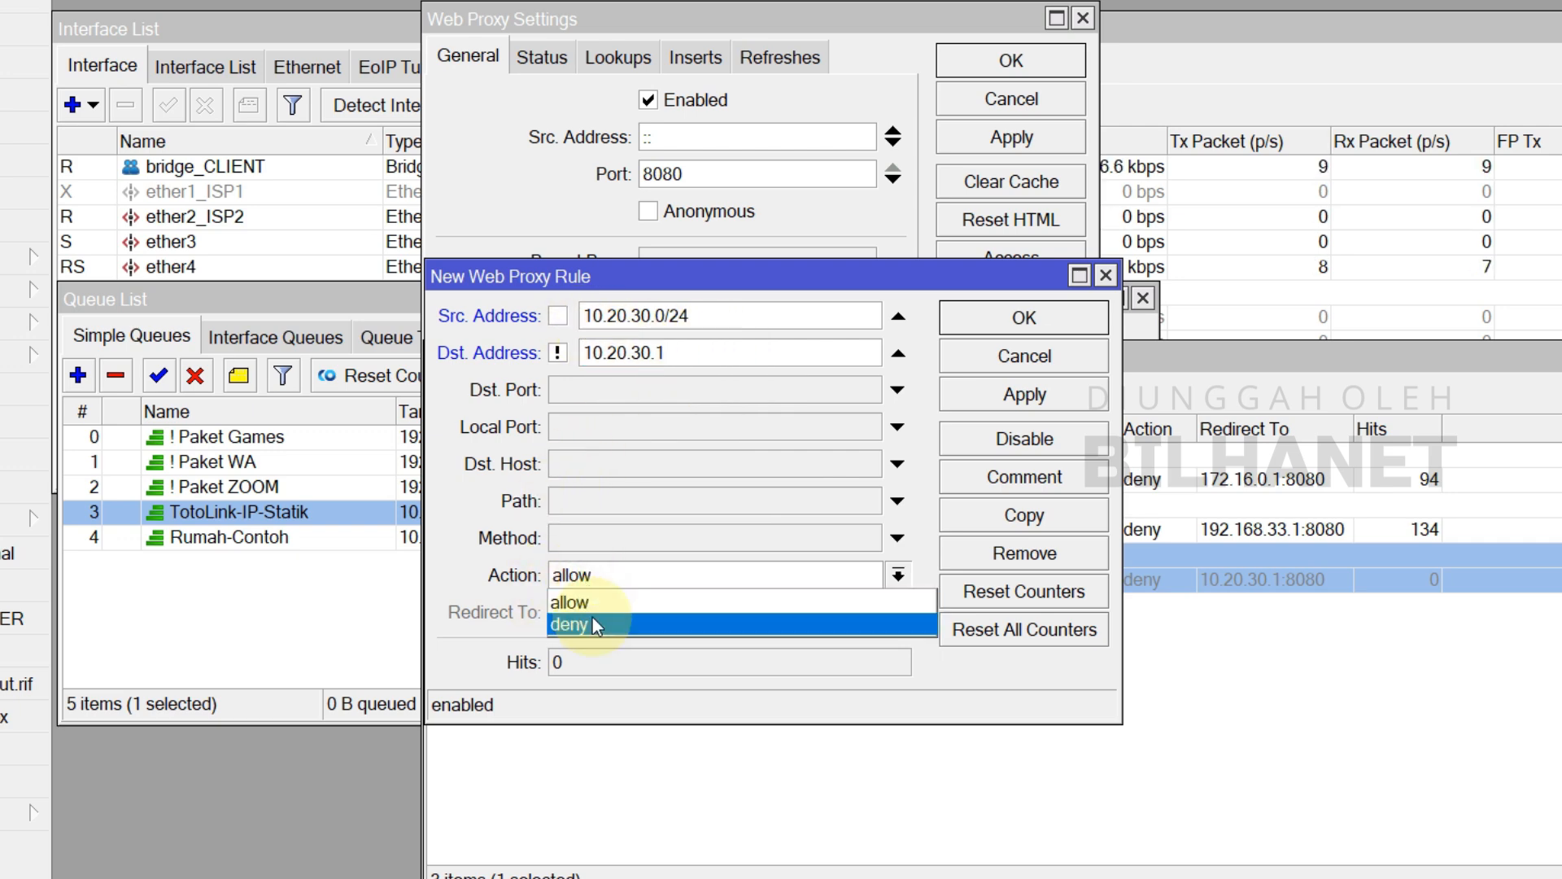
pyautogui.click(593, 617)
pyautogui.click(627, 582)
pyautogui.click(626, 583)
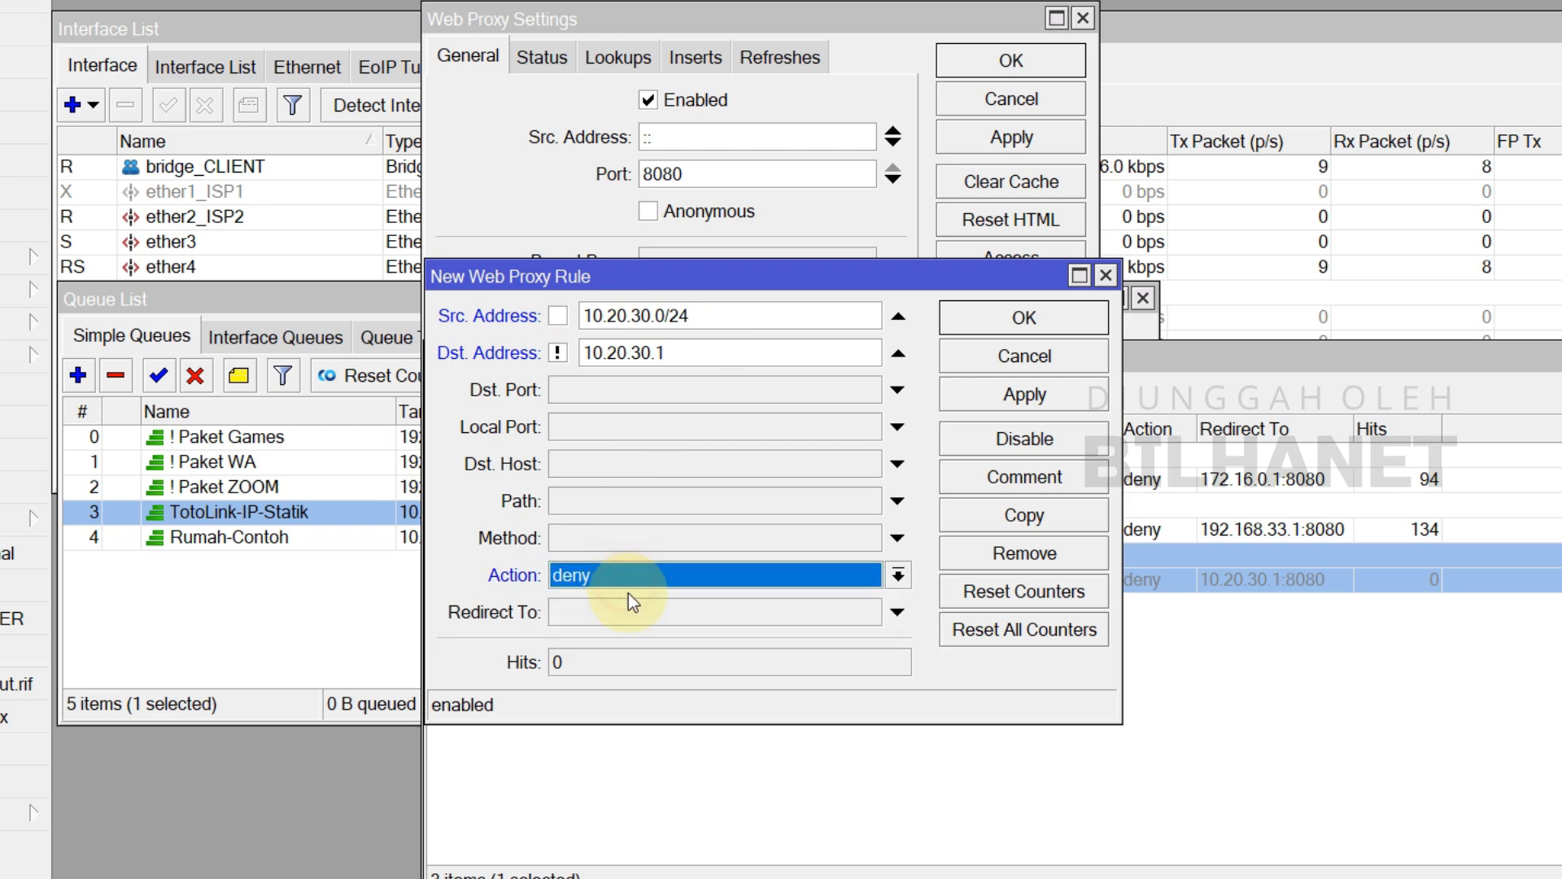
# Copy the destination address into the web proxy rule's redirect target and complete it as 10.20.30.1:8080
pyautogui.click(585, 611)
pyautogui.doubleClick(688, 353)
pyautogui.rightClick(617, 351)
pyautogui.click(675, 395)
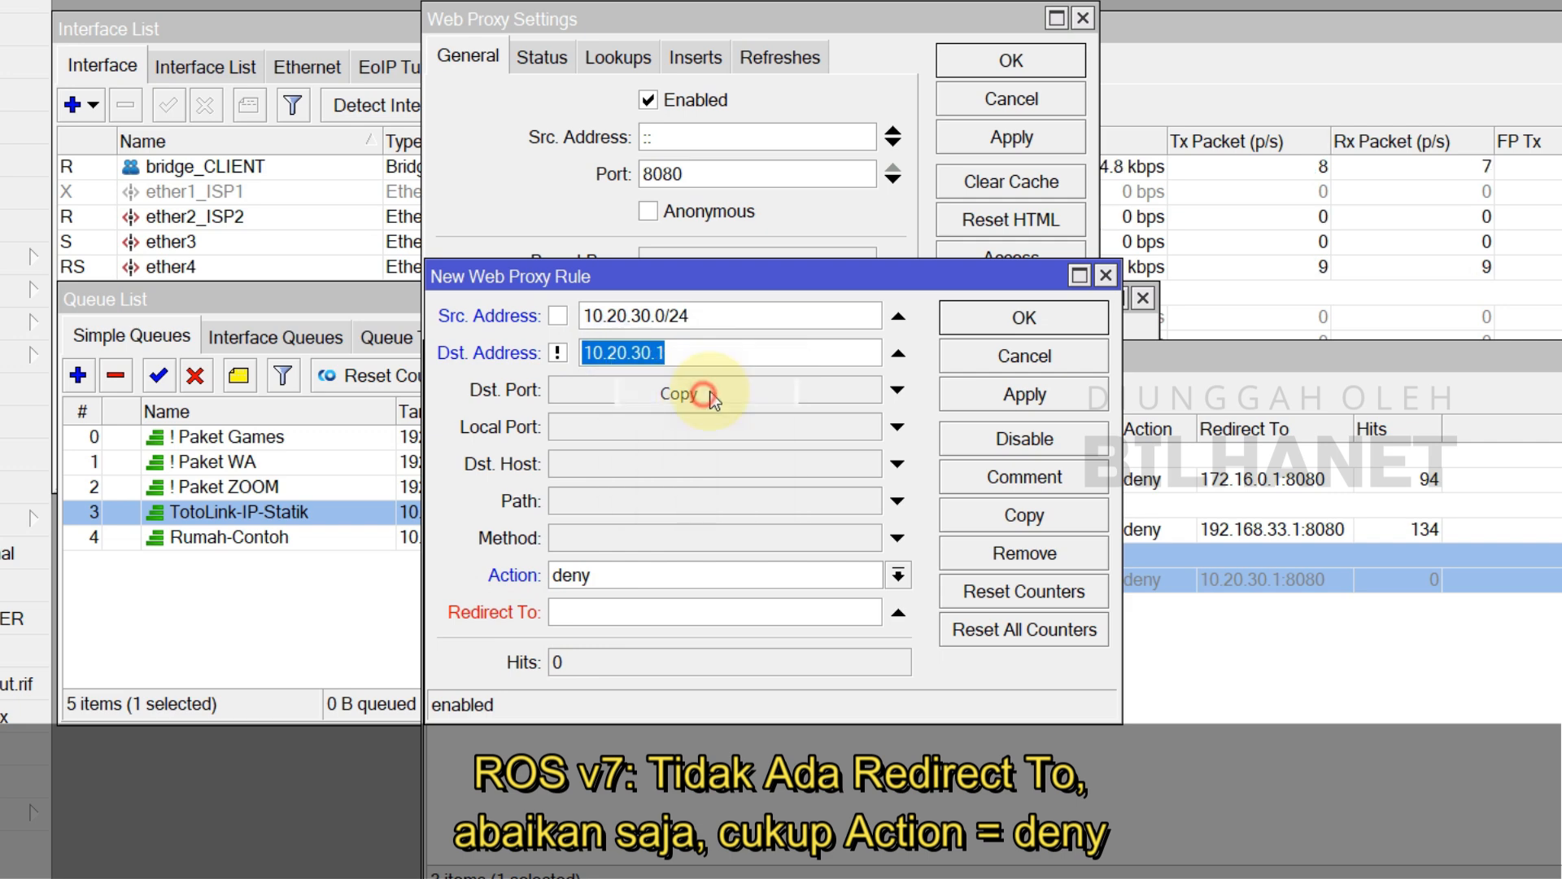
pyautogui.click(578, 611)
pyautogui.rightClick(581, 612)
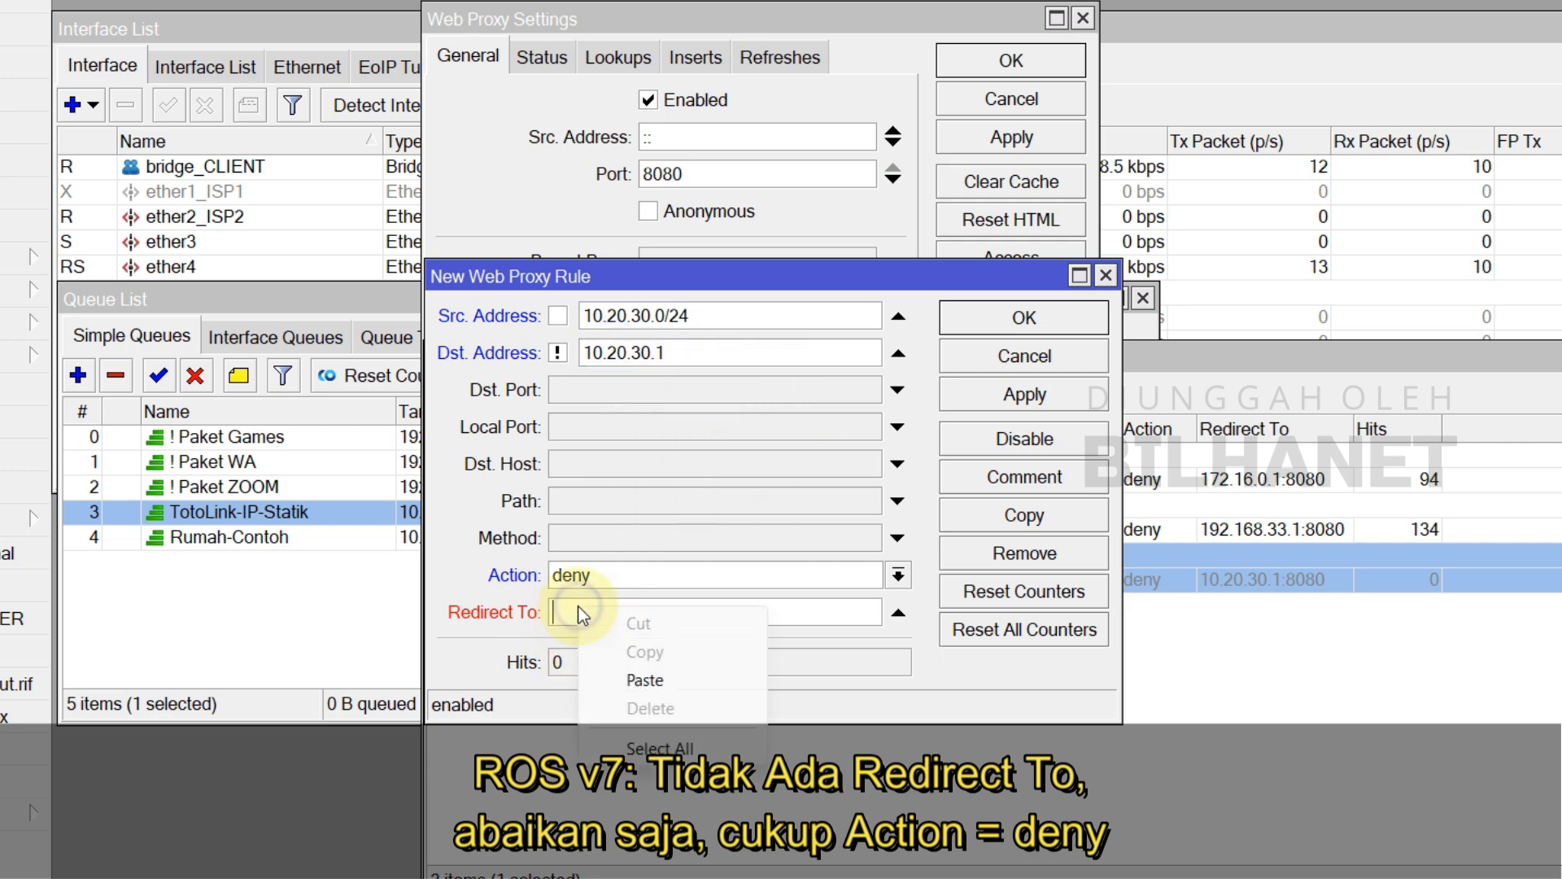
pyautogui.click(644, 680)
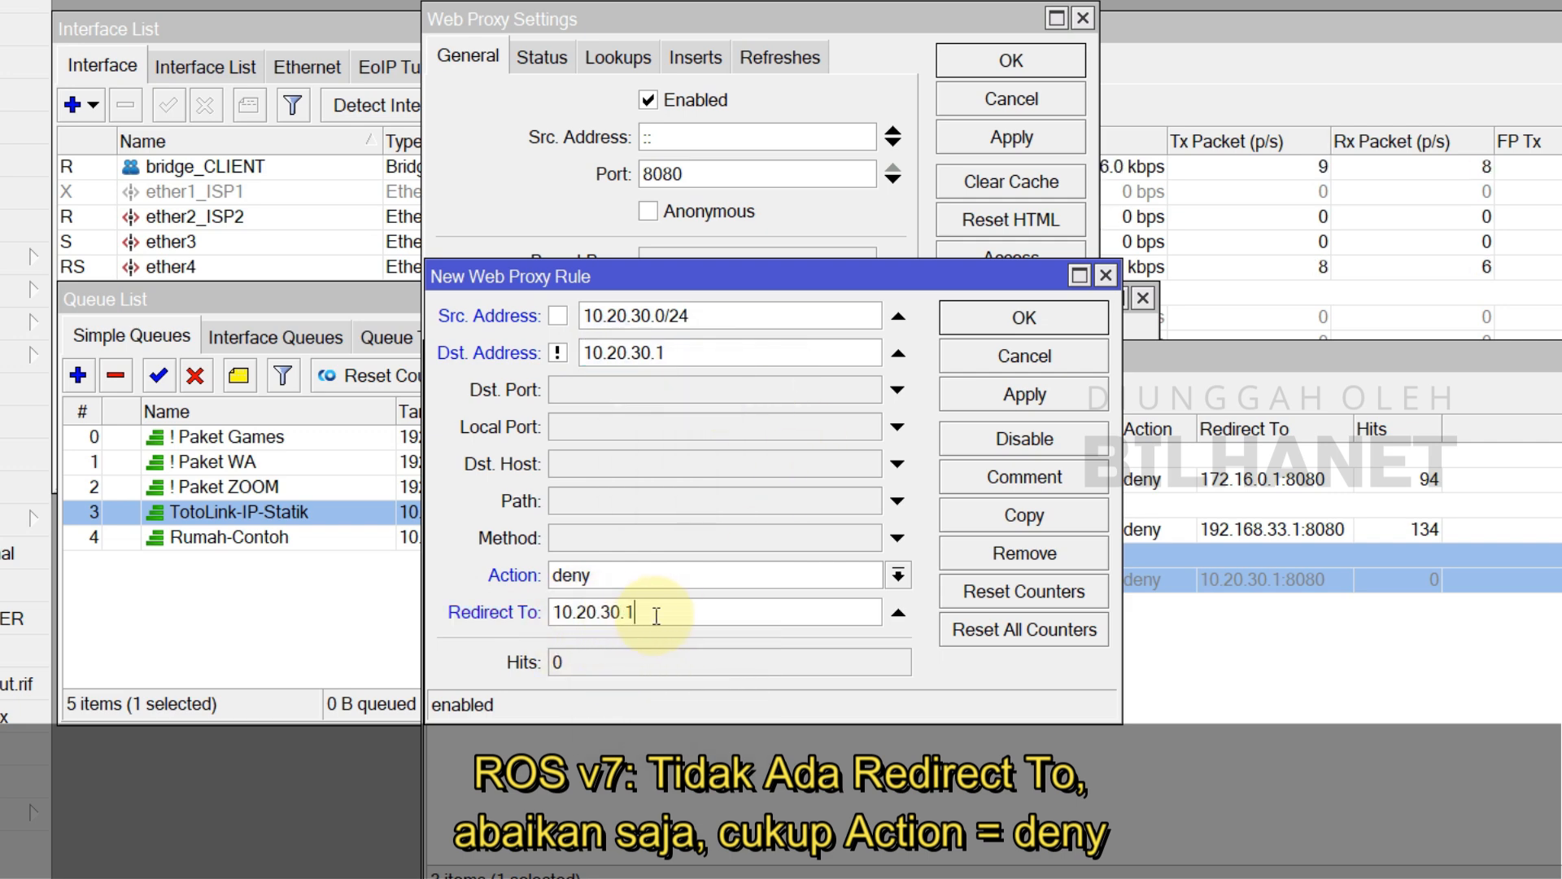
pyautogui.write(':8080')
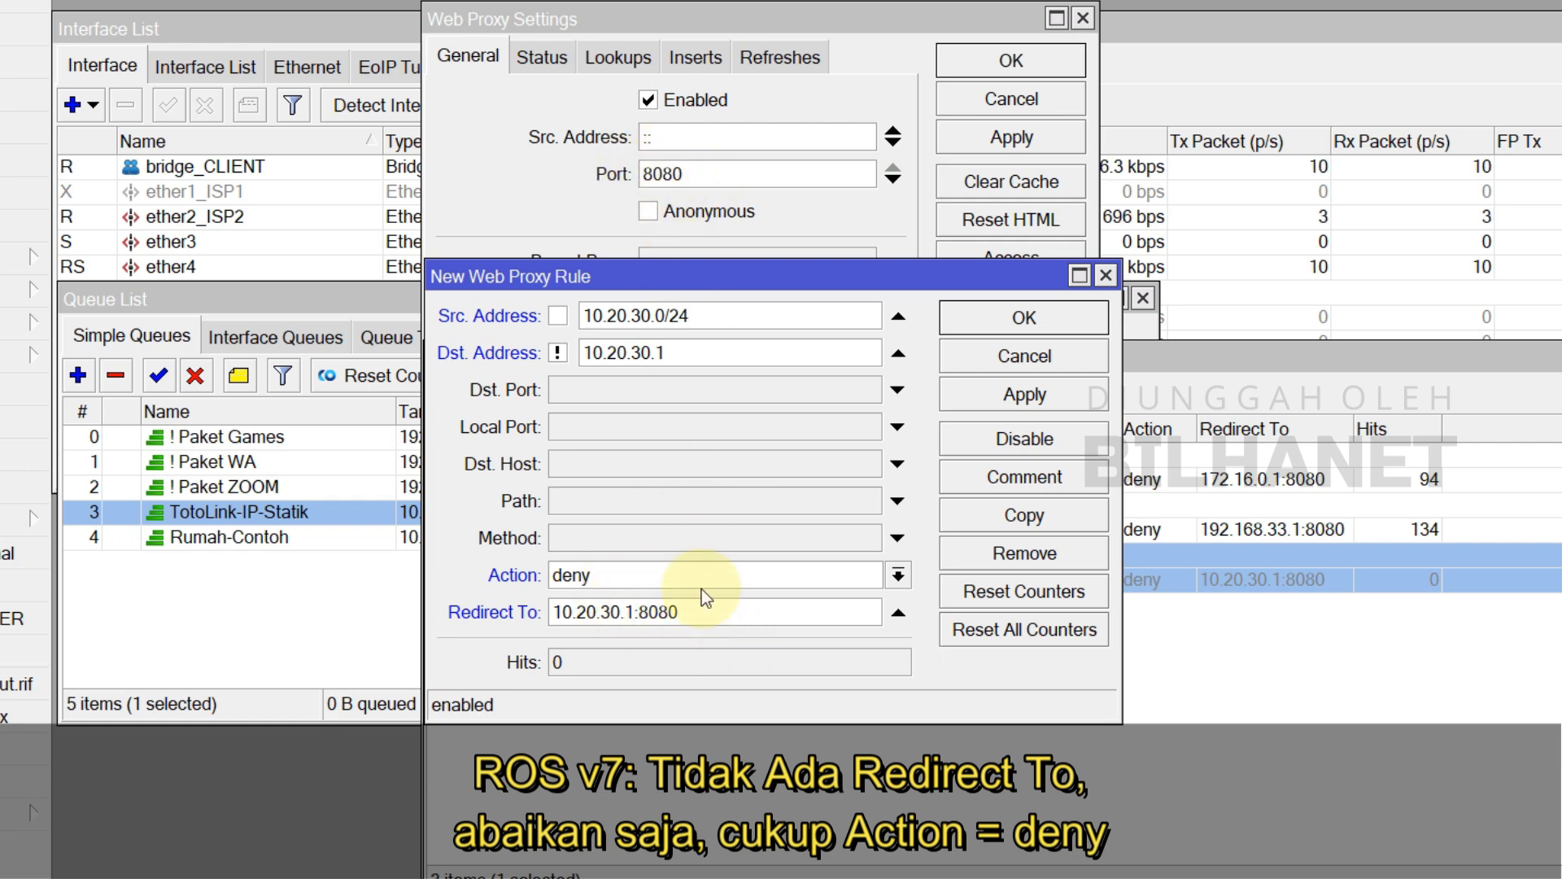
# Apply the new web proxy rule and move its window aside to check the access list behind it
pyautogui.click(1025, 394)
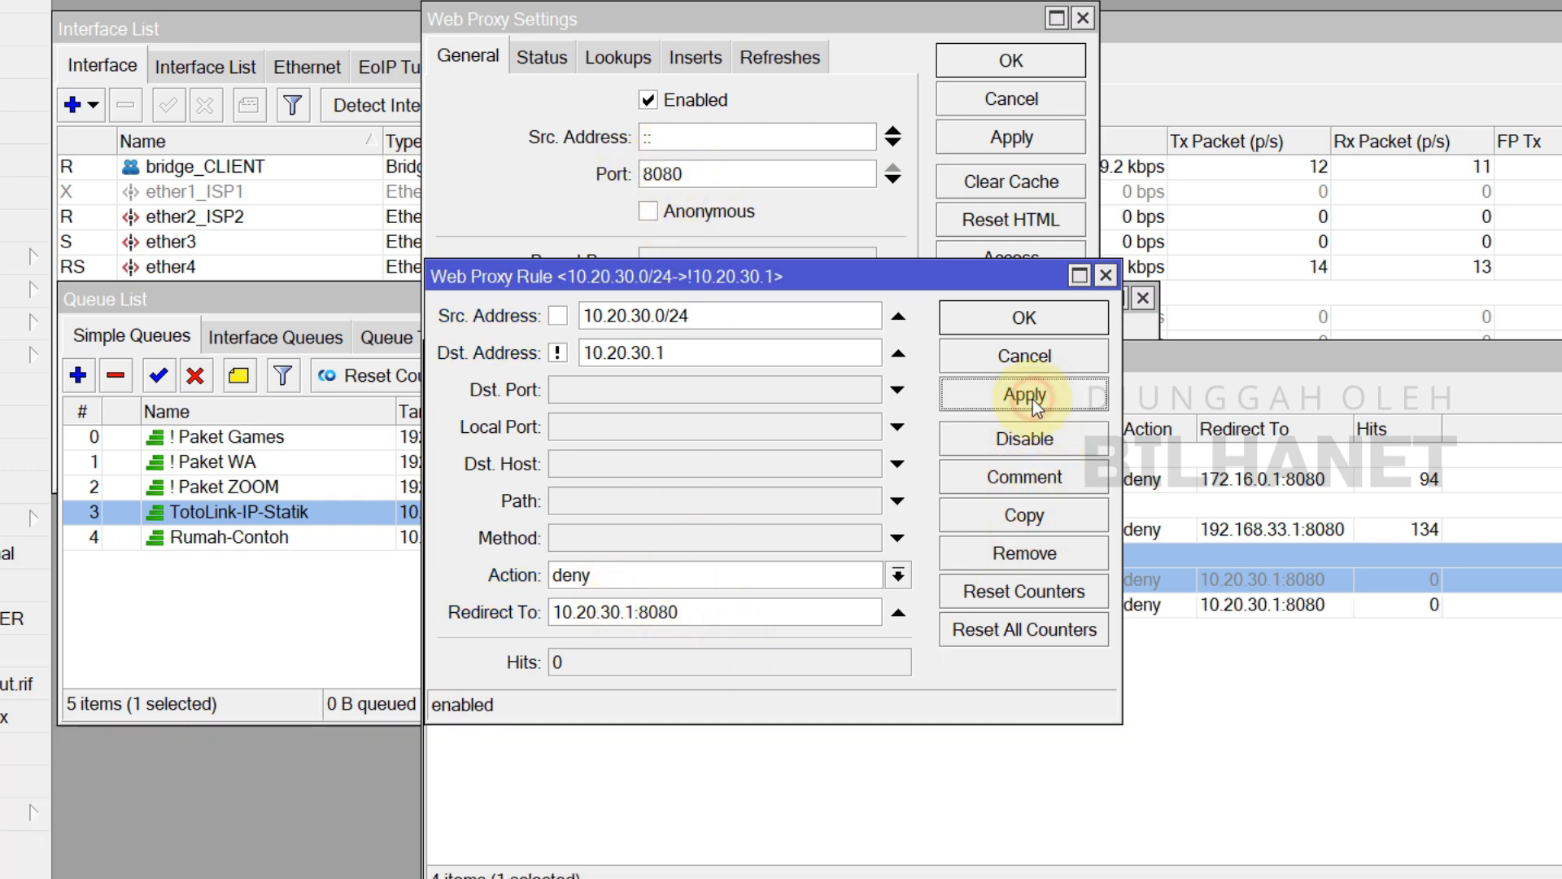
pyautogui.moveTo(846, 271); pyautogui.dragTo(1135, 283)
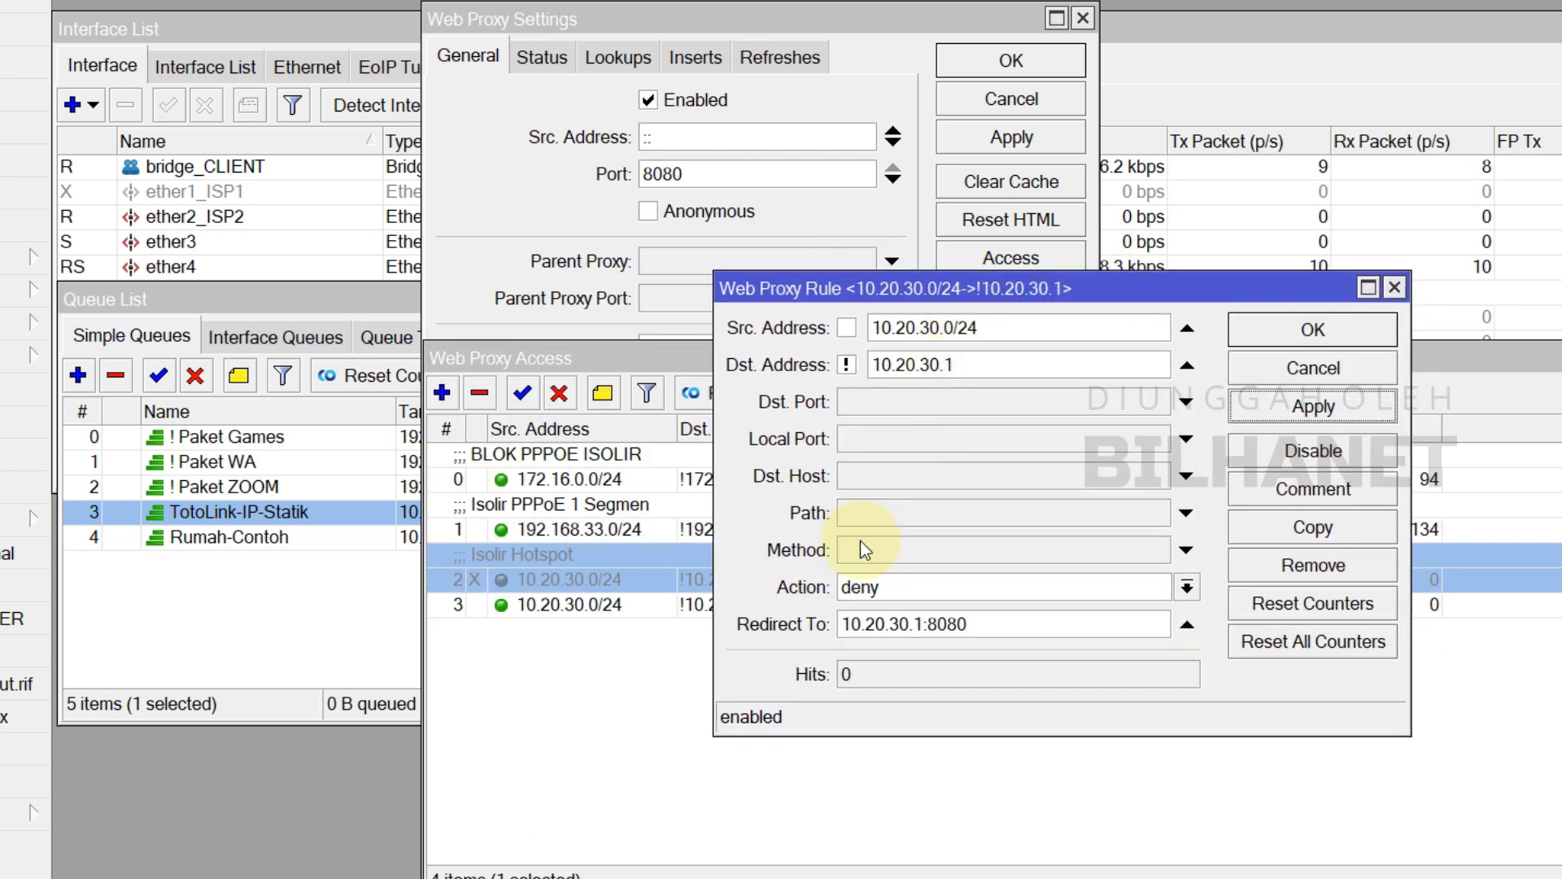
pyautogui.moveTo(1014, 295); pyautogui.dragTo(816, 341)
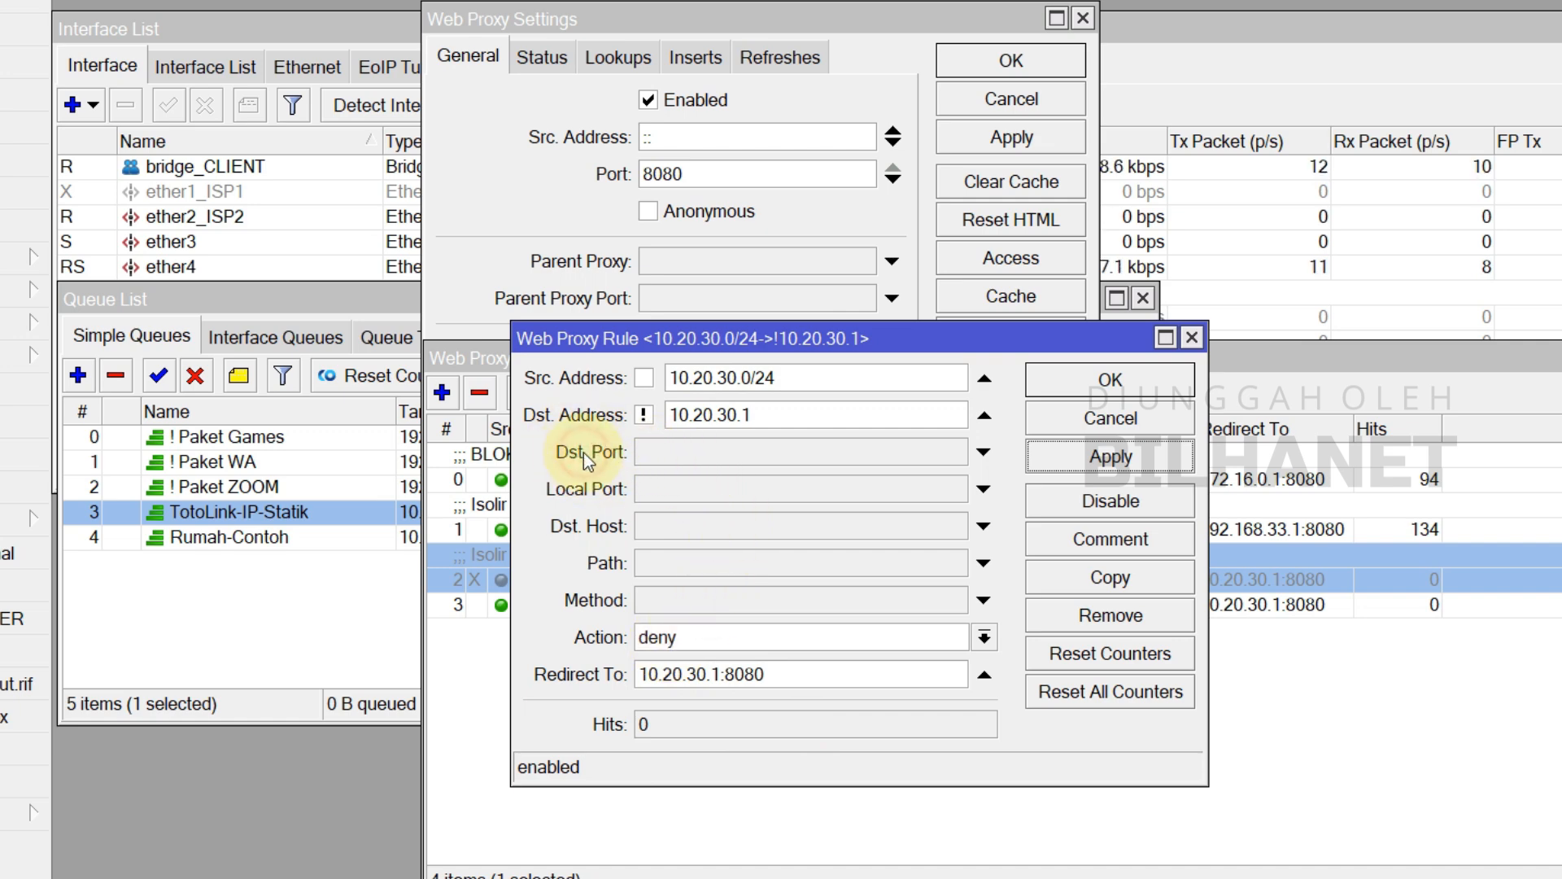
# Set the web proxy rule's destination port to 80
pyautogui.click(668, 456)
pyautogui.write('80')
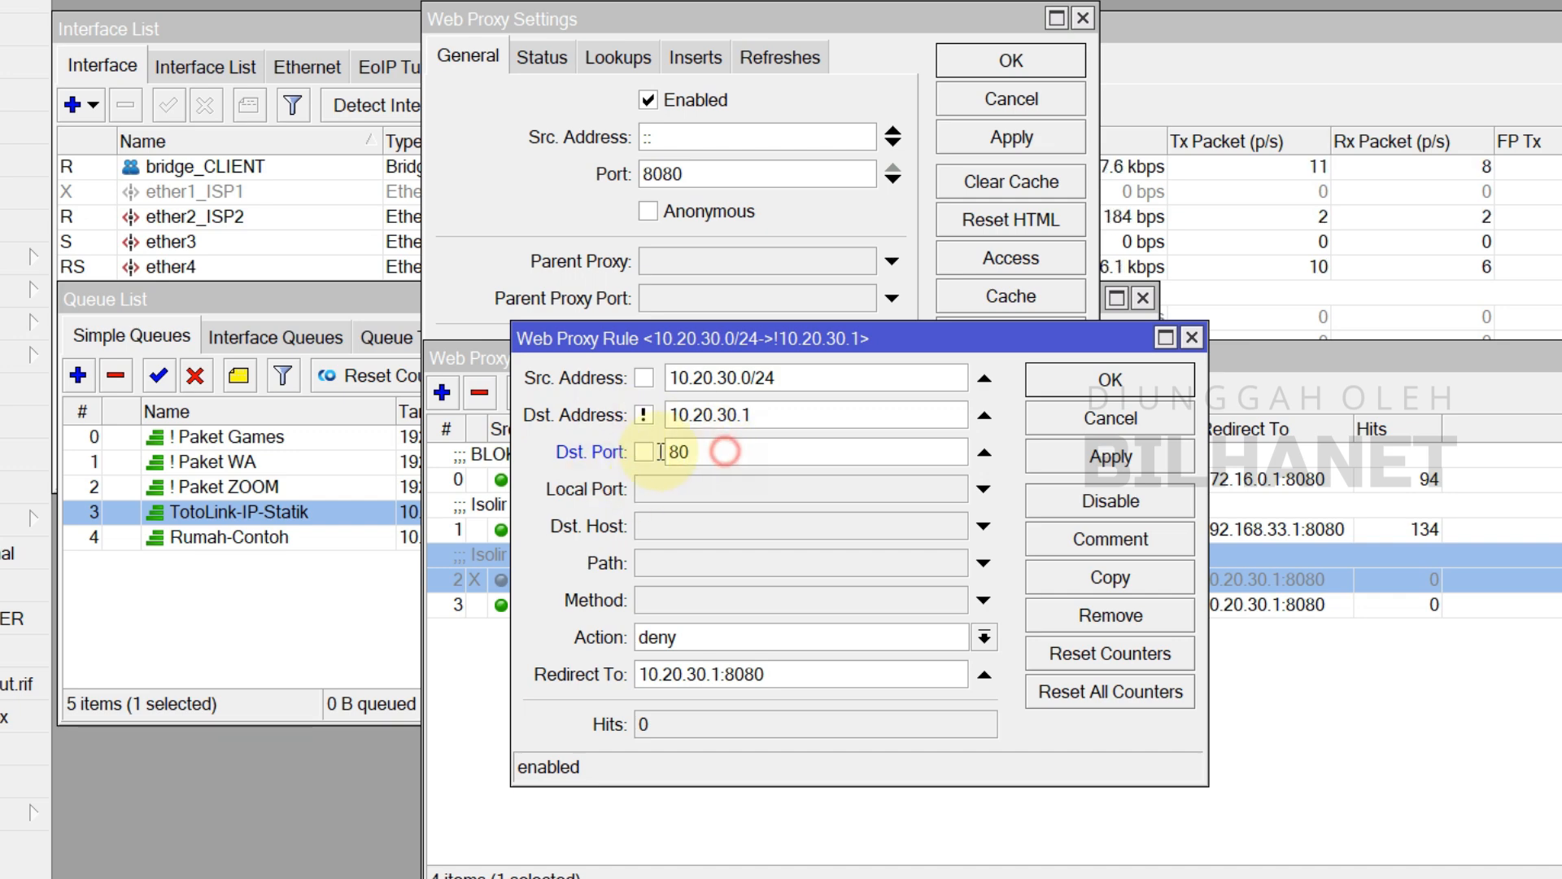
pyautogui.moveTo(665, 451); pyautogui.dragTo(700, 443)
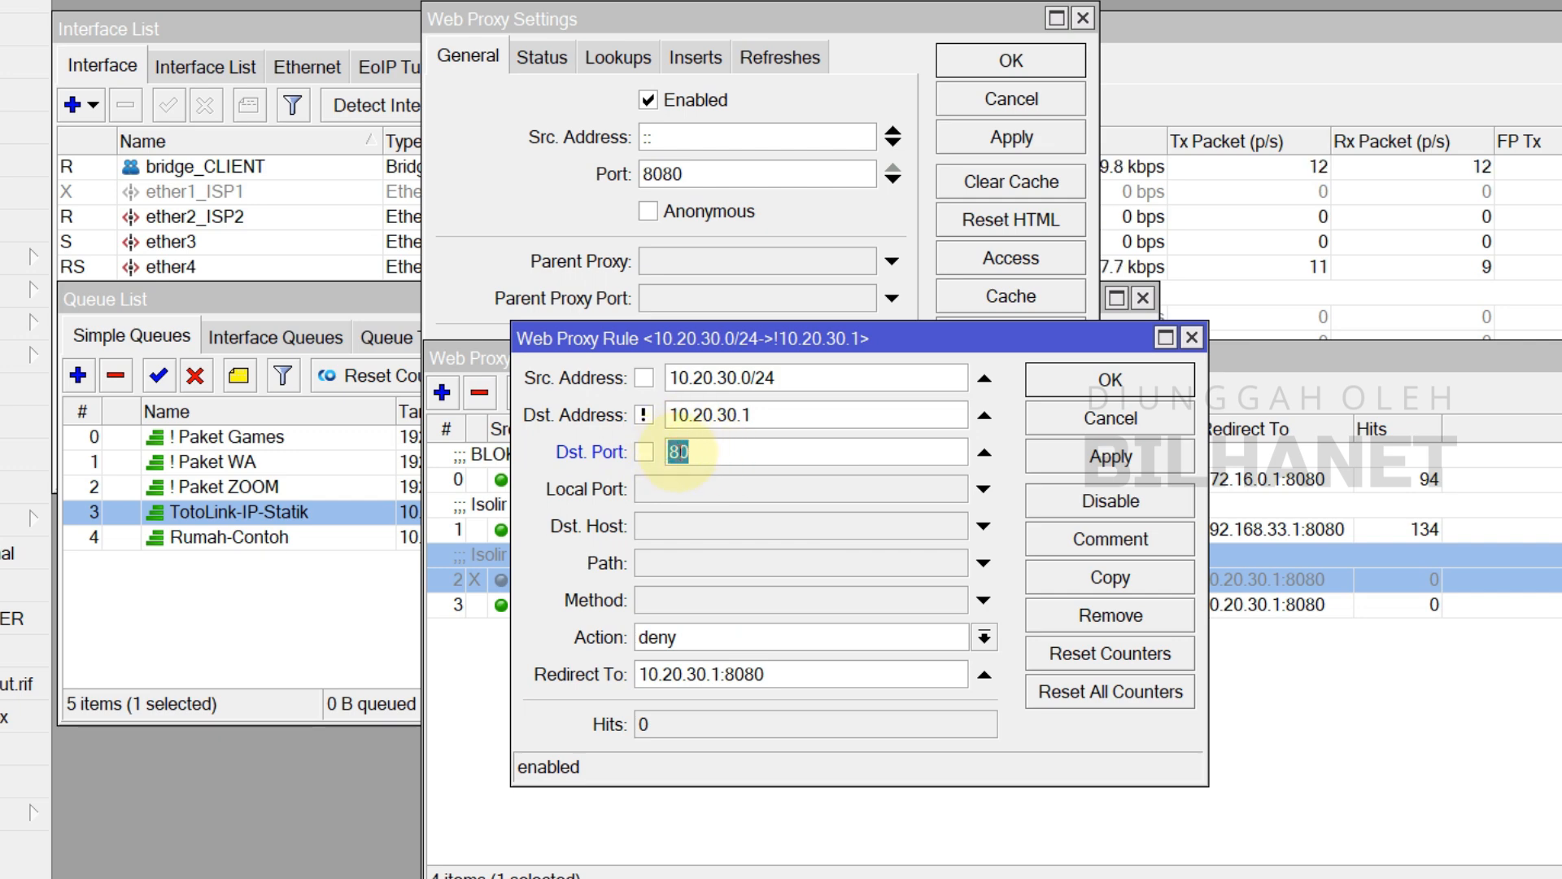
pyautogui.click(984, 451)
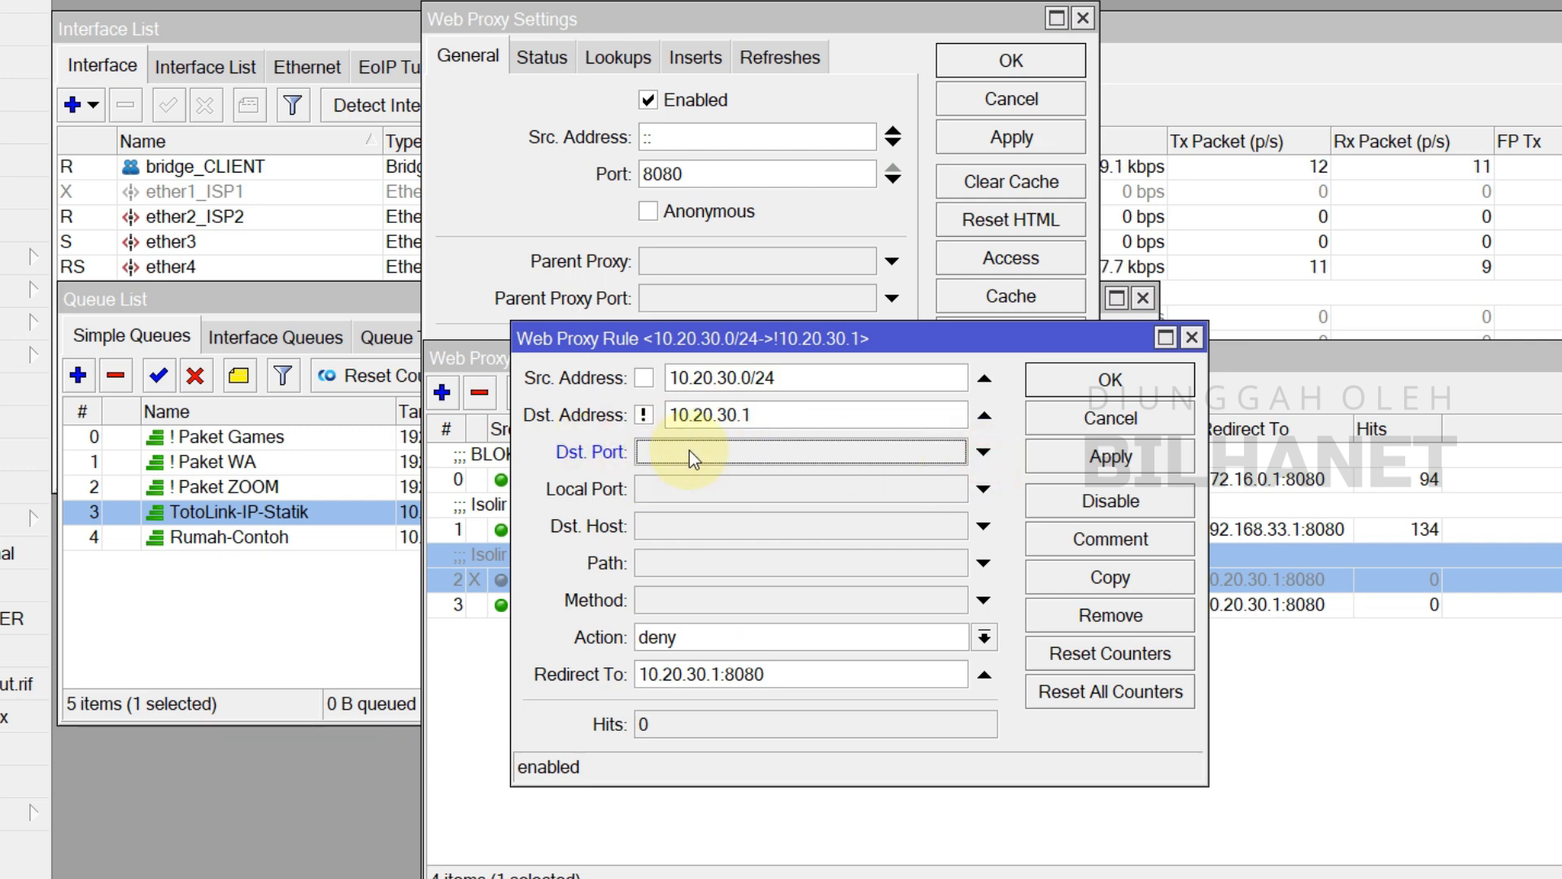
pyautogui.click(866, 457)
pyautogui.click(732, 462)
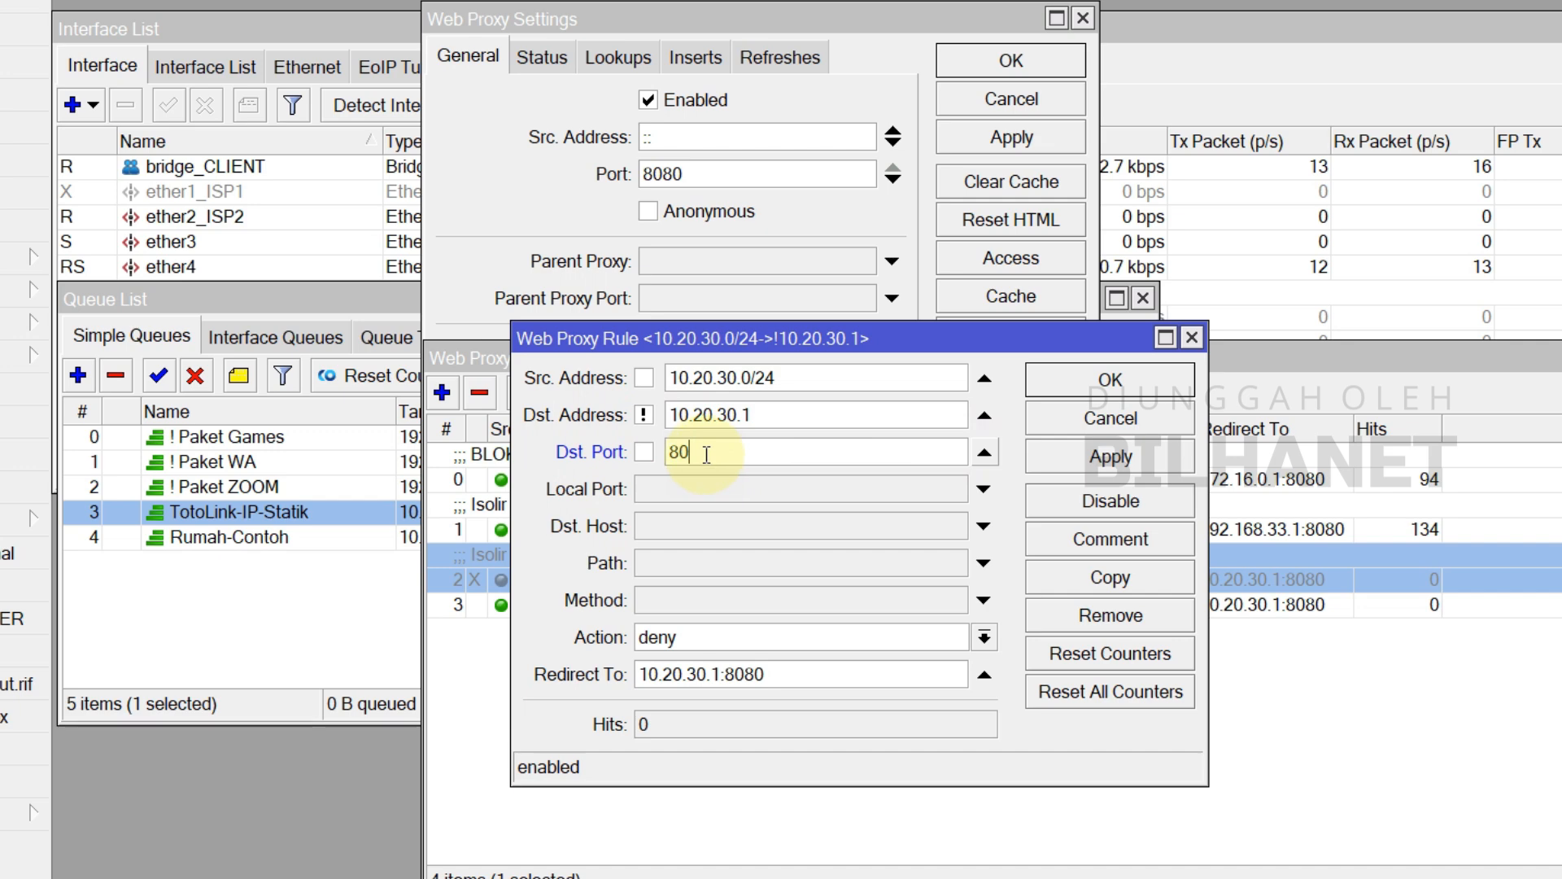
pyautogui.click(987, 456)
pyautogui.click(708, 447)
pyautogui.click(701, 443)
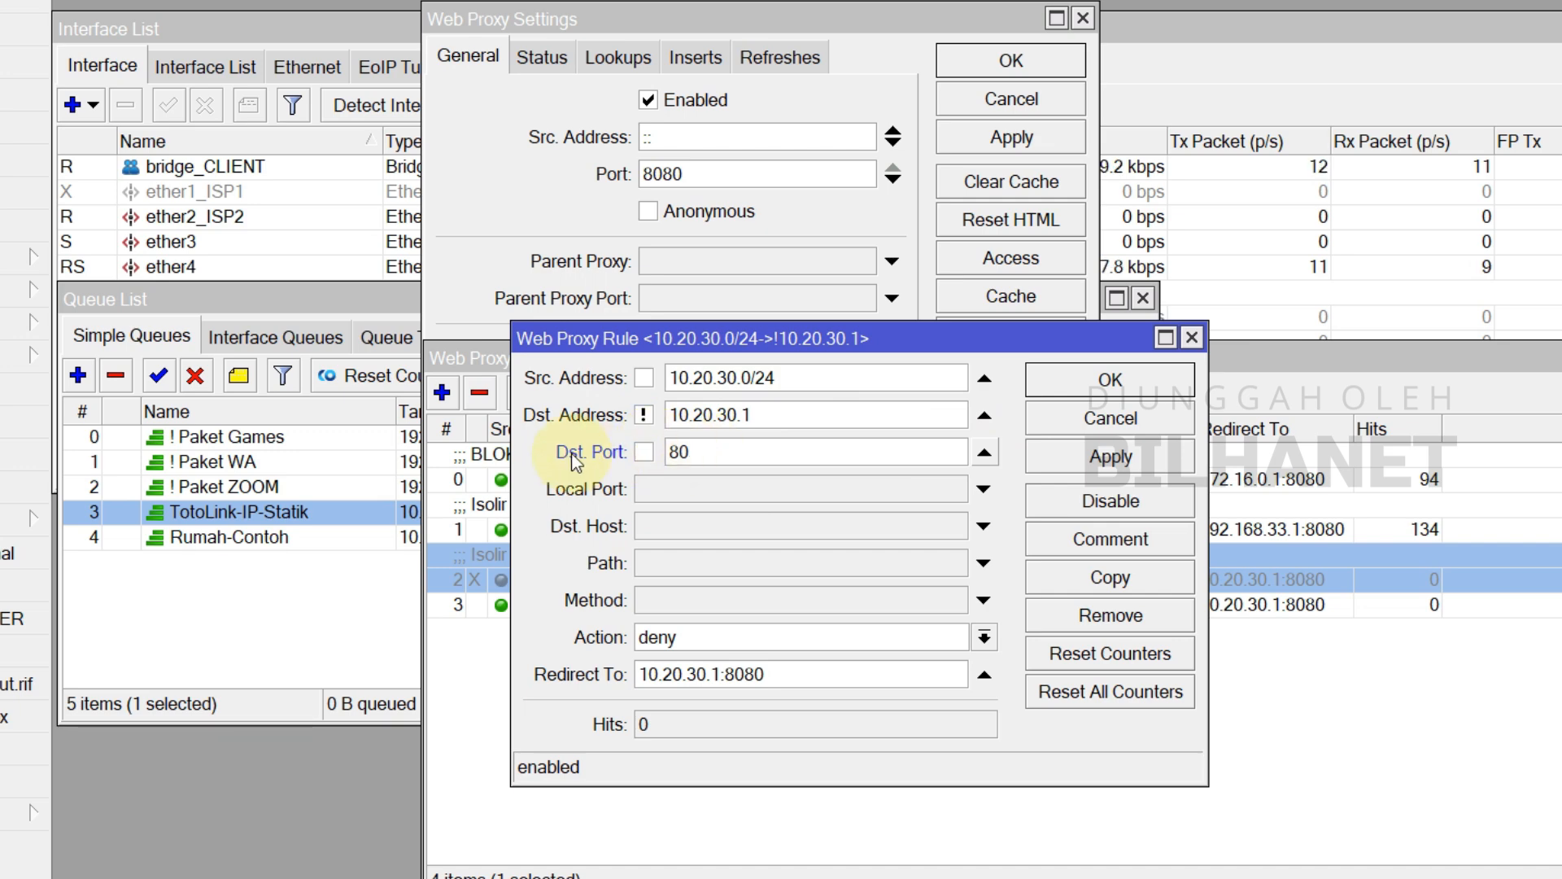
# Add the comment "Isolir IP STatik" to the web proxy rule and save the rule
pyautogui.click(1143, 543)
pyautogui.write('Iso')
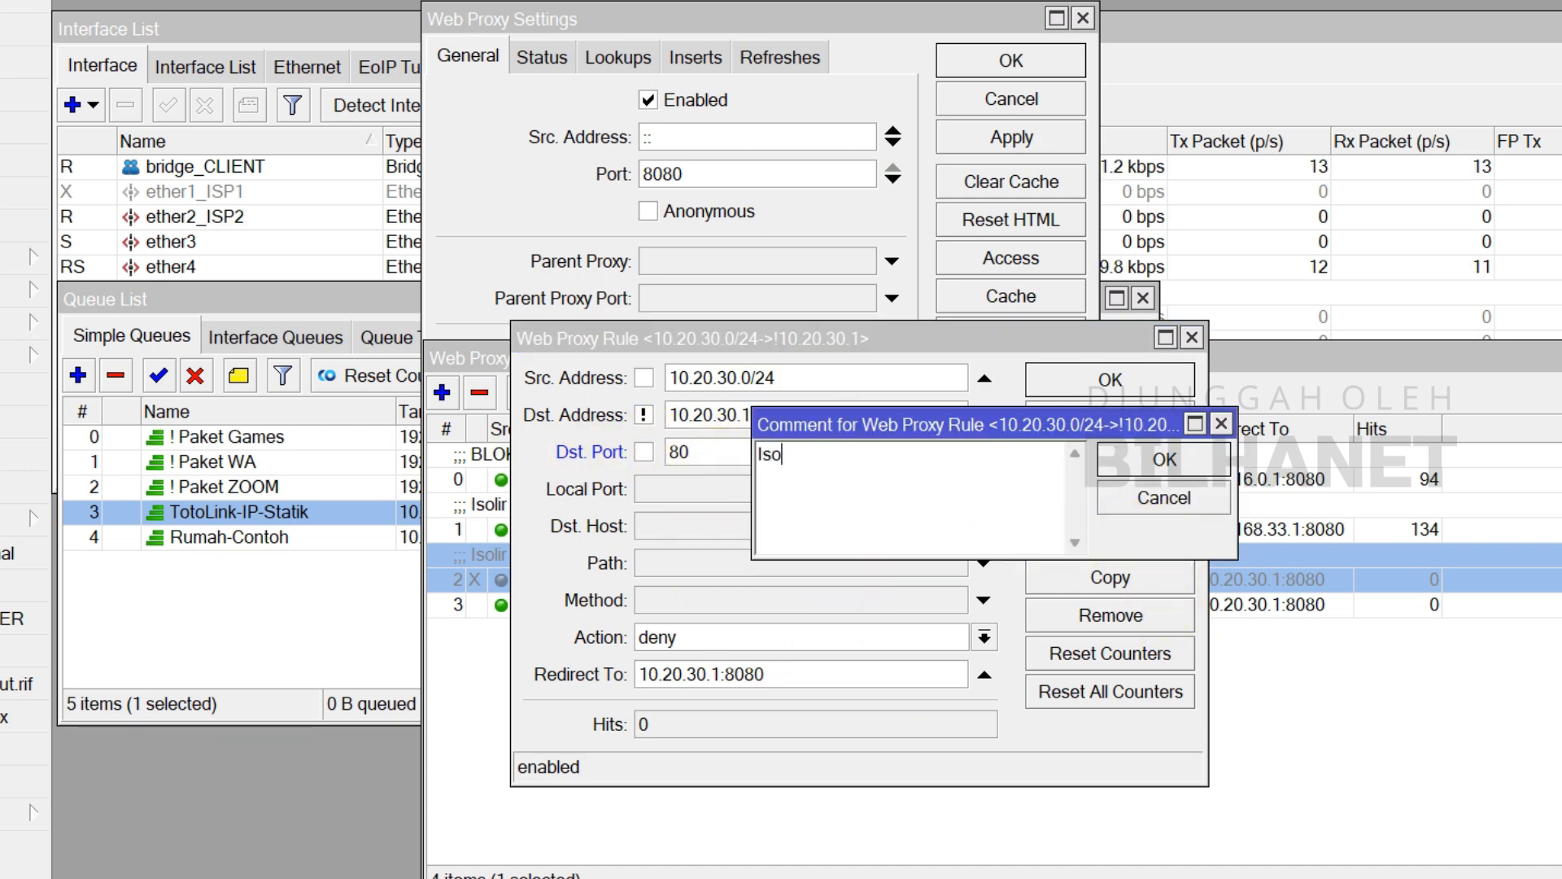
pyautogui.write('lir IP STatik')
pyautogui.click(1164, 459)
pyautogui.click(1160, 459)
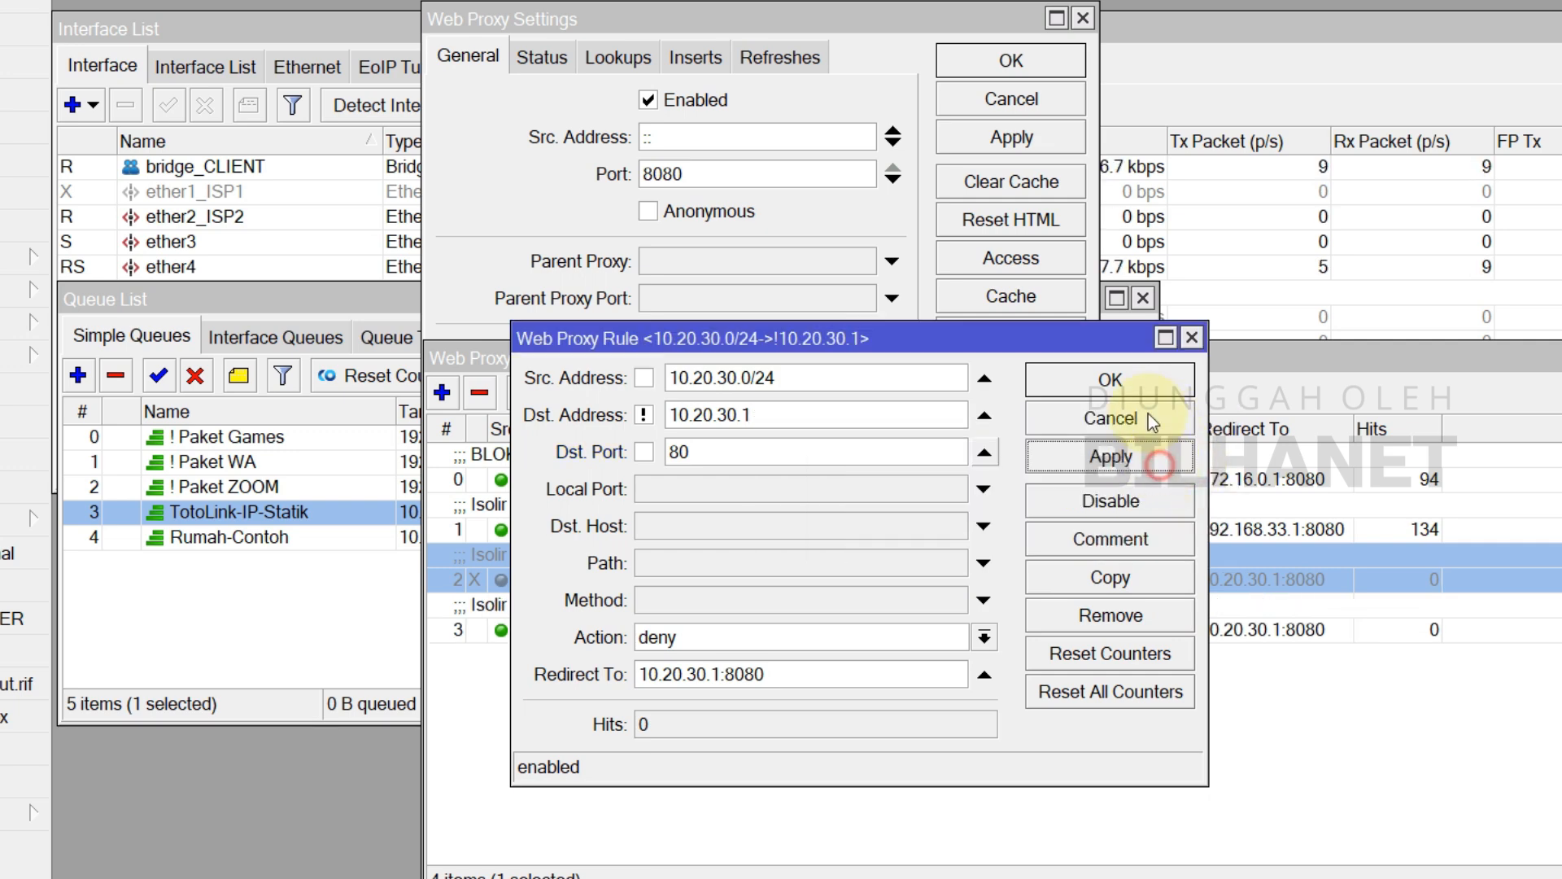
pyautogui.click(1138, 376)
pyautogui.click(573, 629)
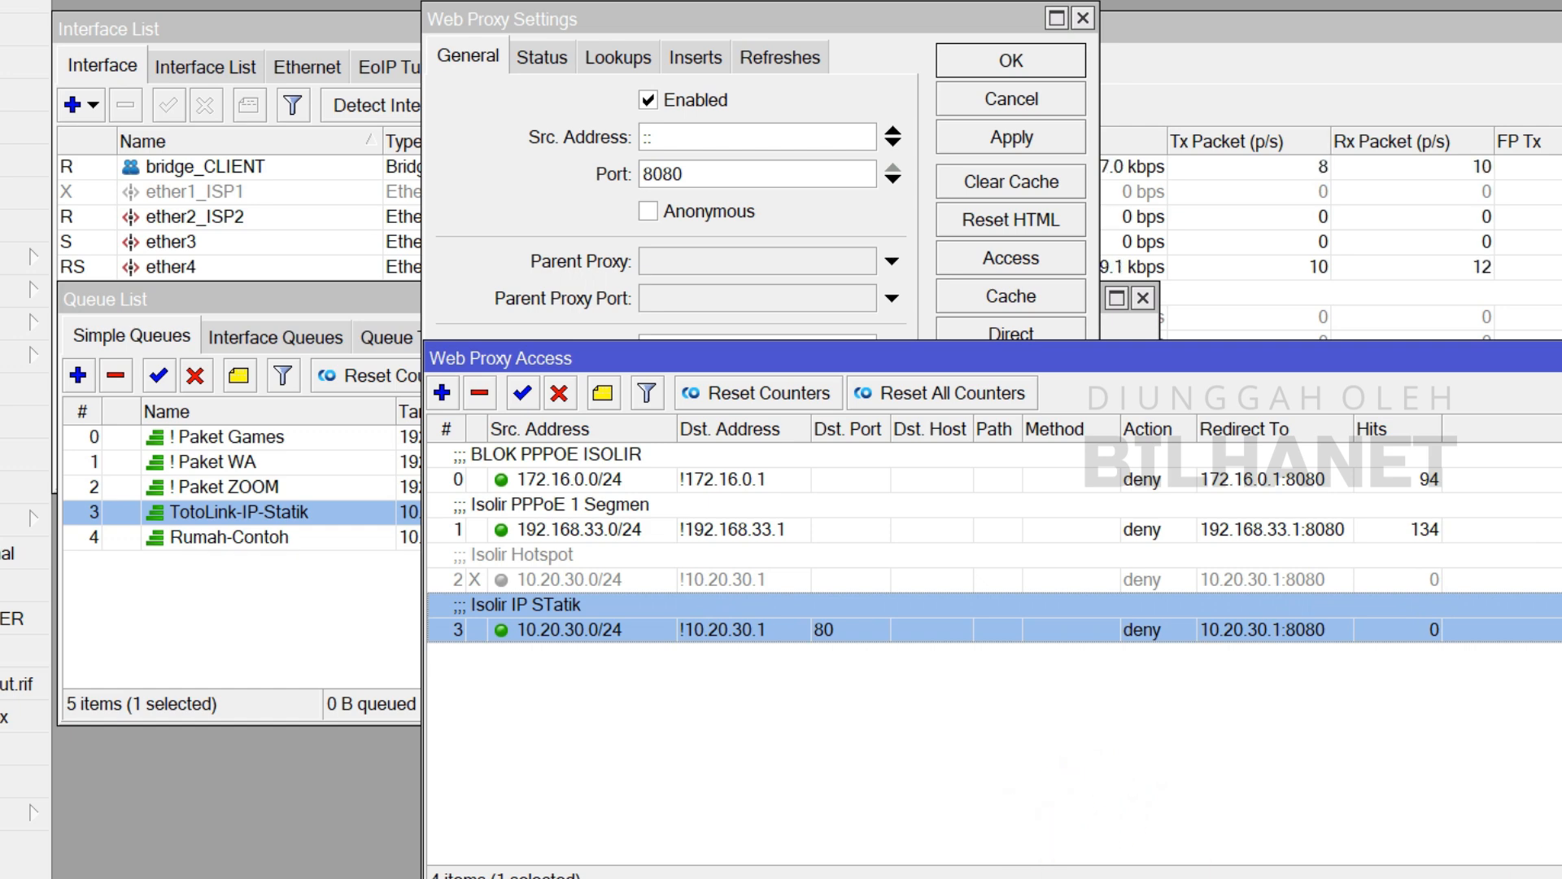
# Apply the web proxy settings and return to the access list
pyautogui.click(1561, 878)
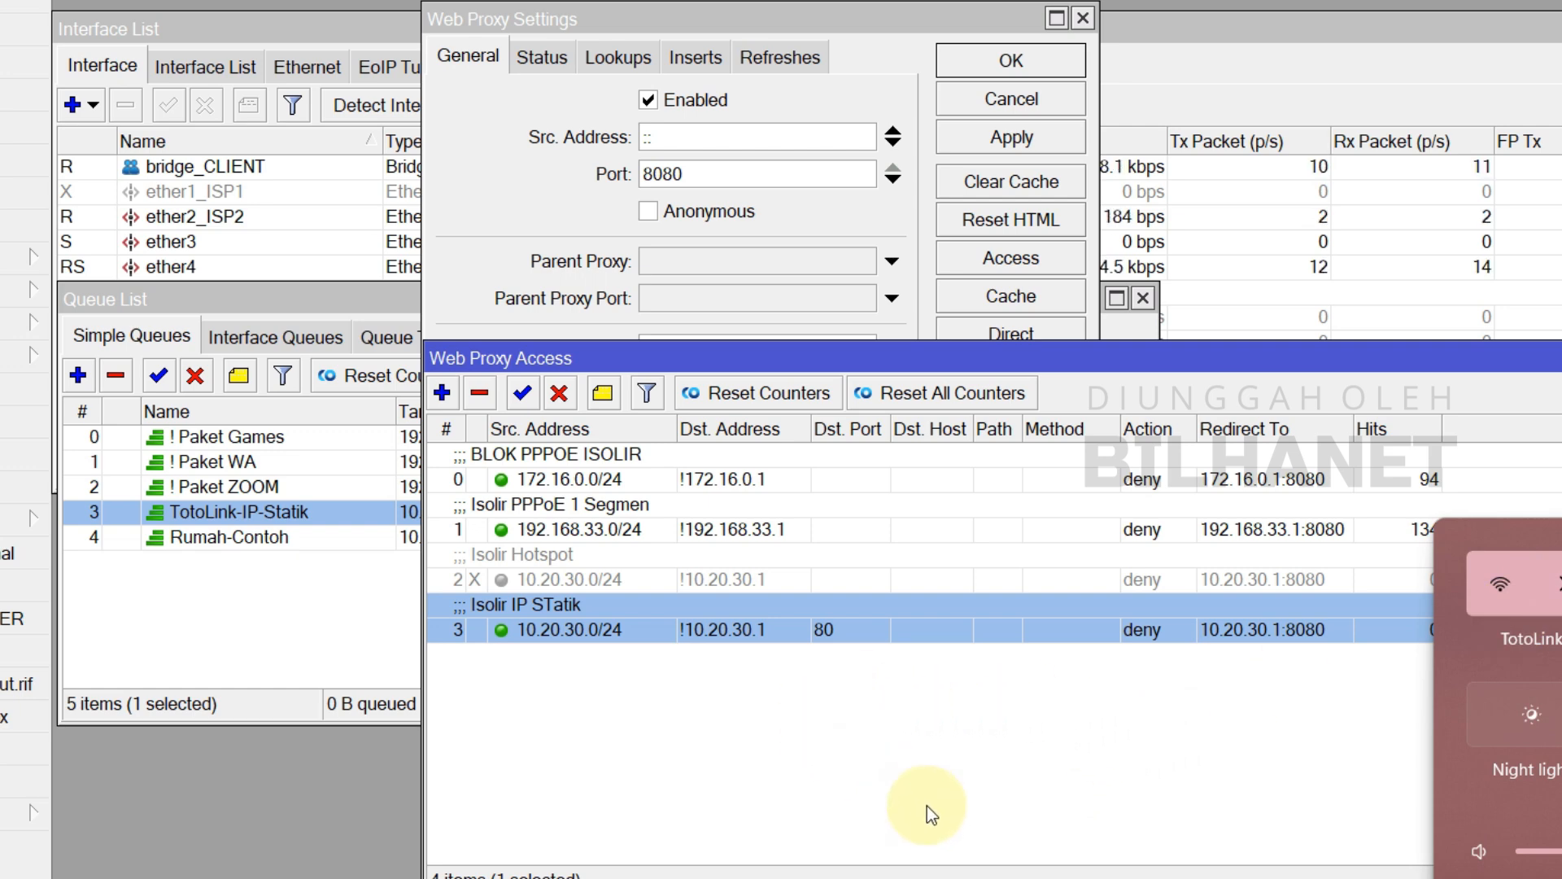
pyautogui.click(1058, 776)
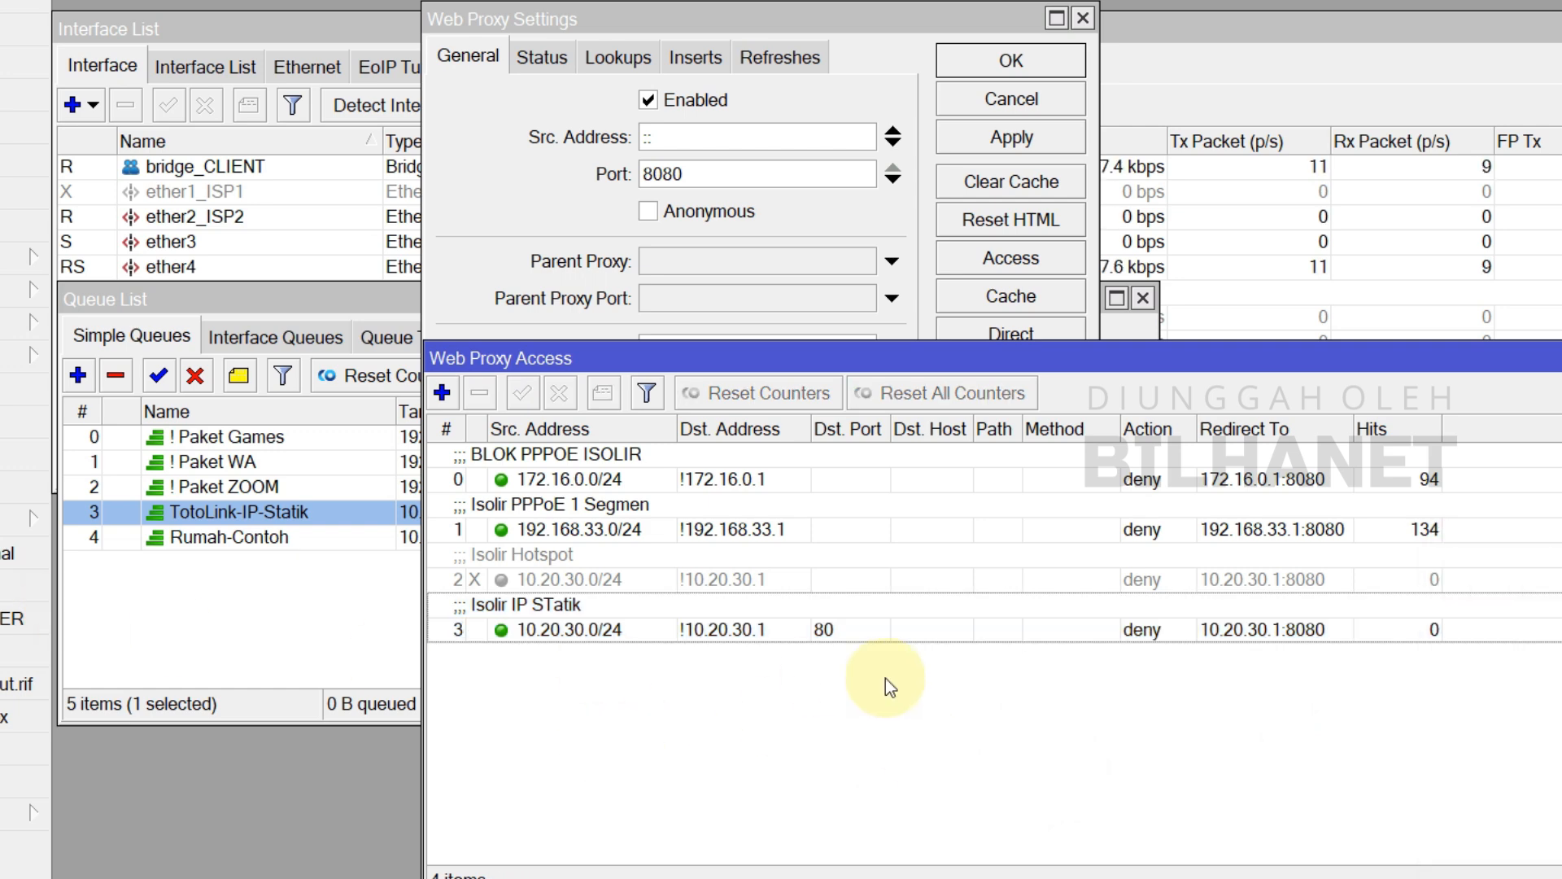
pyautogui.click(1049, 138)
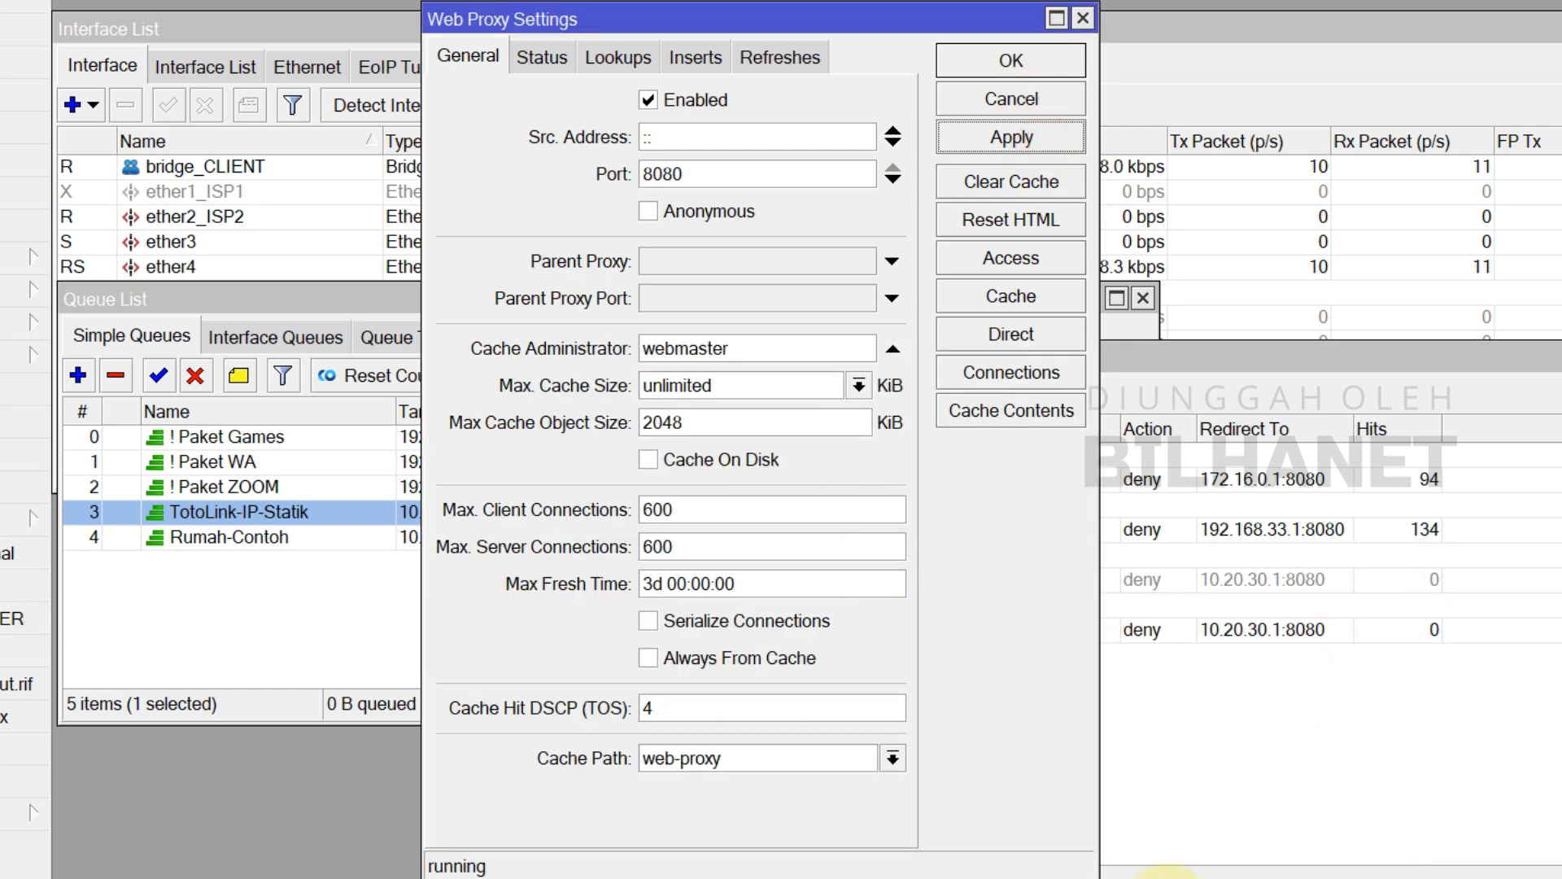
pyautogui.click(1191, 830)
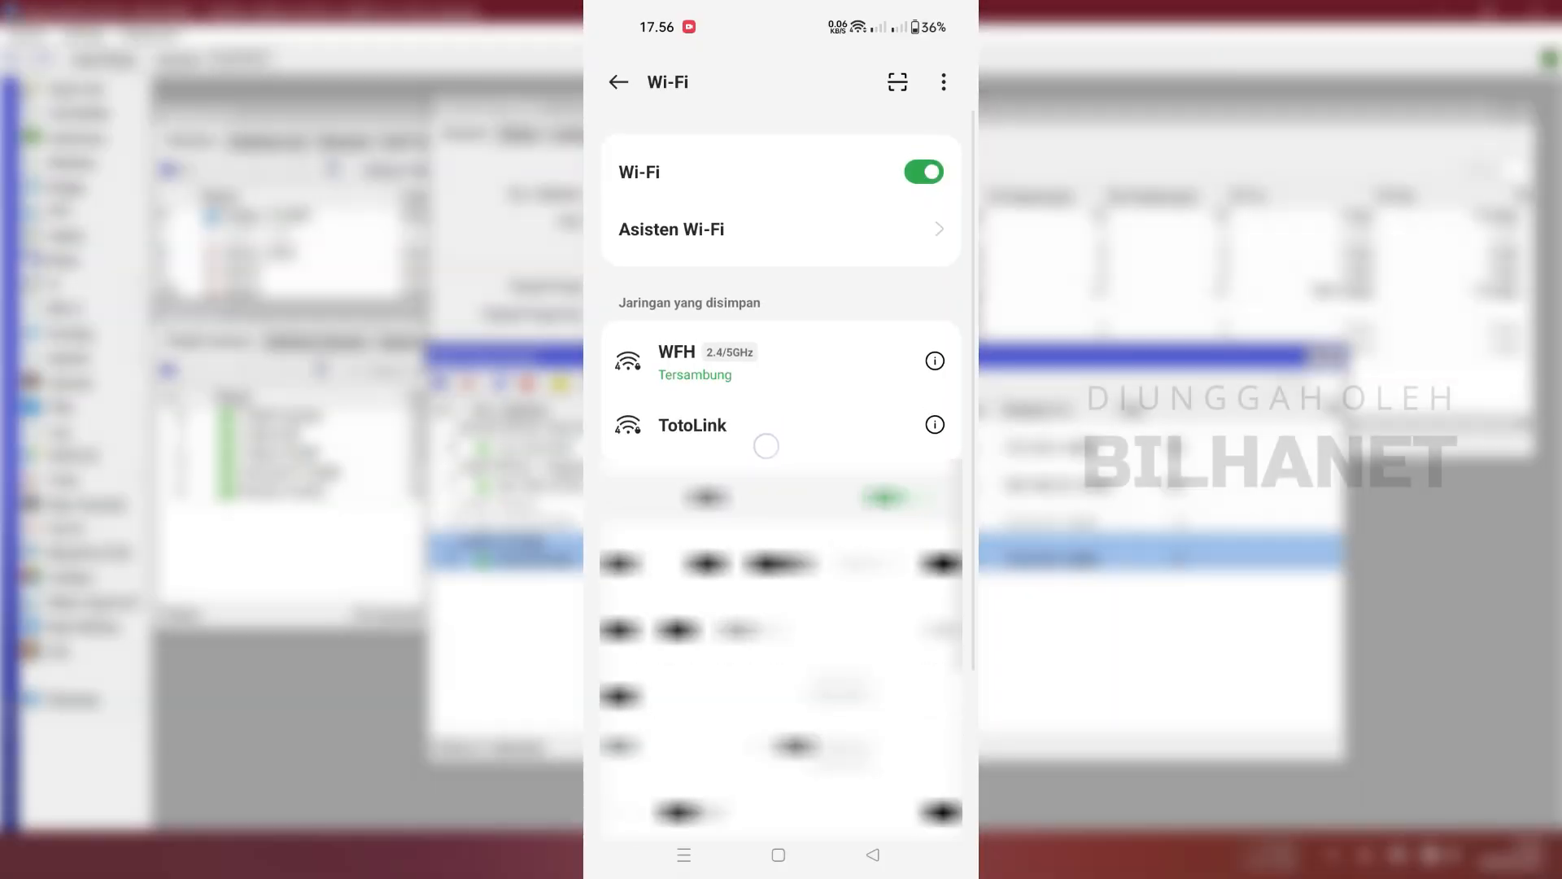
# Connect the phone to the TotoLink Wi-Fi network and reopen its login page to test the isolation
pyautogui.click(763, 424)
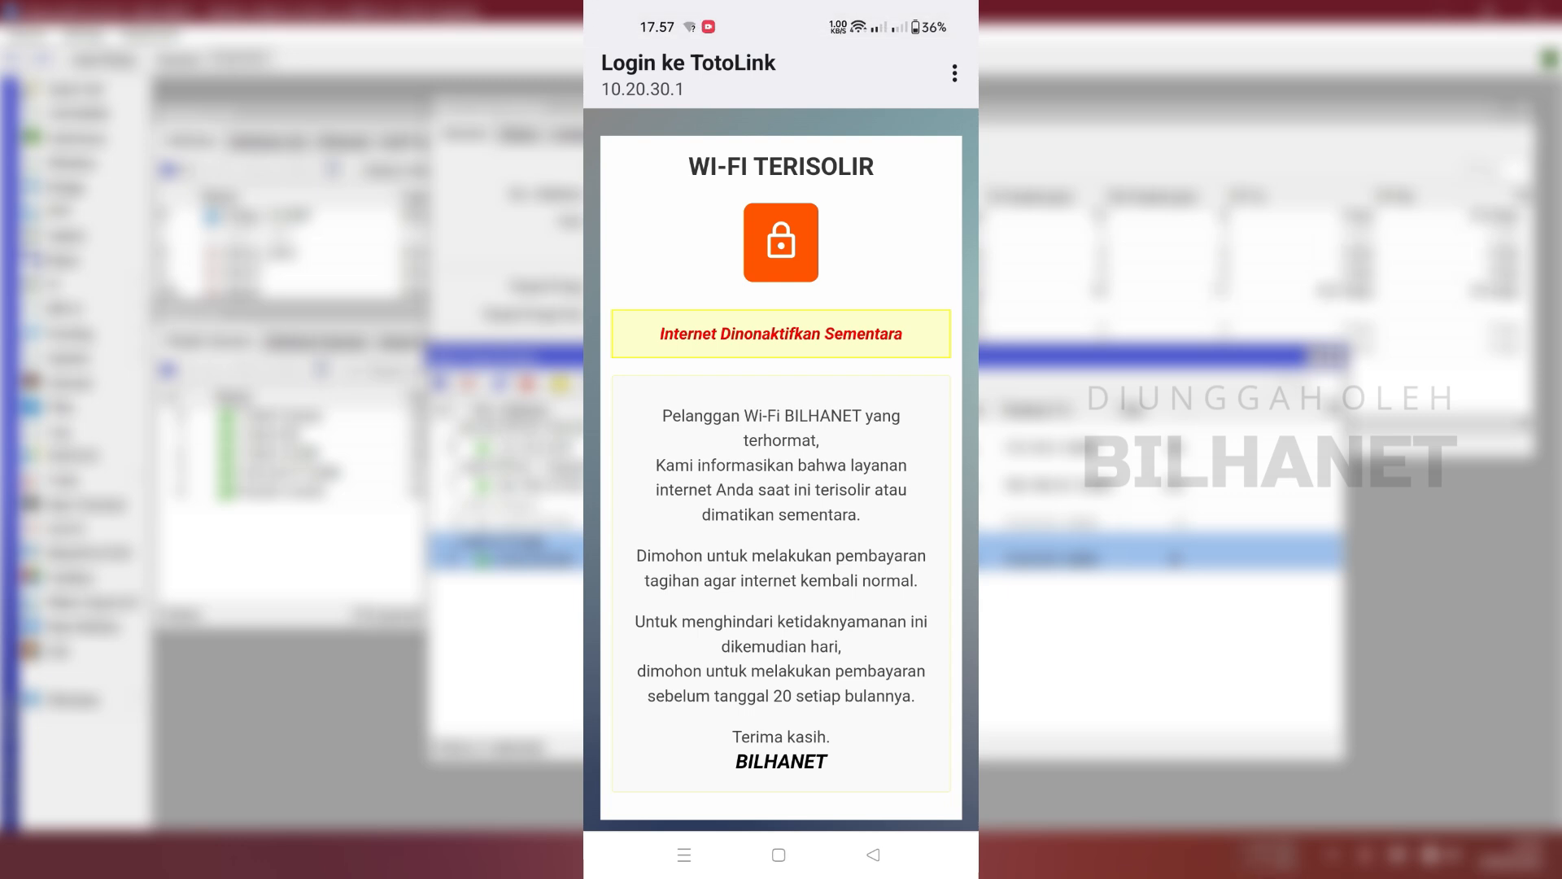
pyautogui.click(873, 854)
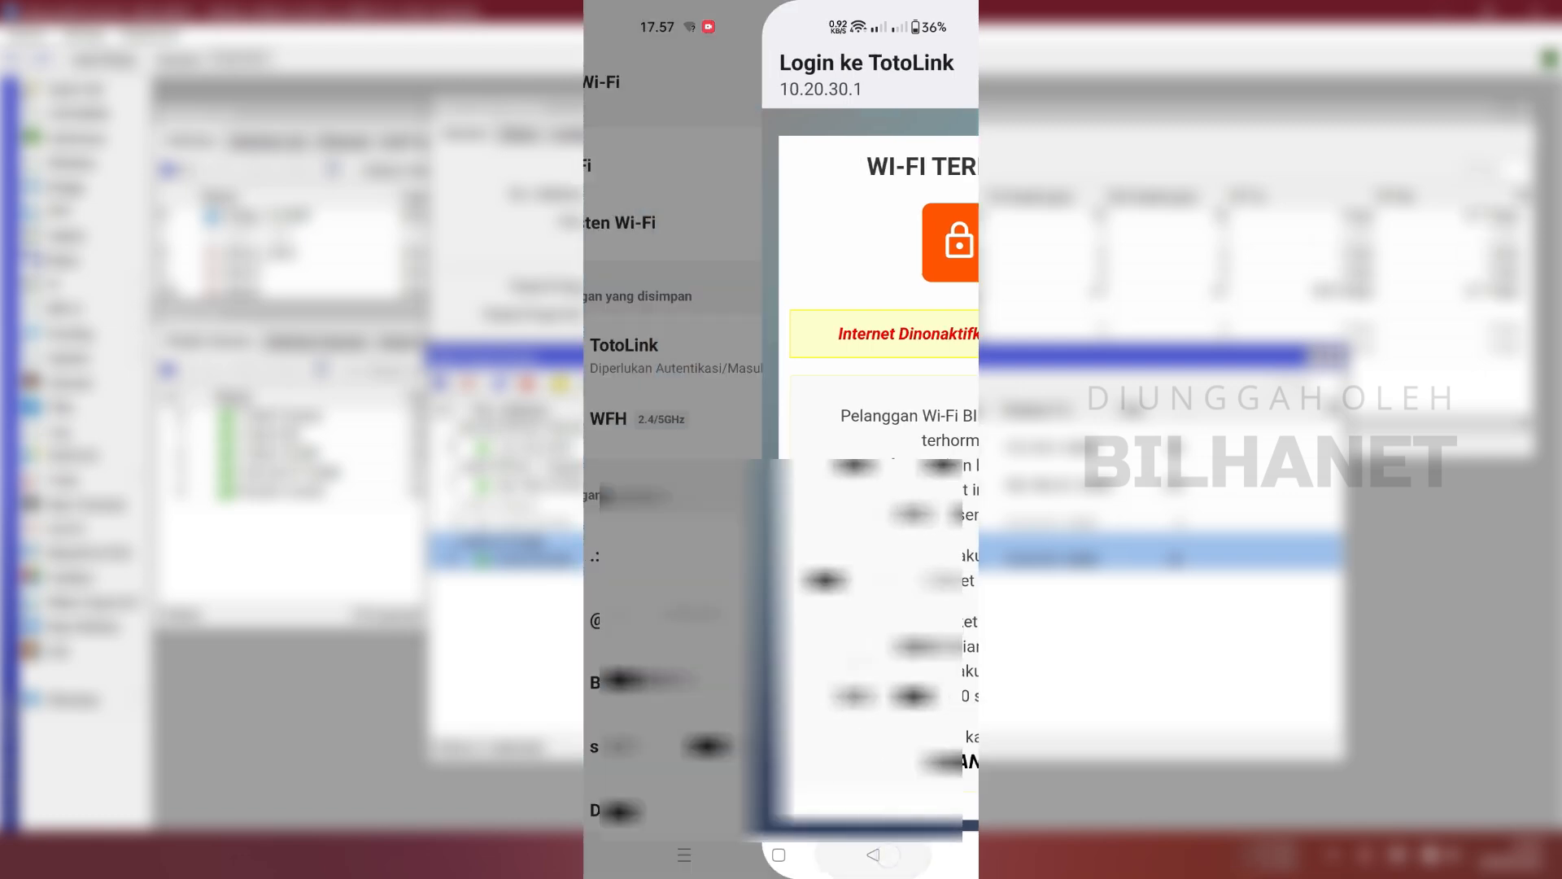
pyautogui.click(775, 355)
pyautogui.click(873, 854)
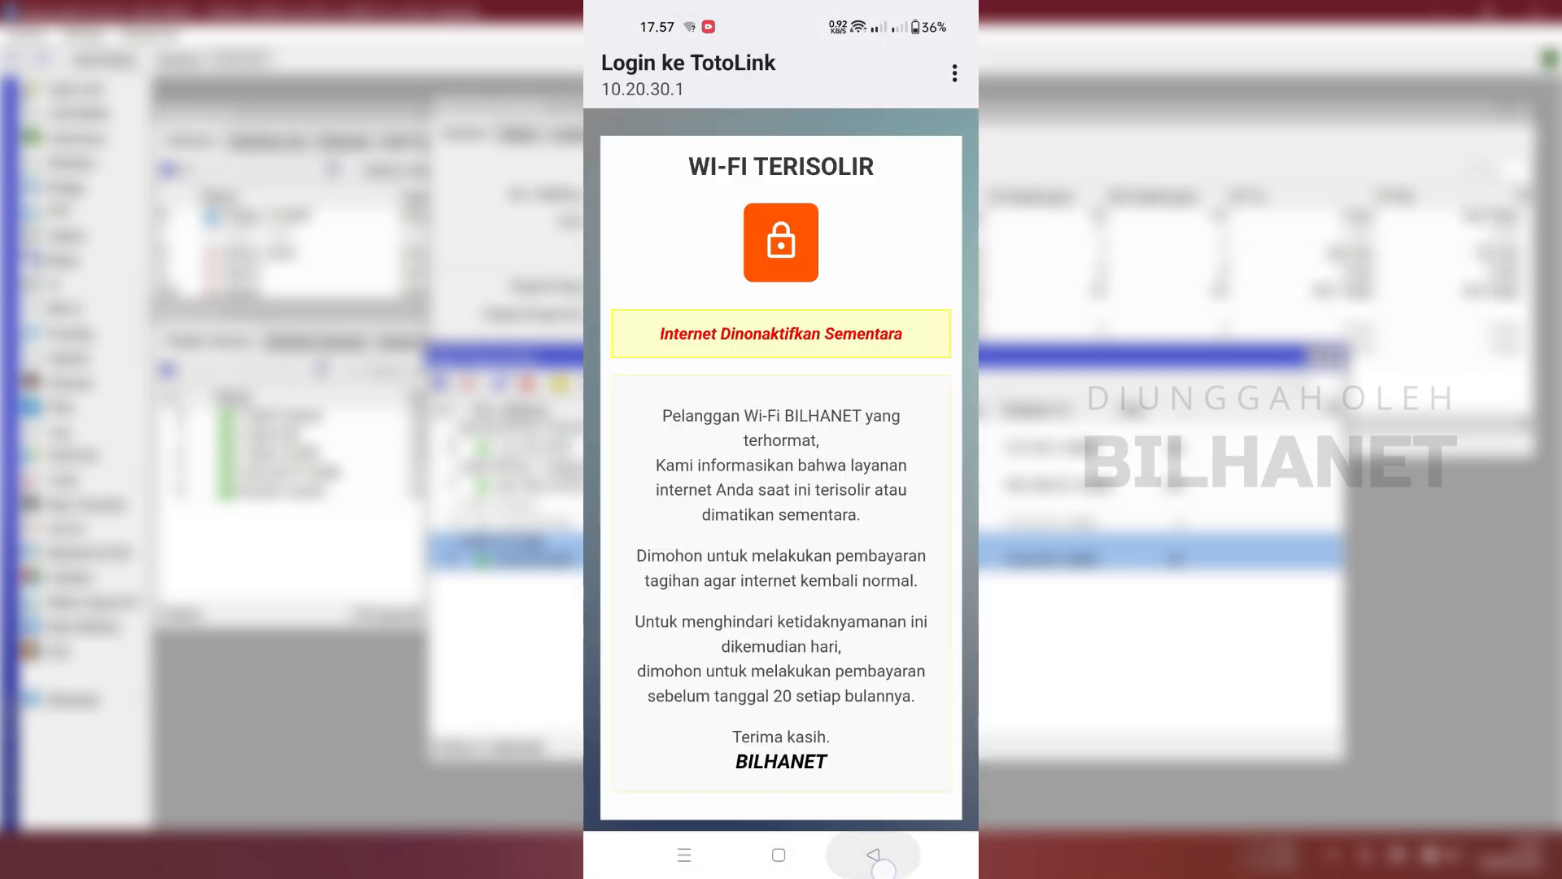
pyautogui.click(769, 352)
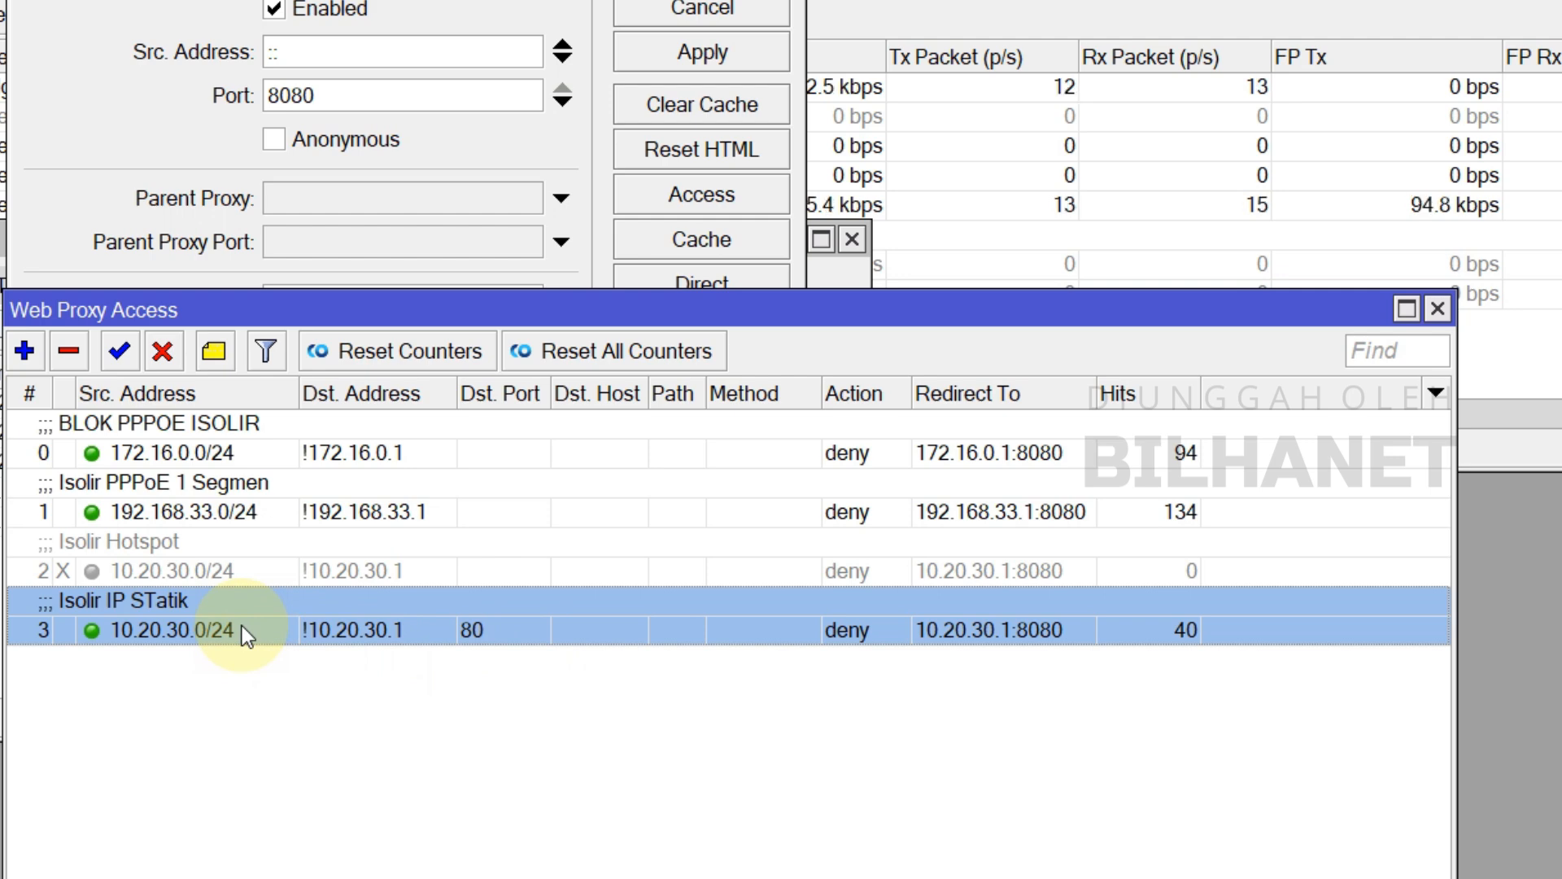
# Examine the web proxy access rules for the PPPoE, hotspot and static IP clients
pyautogui.click(233, 446)
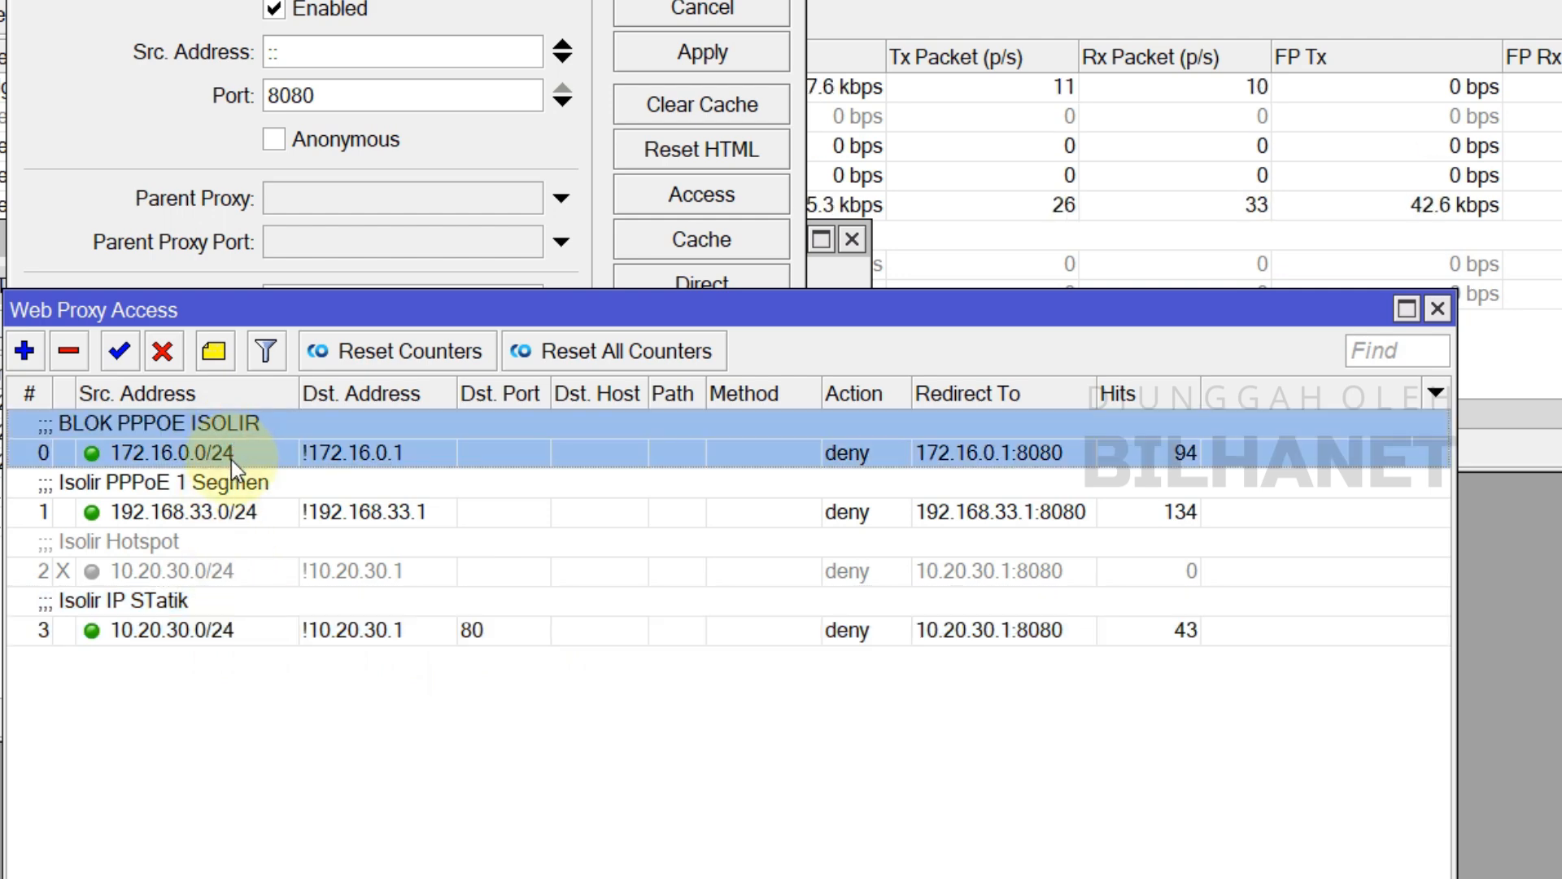
pyautogui.click(165, 566)
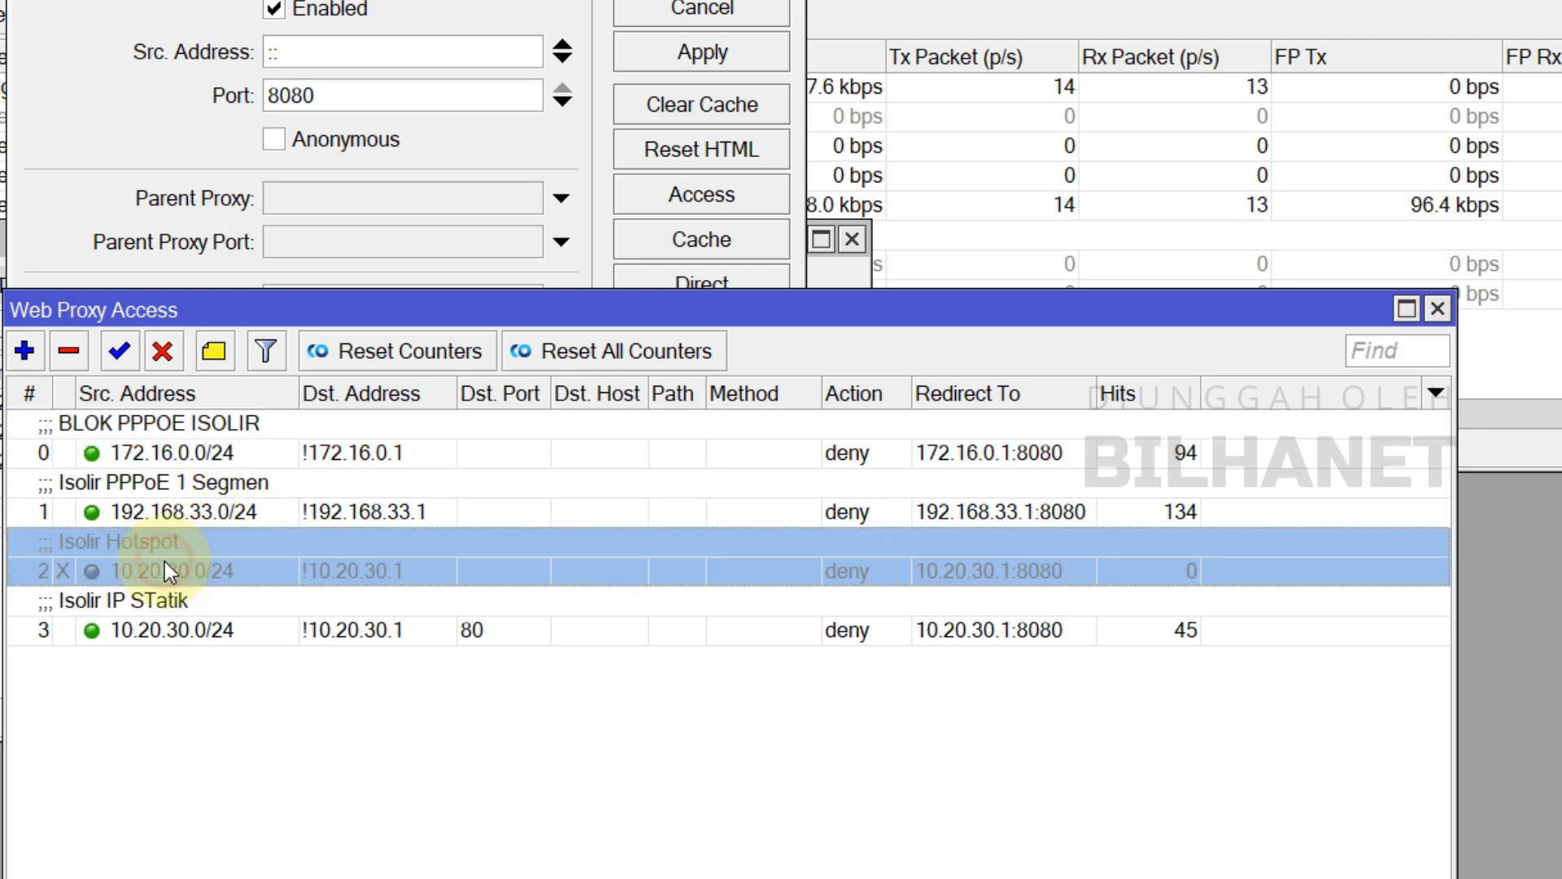
pyautogui.click(406, 628)
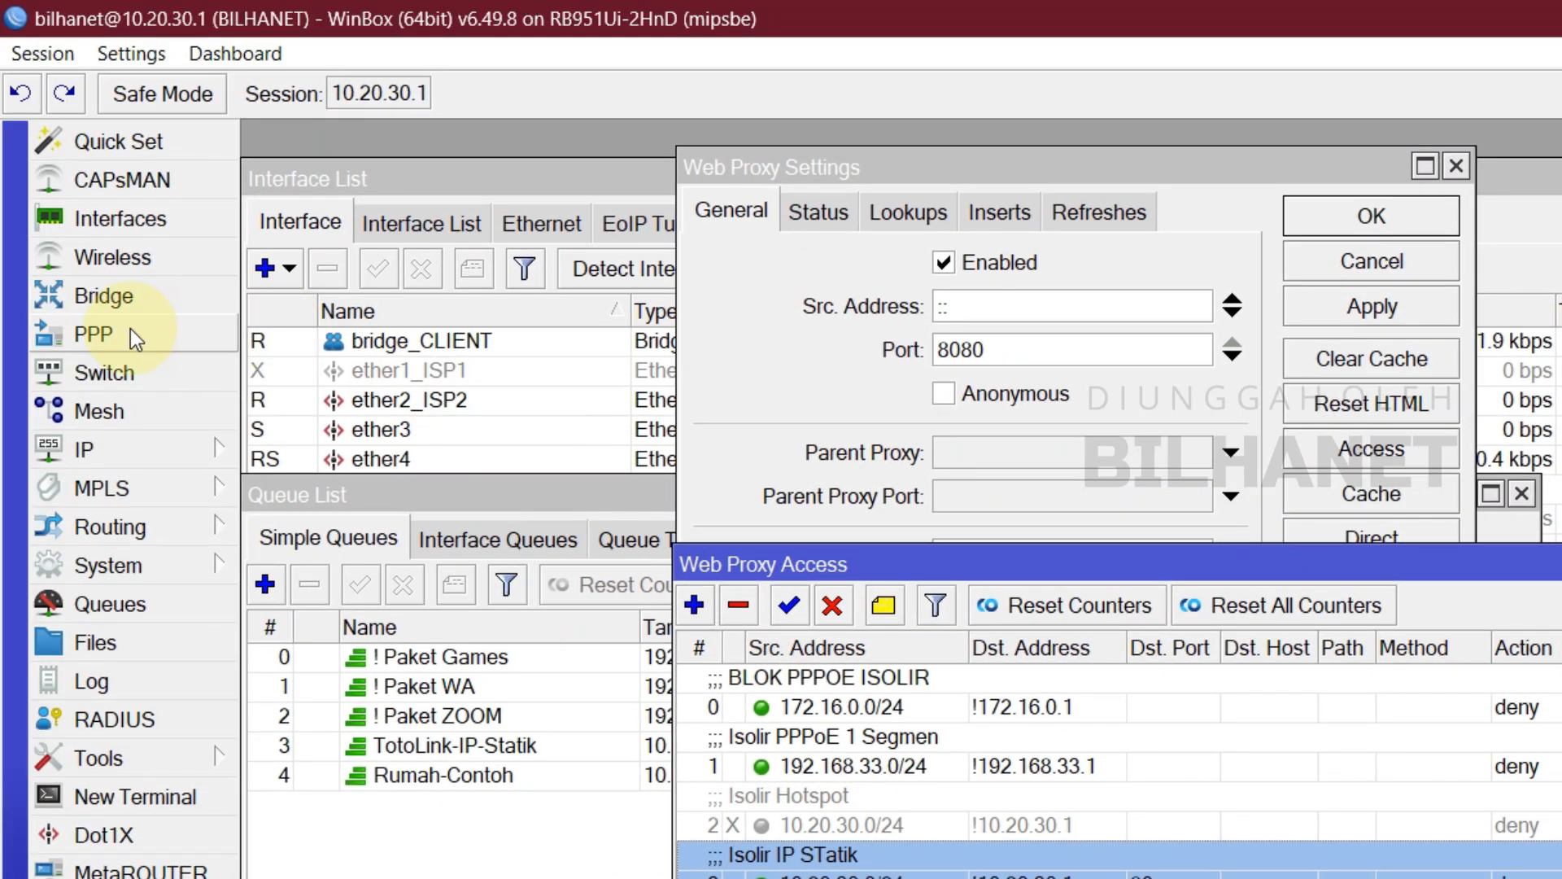
# Enlarge the PPP profiles list and open the general settings of the PROFIL-ISOLIR profile
pyautogui.click(52, 299)
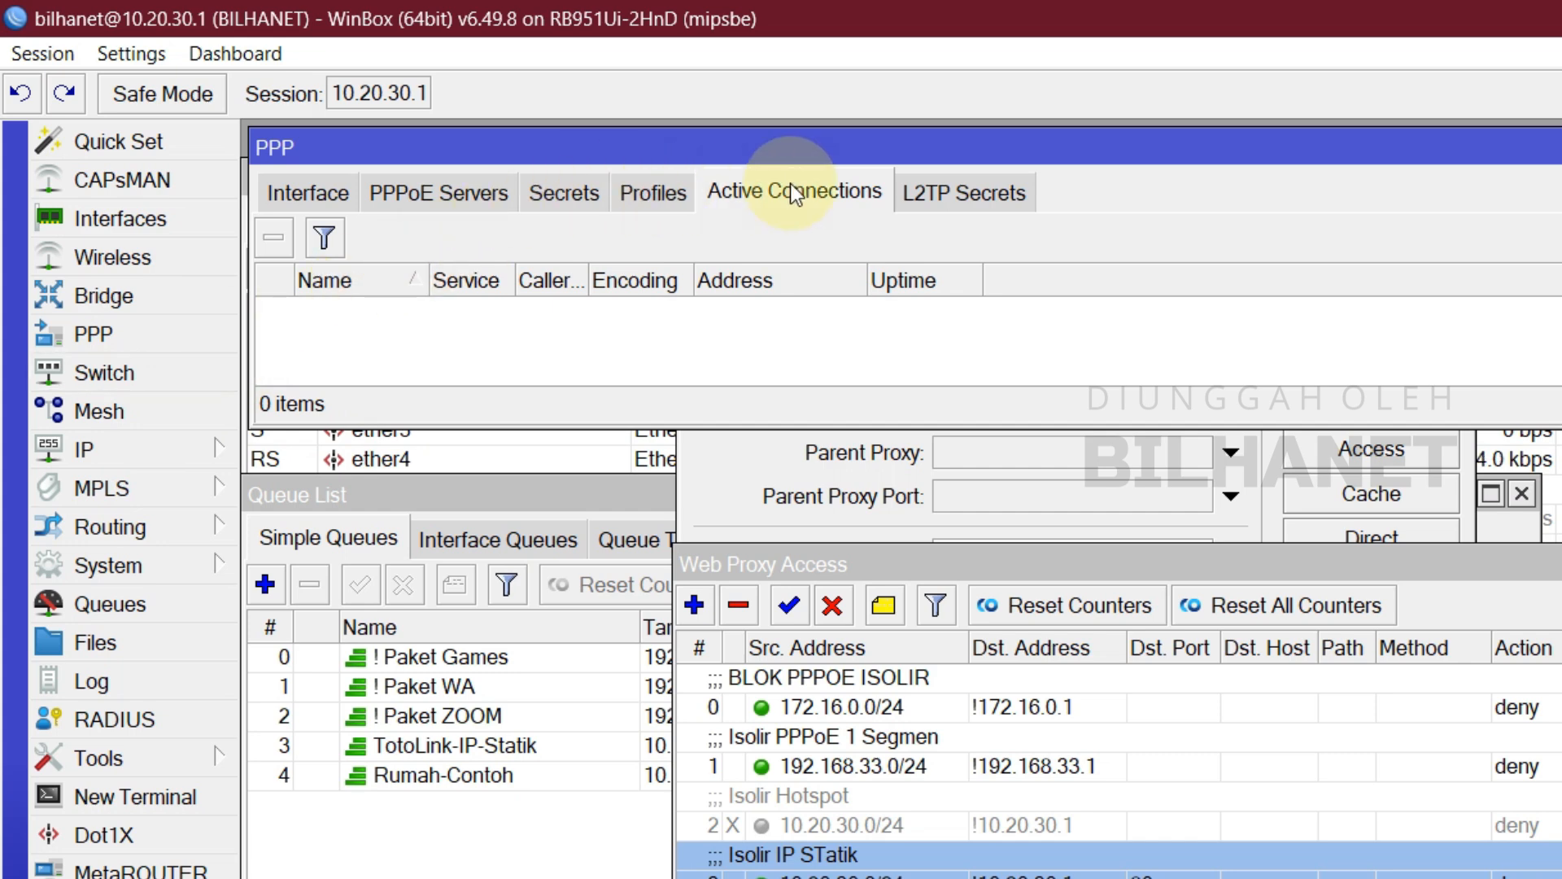
pyautogui.click(648, 192)
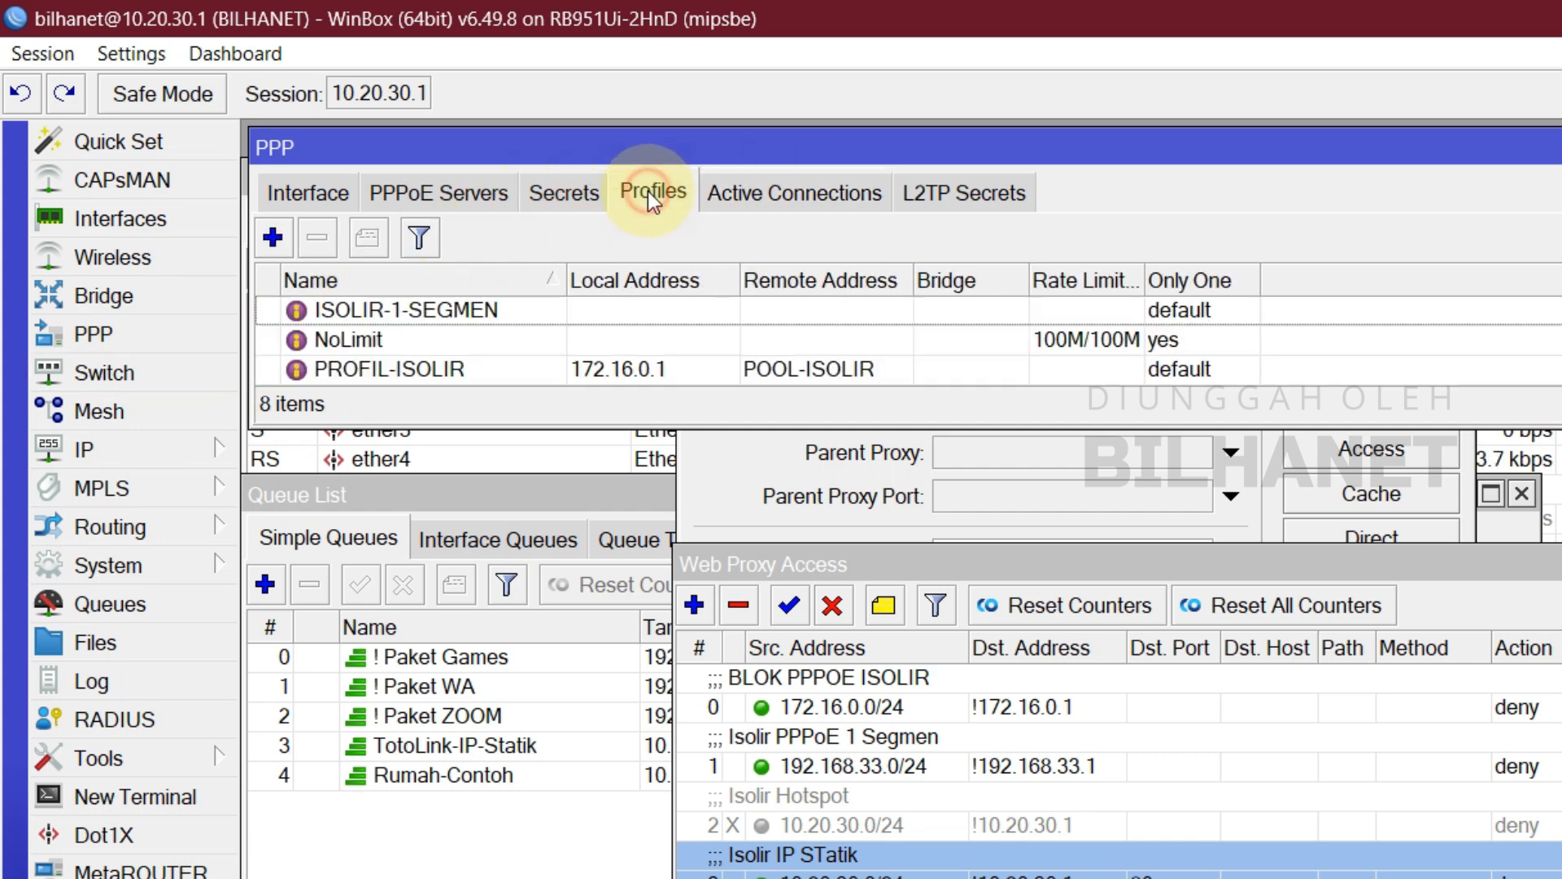
pyautogui.moveTo(602, 431); pyautogui.dragTo(575, 864)
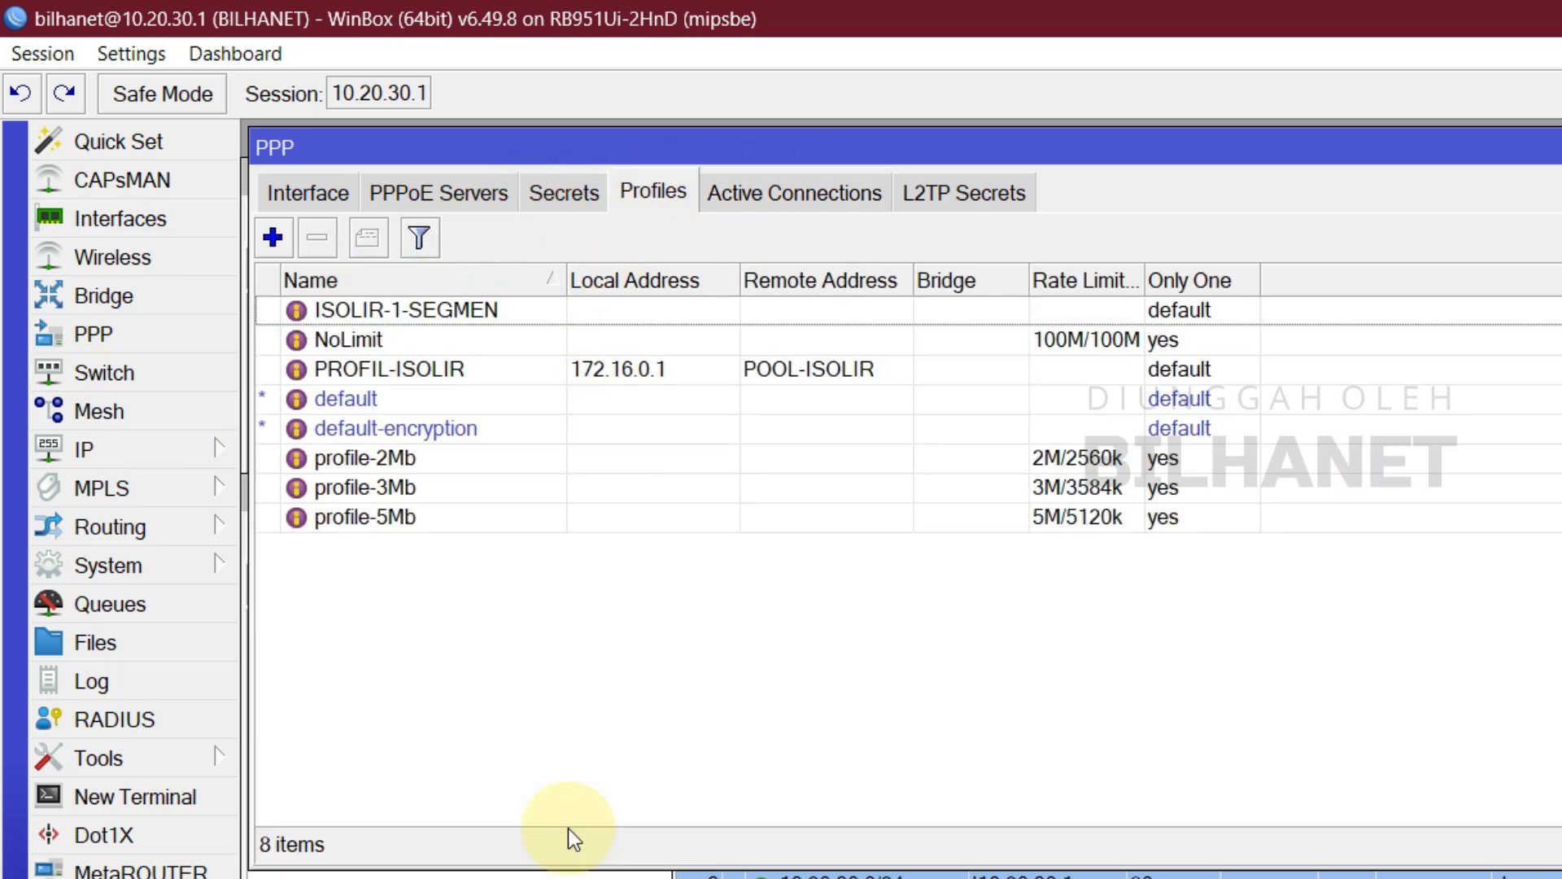
pyautogui.doubleClick(453, 370)
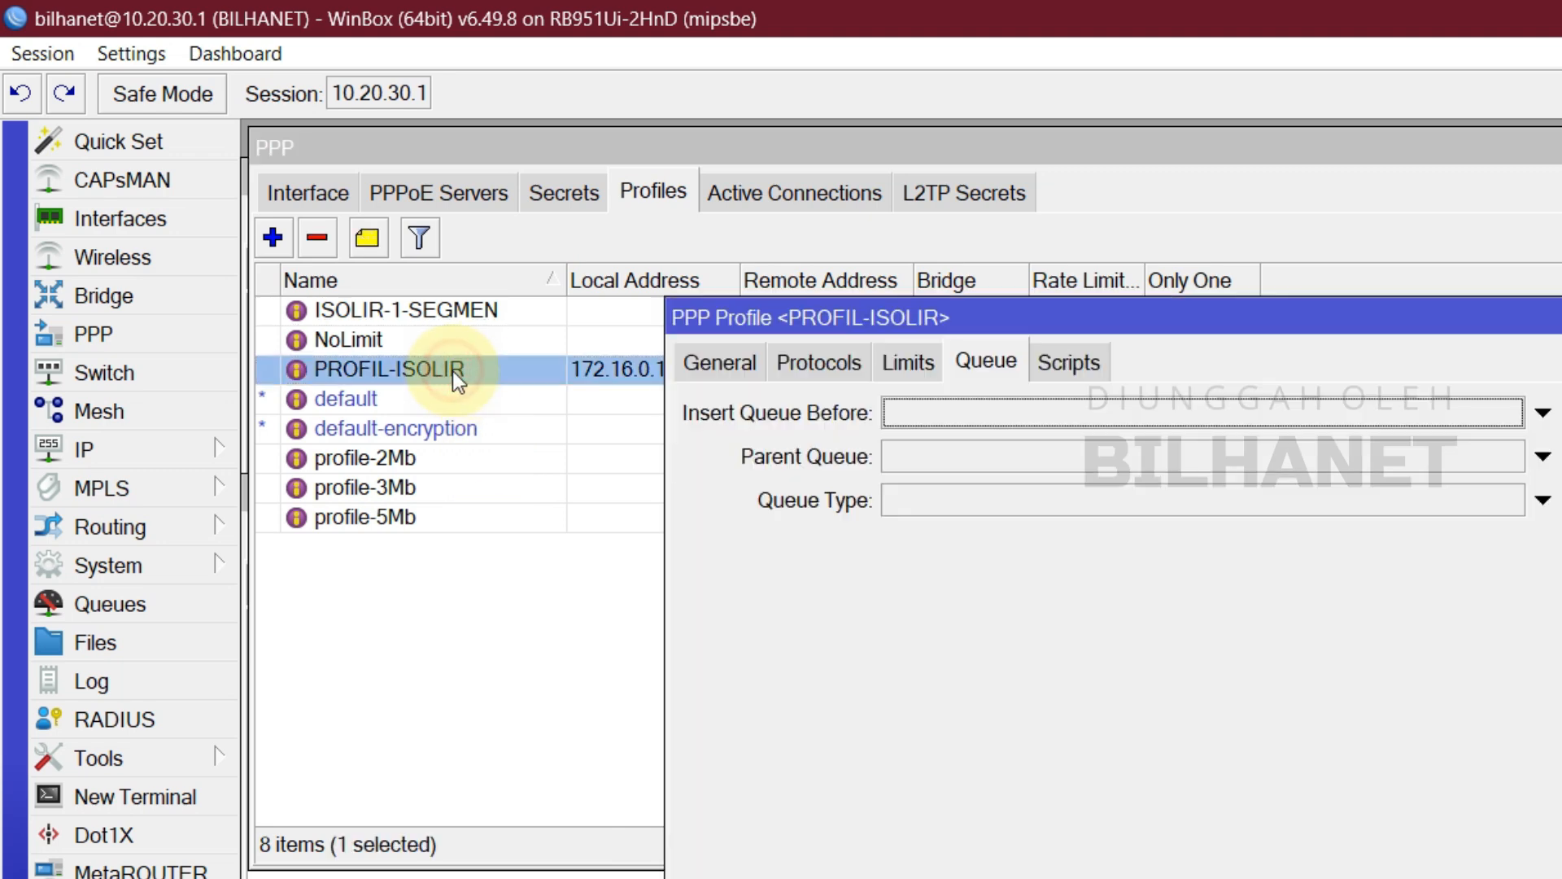
pyautogui.click(721, 362)
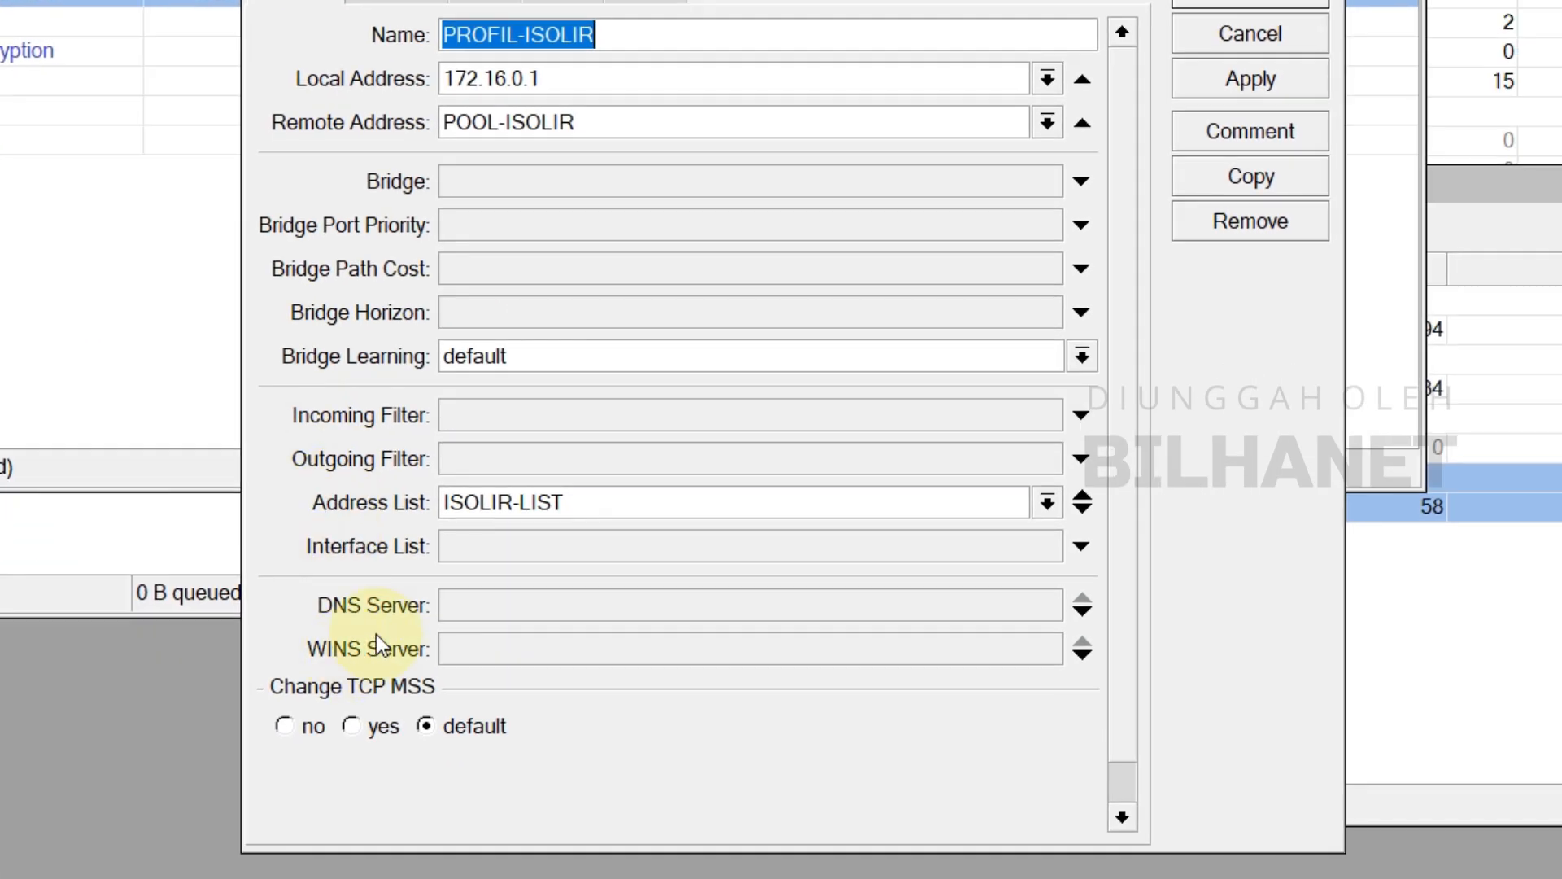
# Copy the local address of PROFIL-ISOLIR into its DNS server setting as 172.16.0.1
pyautogui.click(479, 605)
pyautogui.moveTo(559, 82); pyautogui.dragTo(397, 72)
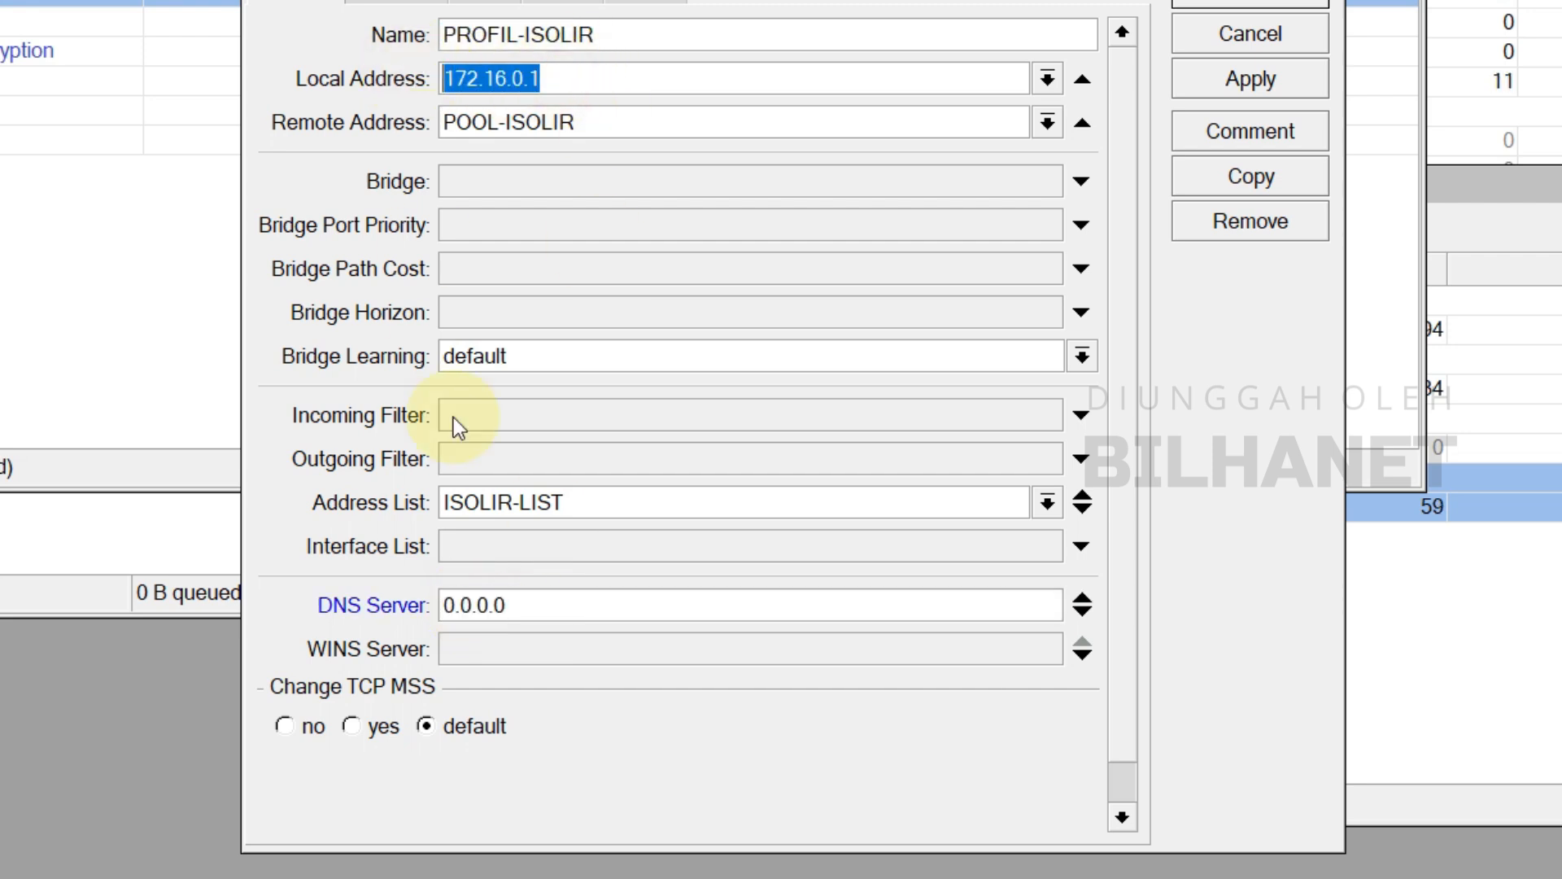
pyautogui.moveTo(580, 78); pyautogui.dragTo(426, 63)
pyautogui.rightClick(461, 77)
pyautogui.click(540, 125)
pyautogui.moveTo(530, 604); pyautogui.dragTo(482, 604)
pyautogui.rightClick(483, 605)
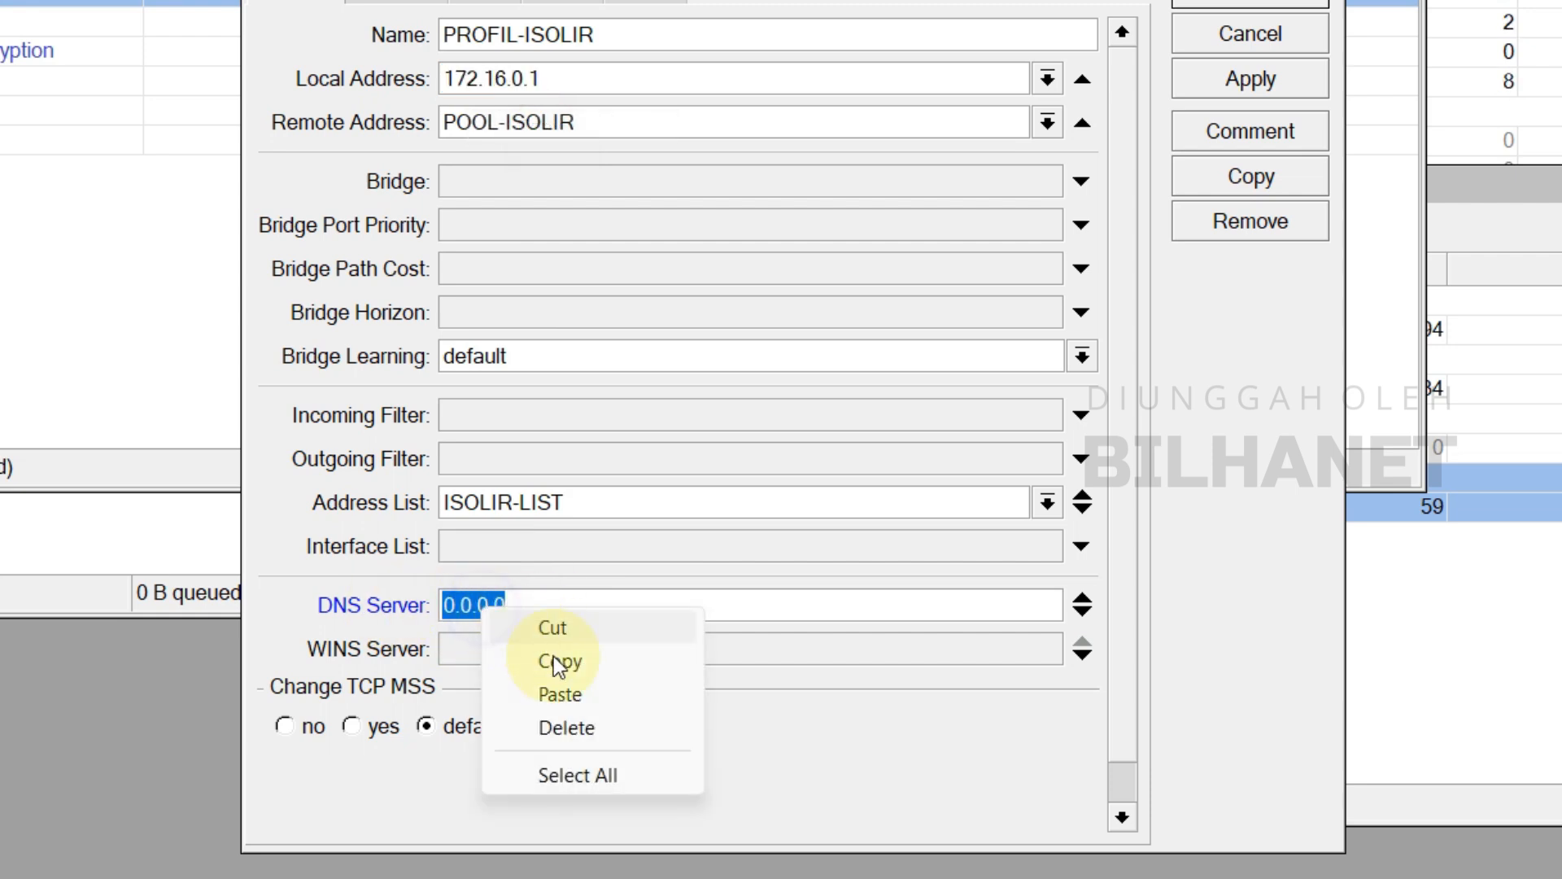
pyautogui.click(575, 694)
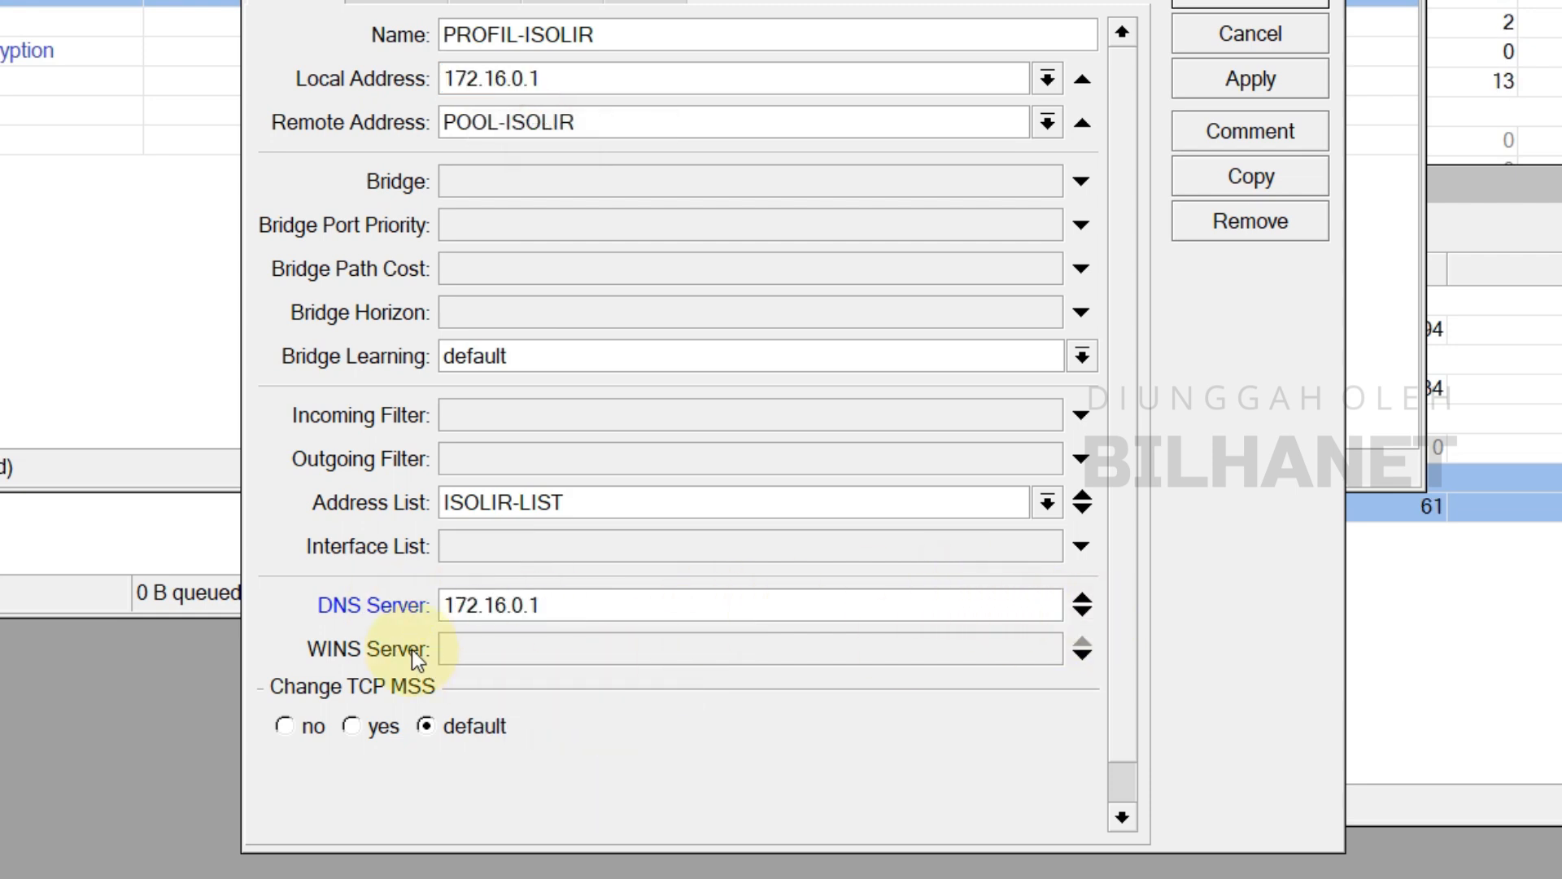
# Add 8.8.8.8 as a second DNS server for PROFIL-ISOLIR and save the profile
pyautogui.click(590, 606)
pyautogui.moveTo(591, 605); pyautogui.dragTo(420, 605)
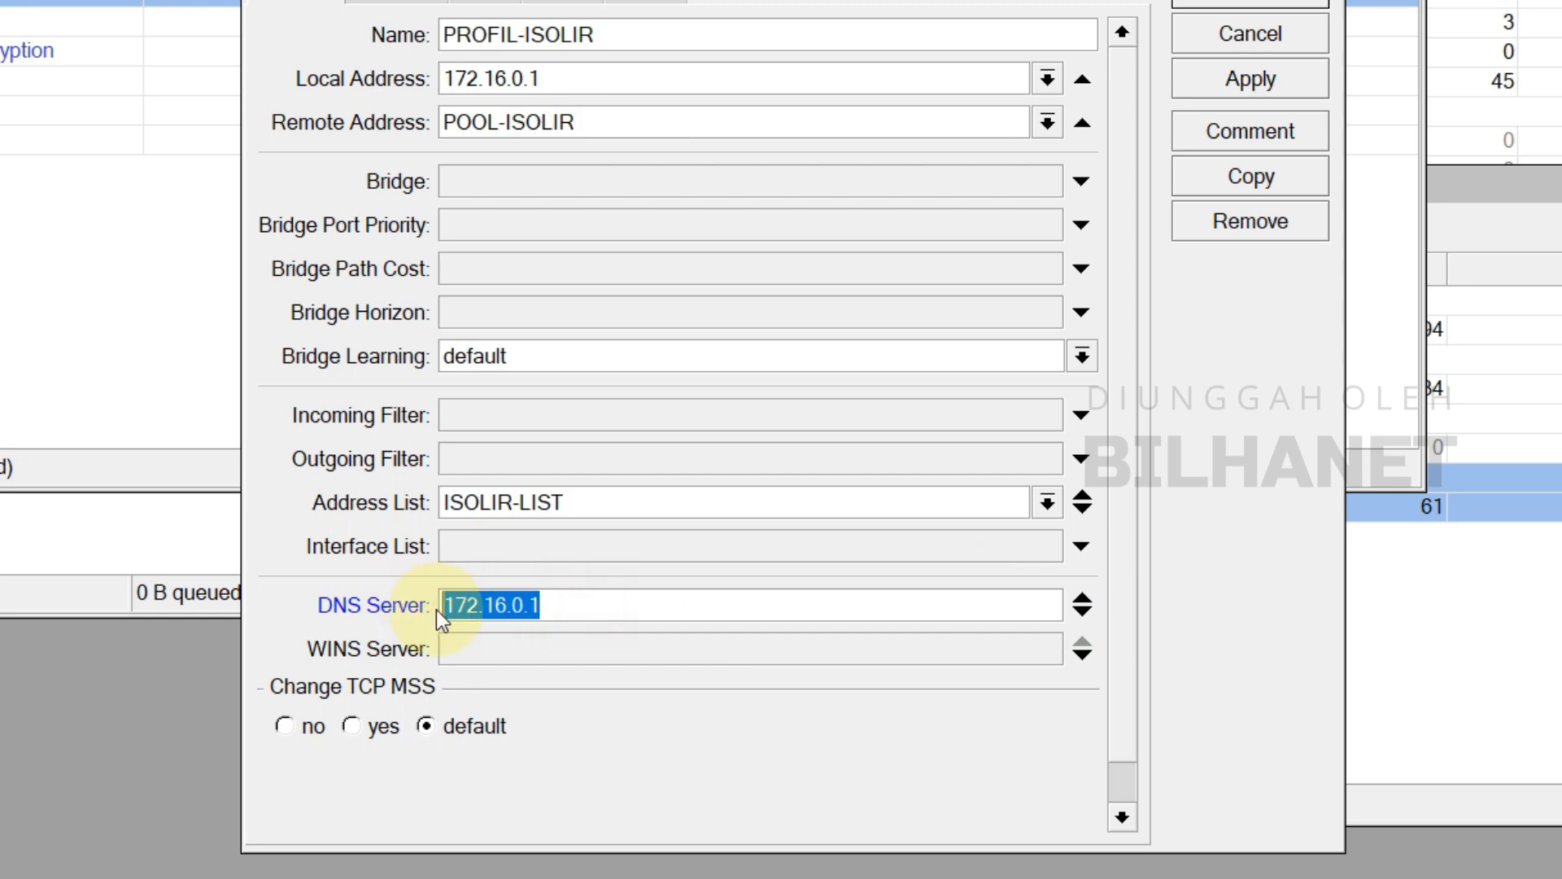
pyautogui.click(570, 80)
pyautogui.click(577, 606)
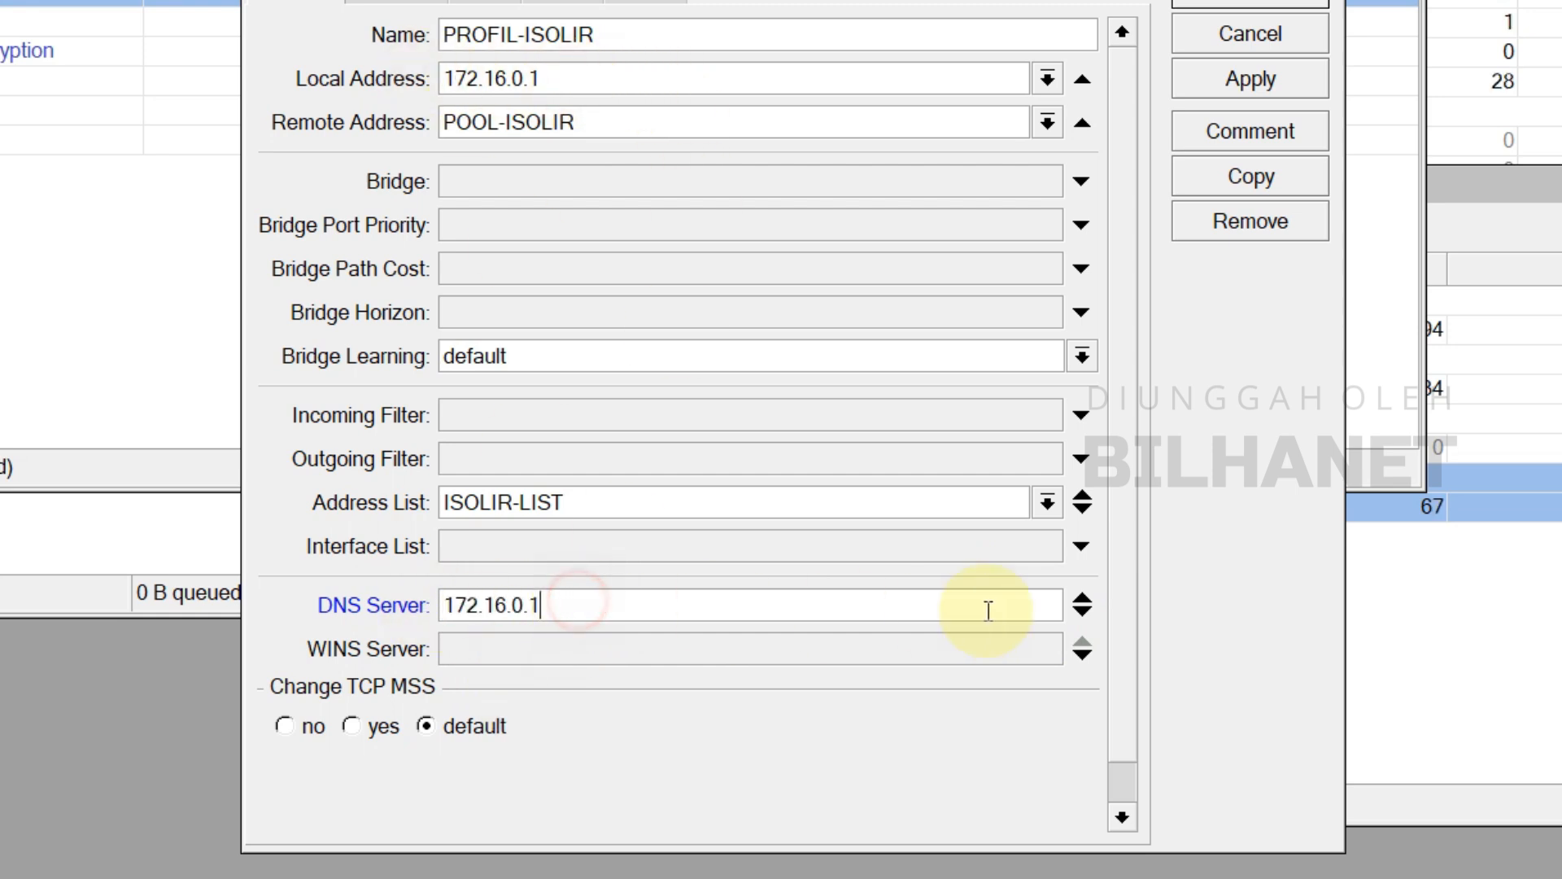
pyautogui.click(1084, 617)
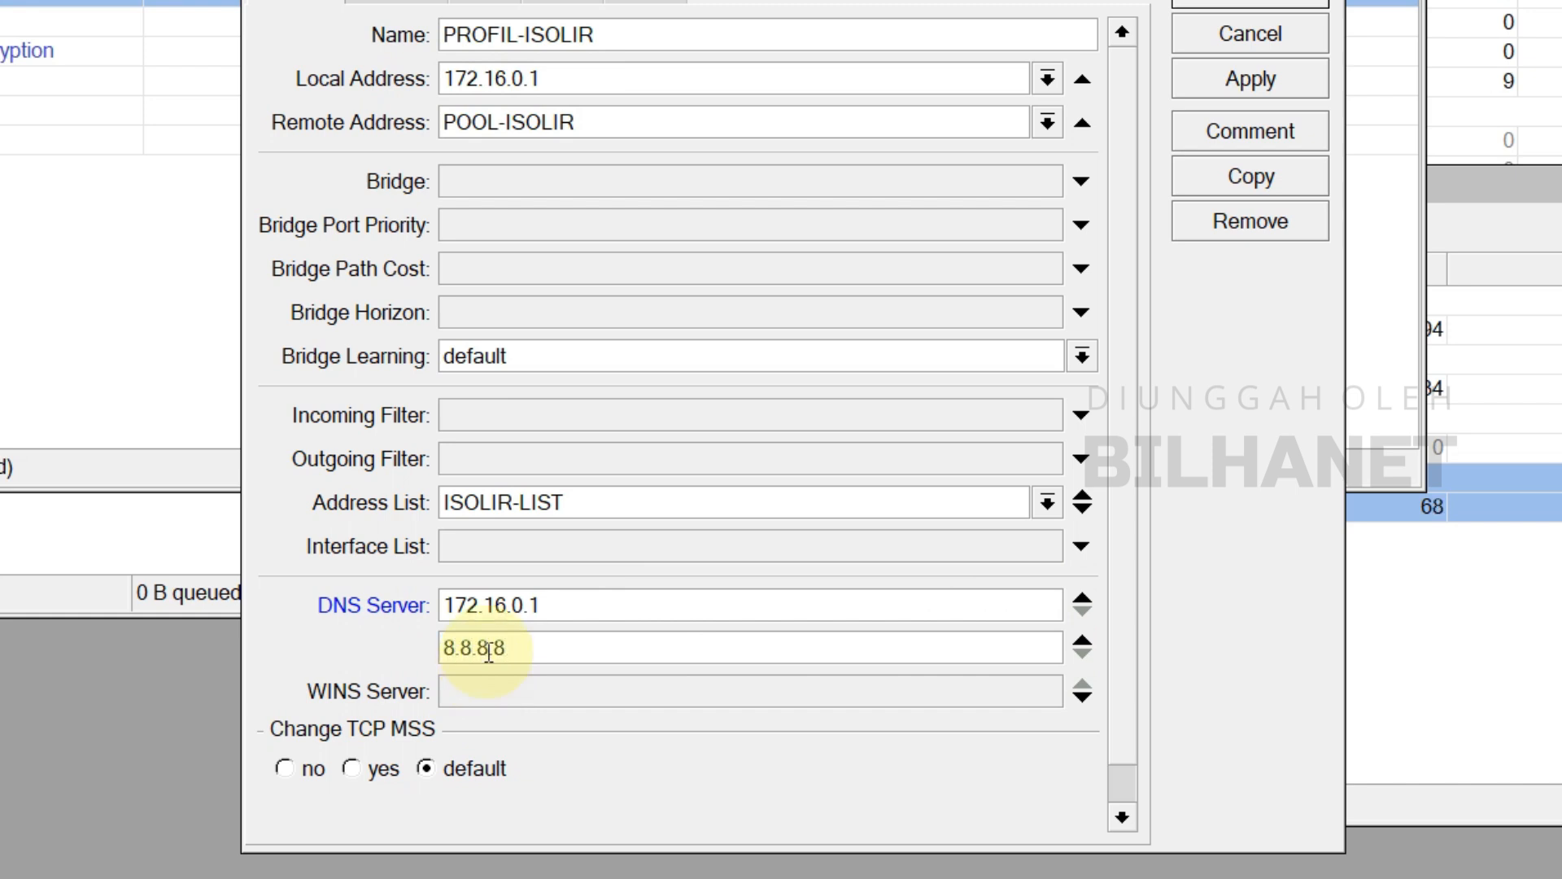
pyautogui.click(1251, 79)
pyautogui.click(1304, 22)
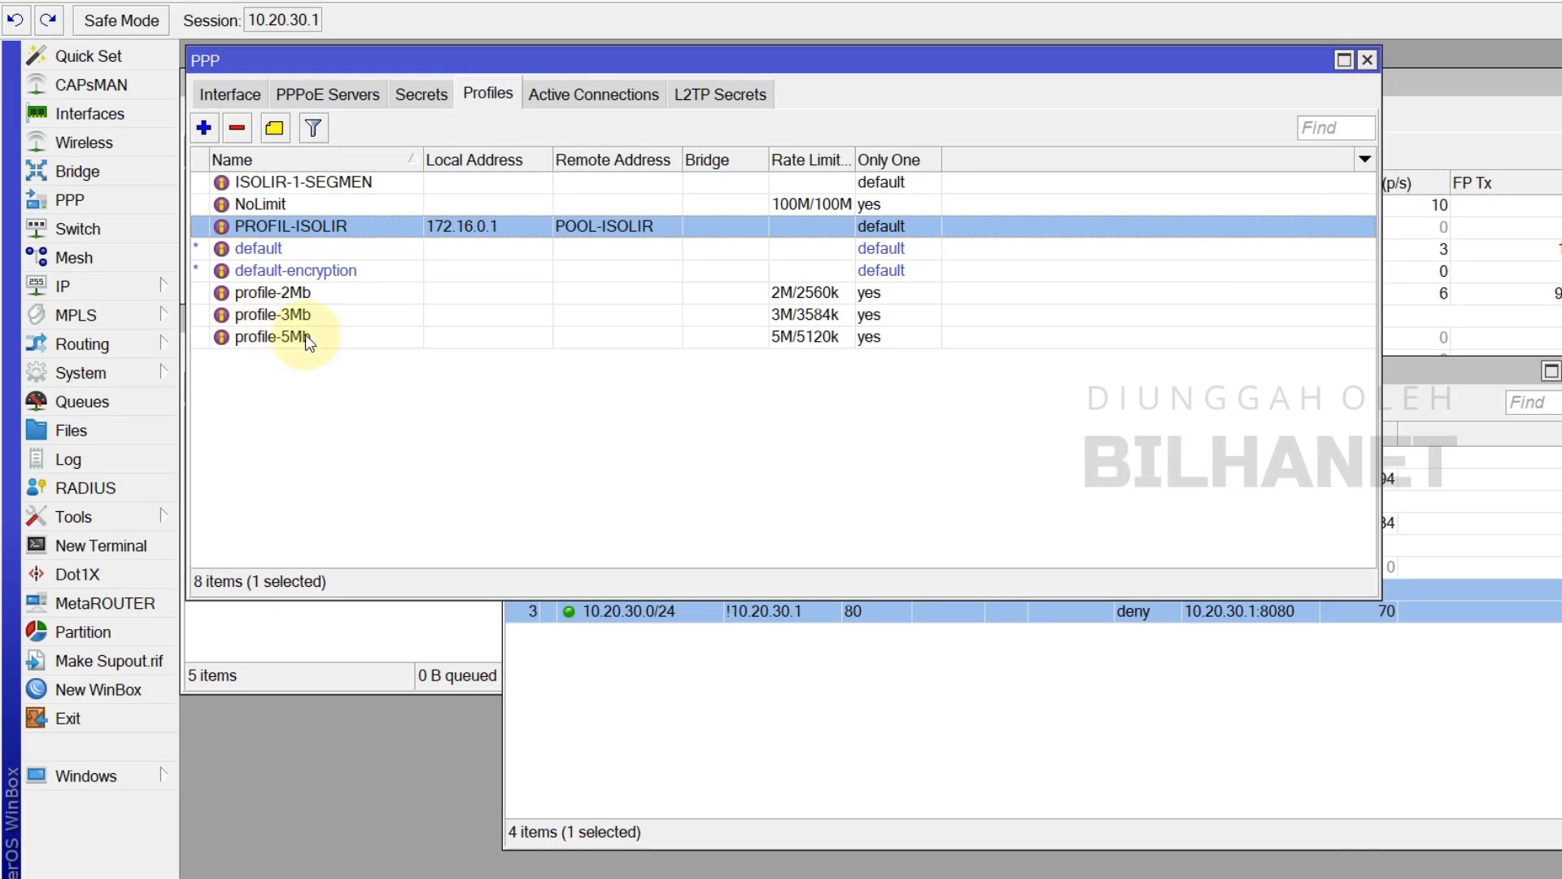
# Set the DNS server of the ISOLIR-1-SEGMEN profile to 192.168.33.1, the local address used by its PPP secret
pyautogui.doubleClick(285, 181)
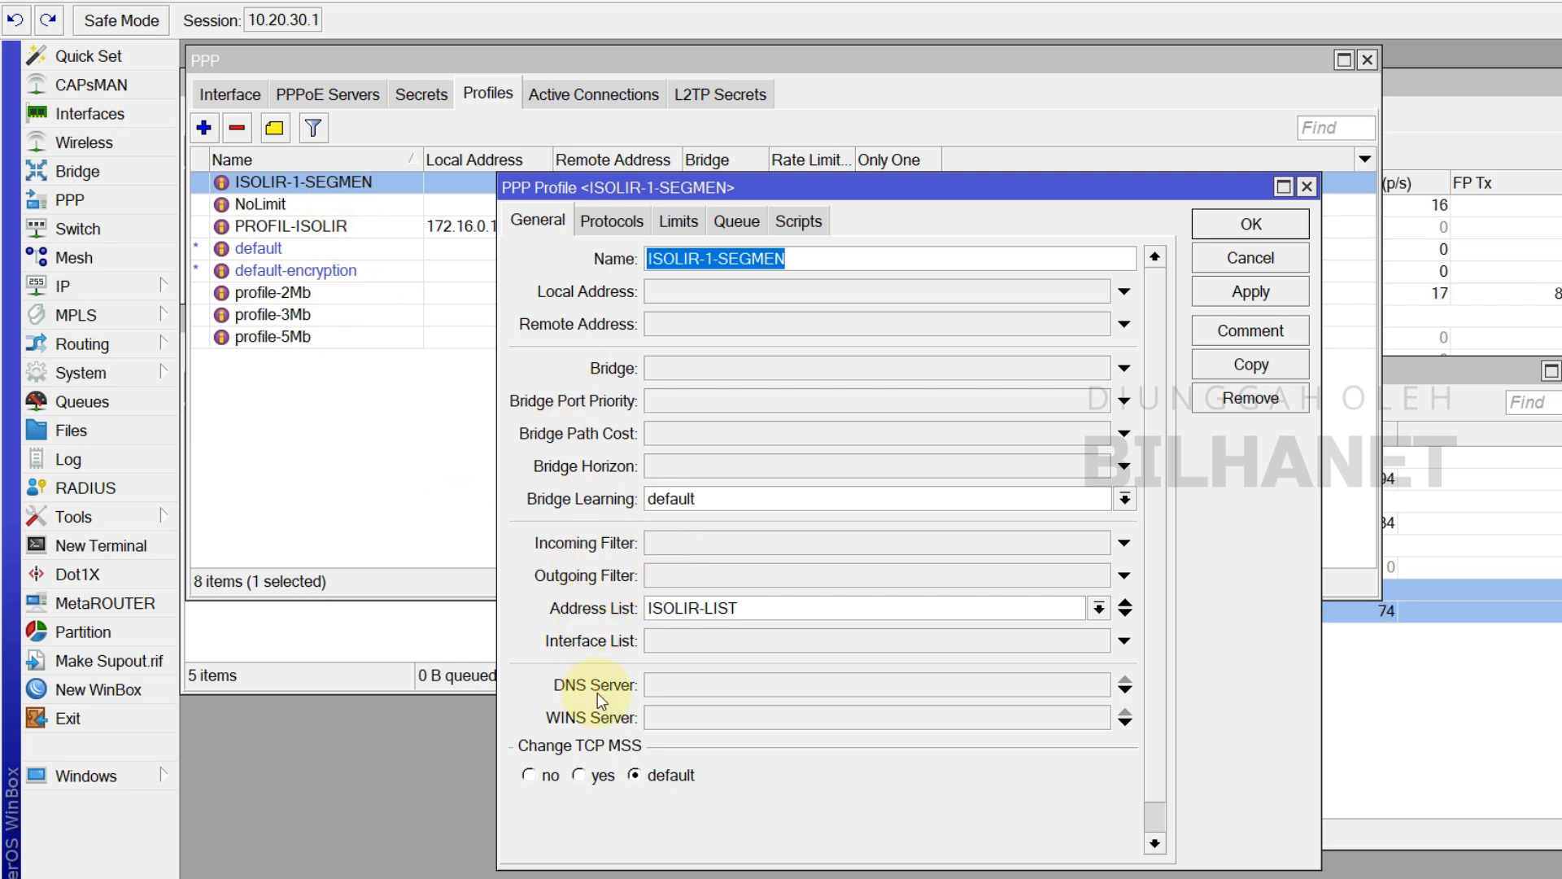
pyautogui.click(662, 686)
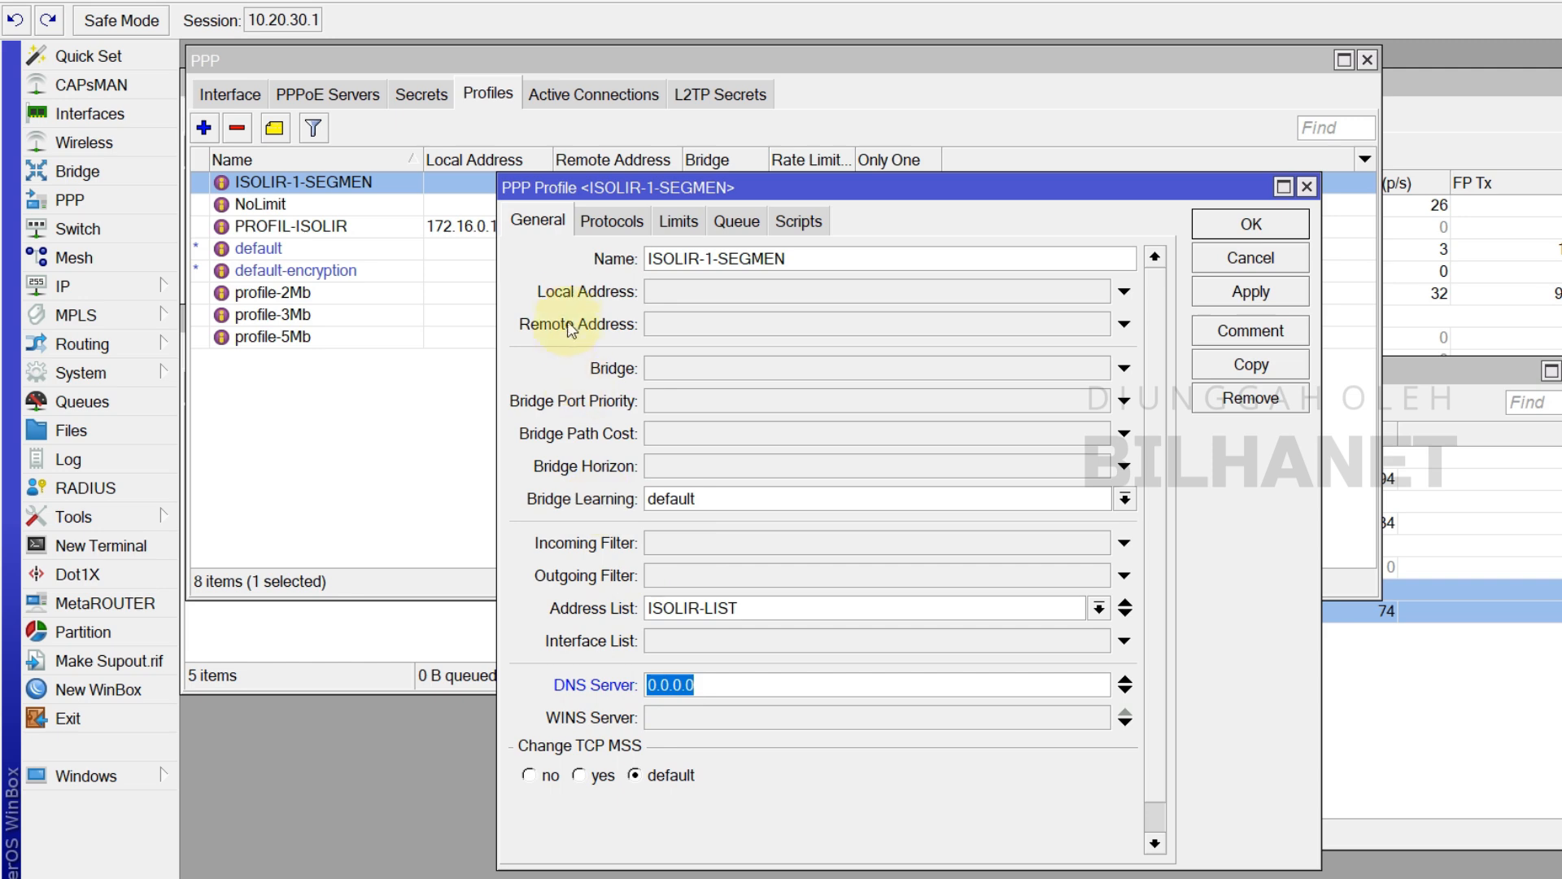
pyautogui.moveTo(716, 189); pyautogui.dragTo(835, 292)
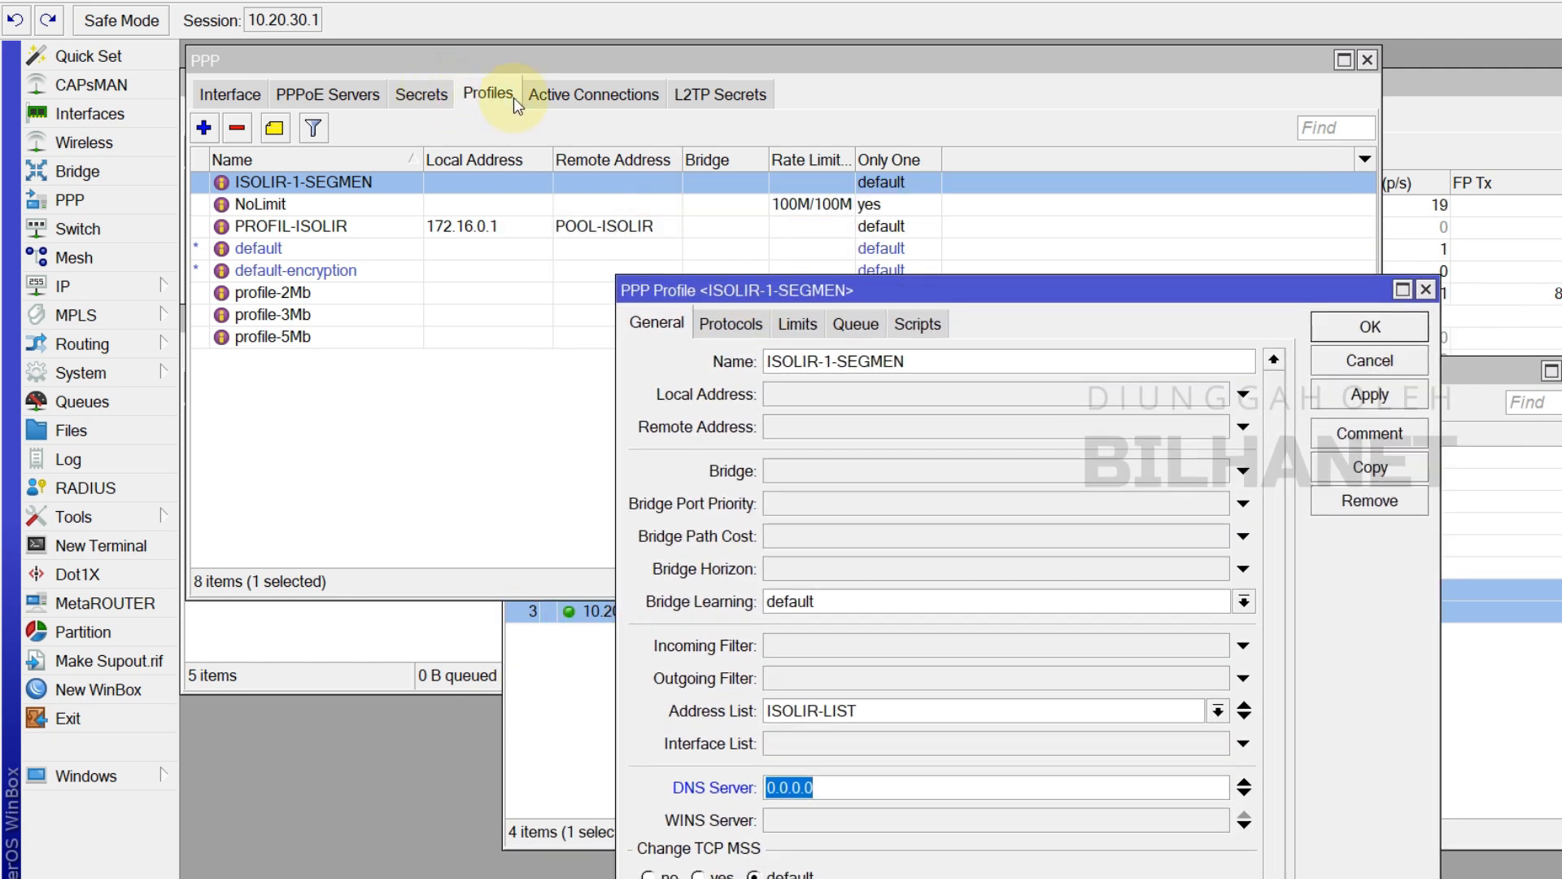
pyautogui.click(433, 96)
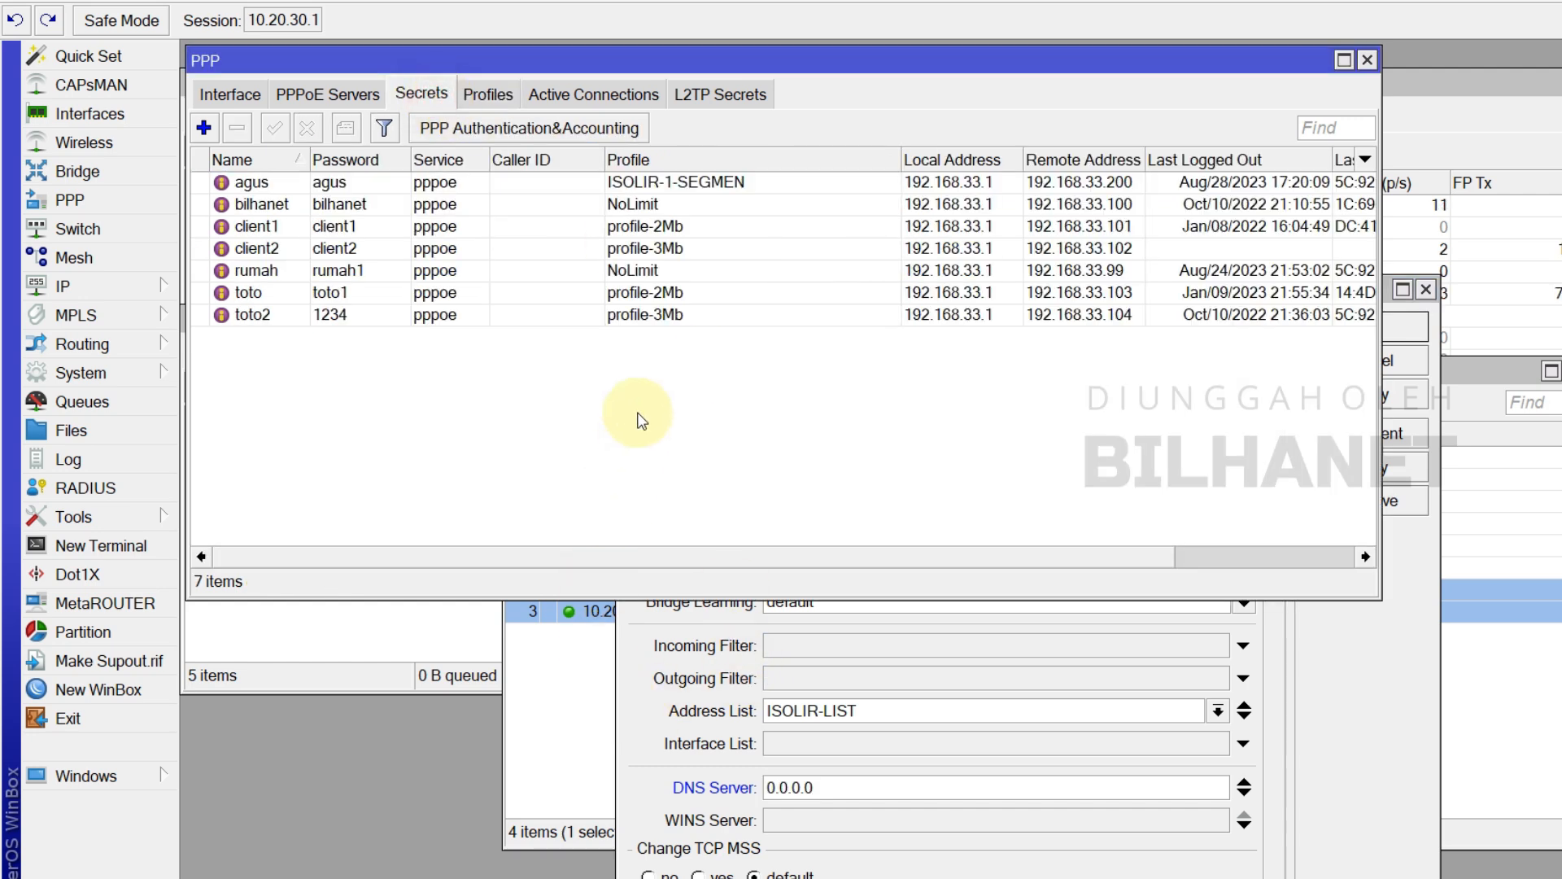
pyautogui.click(979, 183)
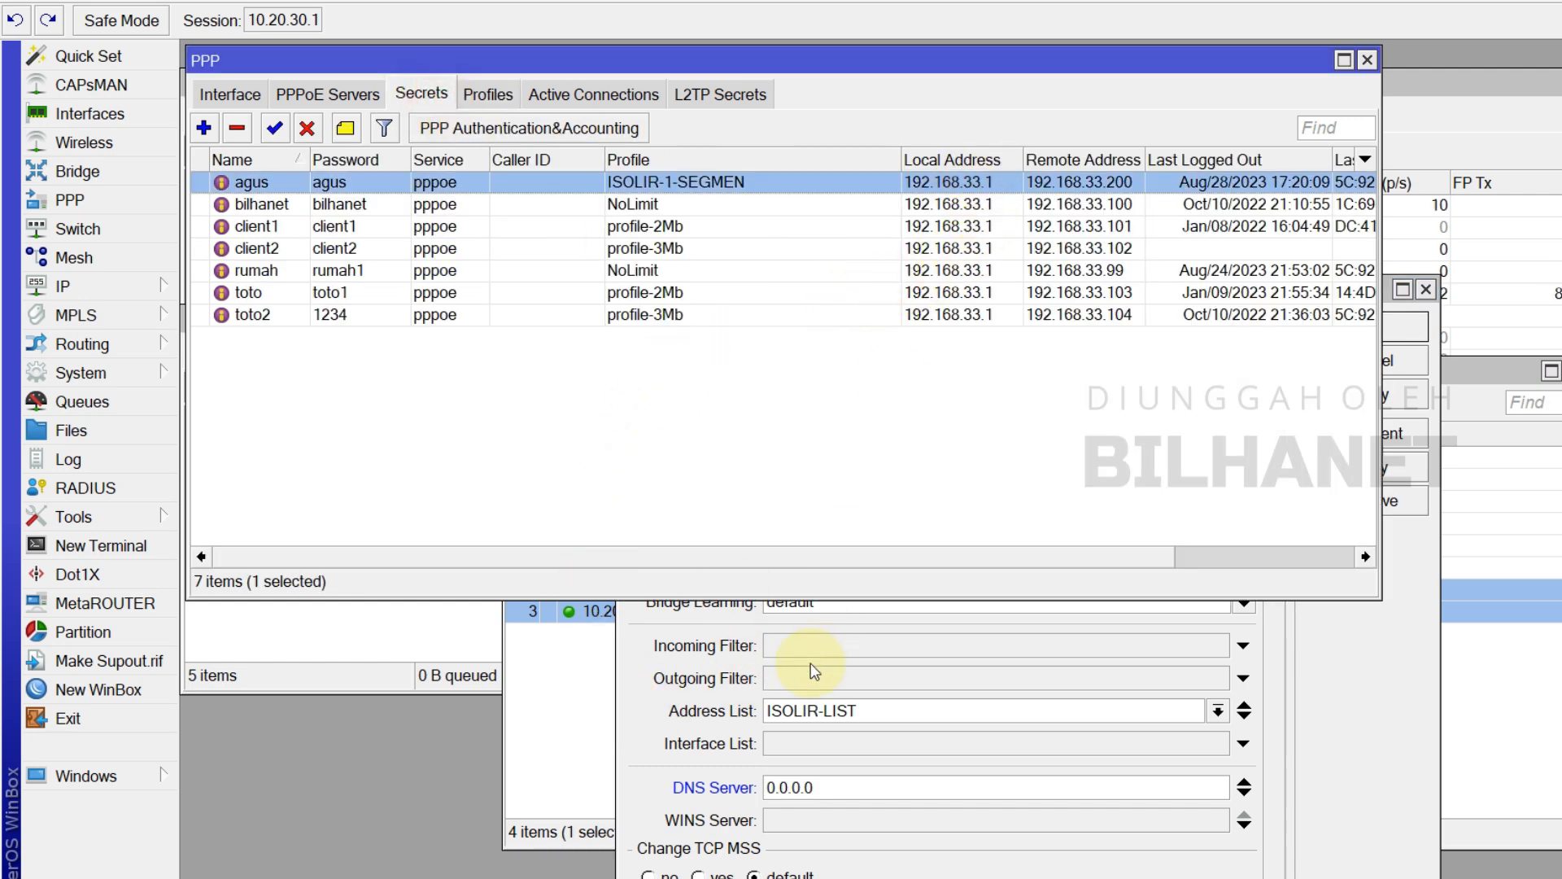
pyautogui.click(633, 704)
pyautogui.moveTo(846, 787); pyautogui.dragTo(705, 789)
pyautogui.write('192.168.33.1')
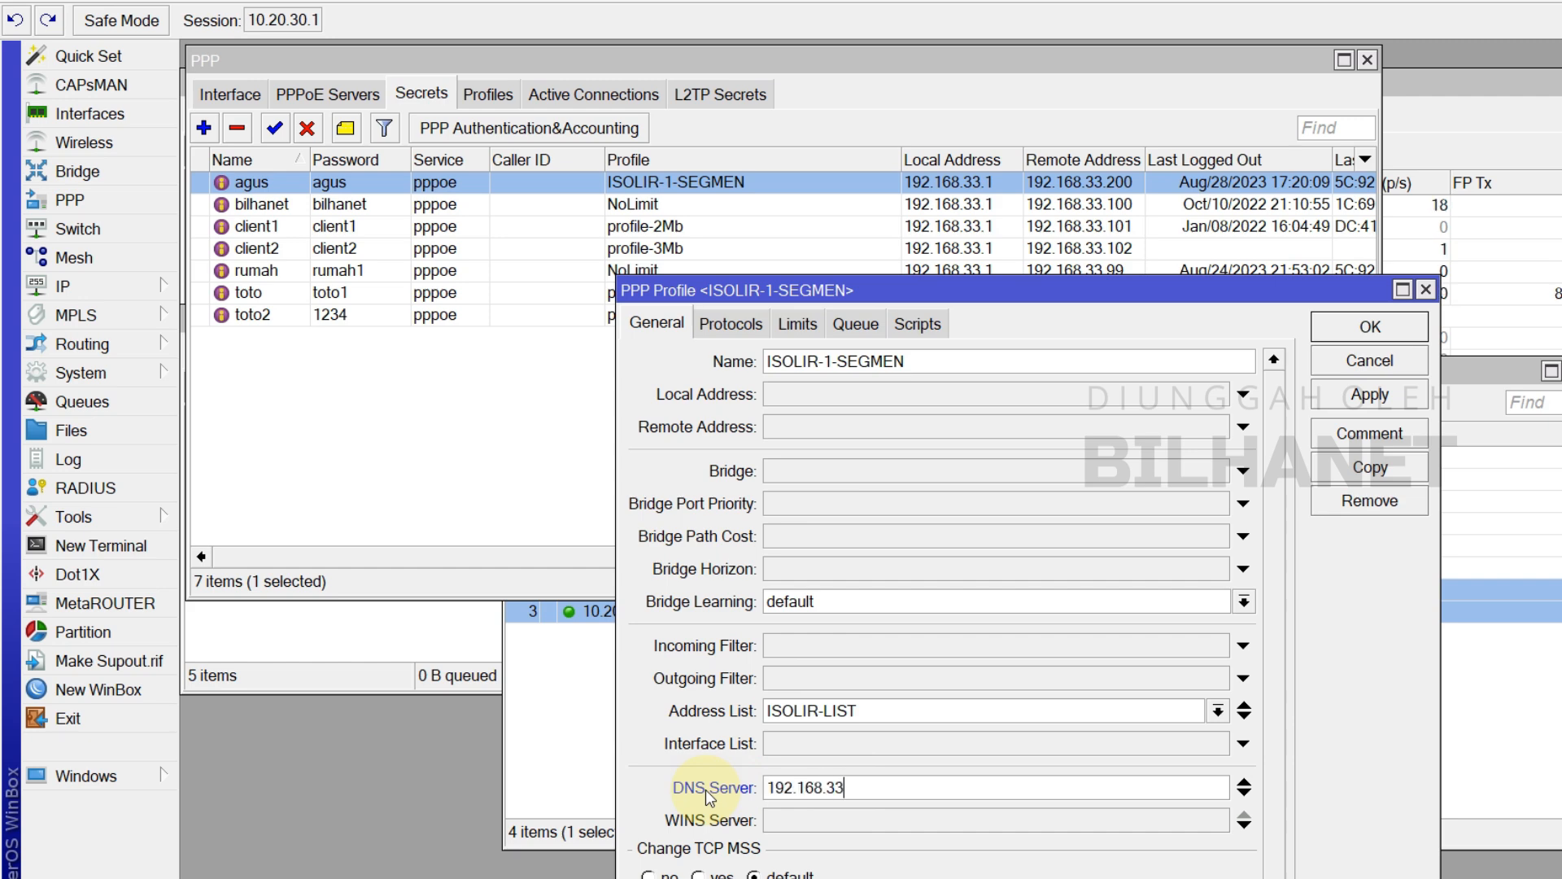
# Add 8.8.8.8 as a second DNS server for ISOLIR-1-SEGMEN, save the profile and close the PPP window
pyautogui.click(1245, 793)
pyautogui.write('8.8.8.8')
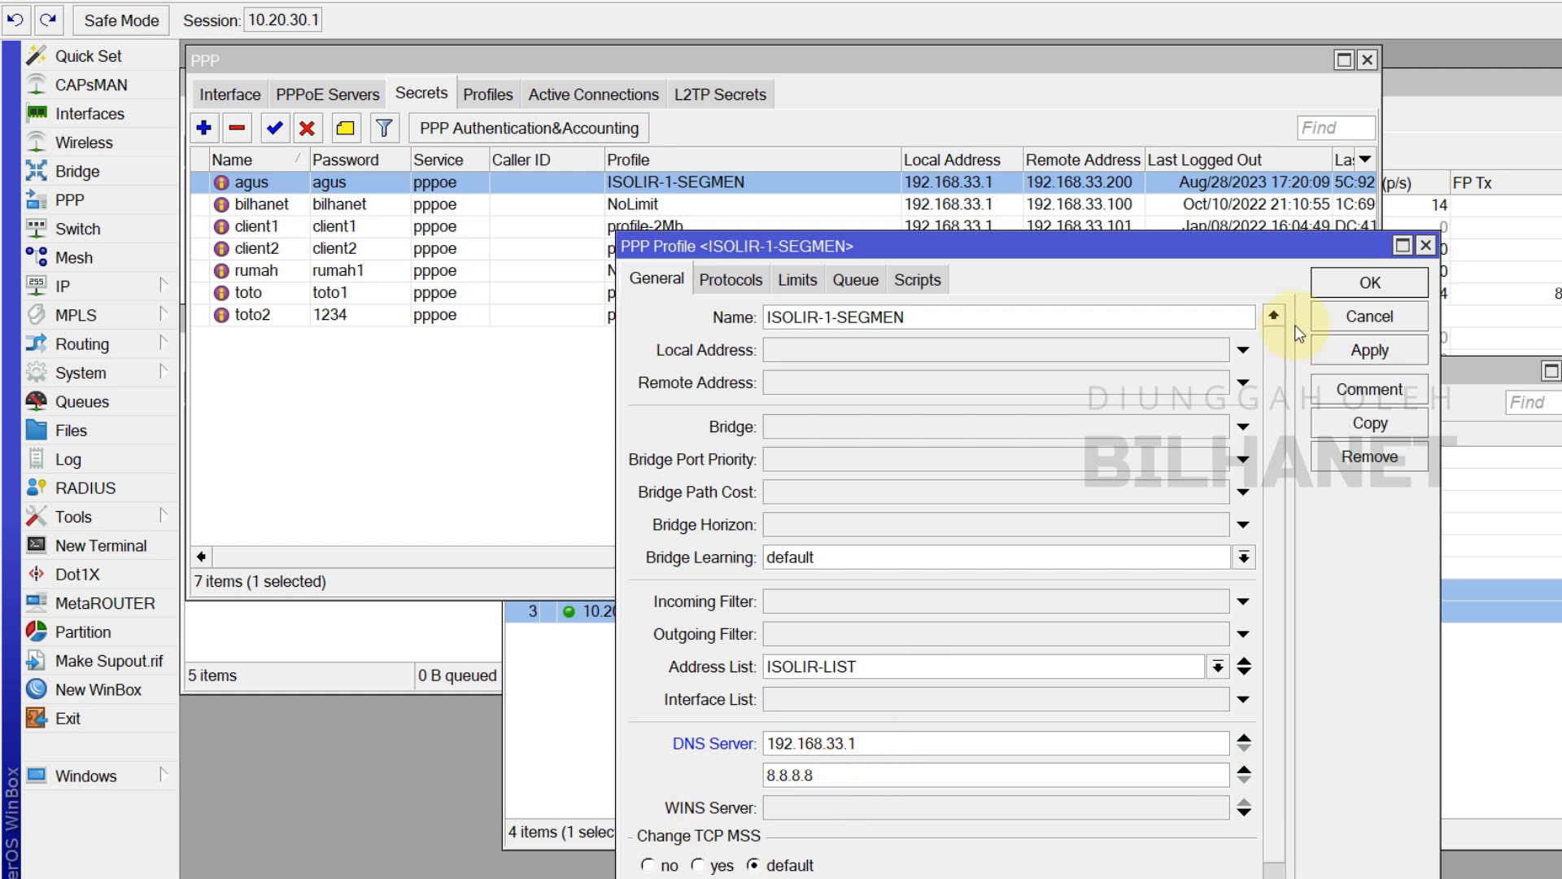
pyautogui.click(1383, 281)
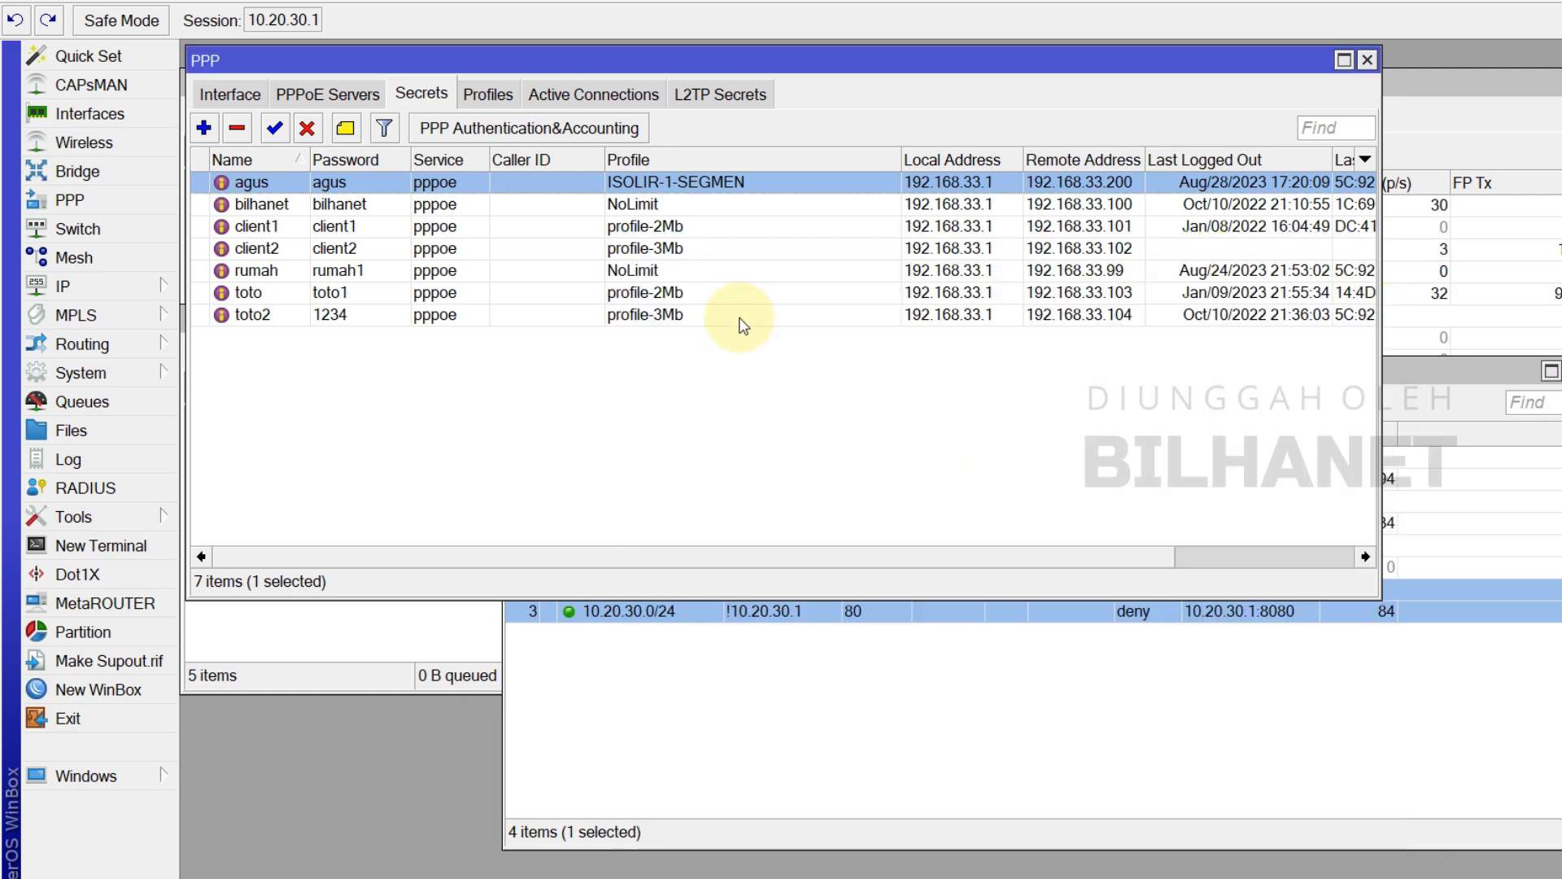
pyautogui.click(1367, 60)
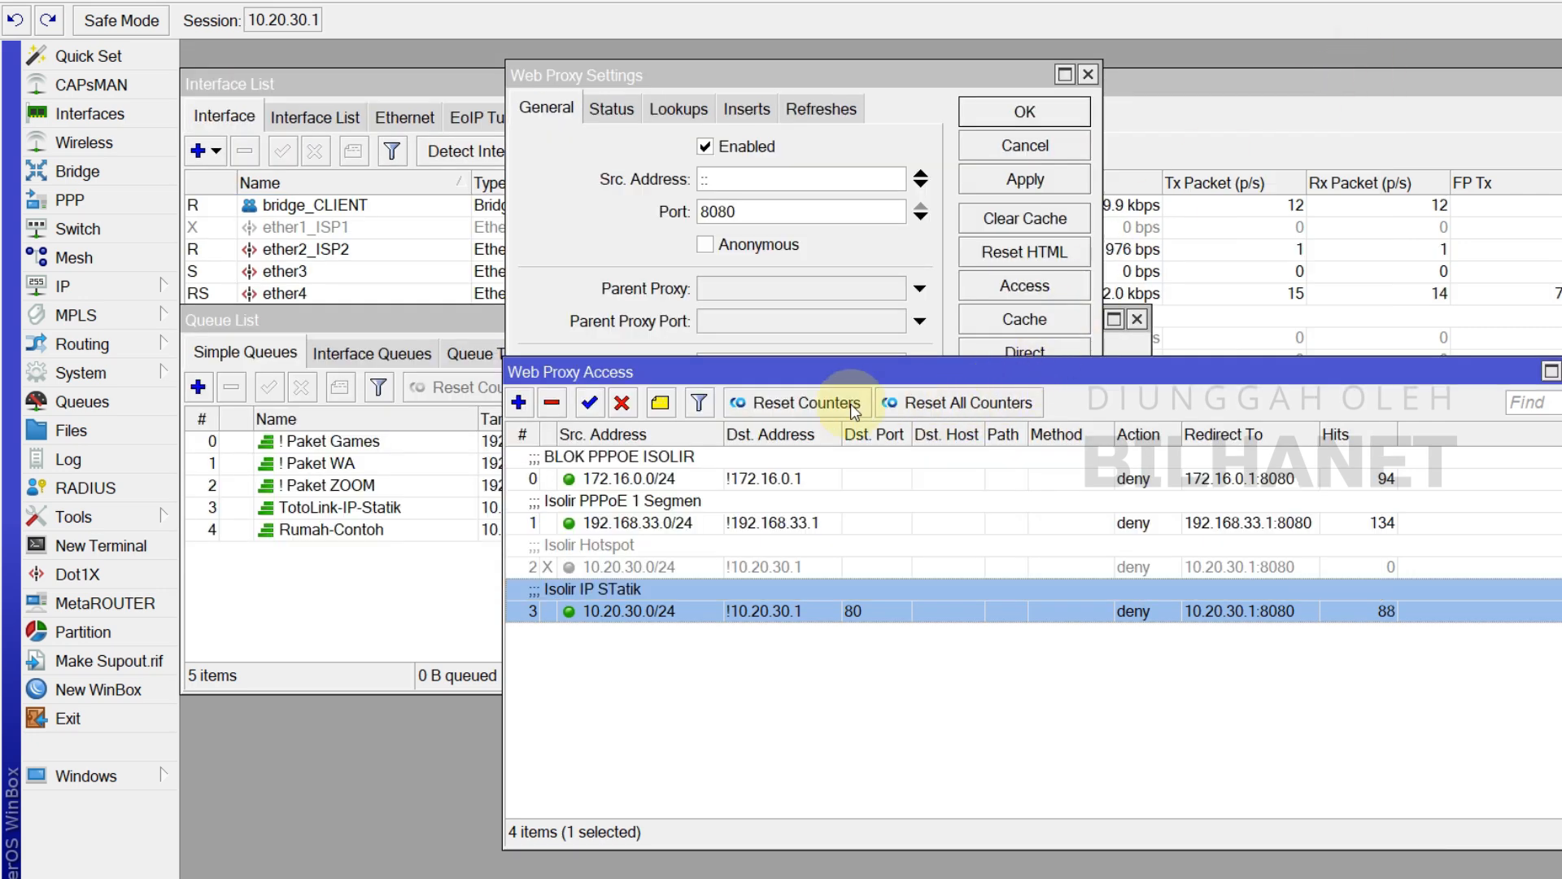
# Open the DHCP server's hotspot network entry 10.20.30.0/24 for editing
pyautogui.click(71, 286)
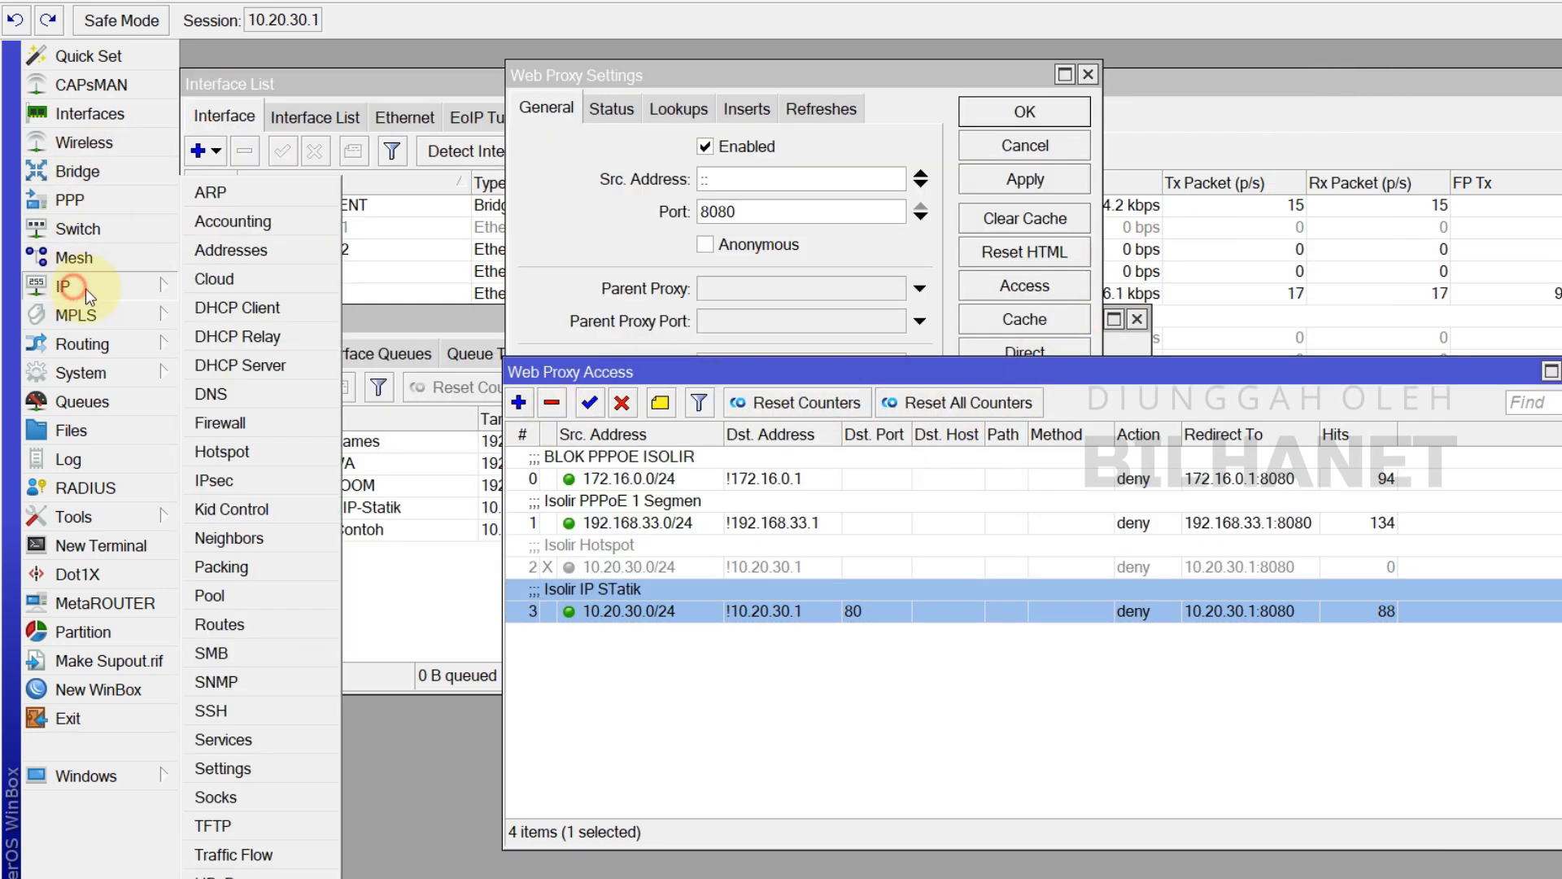
pyautogui.click(241, 365)
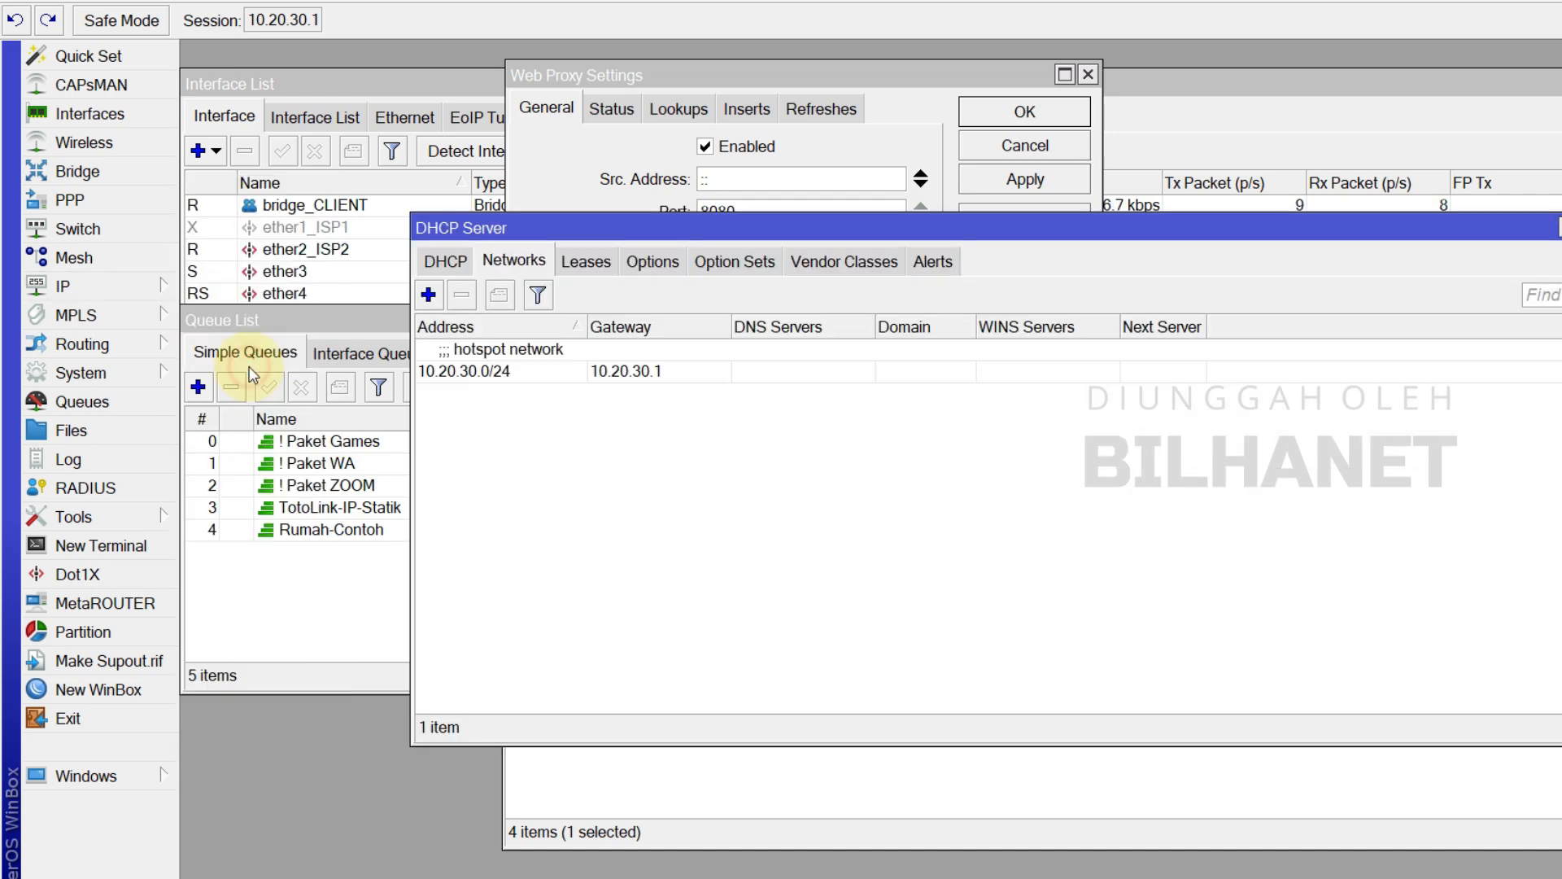
pyautogui.click(446, 261)
pyautogui.click(517, 261)
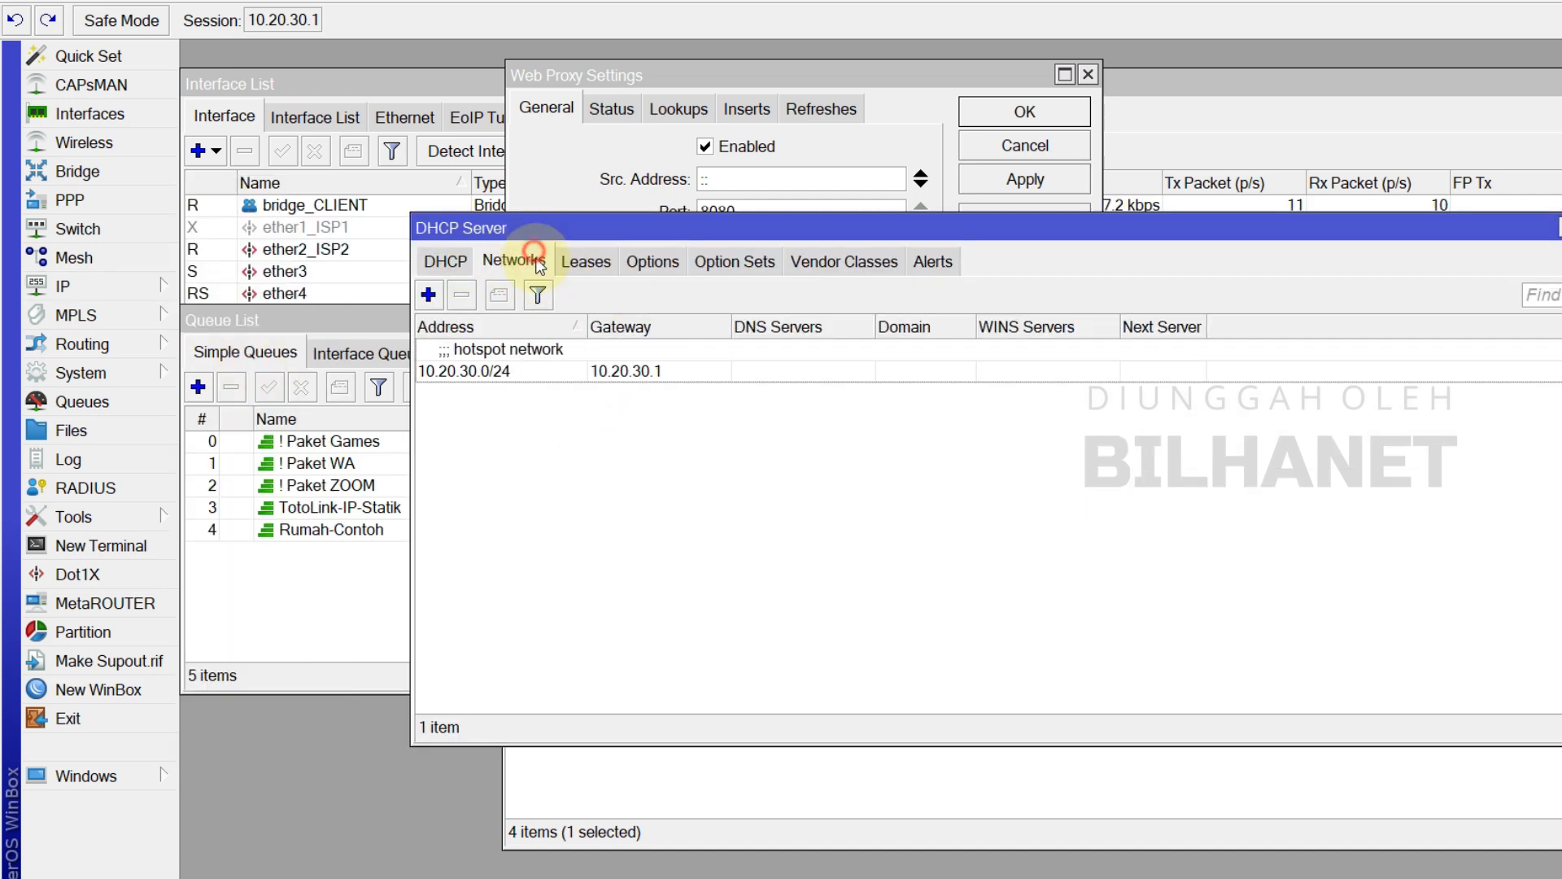
pyautogui.doubleClick(505, 373)
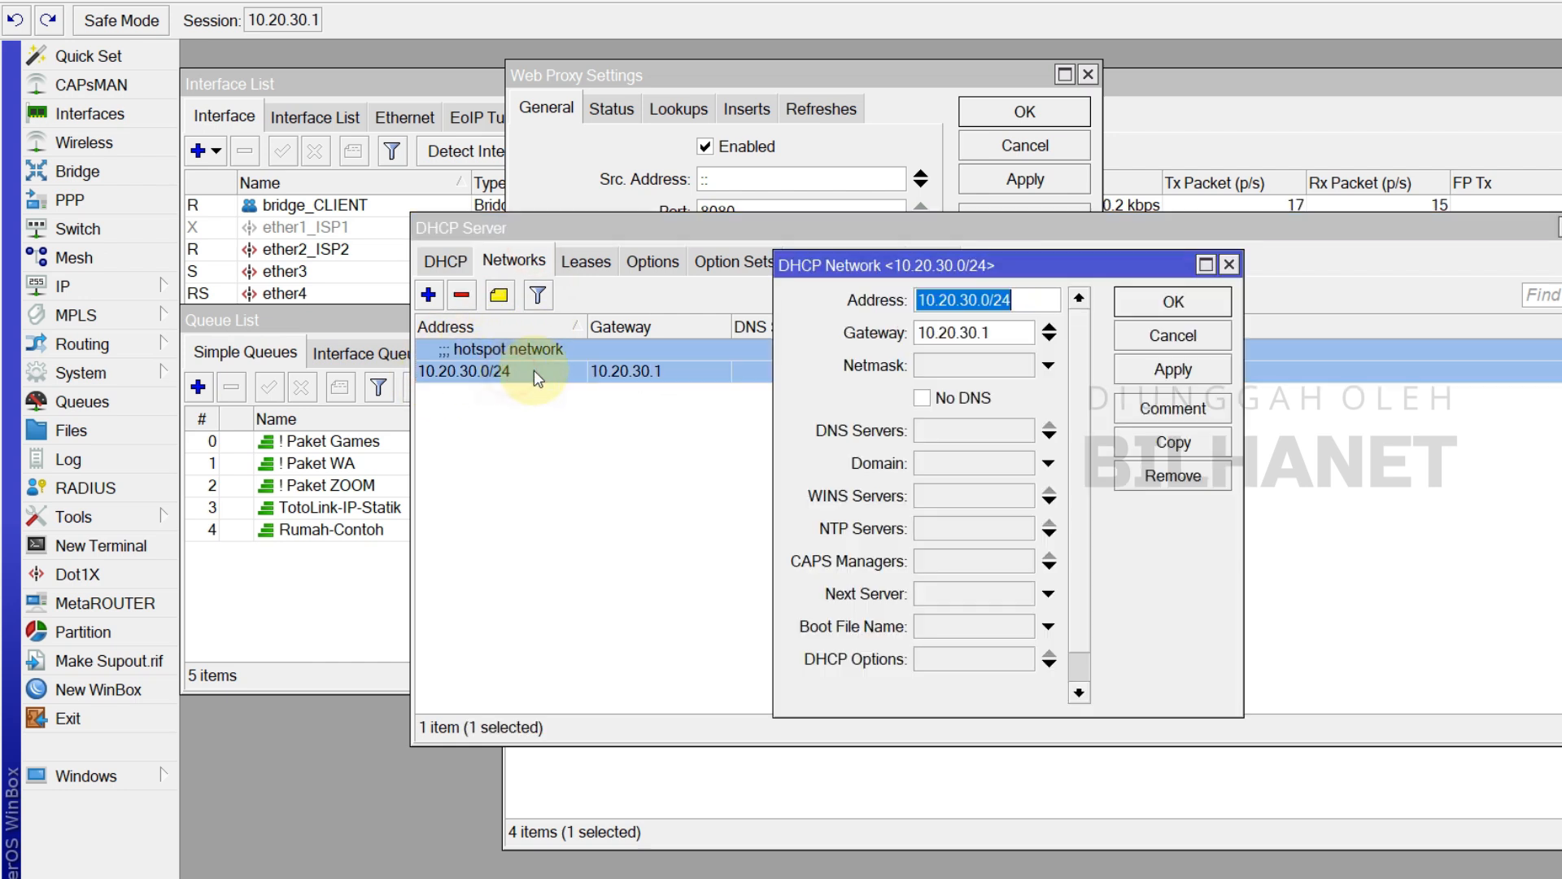
# Copy the gateway address of the hotspot DHCP network into its DNS servers setting as 10.20.30.1
pyautogui.click(960, 434)
pyautogui.moveTo(1011, 331); pyautogui.dragTo(927, 332)
pyautogui.rightClick(932, 334)
pyautogui.click(987, 376)
pyautogui.click(936, 431)
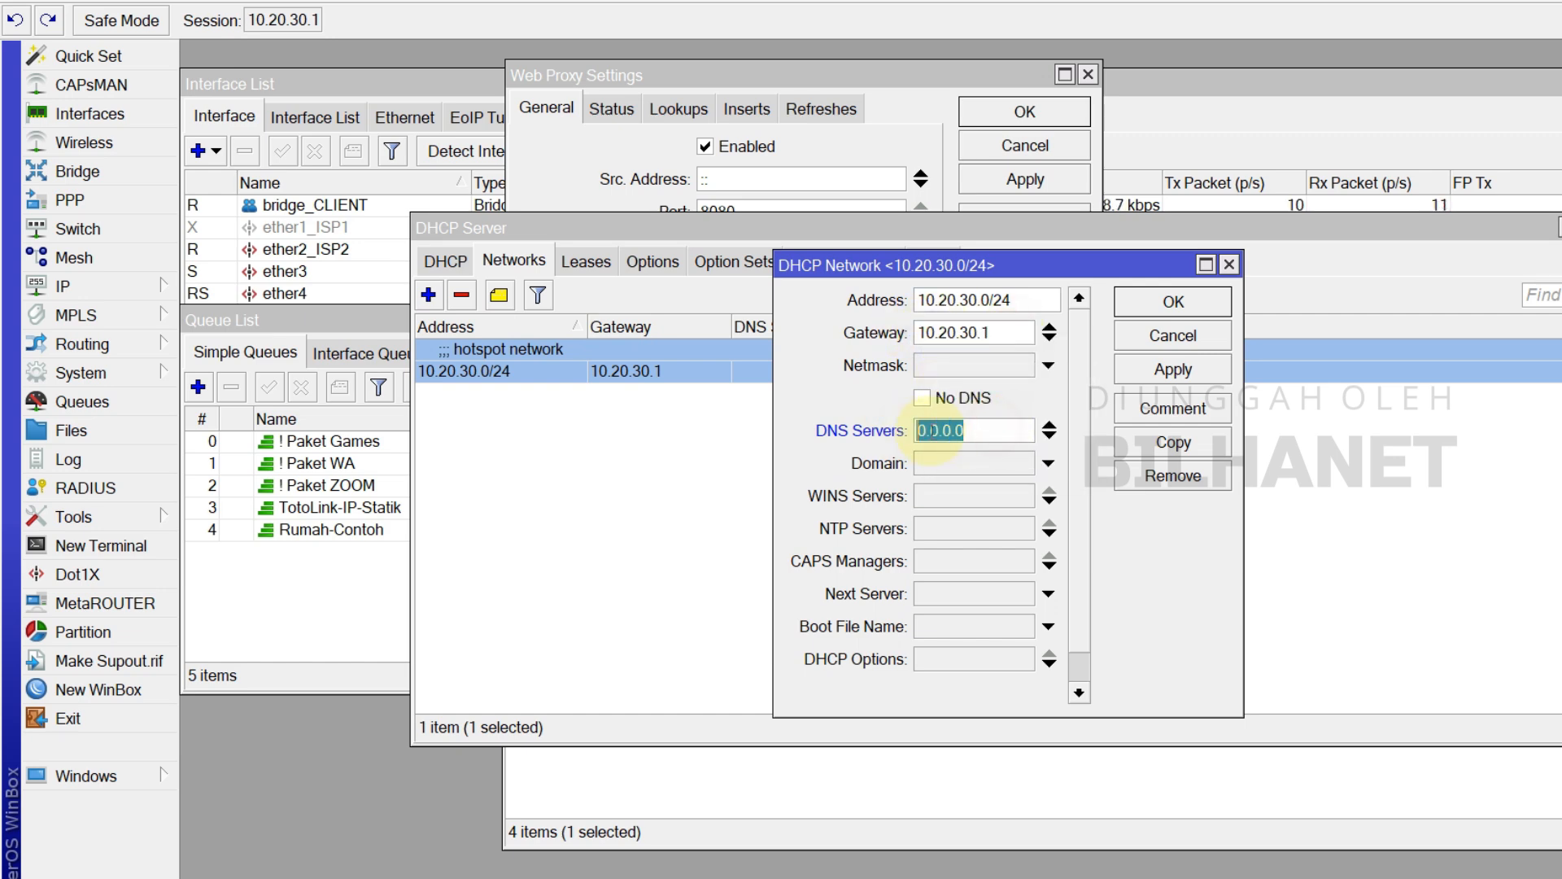
pyautogui.rightClick(929, 432)
pyautogui.click(989, 497)
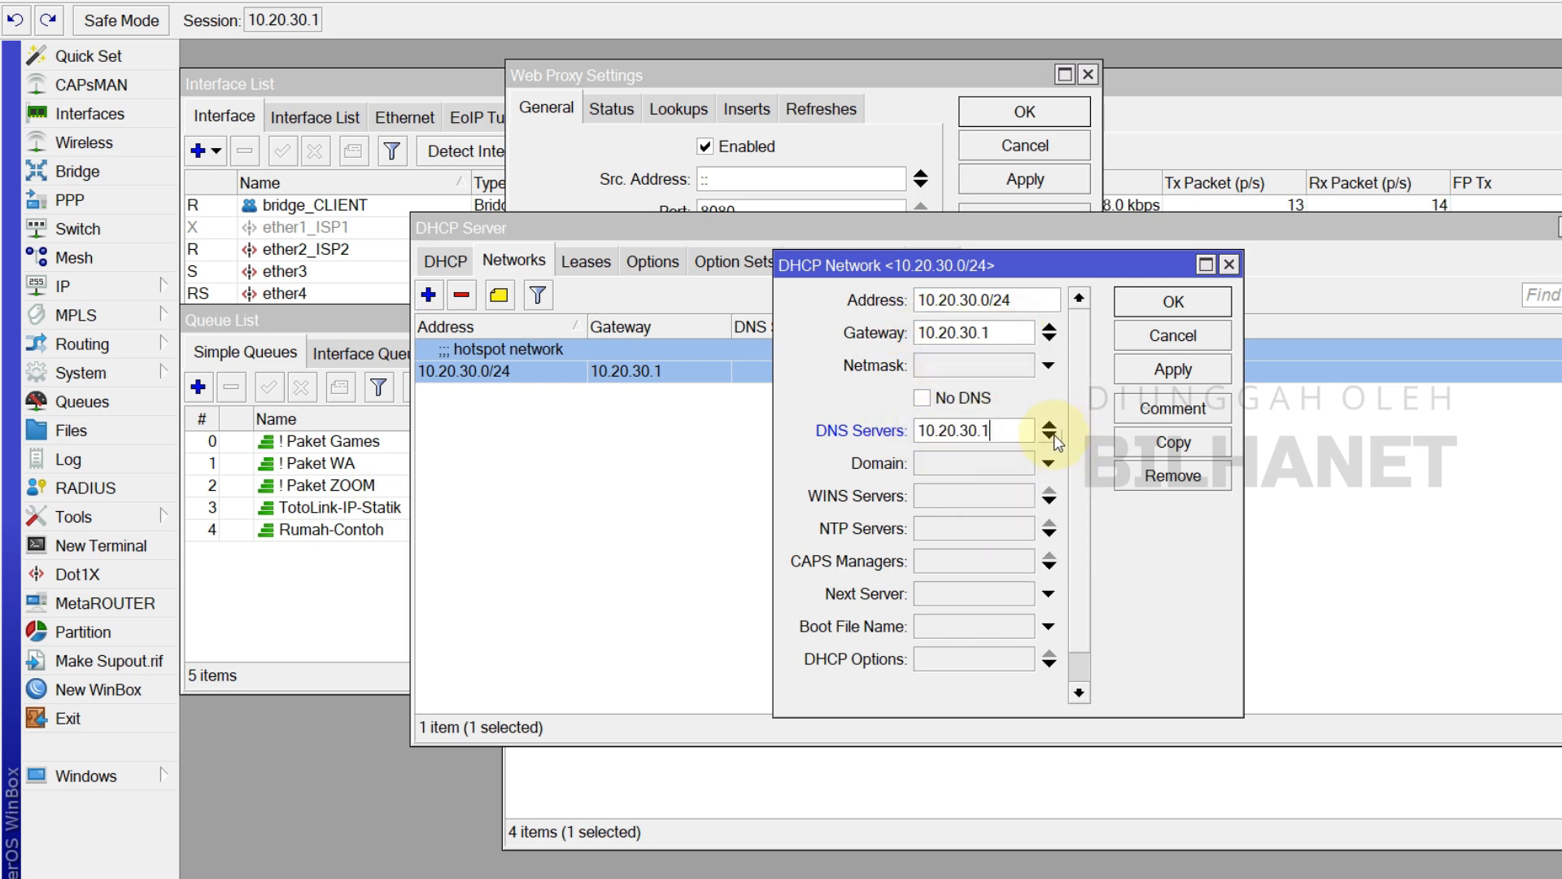
# Add 8.8.8.8 and 8.8.4.4 as further DNS servers for the hotspot network, save it and close the DHCP server window
pyautogui.click(1055, 437)
pyautogui.write('8')
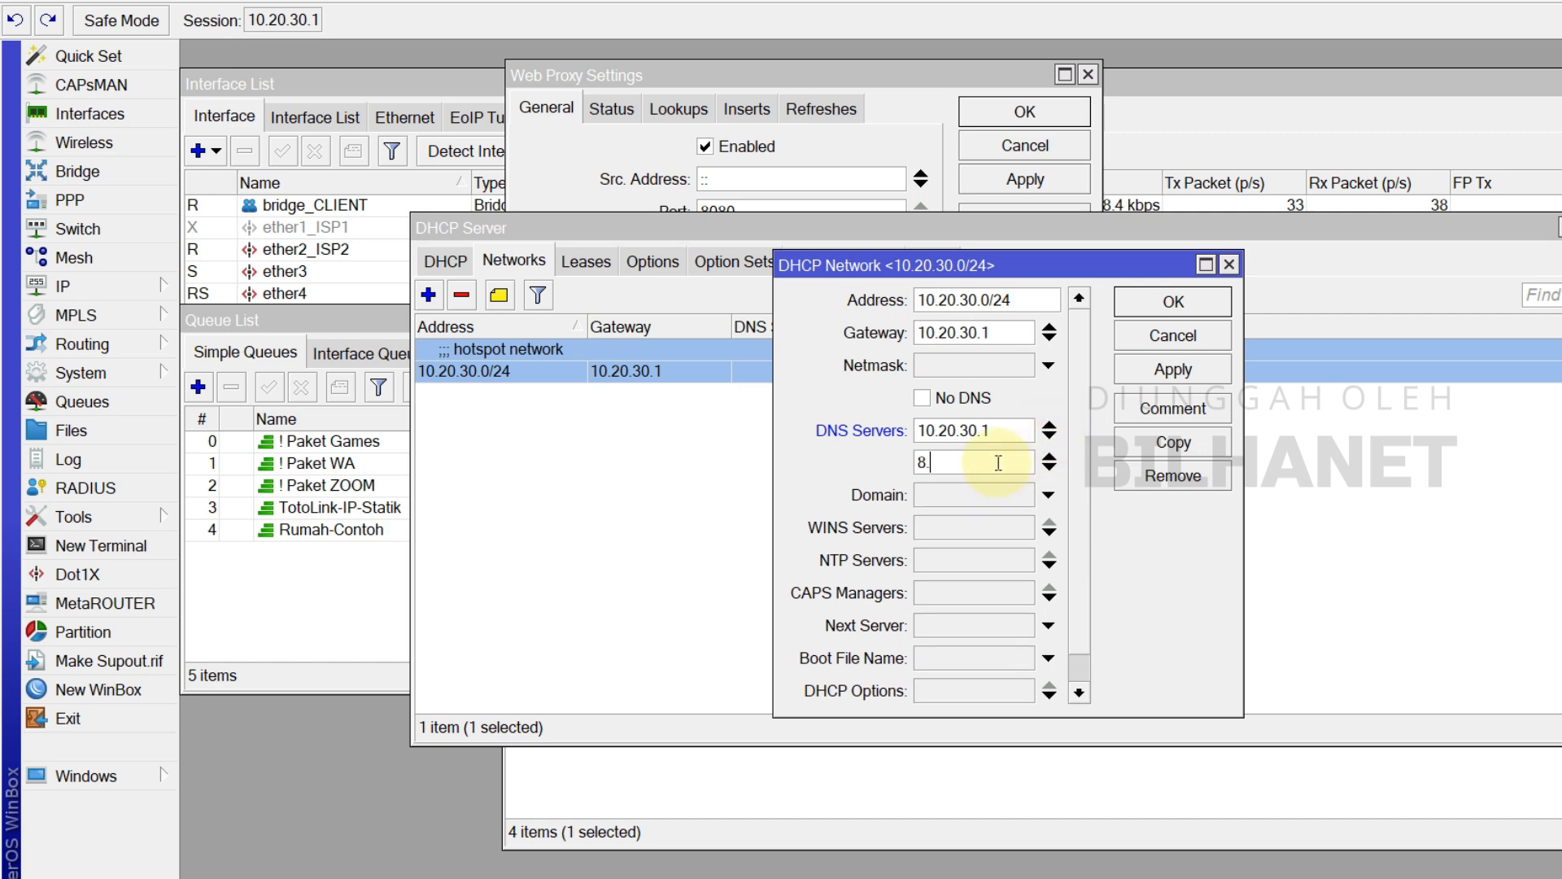
pyautogui.write('.8.8.8')
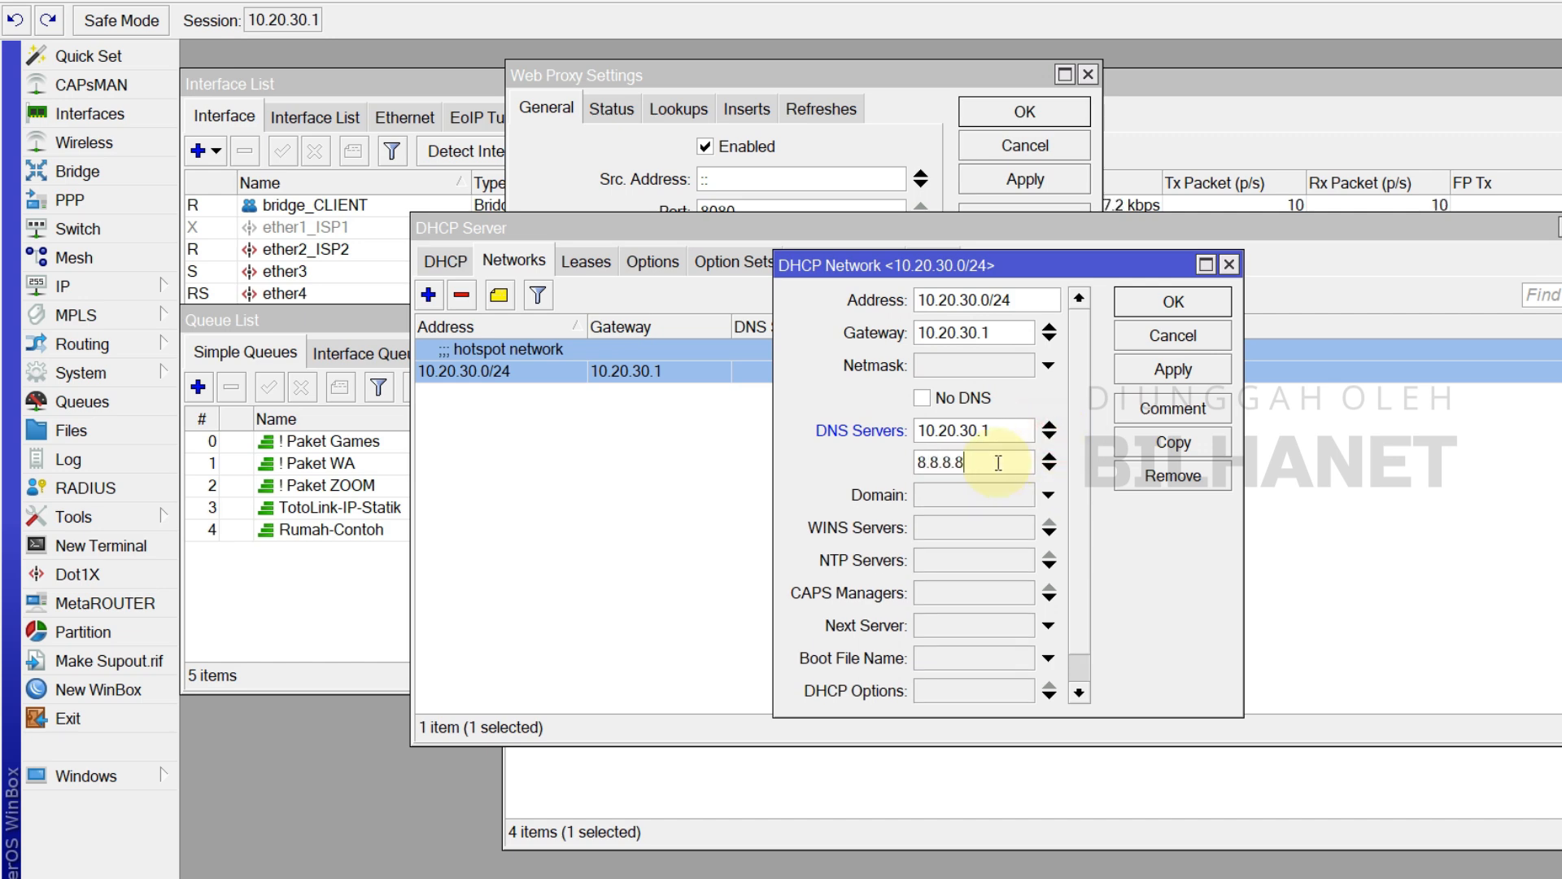
pyautogui.click(1049, 470)
pyautogui.write('8.8.4.4.')
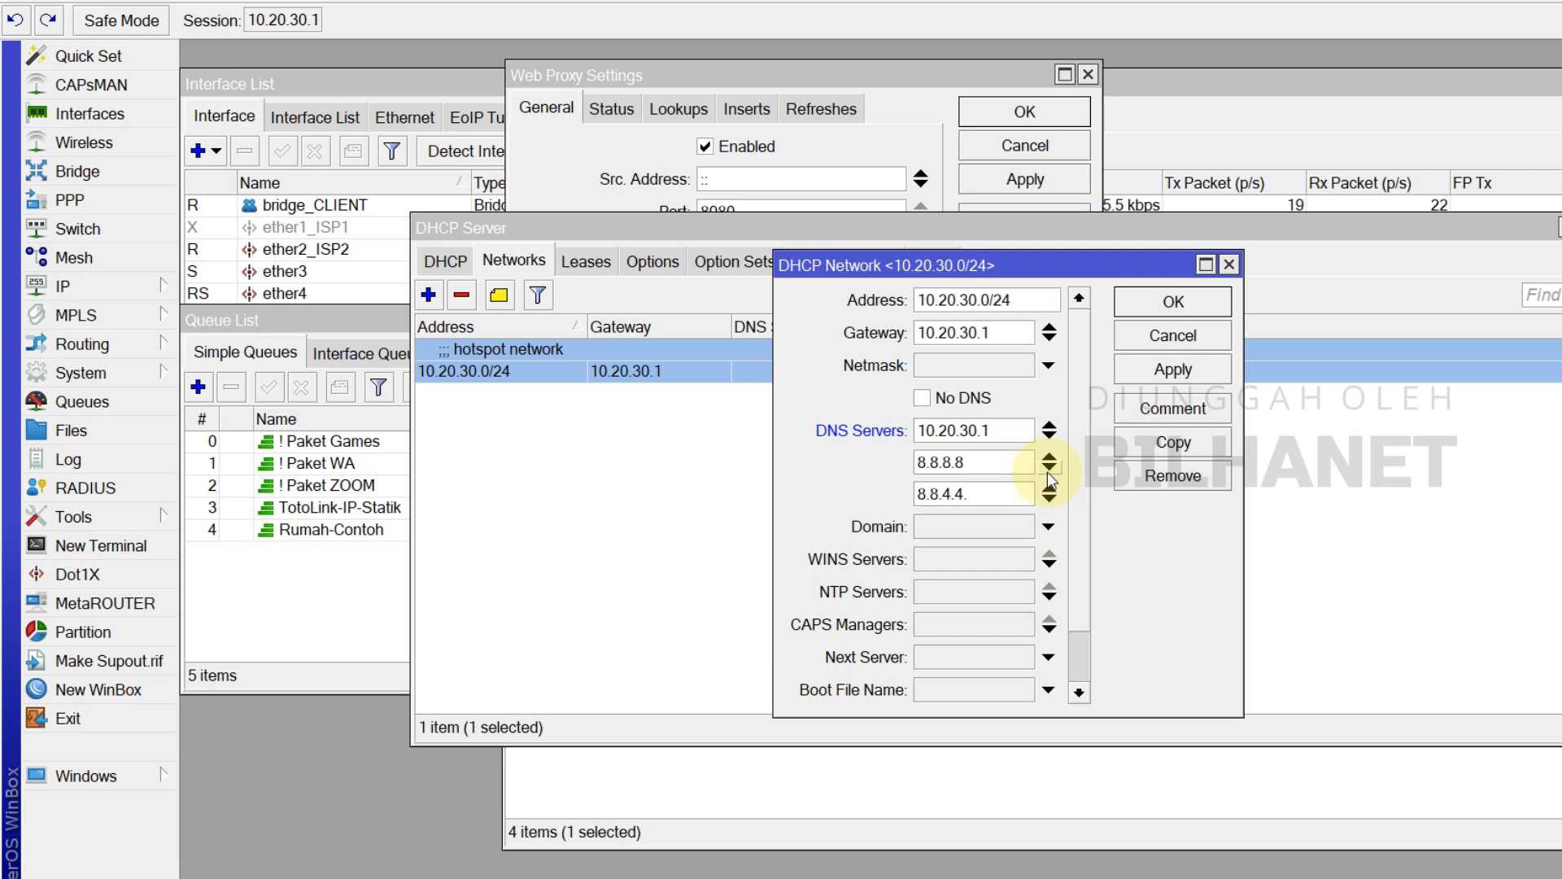
pyautogui.press('BackSpace')
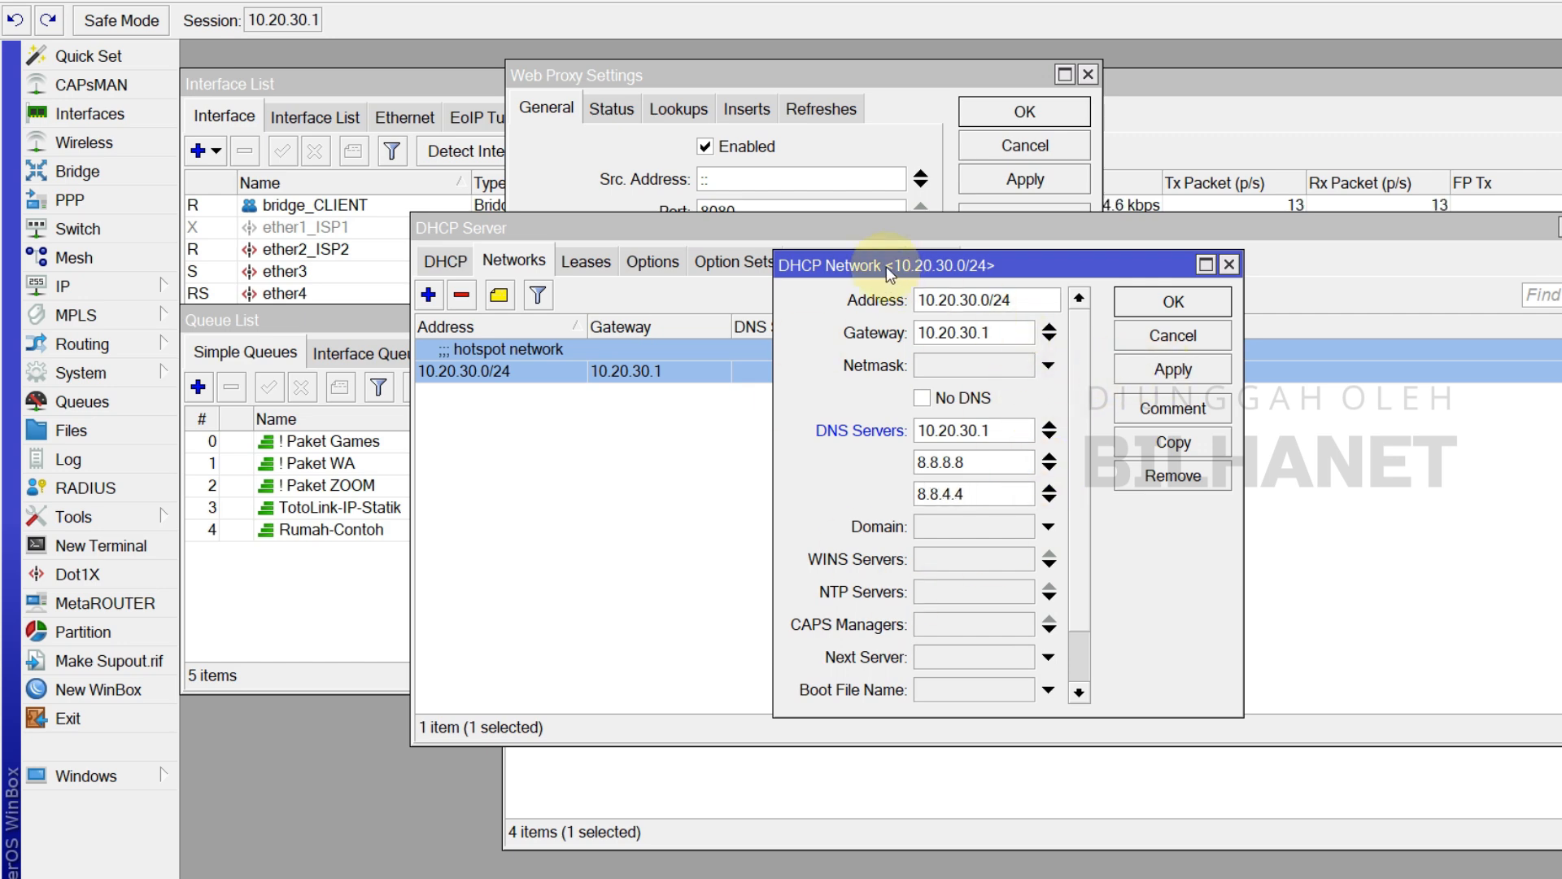
pyautogui.click(1184, 372)
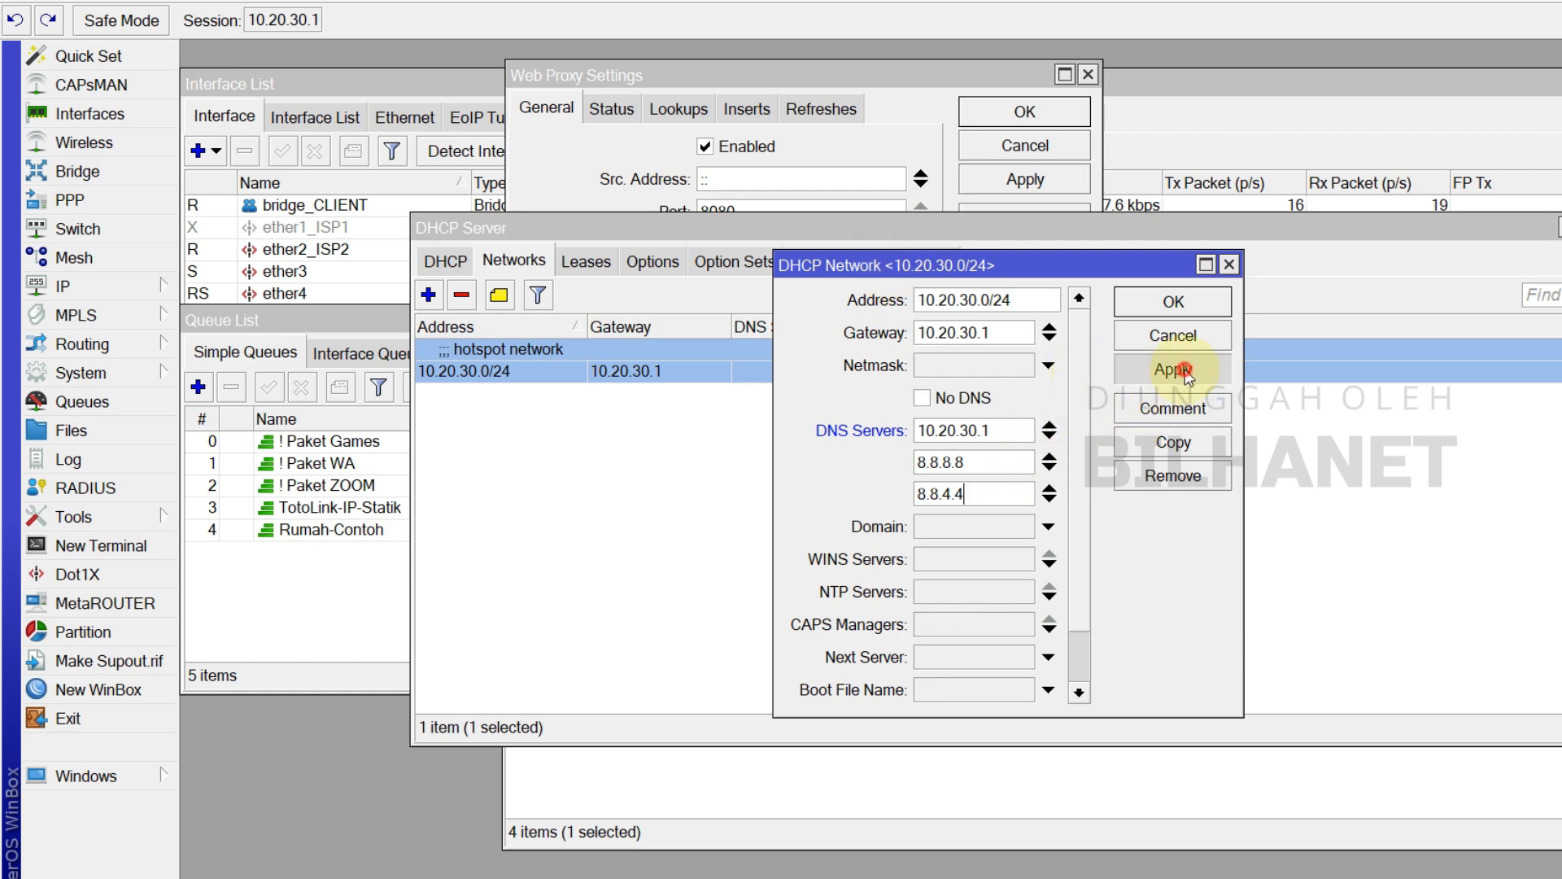
pyautogui.click(1175, 303)
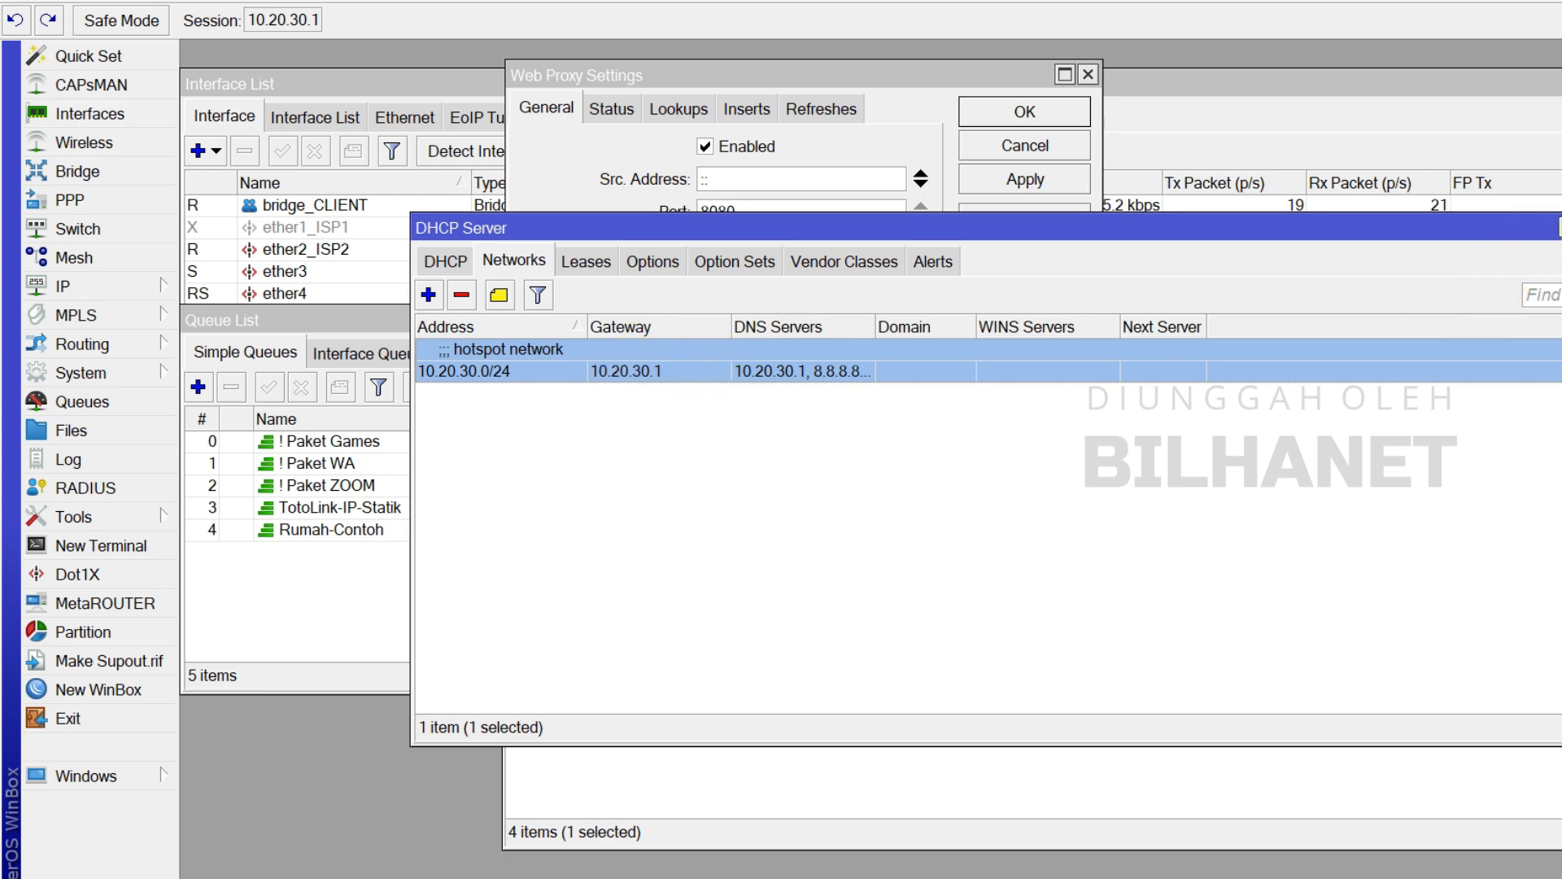
pyautogui.click(1561, 228)
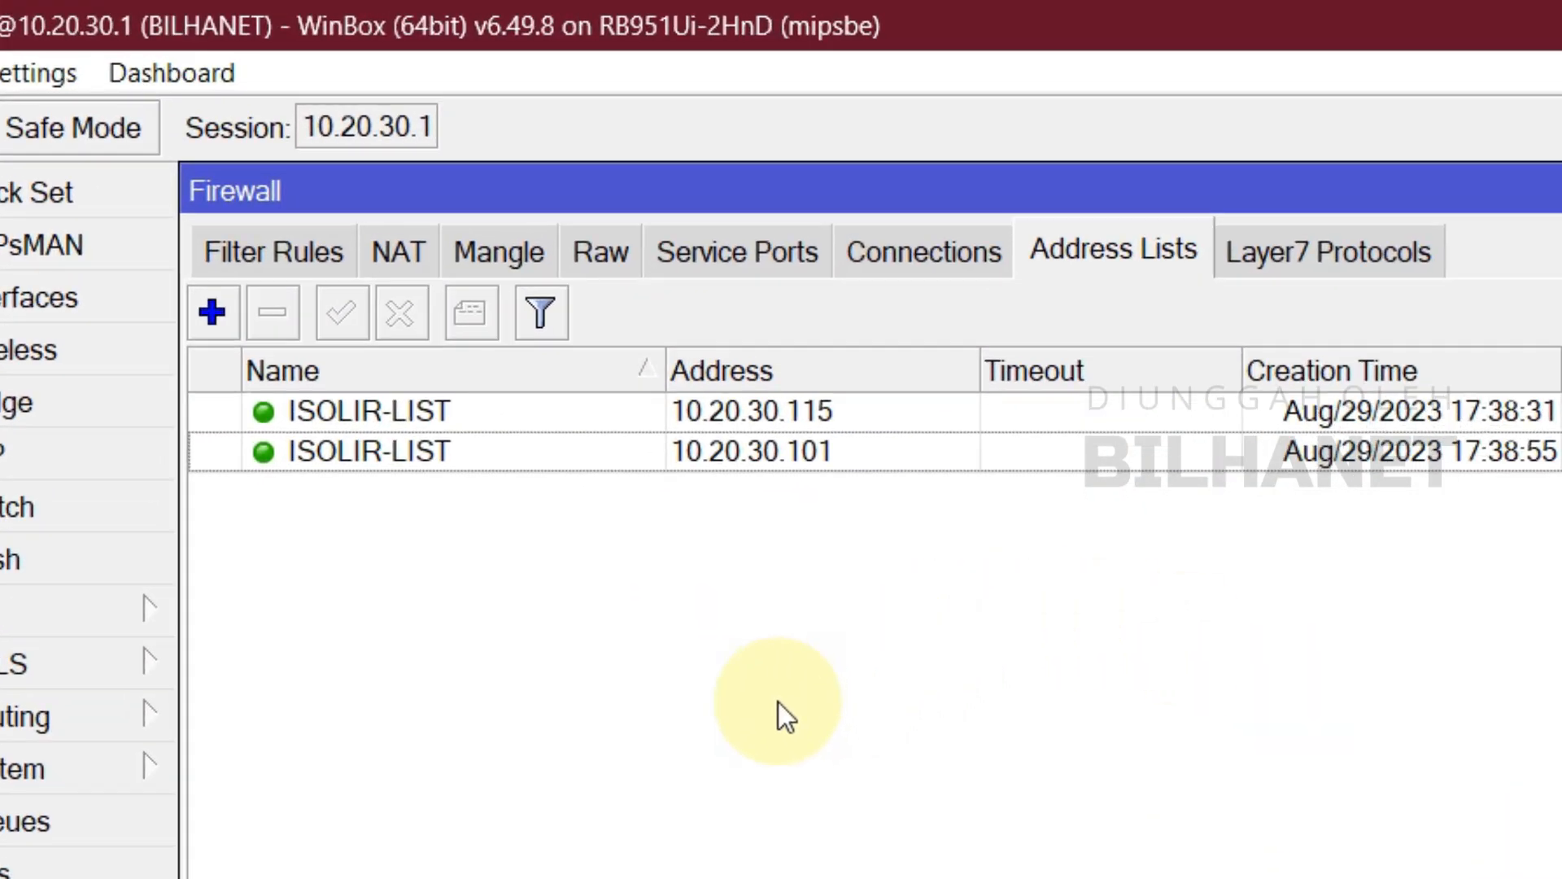
# Remove the 10.20.30.115 entry from ISOLIR-LIST in the firewall address lists and disable the 10.20.30.101 entry
pyautogui.click(836, 410)
pyautogui.click(843, 450)
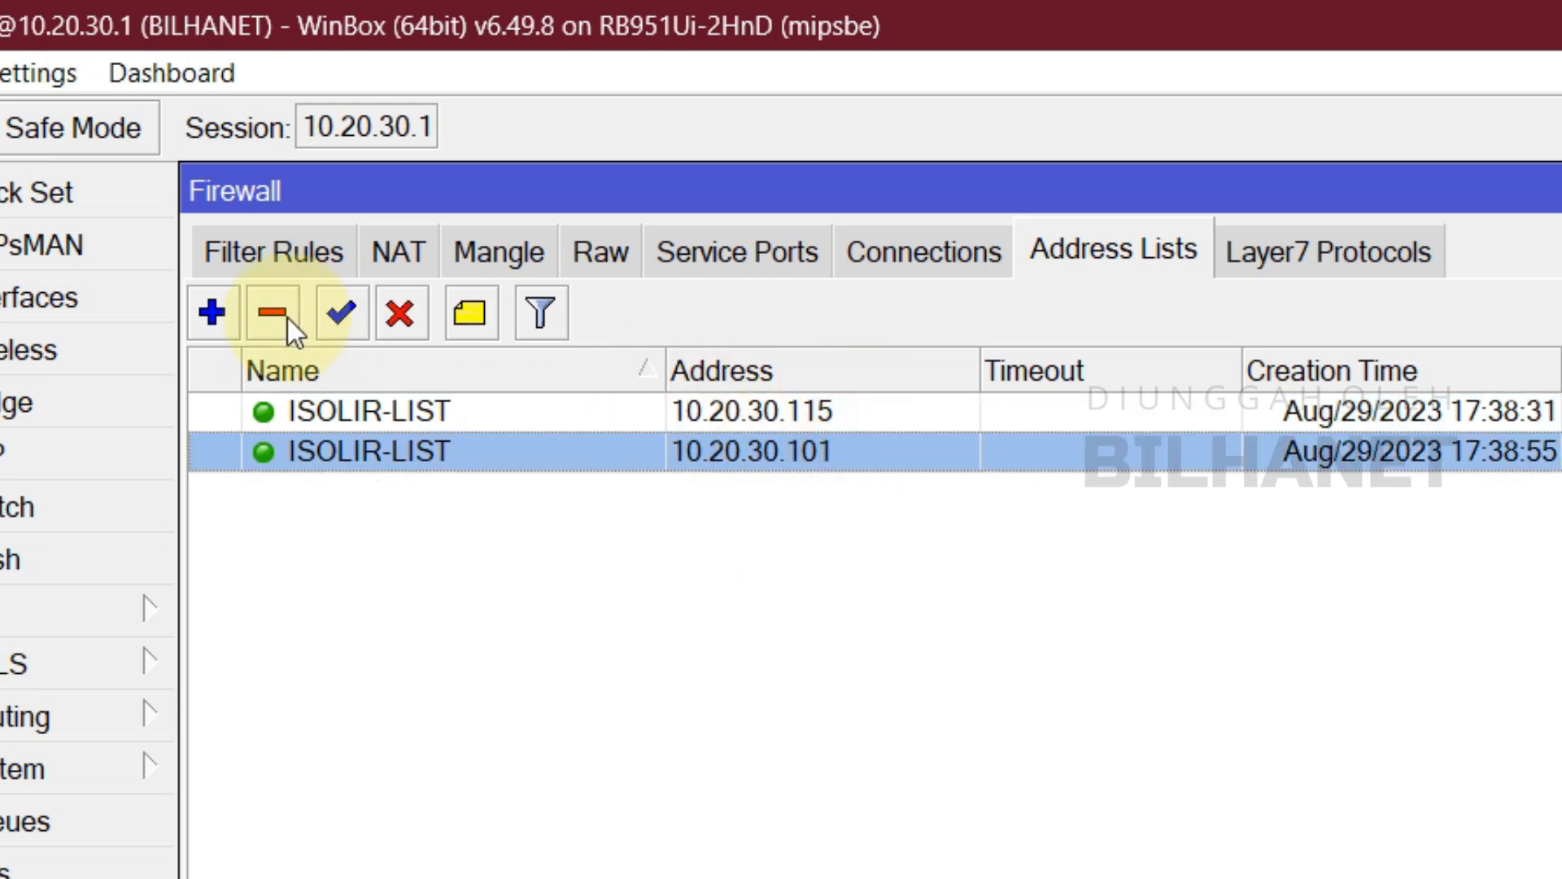
pyautogui.click(788, 409)
pyautogui.click(263, 315)
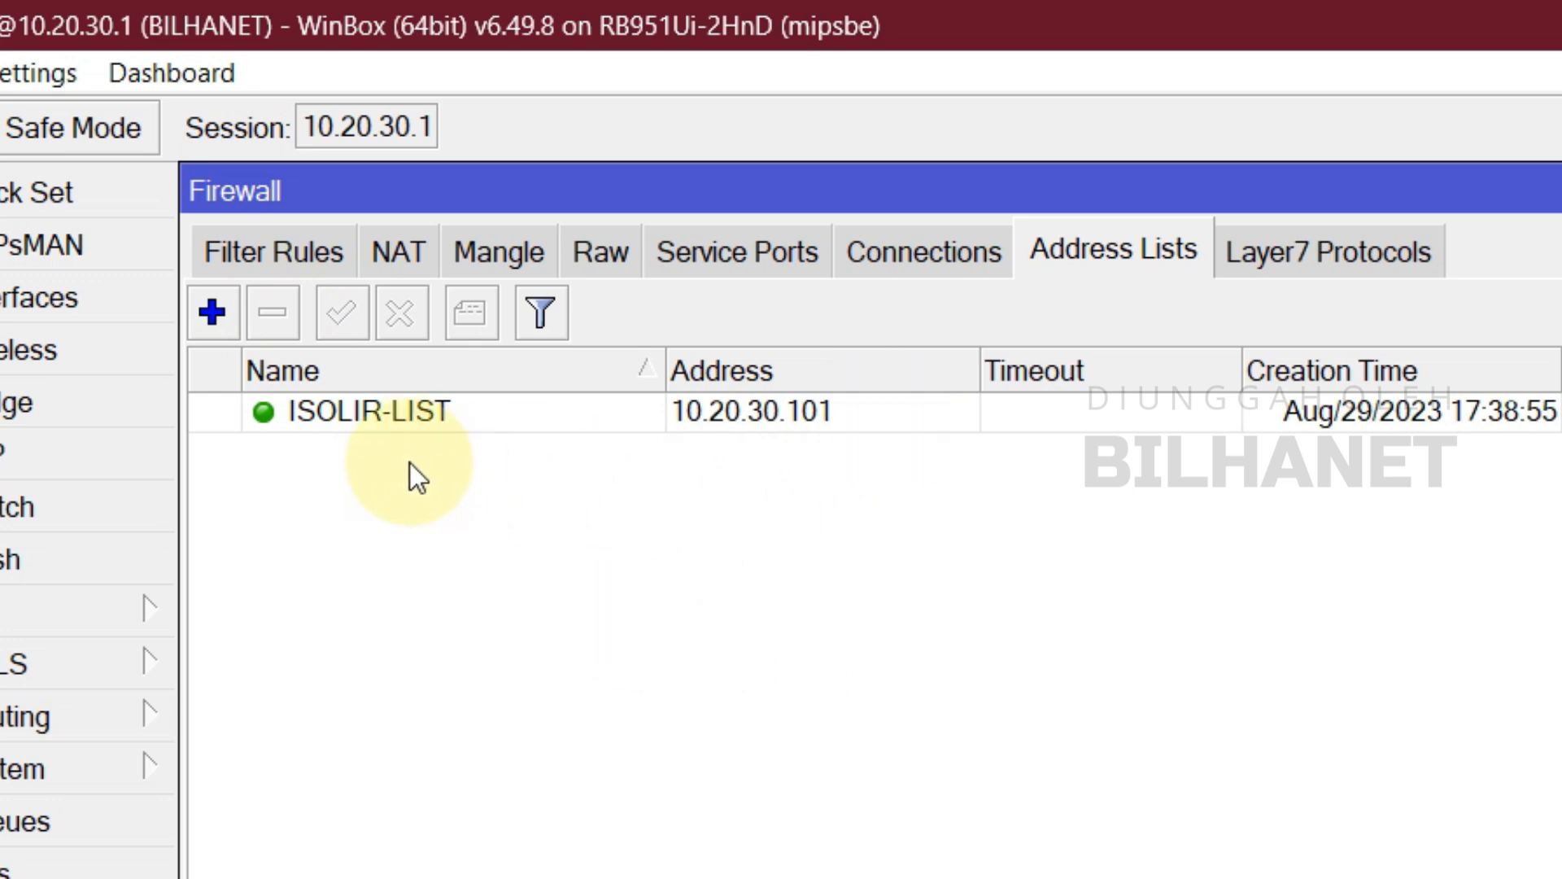
pyautogui.click(827, 415)
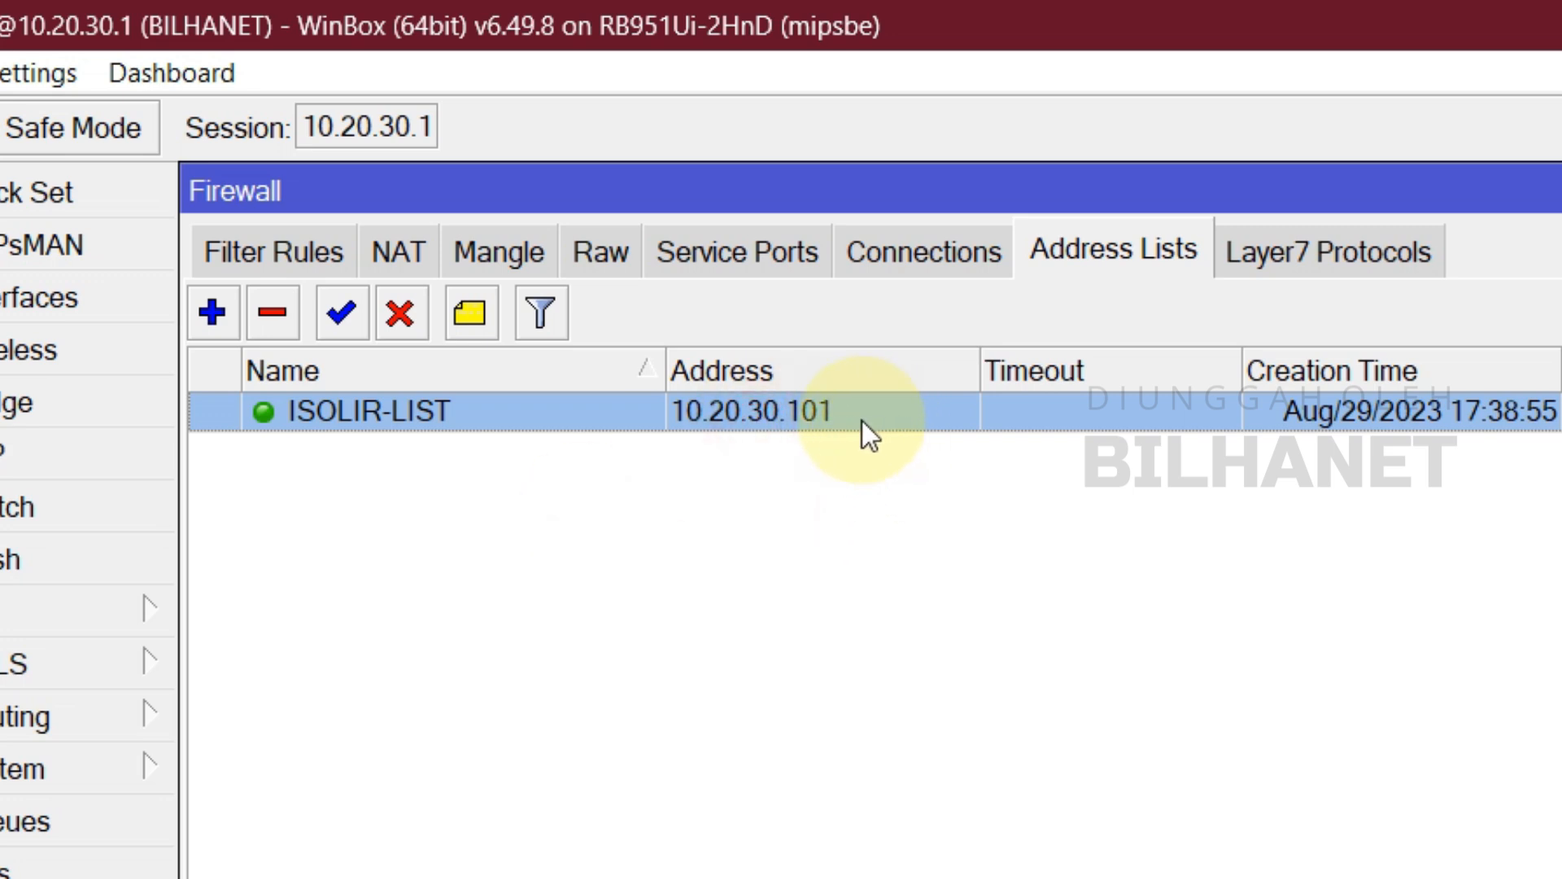
pyautogui.click(398, 317)
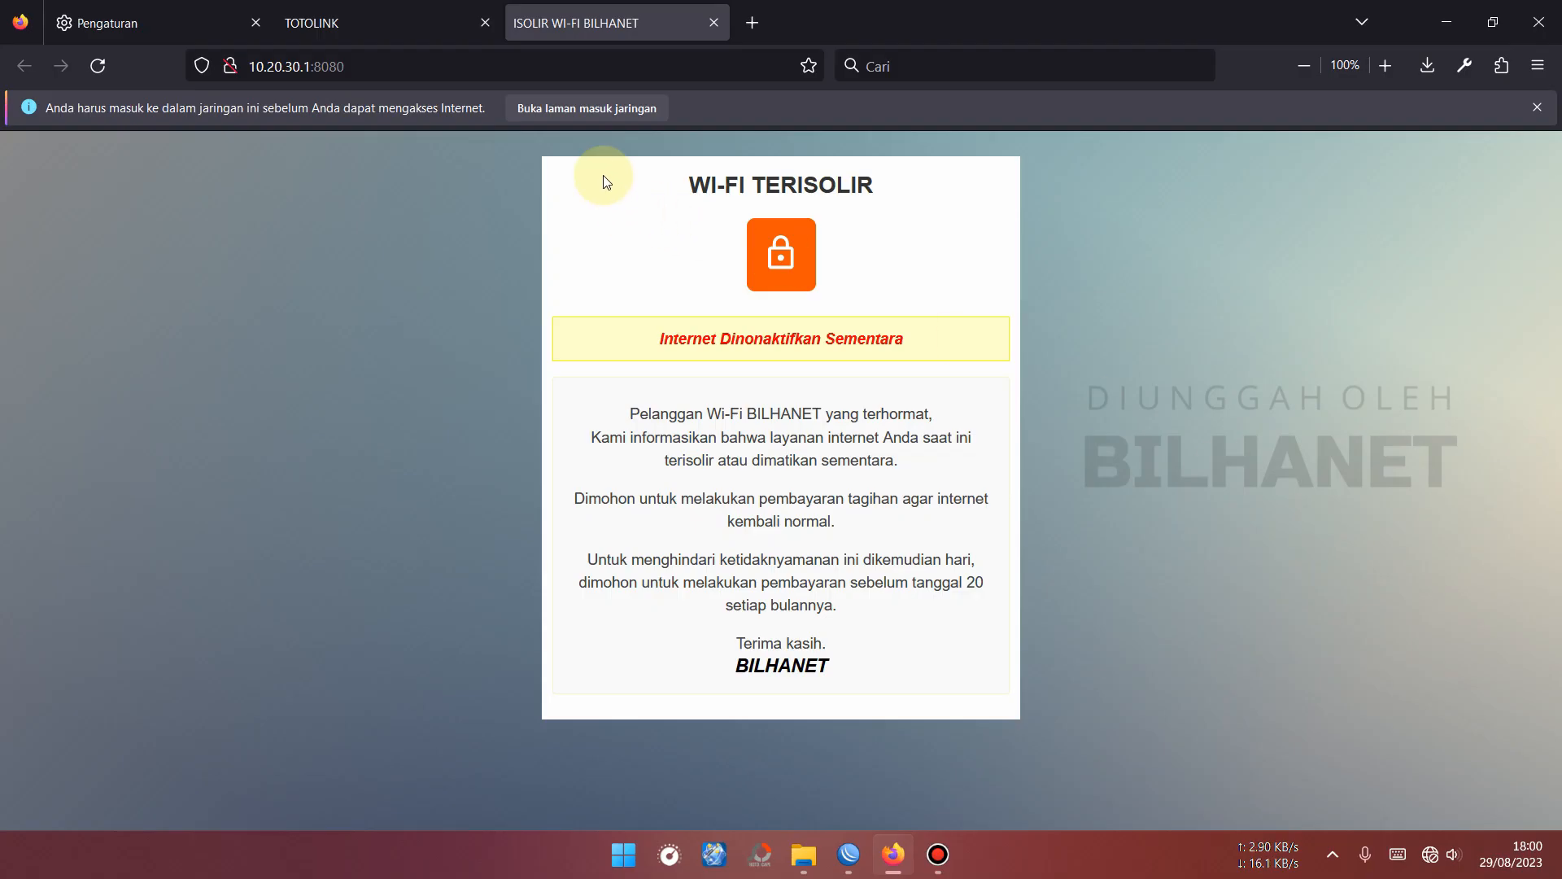
# Open the network login page from Firefox's network notice and examine the Wi-Fi isolation message shown to clients
pyautogui.click(622, 105)
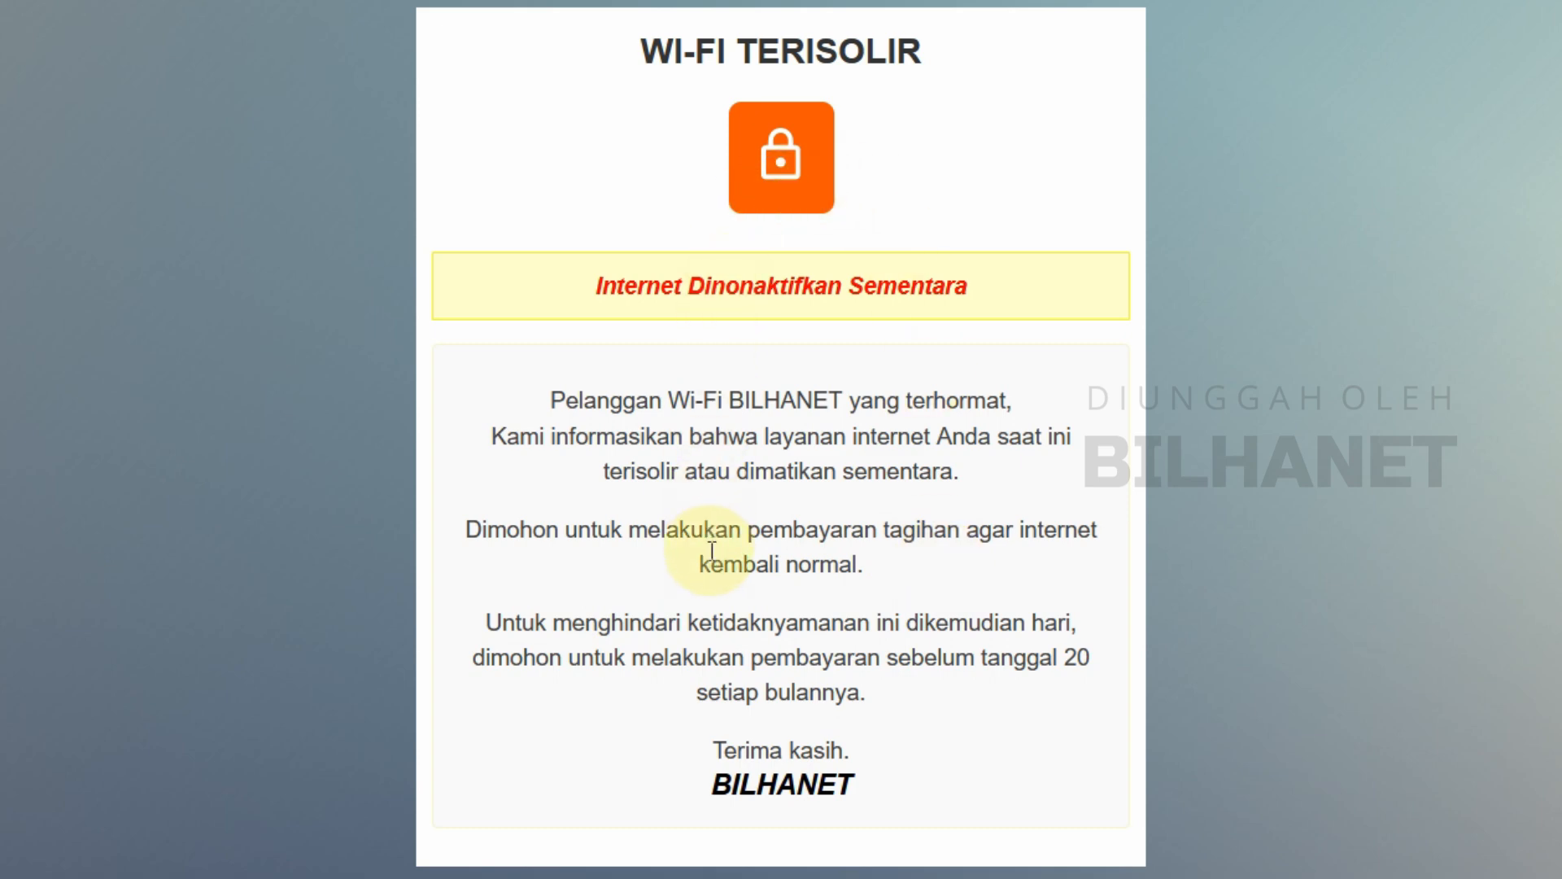
pyautogui.moveTo(860, 400); pyautogui.dragTo(873, 400)
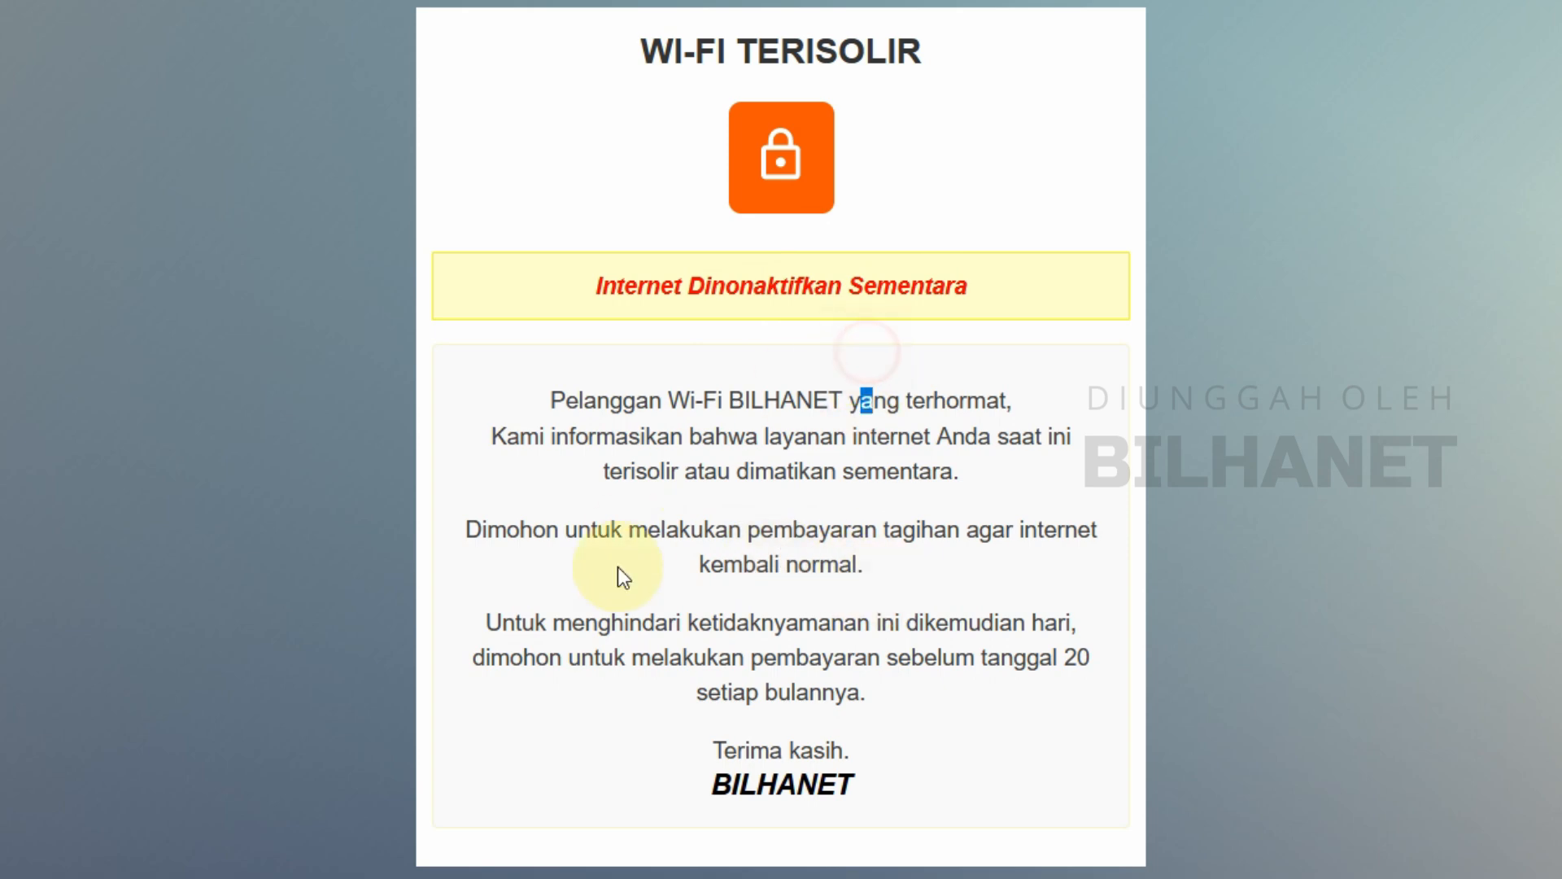